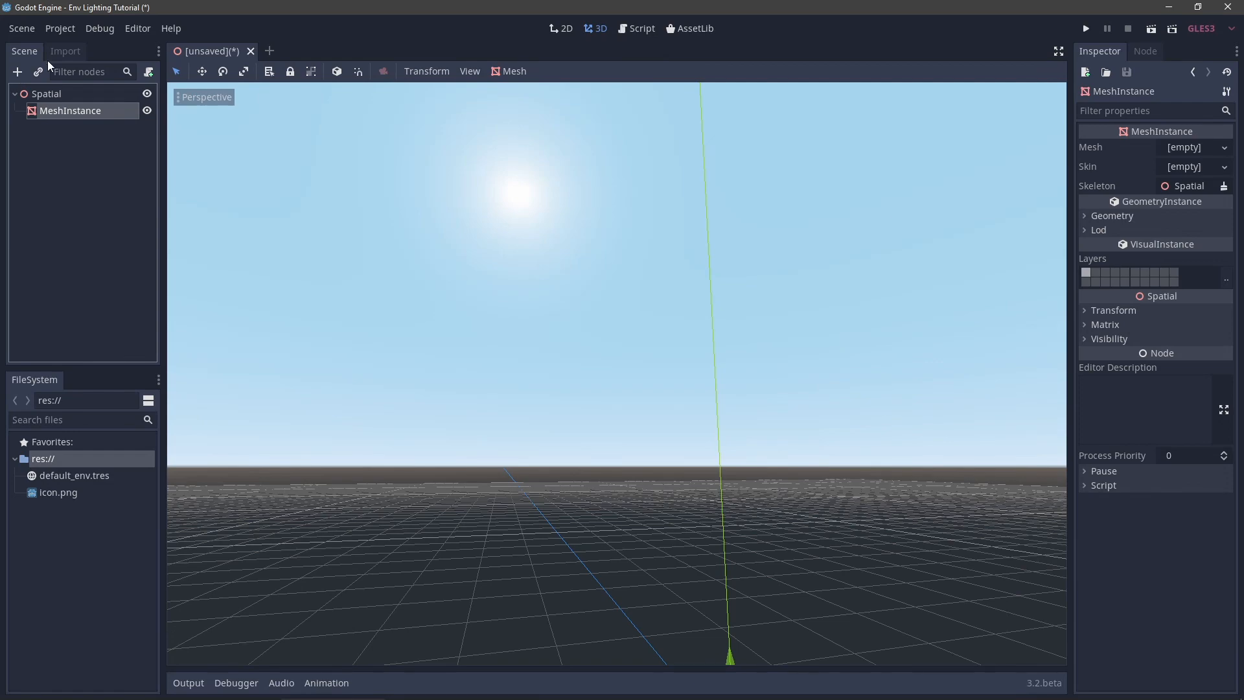
# Give the MeshInstance a new CubeMesh and rename the node to Cube.
pyautogui.click(1177, 148)
pyautogui.click(1197, 196)
pyautogui.press('f')
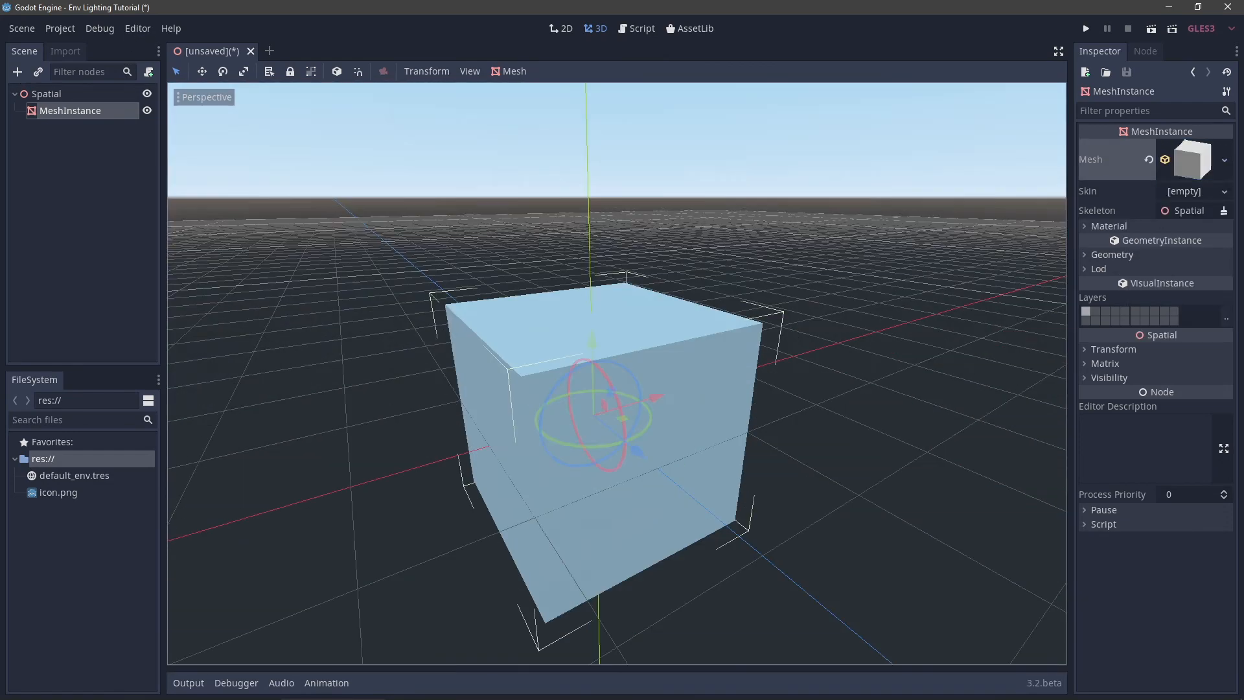
pyautogui.doubleClick(70, 111)
pyautogui.write('Cube')
pyautogui.press('Return')
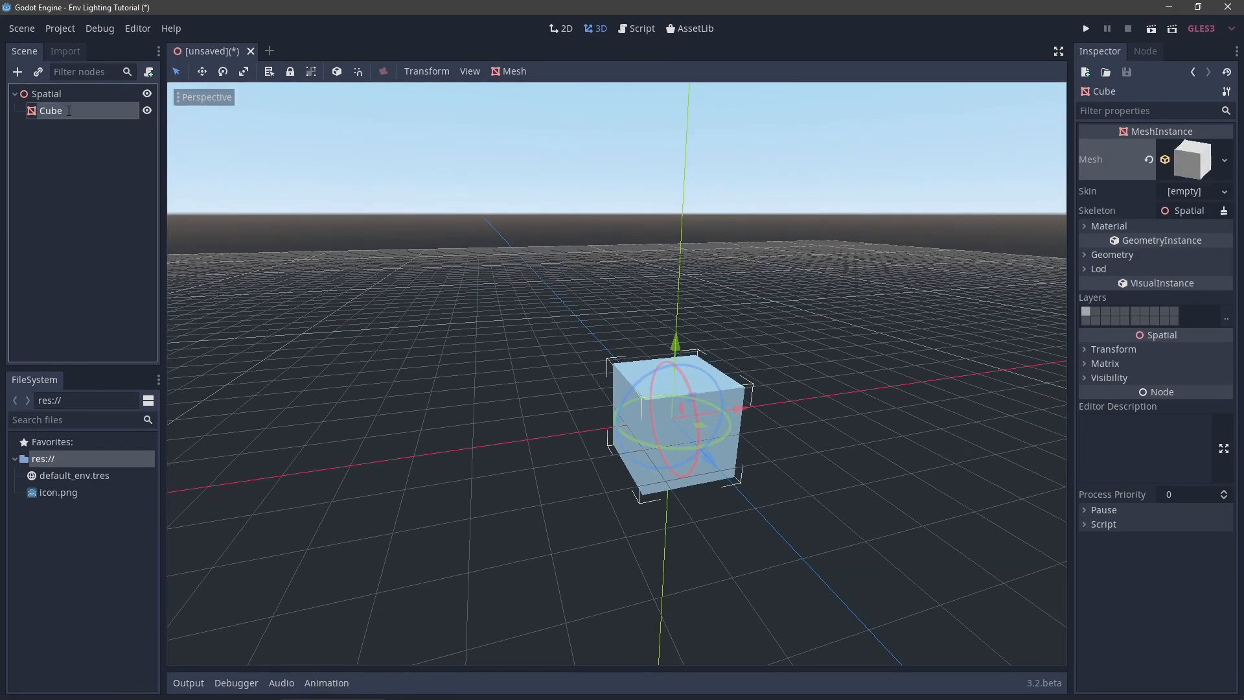
# Assign a new SpatialMaterial to the Cube node's material slot 0.
pyautogui.click(1109, 225)
pyautogui.click(1197, 242)
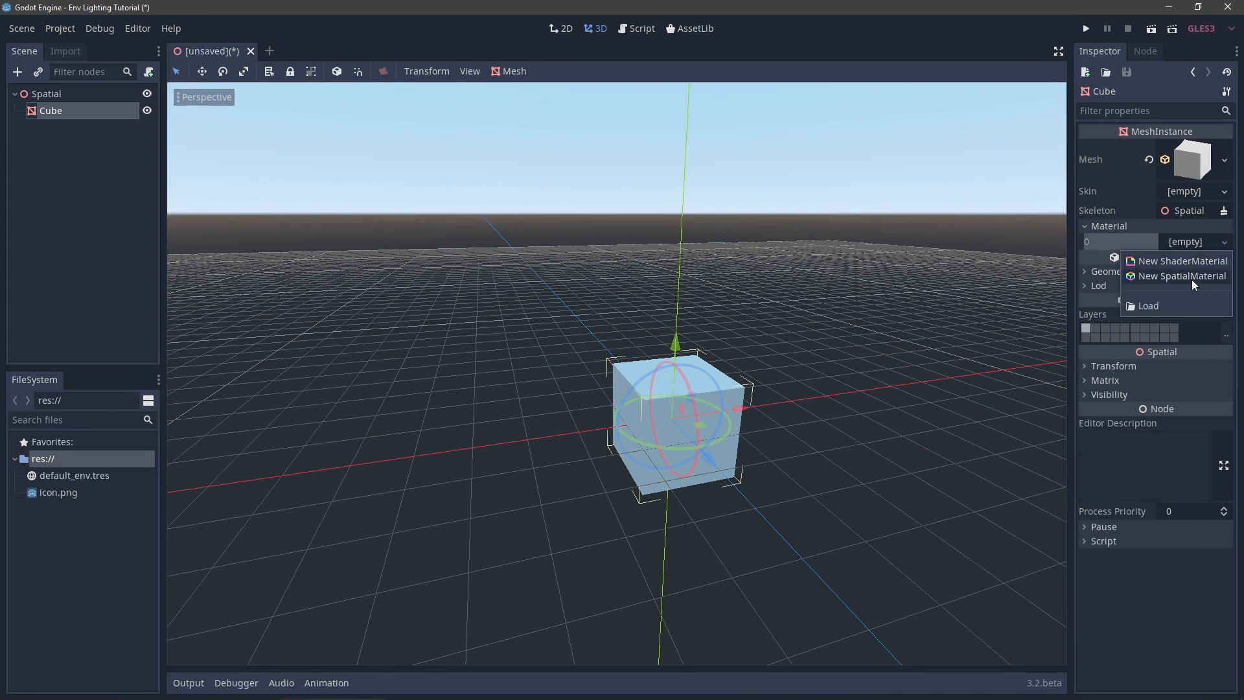
pyautogui.click(1192, 279)
# Add a MeshInstance as a child of Cube with a new PlaneMesh and a new SpatialMaterial.
pyautogui.click(17, 72)
pyautogui.press('Return')
pyautogui.click(1181, 156)
pyautogui.click(1187, 230)
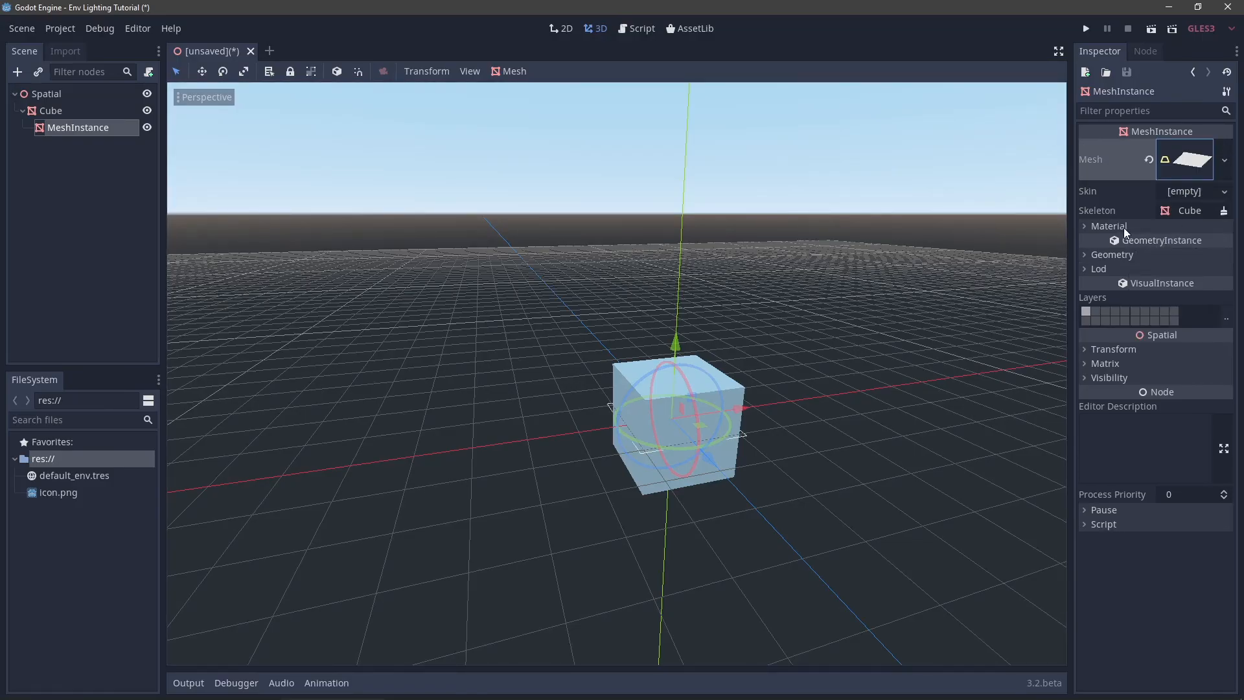
pyautogui.click(1108, 225)
pyautogui.click(1197, 241)
pyautogui.click(1184, 270)
# Set the plane mesh's size to 10 by 10 and lower the plane to the base of the cube.
pyautogui.click(1188, 159)
pyautogui.click(1183, 289)
pyautogui.write('10')
pyautogui.press('Tab')
pyautogui.write('10')
pyautogui.press('Tab')
pyautogui.moveTo(686, 350); pyautogui.dragTo(687, 415)
pyautogui.moveTo(686, 414); pyautogui.dragTo(689, 441, button='right')
# Rename the new mesh node to Plane and reparent it directly under the Spatial root.
pyautogui.doubleClick(72, 128)
pyautogui.write('Plane')
pyautogui.press('Return')
pyautogui.moveTo(64, 127); pyautogui.dragTo(53, 96)
# Add a Camera facing the cube at about (-6.024, 3, 3.392), rotated about (-24, -64, 0) degrees, and check its preview.
pyautogui.click(19, 74)
pyautogui.write('cam')
pyautogui.press('Return')
pyautogui.moveTo(699, 299); pyautogui.dragTo(233, 603)
pyautogui.click(181, 116)
pyautogui.click(1112, 392)
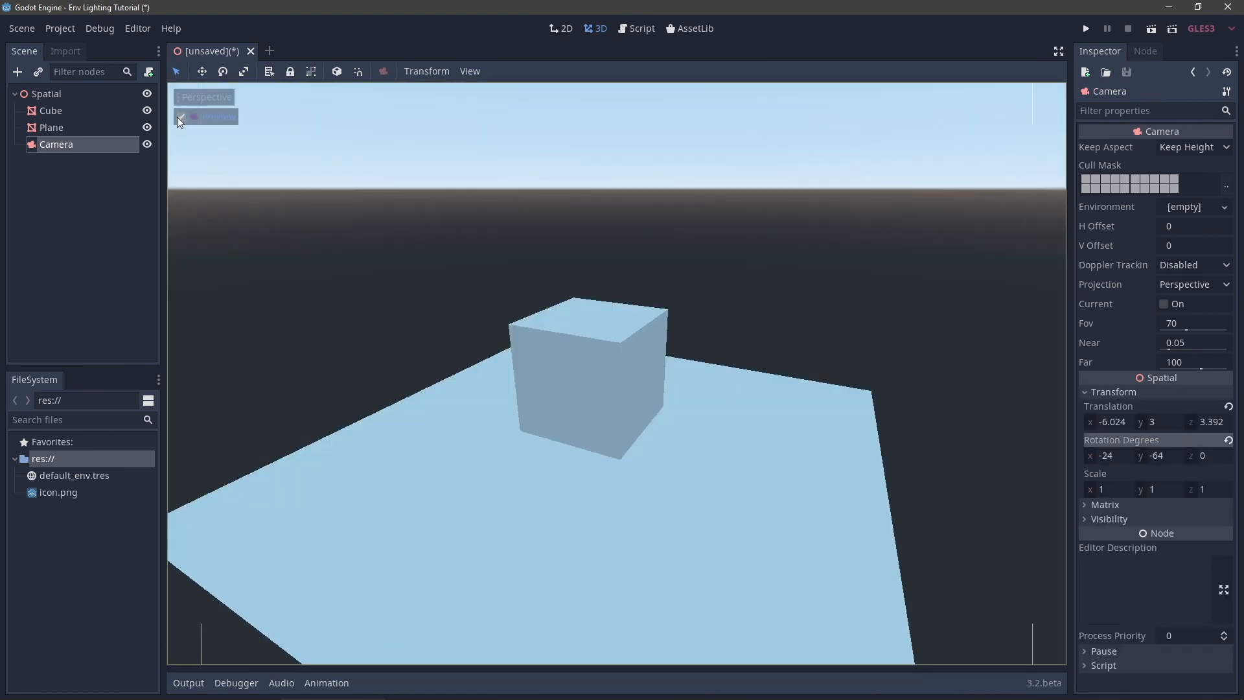
pyautogui.click(182, 117)
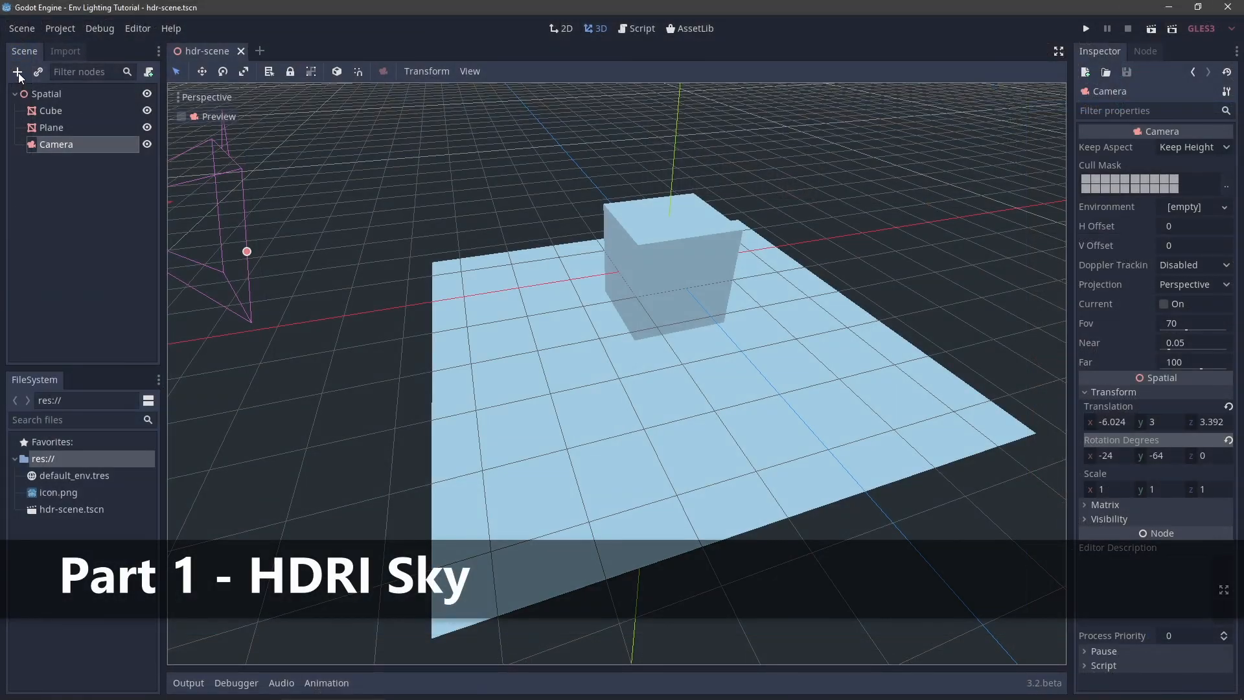
# Add a WorldEnvironment node to the scene and place it directly under the Spatial root.
pyautogui.click(18, 73)
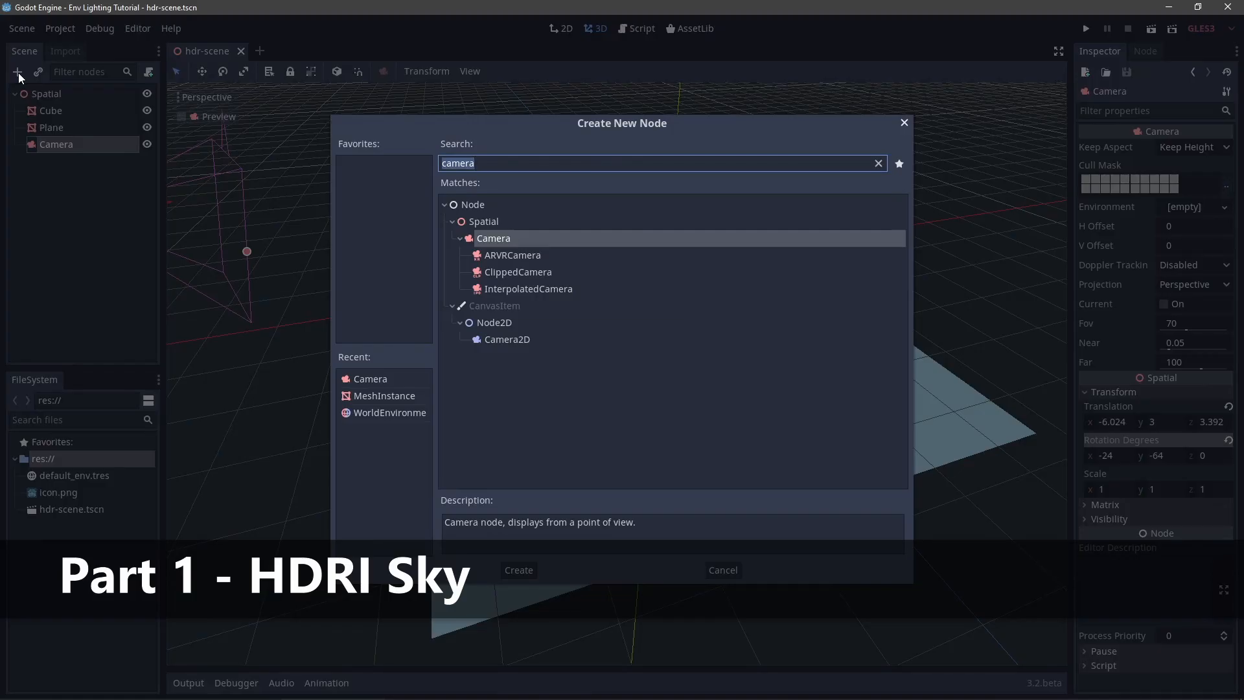
pyautogui.write('world')
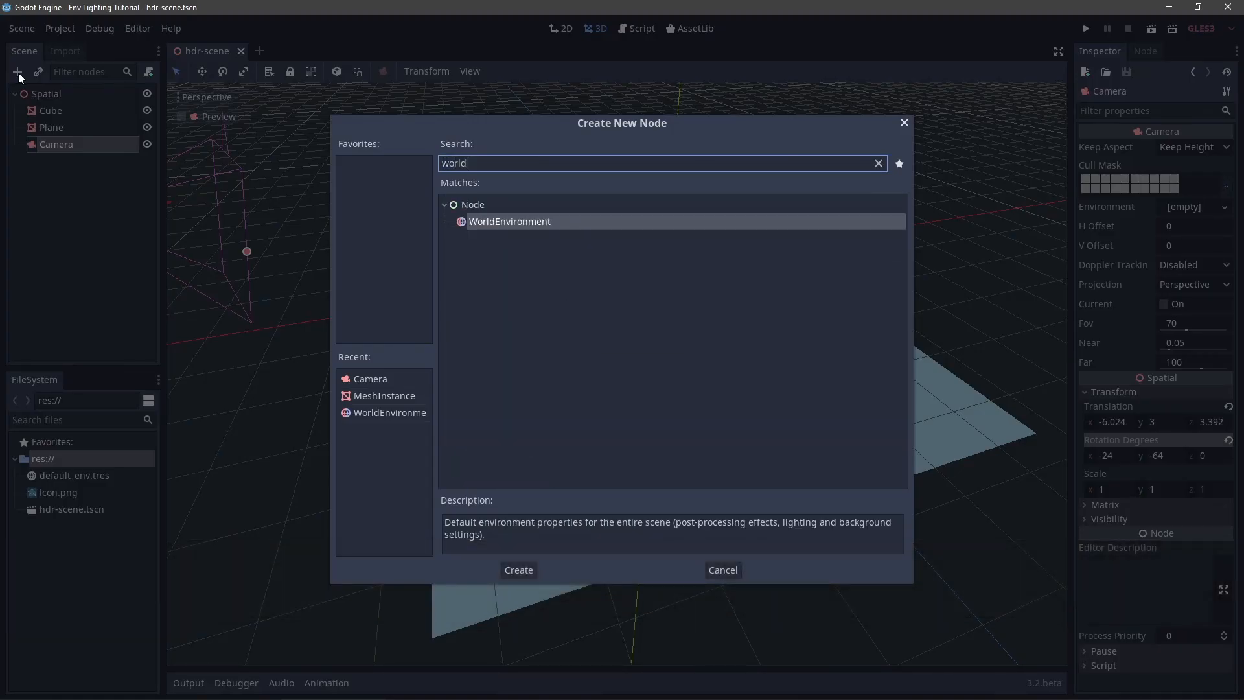
pyautogui.press('Return')
pyautogui.moveTo(80, 163); pyautogui.dragTo(43, 94)
pyautogui.moveTo(43, 94); pyautogui.dragTo(44, 94)
pyautogui.click(68, 165)
pyautogui.moveTo(612, 389); pyautogui.dragTo(612, 362, button='right')
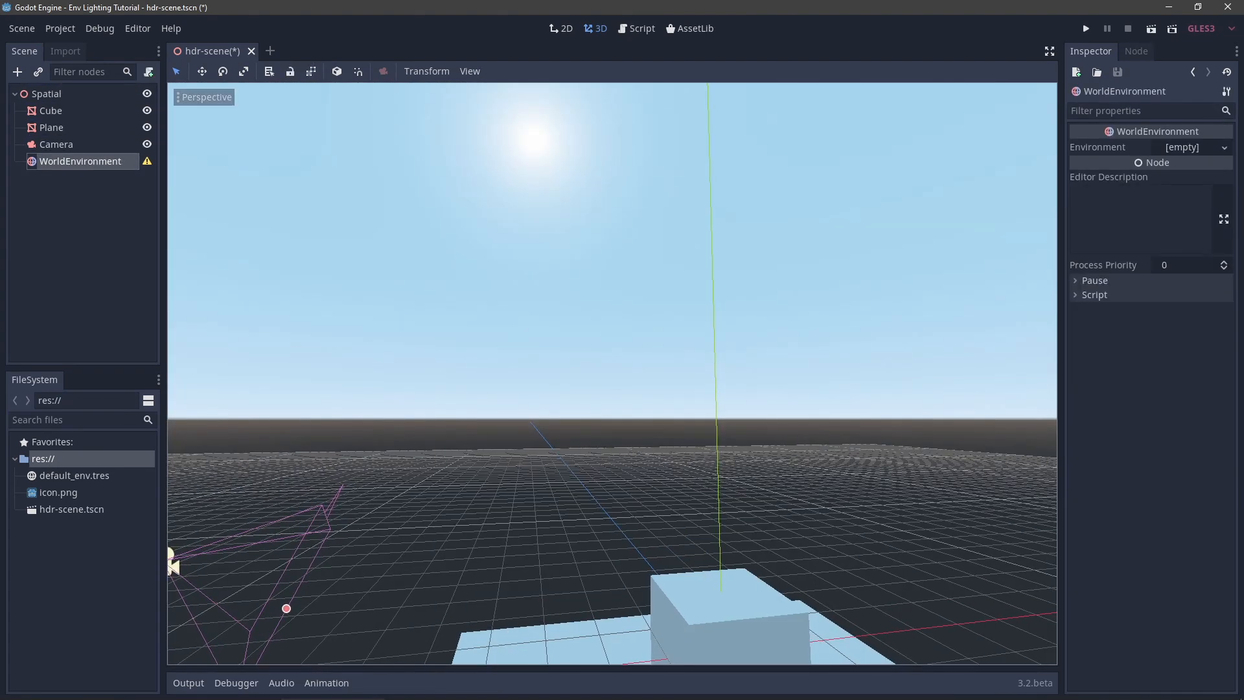
# Assign a new Environment to the WorldEnvironment node and show its background settings.
pyautogui.click(60, 473)
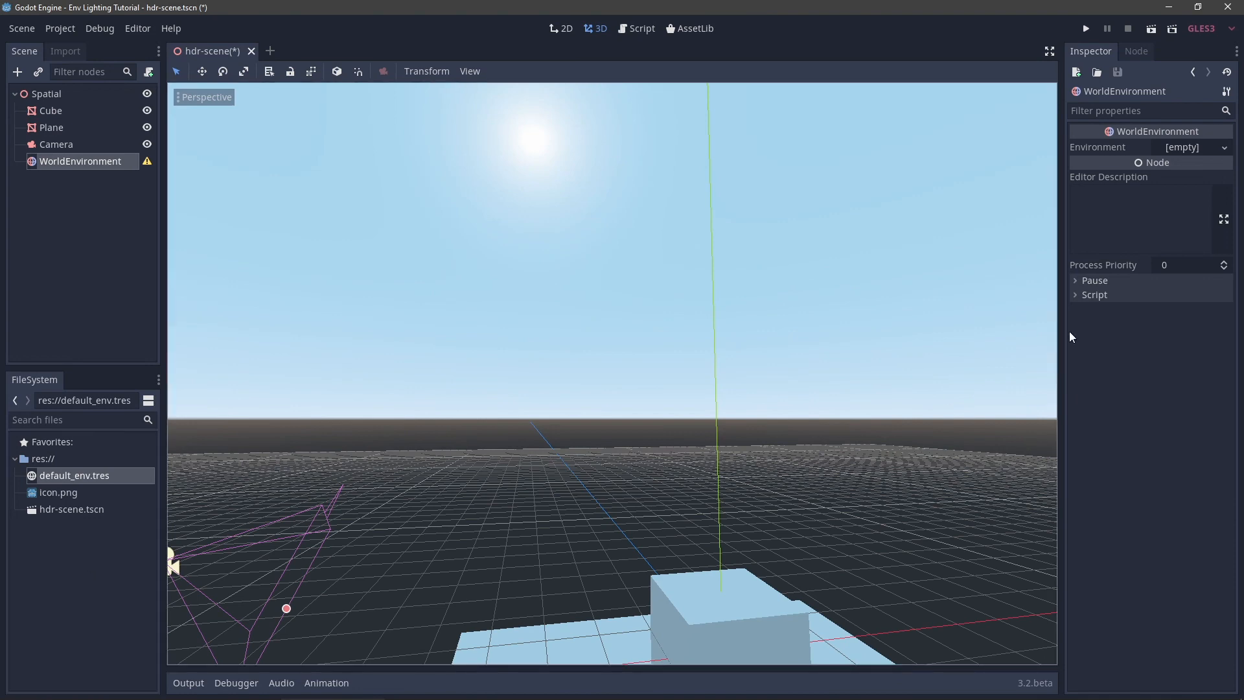
pyautogui.click(1222, 147)
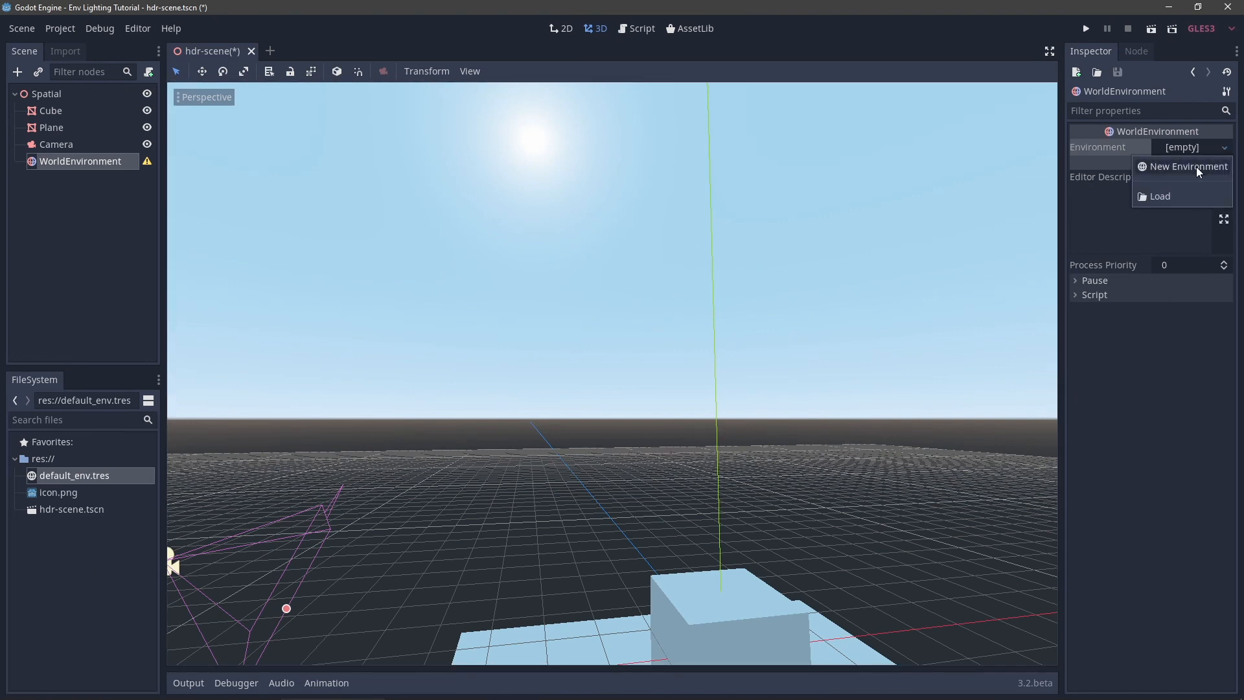
pyautogui.click(1196, 166)
pyautogui.click(1183, 146)
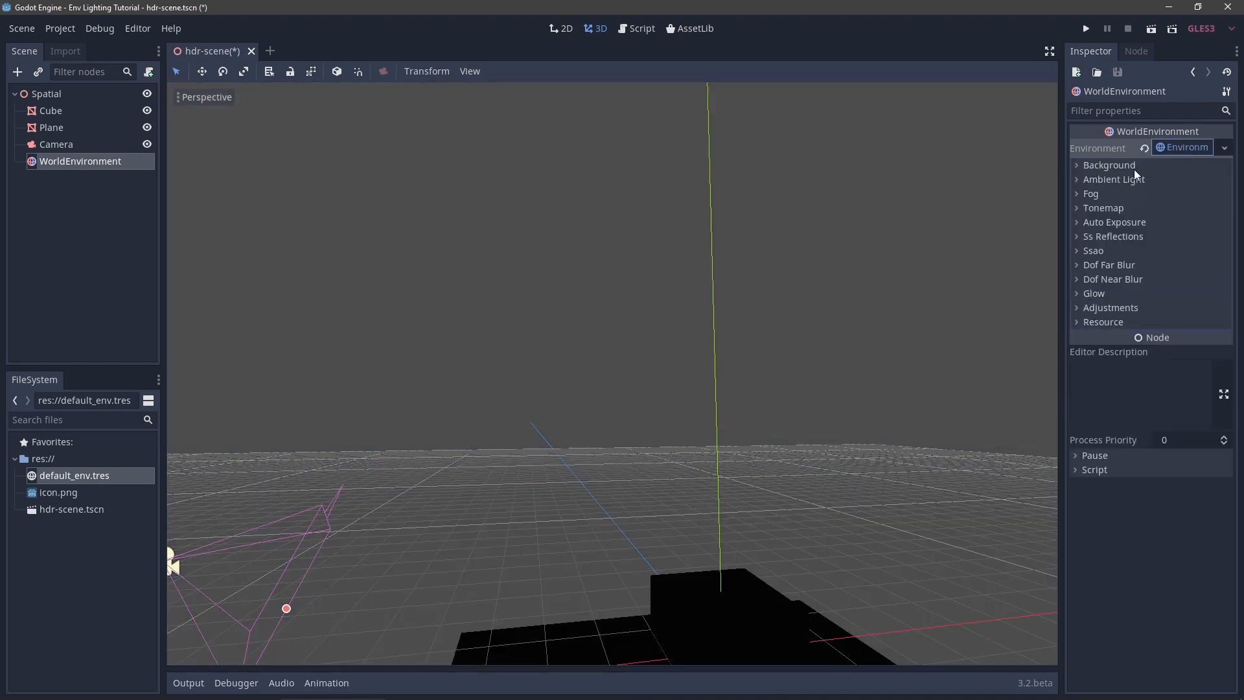
pyautogui.click(1077, 166)
pyautogui.moveTo(777, 324)
pyautogui.mouseDown(button='right')
pyautogui.moveTo(809, 415)
pyautogui.moveTo(790, 424)
pyautogui.moveTo(782, 328)
pyautogui.mouseUp(button='right')
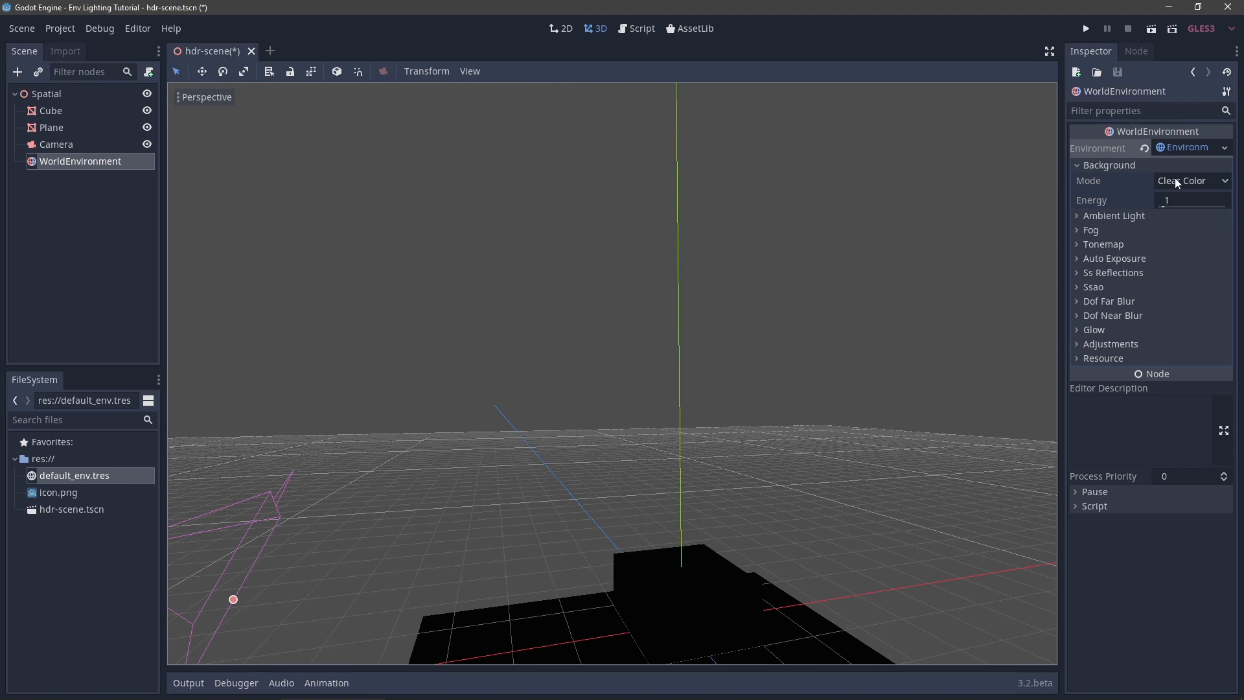
# Examine the default clear color and default environment in the project's rendering environment settings.
pyautogui.click(52, 28)
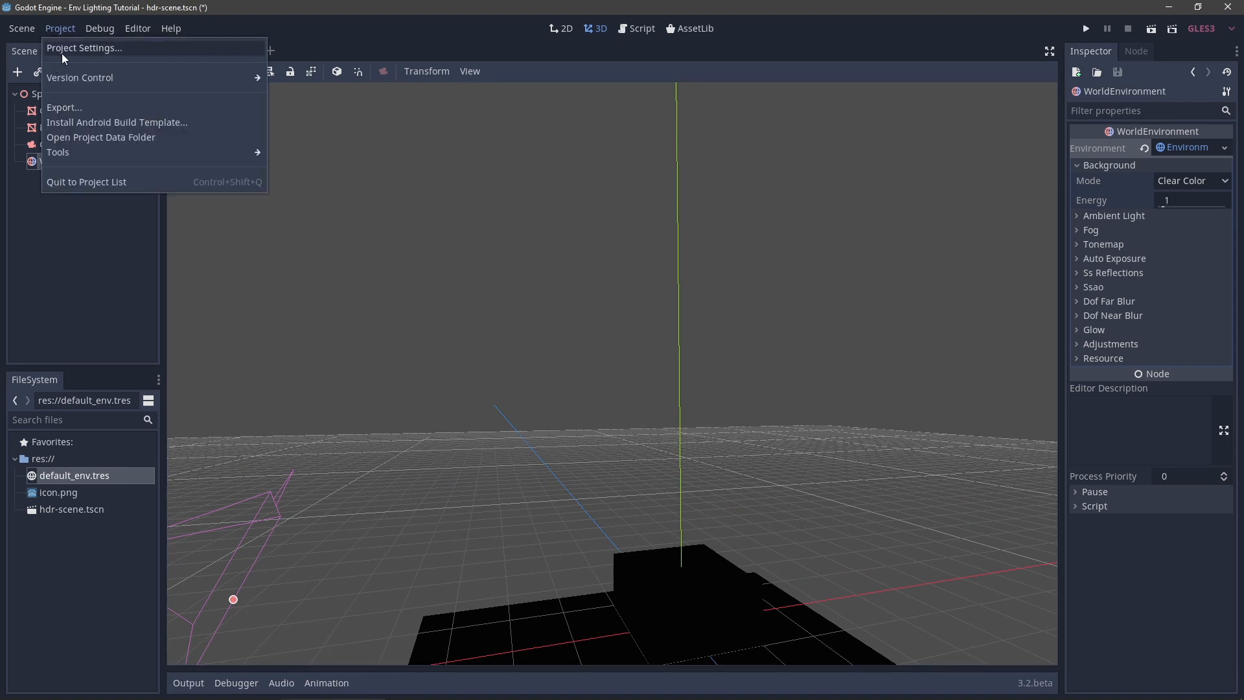
pyautogui.click(61, 52)
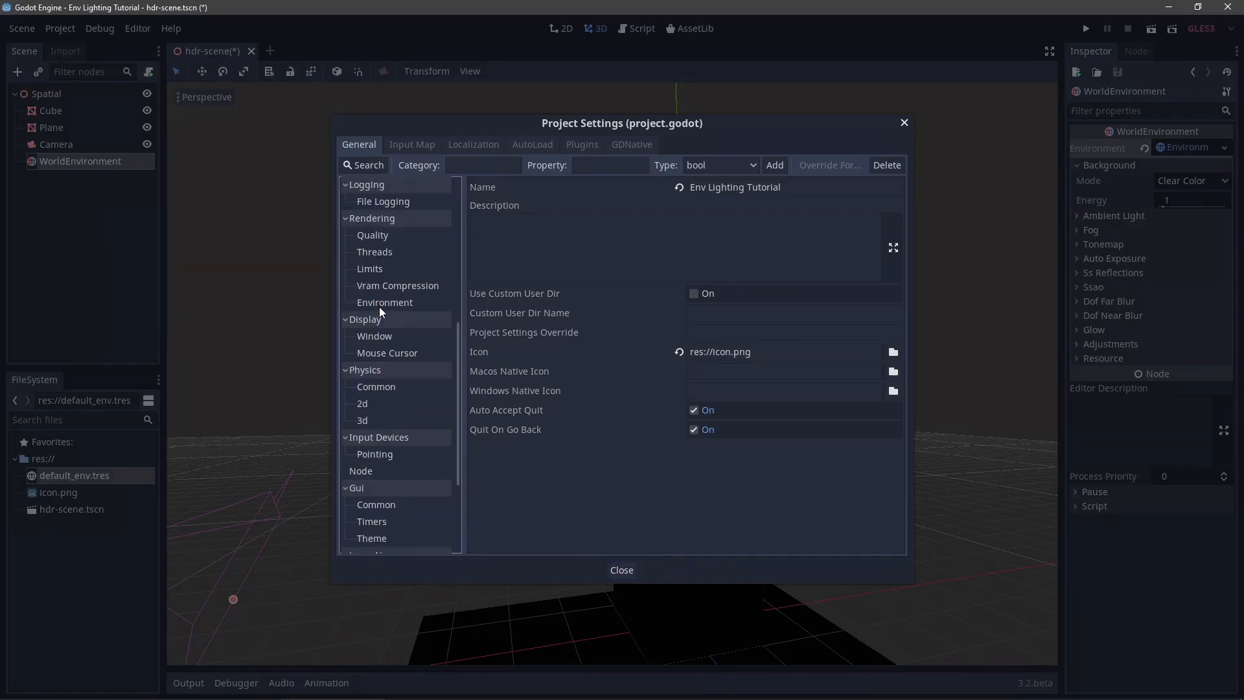
pyautogui.click(379, 306)
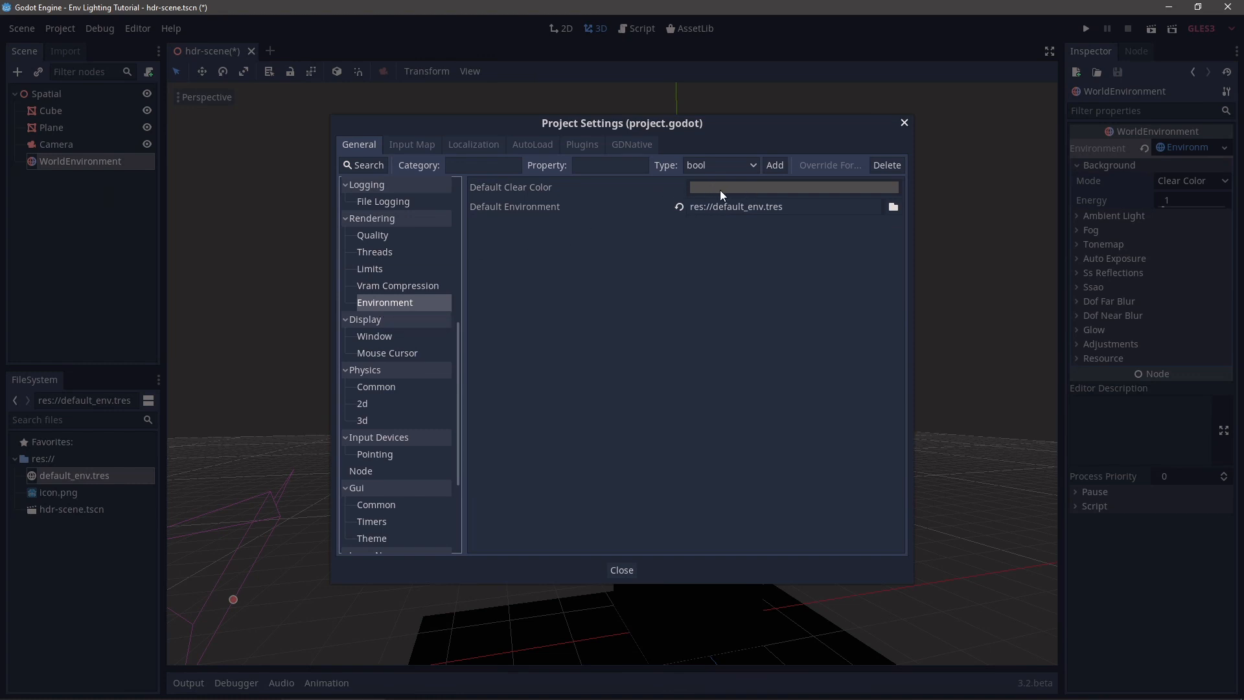
pyautogui.press('Escape')
# Use default_env.tres as the WorldEnvironment node's environment and look at its sky.
pyautogui.moveTo(79, 476); pyautogui.dragTo(1176, 145)
pyautogui.moveTo(907, 246)
pyautogui.mouseDown(button='right')
pyautogui.moveTo(906, 202)
pyautogui.moveTo(926, 267)
pyautogui.moveTo(906, 237)
pyautogui.mouseUp(button='right')
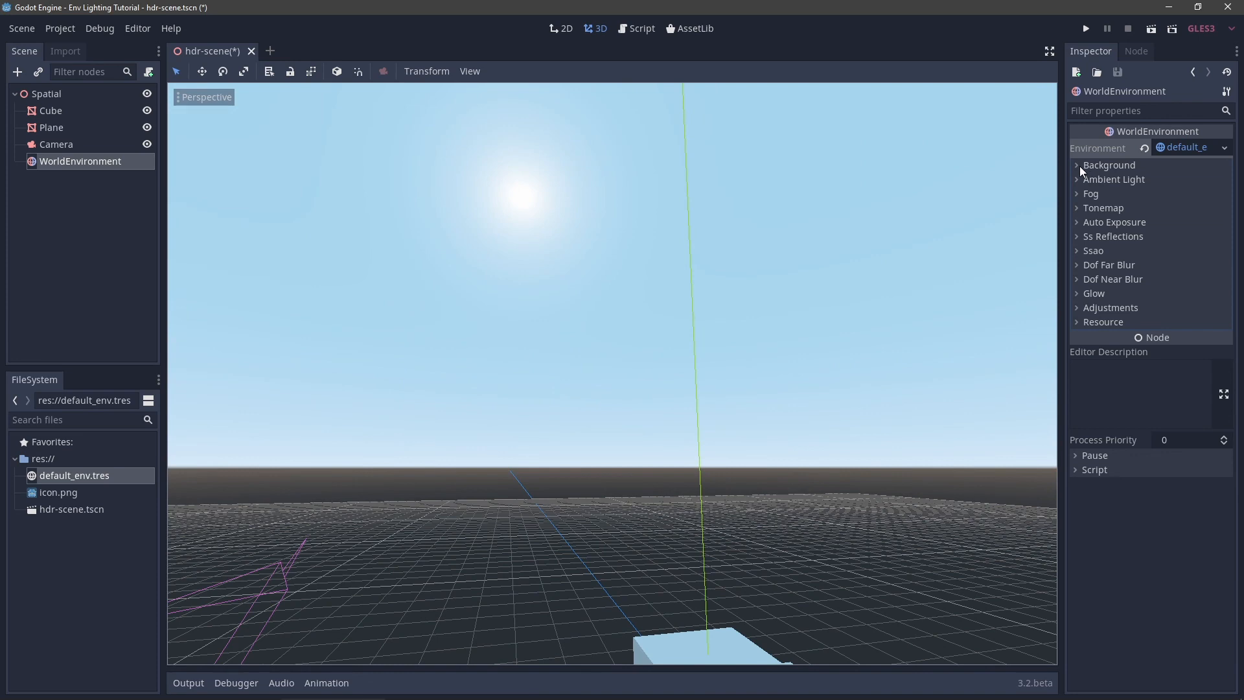
# Assign a new Environment to the WorldEnvironment node and set its background mode to Sky.
pyautogui.click(1224, 148)
pyautogui.click(1183, 166)
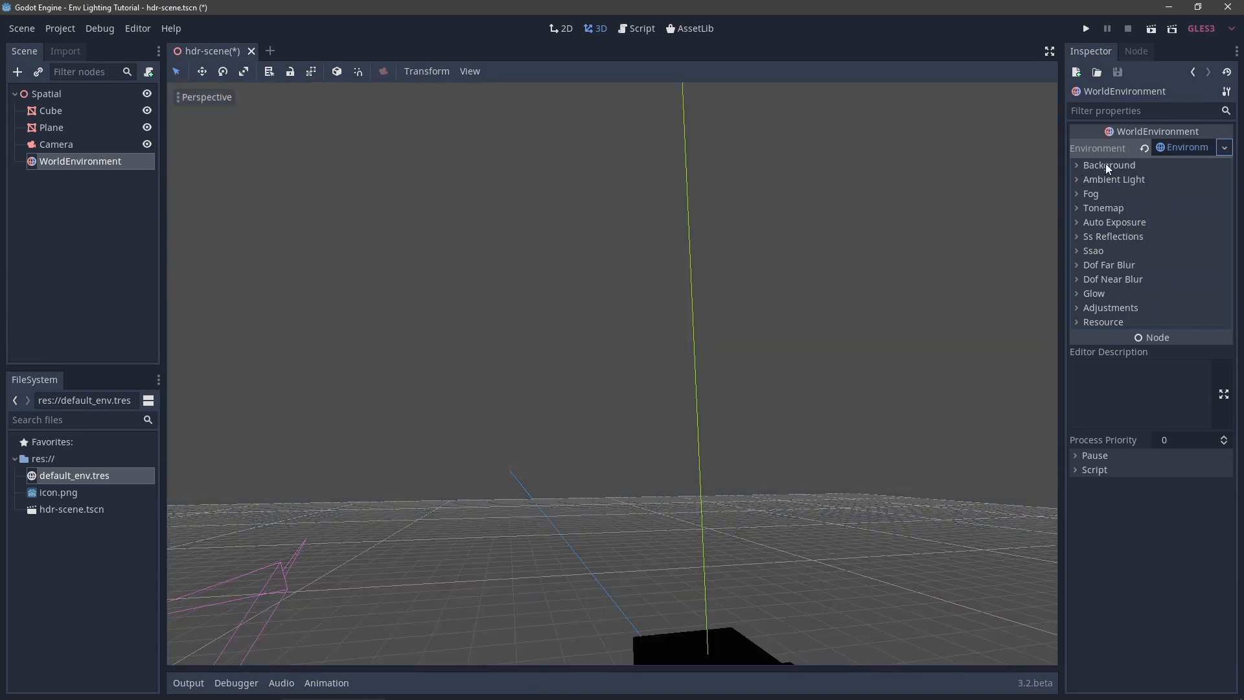
pyautogui.click(1076, 163)
pyautogui.click(1189, 178)
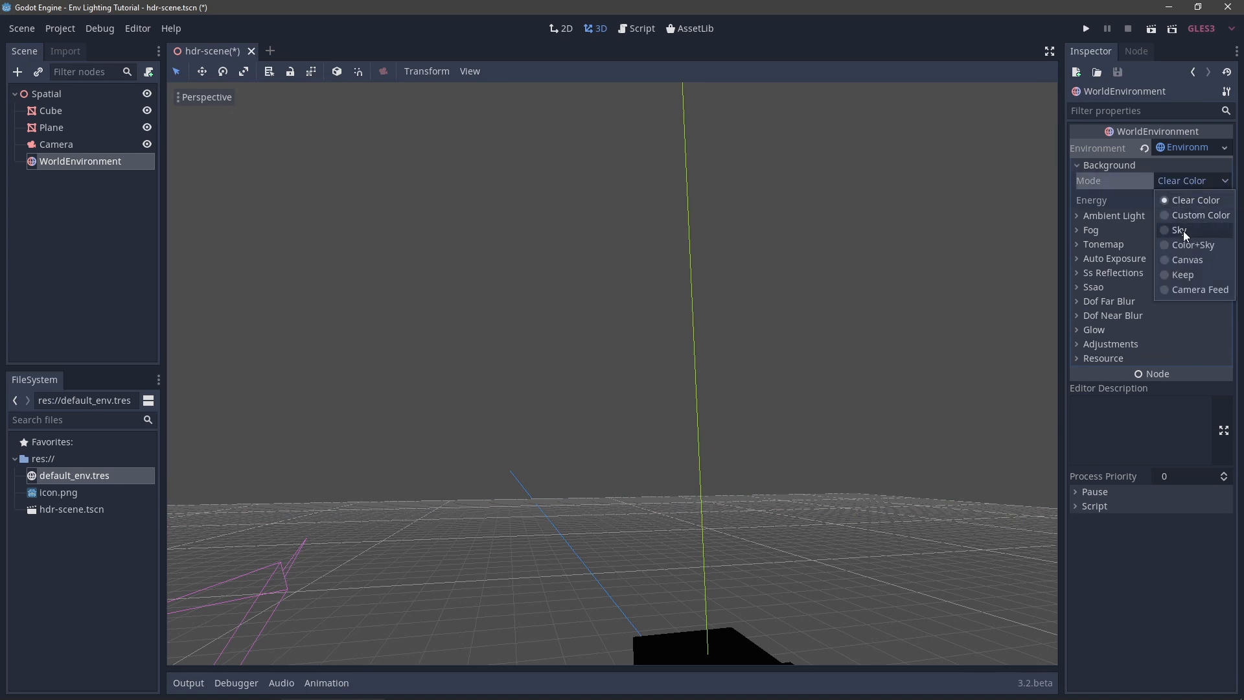
pyautogui.click(1182, 228)
# Assign a new PanoramaSky to the background's sky and show the choices for its panorama texture.
pyautogui.click(1189, 202)
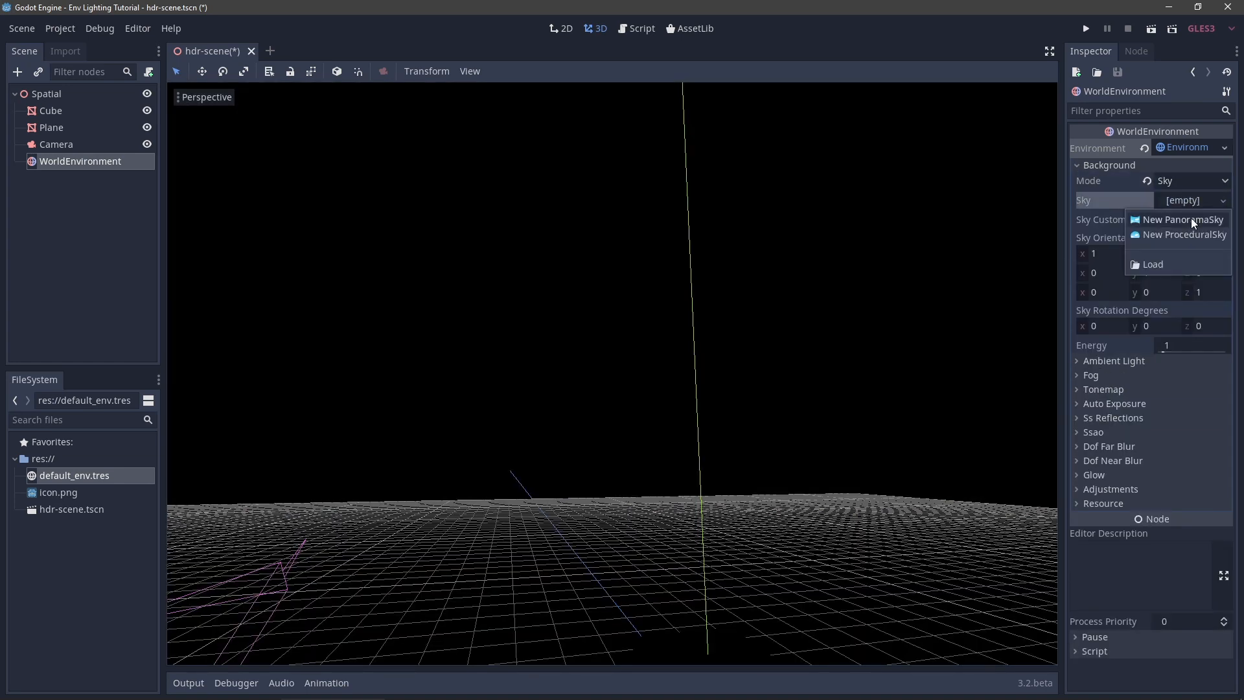
pyautogui.click(1191, 217)
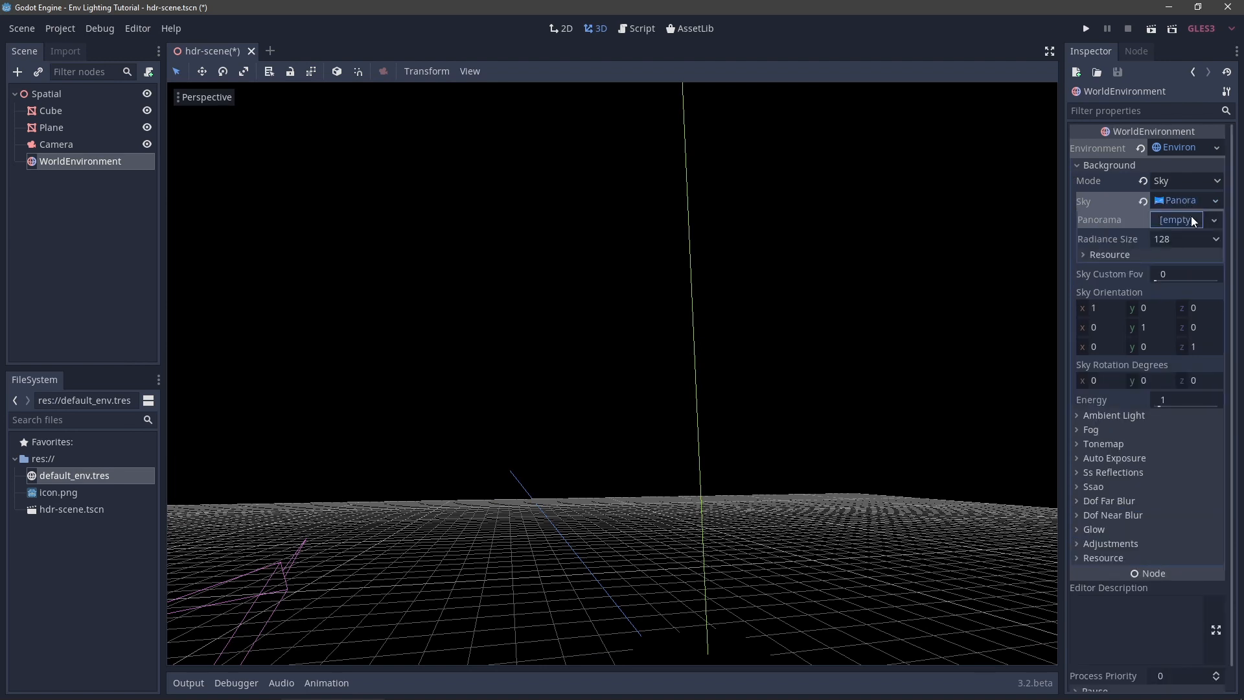
pyautogui.click(1190, 220)
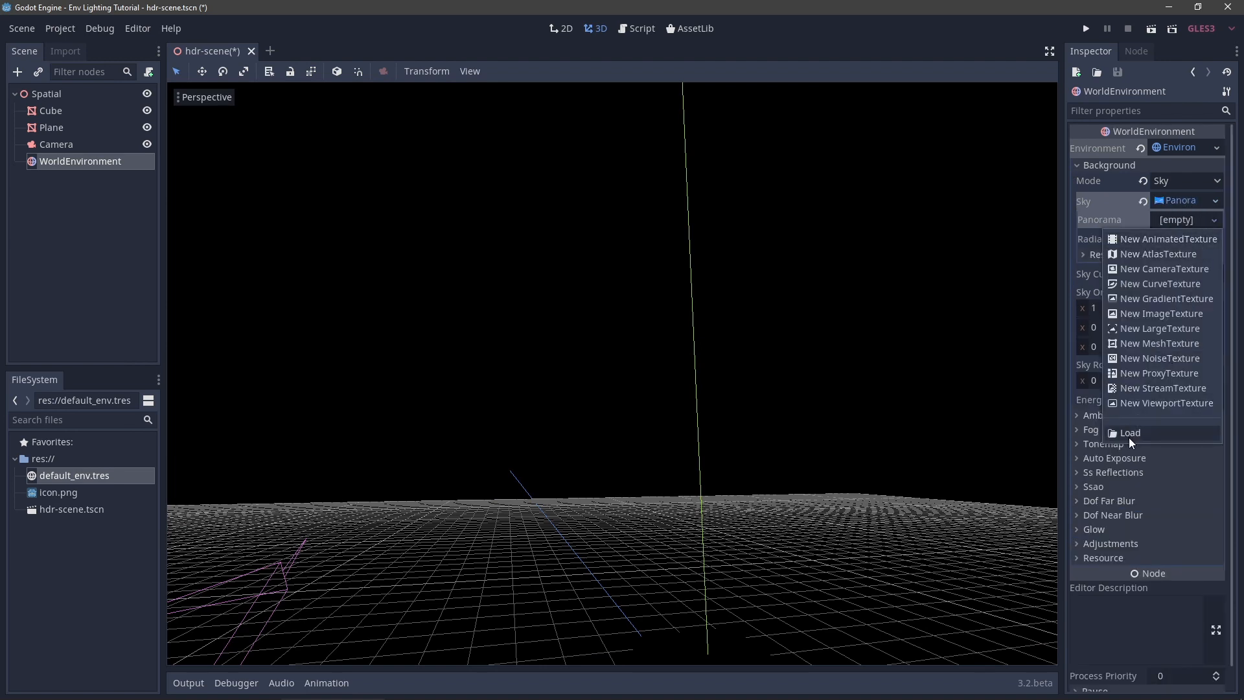
# Import schelde.hdr into the project's root folder and assign it as the sky's panorama.
pyautogui.click(83, 570)
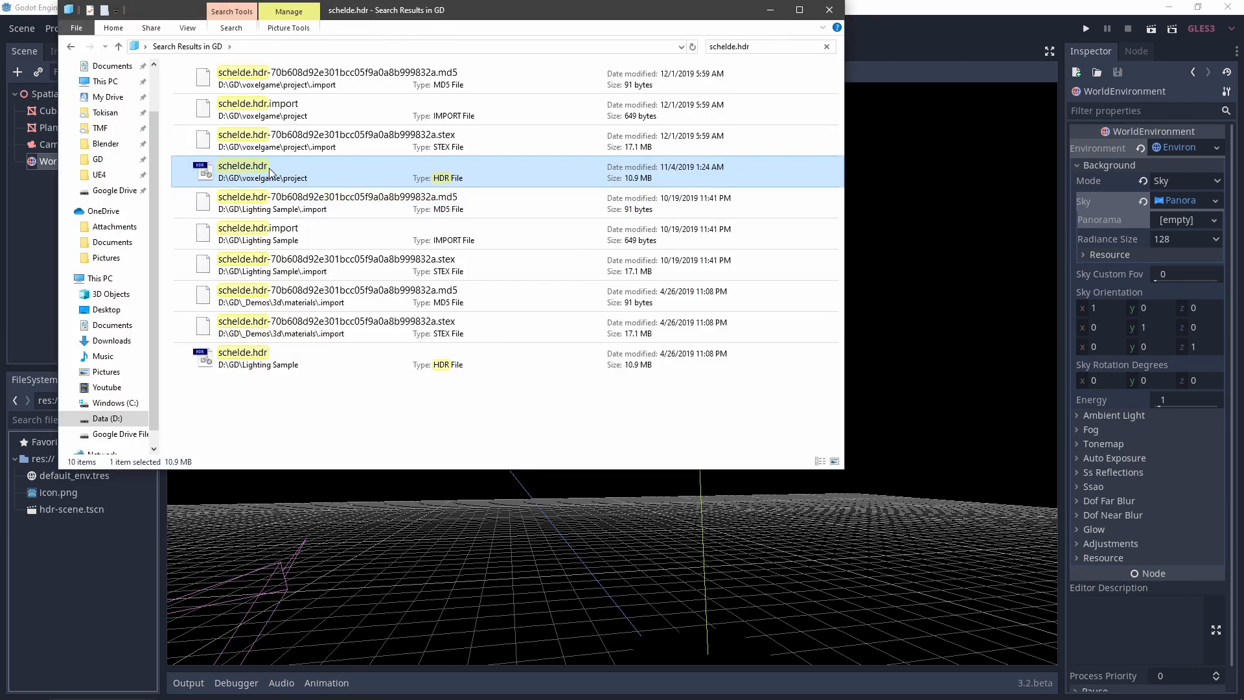
pyautogui.moveTo(268, 172); pyautogui.dragTo(54, 585)
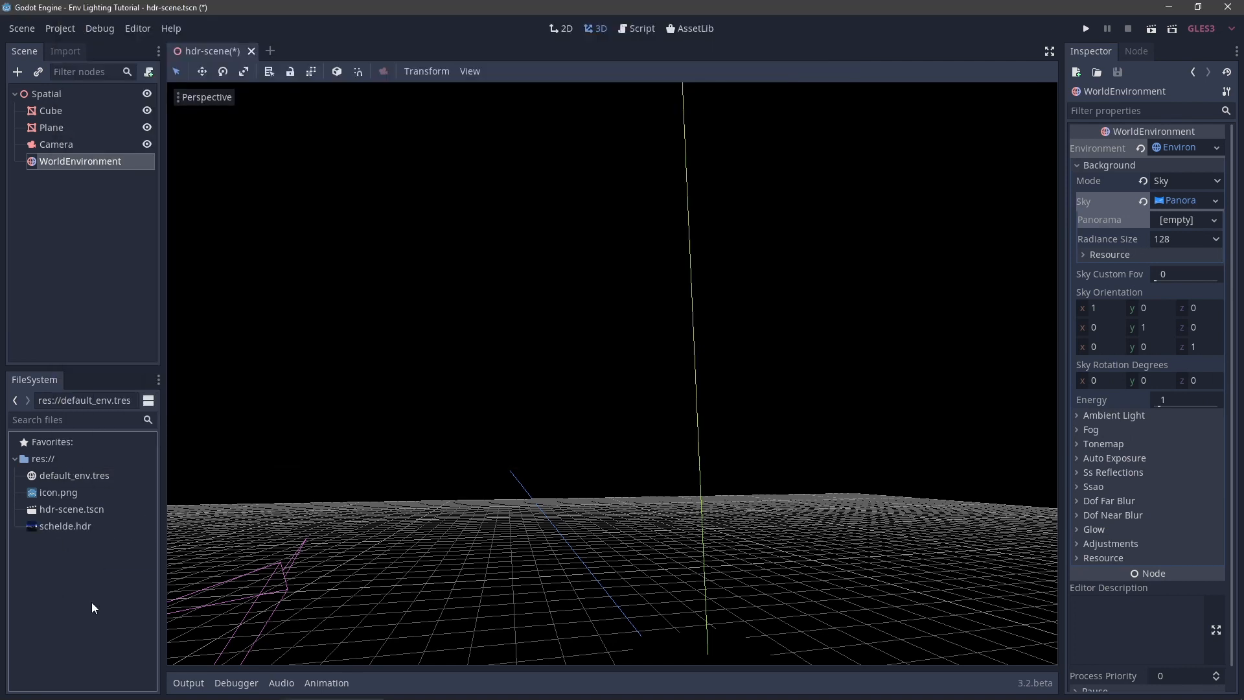
pyautogui.moveTo(72, 527); pyautogui.dragTo(1186, 221)
# Look around the HDR panorama and try raising the tonemap exposure.
pyautogui.moveTo(898, 440); pyautogui.dragTo(1238, 429, button='right')
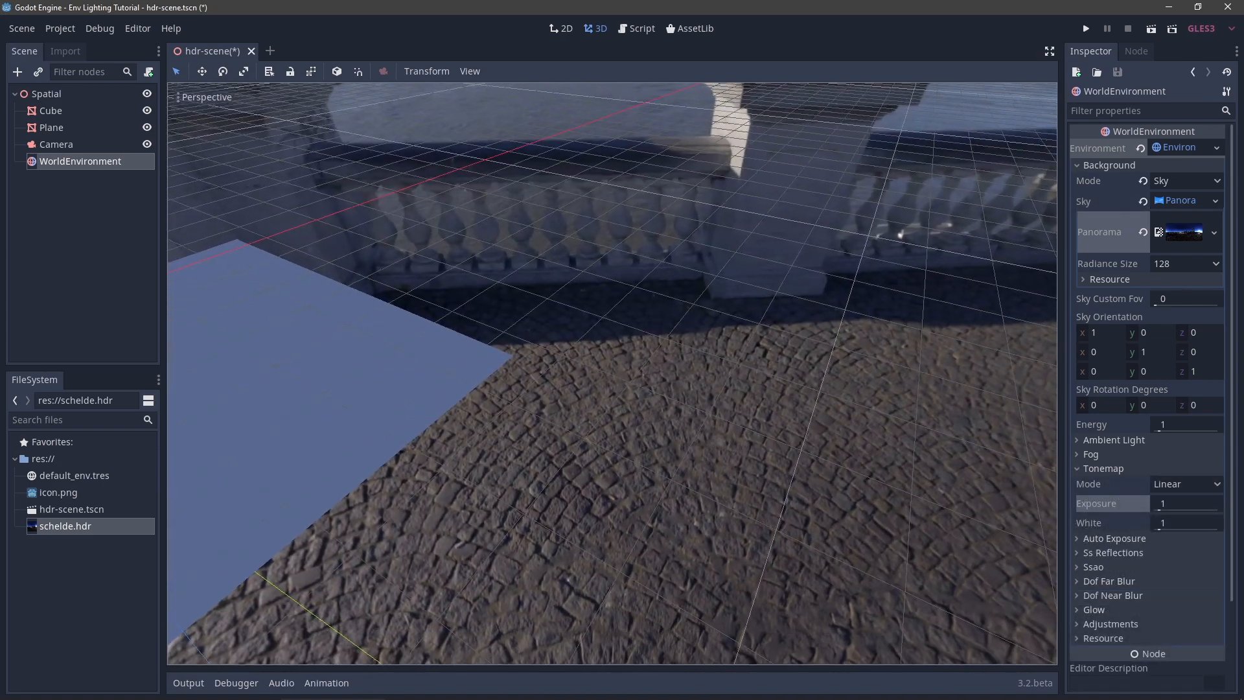
pyautogui.moveTo(612, 373); pyautogui.dragTo(612, 388, button='right')
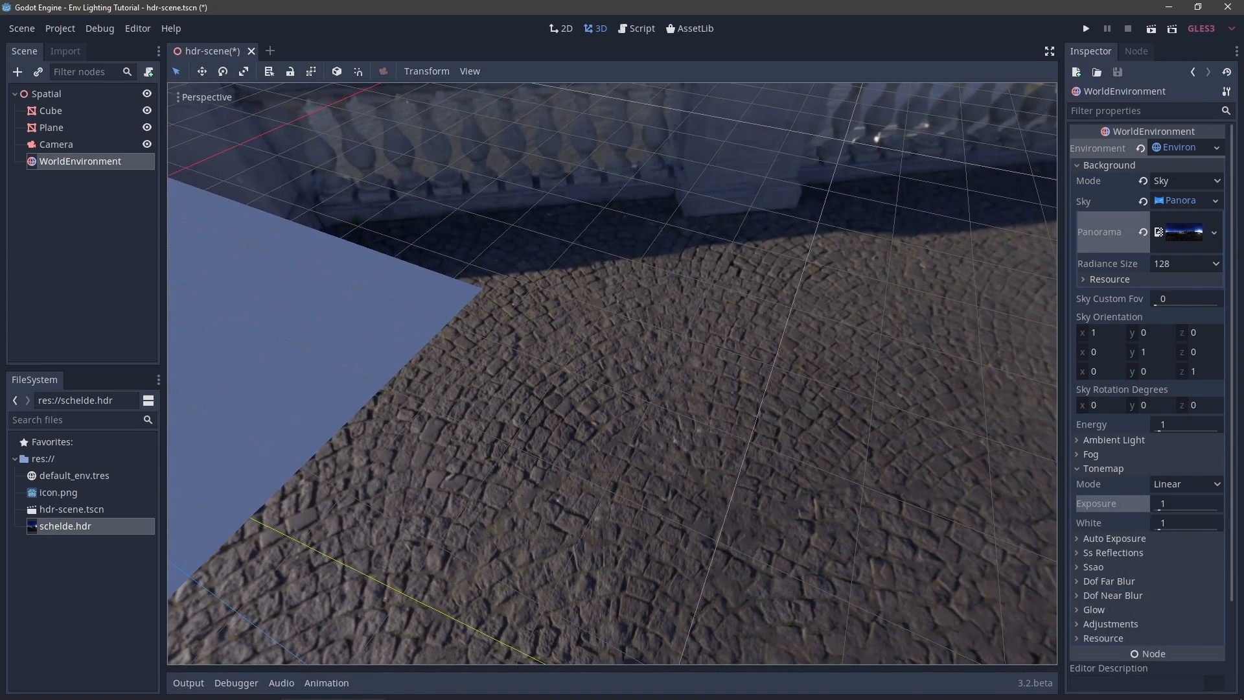
pyautogui.moveTo(634, 475); pyautogui.dragTo(624, 361, button='right')
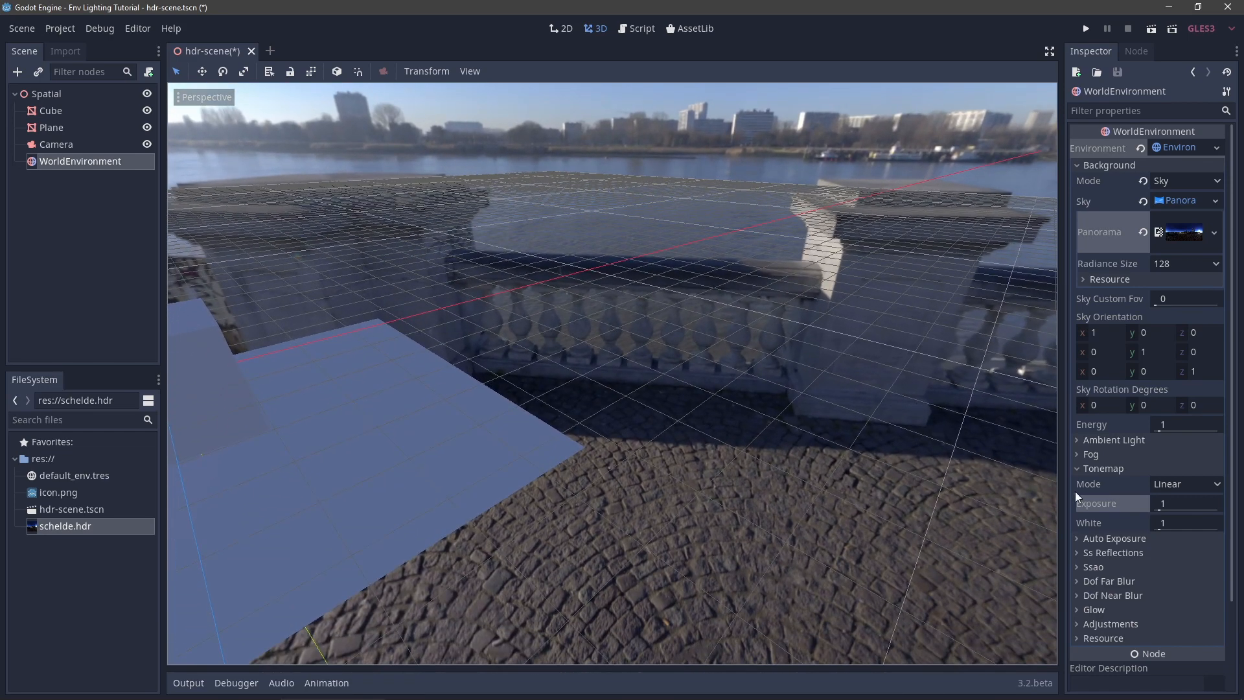
pyautogui.moveTo(1168, 506); pyautogui.dragTo(1201, 507)
pyautogui.moveTo(907, 421); pyautogui.dragTo(622, 358, button='right')
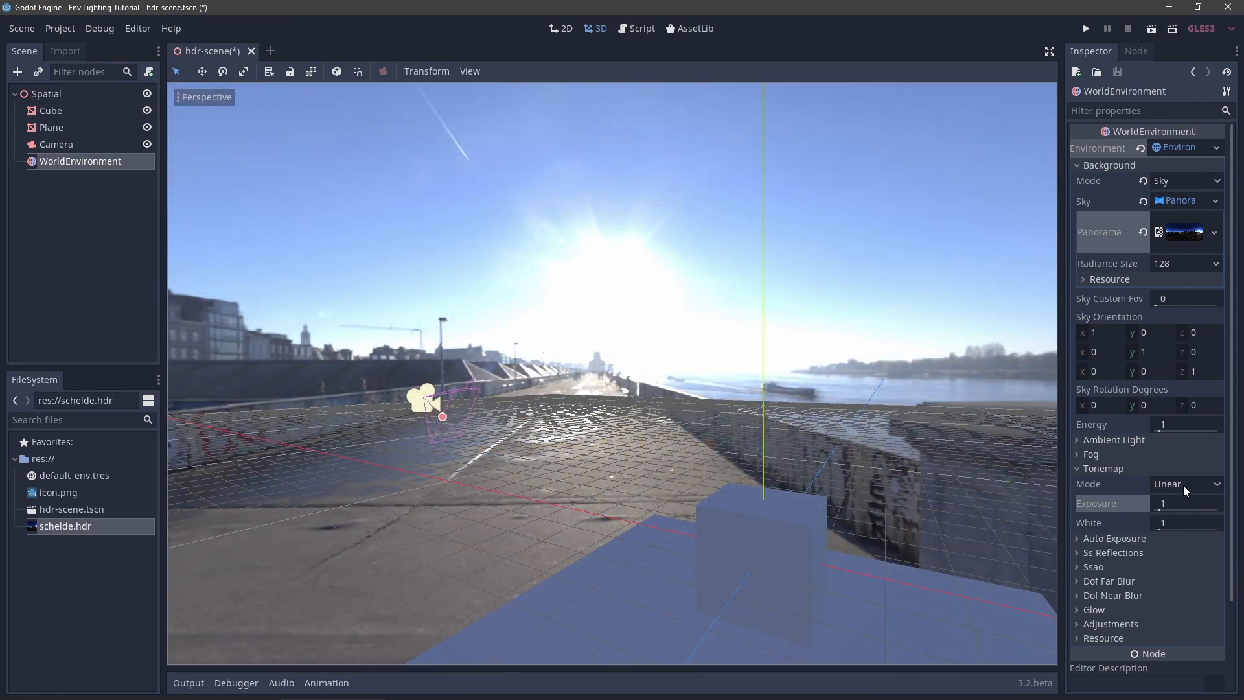
# Try the Filmic tonemap mode with white at about 13.41, and switch the mode back to Linear.
pyautogui.click(1184, 485)
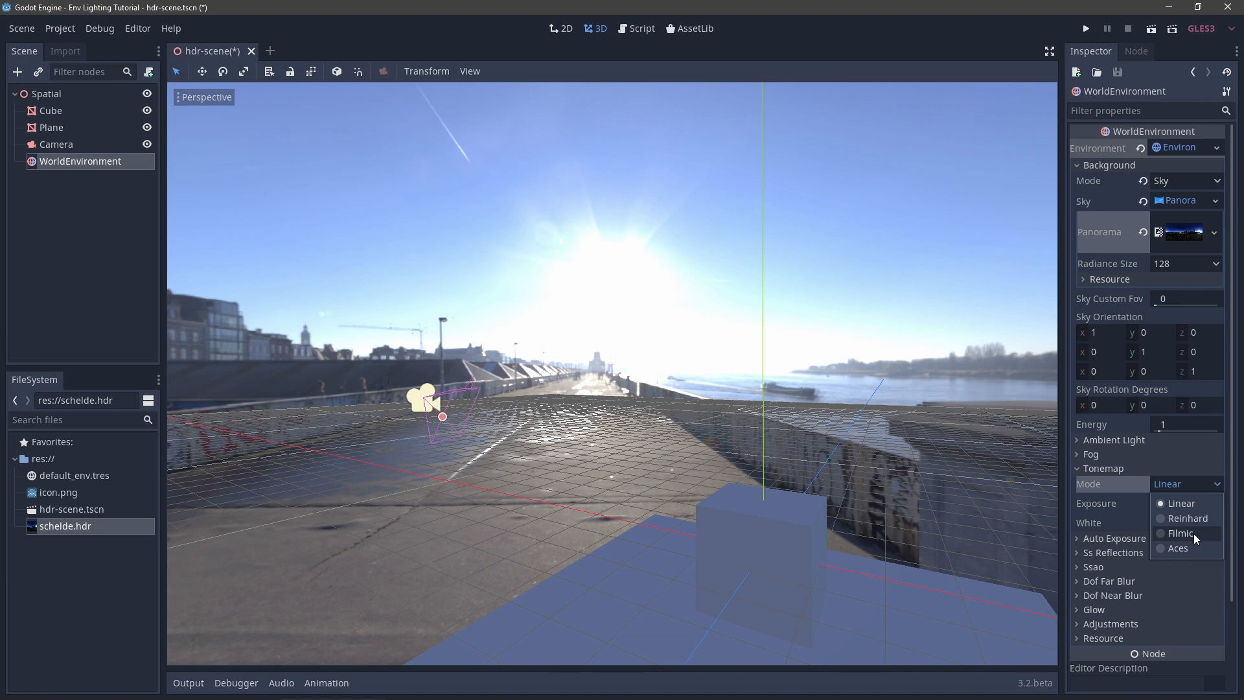
pyautogui.click(1193, 534)
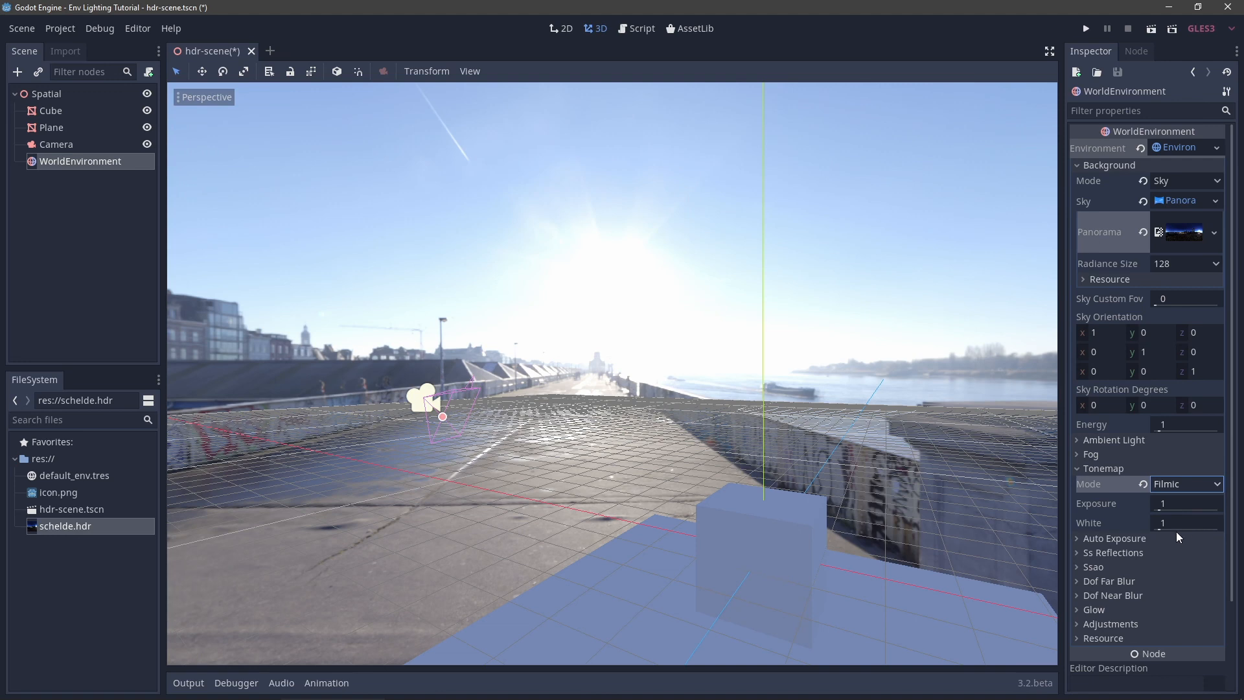
pyautogui.moveTo(1158, 530); pyautogui.dragTo(1208, 531)
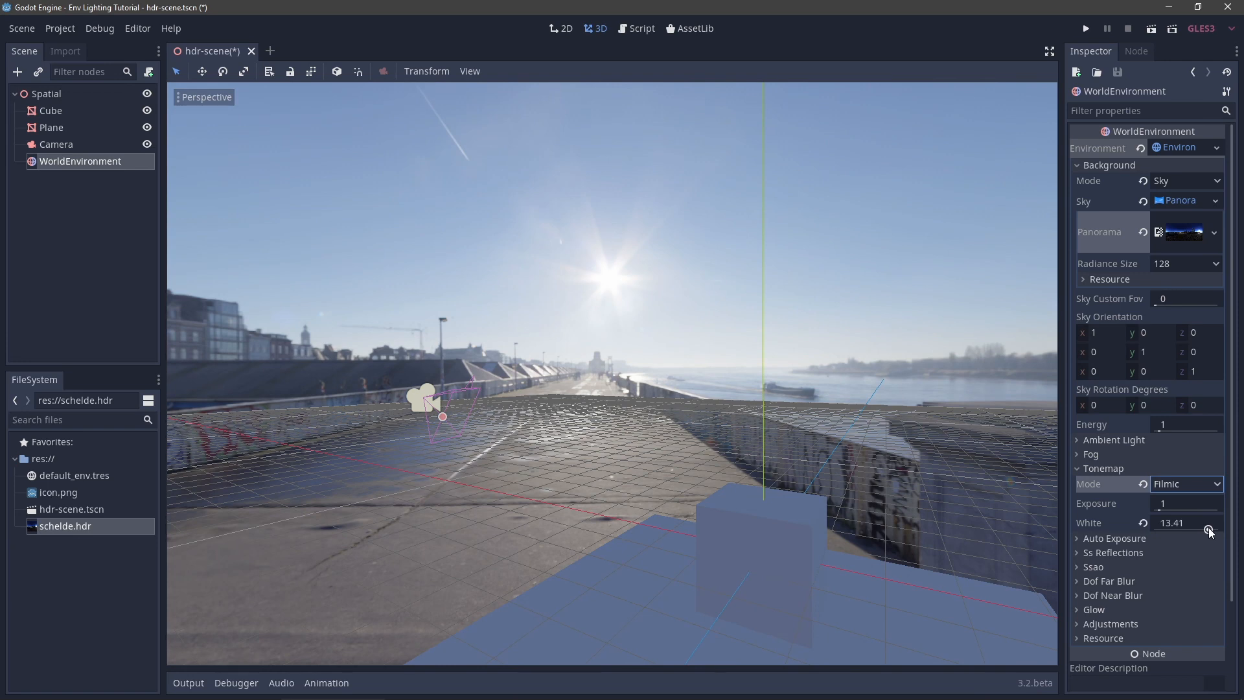
pyautogui.click(1185, 486)
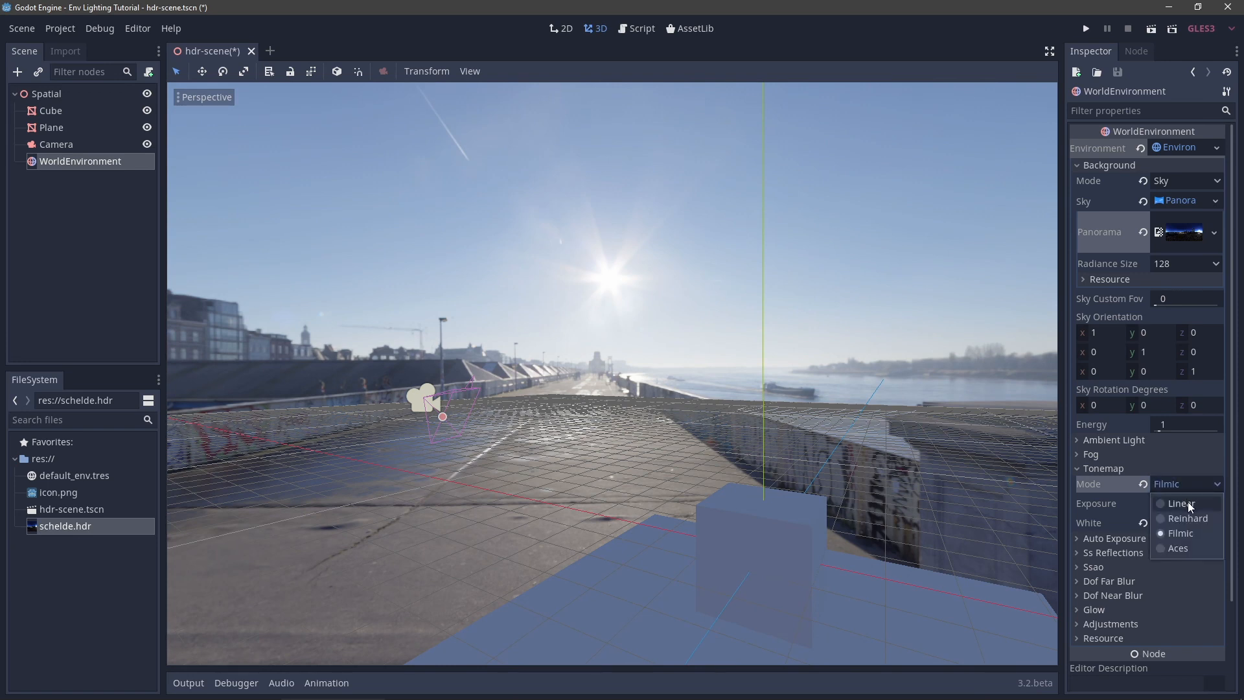
pyautogui.click(1189, 504)
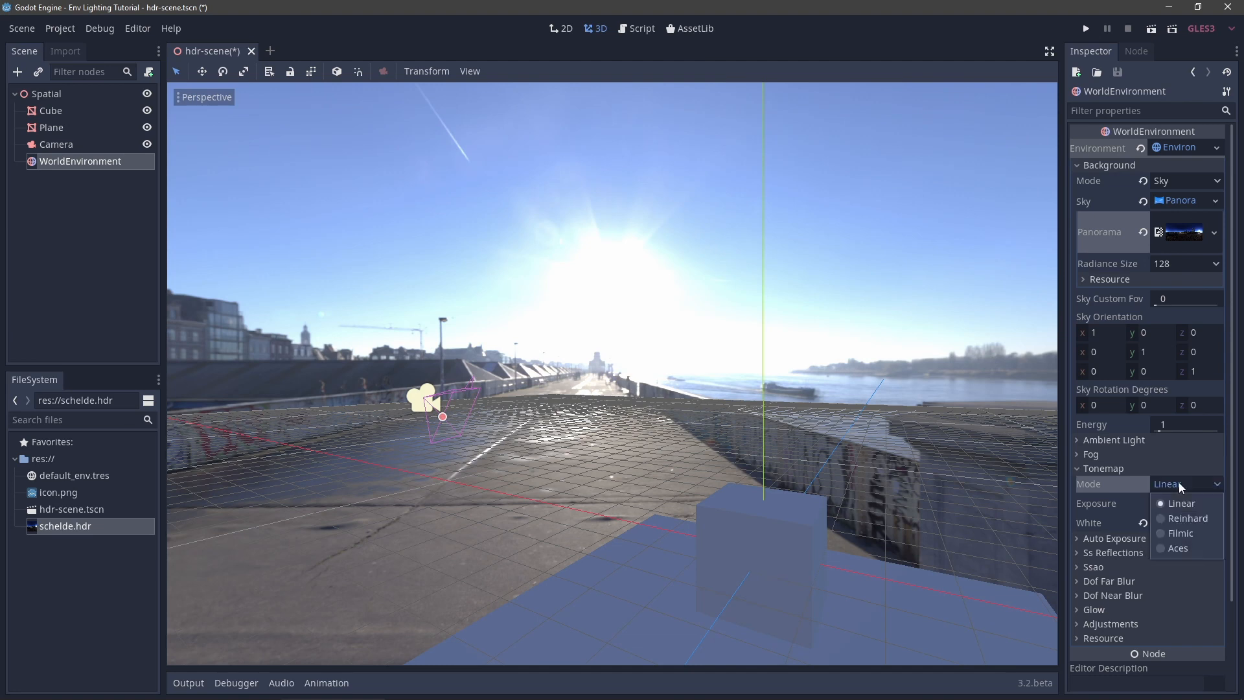
# Try the Reinhard tonemap mode with white at about 6.72, and switch the mode to Aces.
pyautogui.click(1187, 517)
pyautogui.moveTo(1201, 531)
pyautogui.mouseDown()
pyautogui.moveTo(1159, 532)
pyautogui.moveTo(1184, 535)
pyautogui.mouseUp()
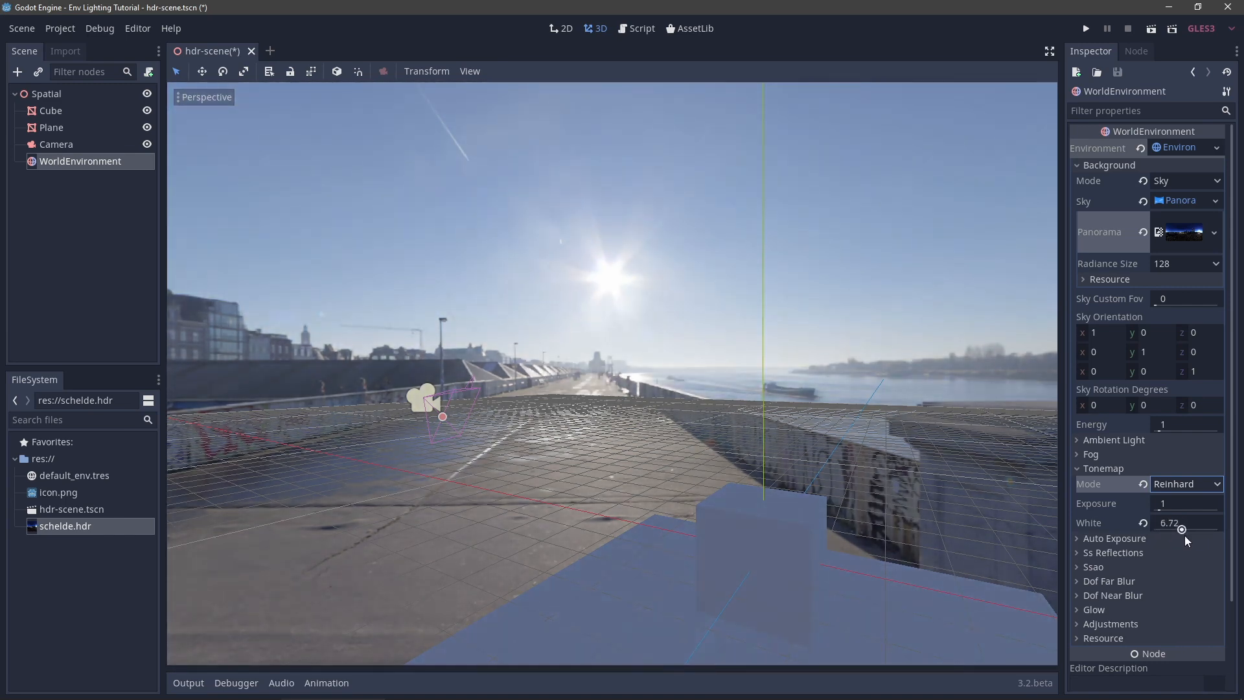
pyautogui.click(1180, 547)
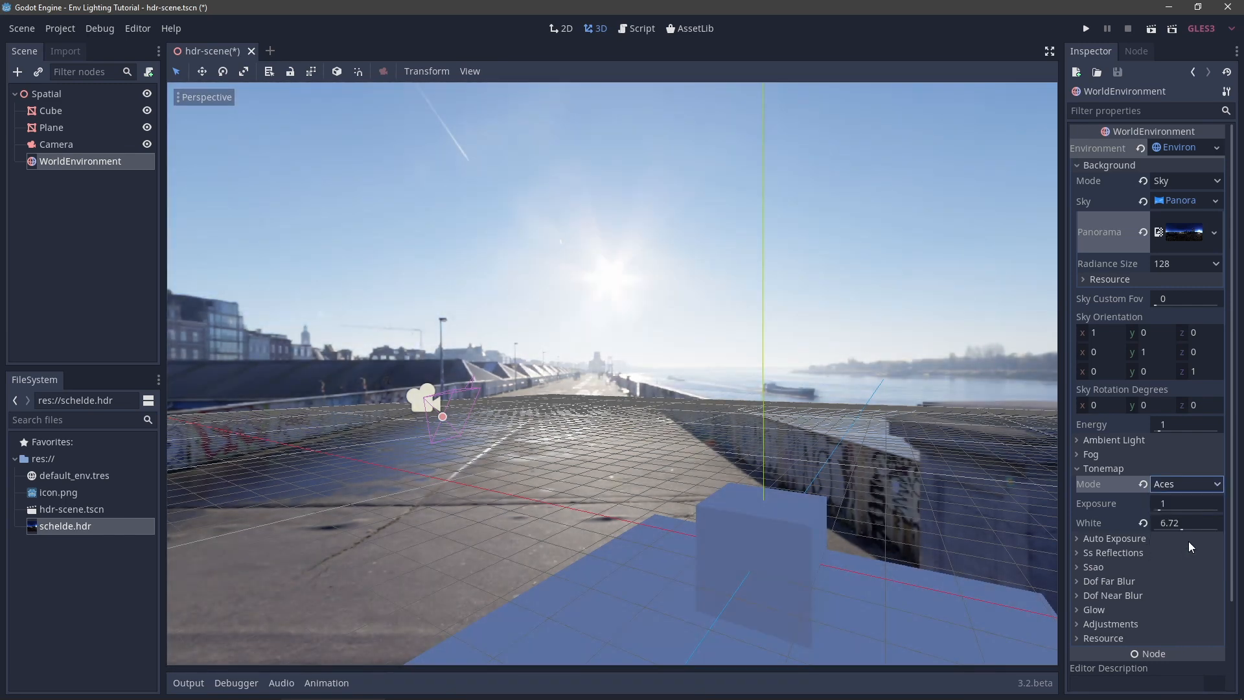
# Set the environment's tonemap mode to Filmic with white at 16 and exposure at 2.5.
pyautogui.moveTo(1180, 523); pyautogui.dragTo(1165, 533)
pyautogui.click(1186, 484)
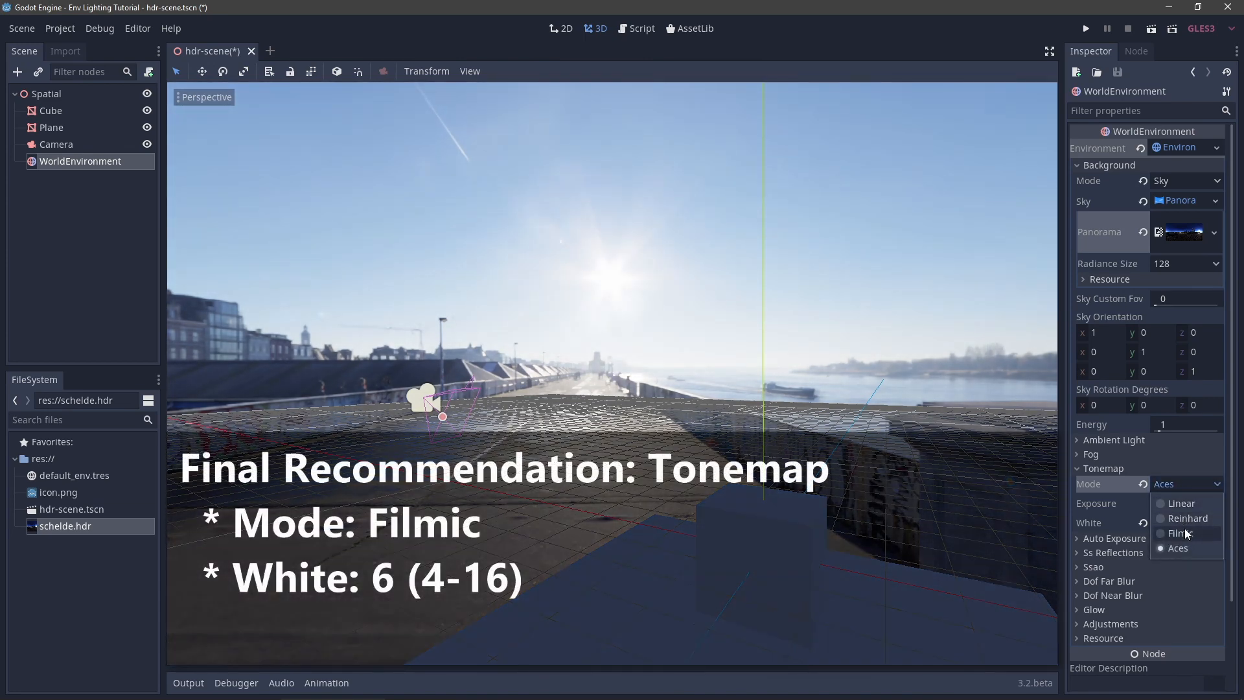
pyautogui.click(1180, 532)
pyautogui.moveTo(1188, 527); pyautogui.dragTo(1176, 531)
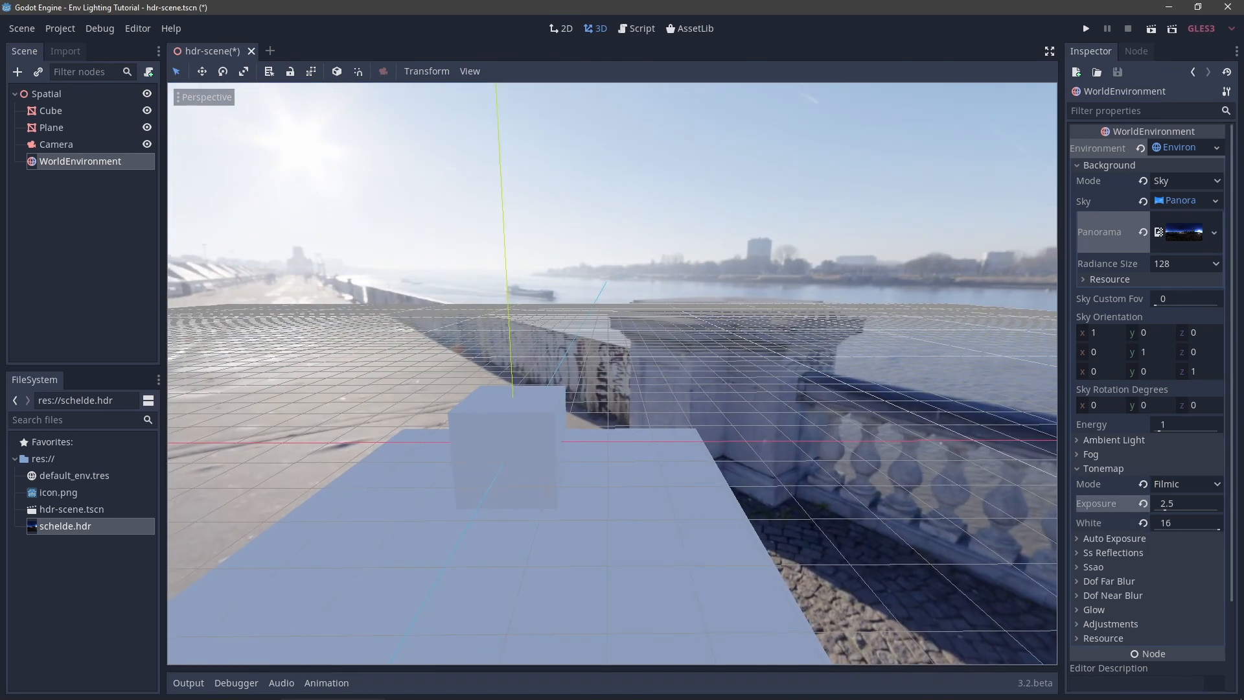
# Expand the ambient light settings, then try lowering the tonemap white to about 1.73 and return it to 16.
pyautogui.click(1098, 441)
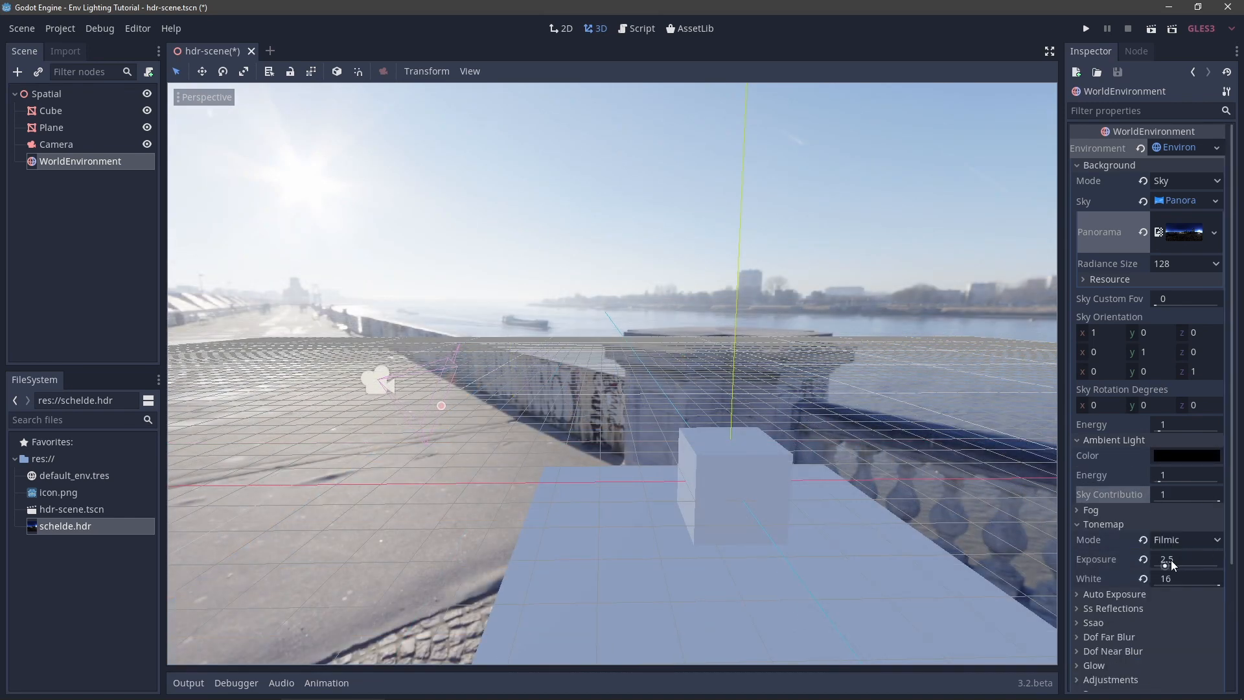
pyautogui.moveTo(1169, 565)
pyautogui.mouseDown()
pyautogui.moveTo(1187, 563)
pyautogui.moveTo(1160, 567)
pyautogui.moveTo(1178, 592)
pyautogui.moveTo(1209, 596)
pyautogui.moveTo(1145, 580)
pyautogui.moveTo(1169, 585)
pyautogui.mouseUp()
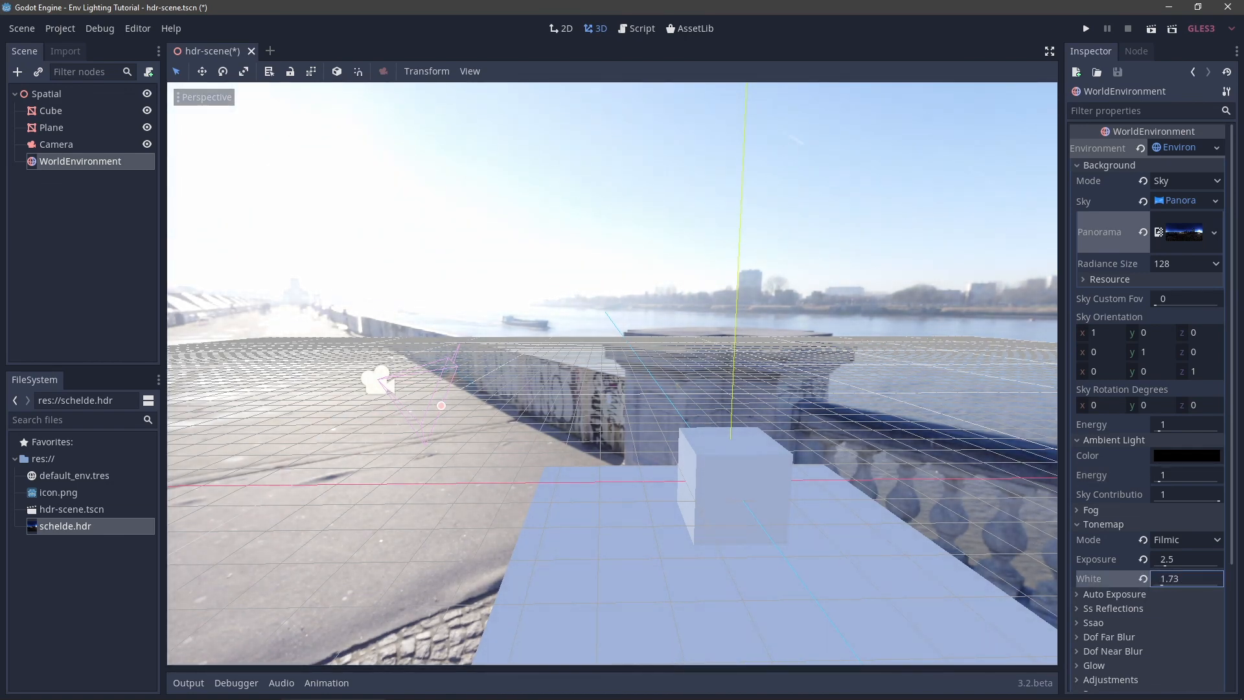
pyautogui.moveTo(1162, 585); pyautogui.dragTo(1163, 585)
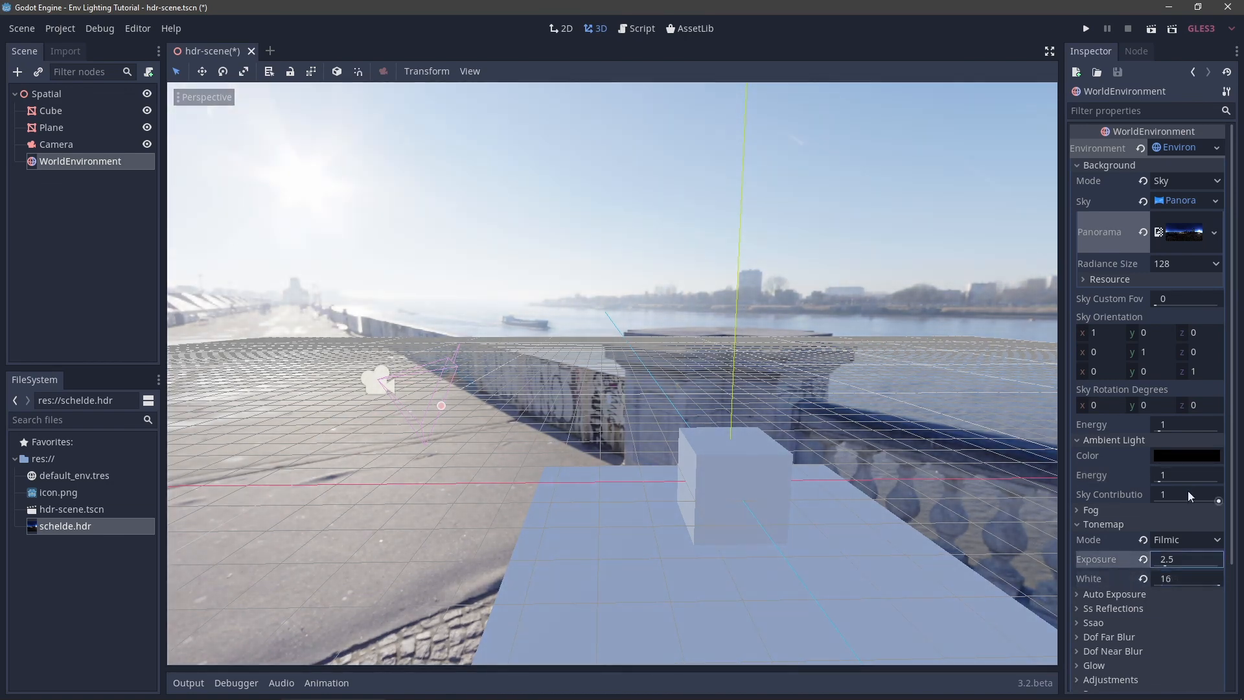
pyautogui.moveTo(1186, 491)
pyautogui.mouseDown()
pyautogui.moveTo(1127, 494)
pyautogui.moveTo(1186, 495)
pyautogui.moveTo(1143, 476)
pyautogui.moveTo(1185, 477)
pyautogui.moveTo(1165, 476)
pyautogui.mouseUp()
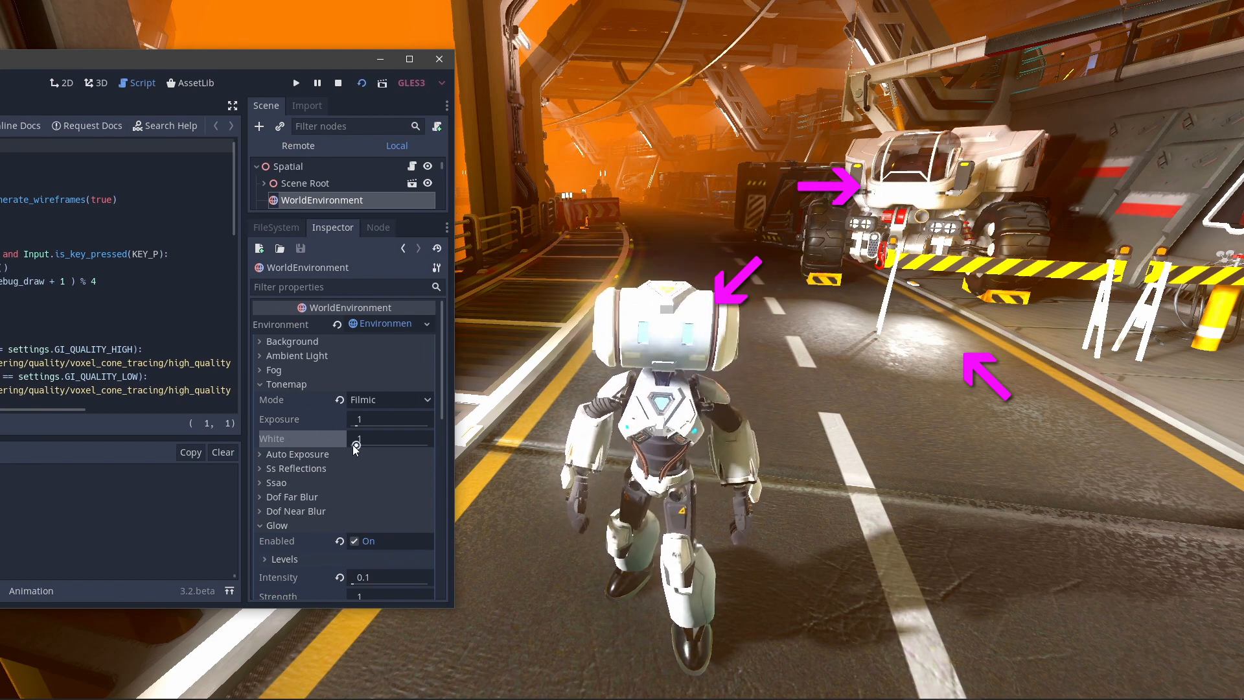
# In the running game's WorldEnvironment, compare the Filmic tonemap white at its default of 1 with 16, ending at 16.
pyautogui.moveTo(355, 446); pyautogui.dragTo(440, 446)
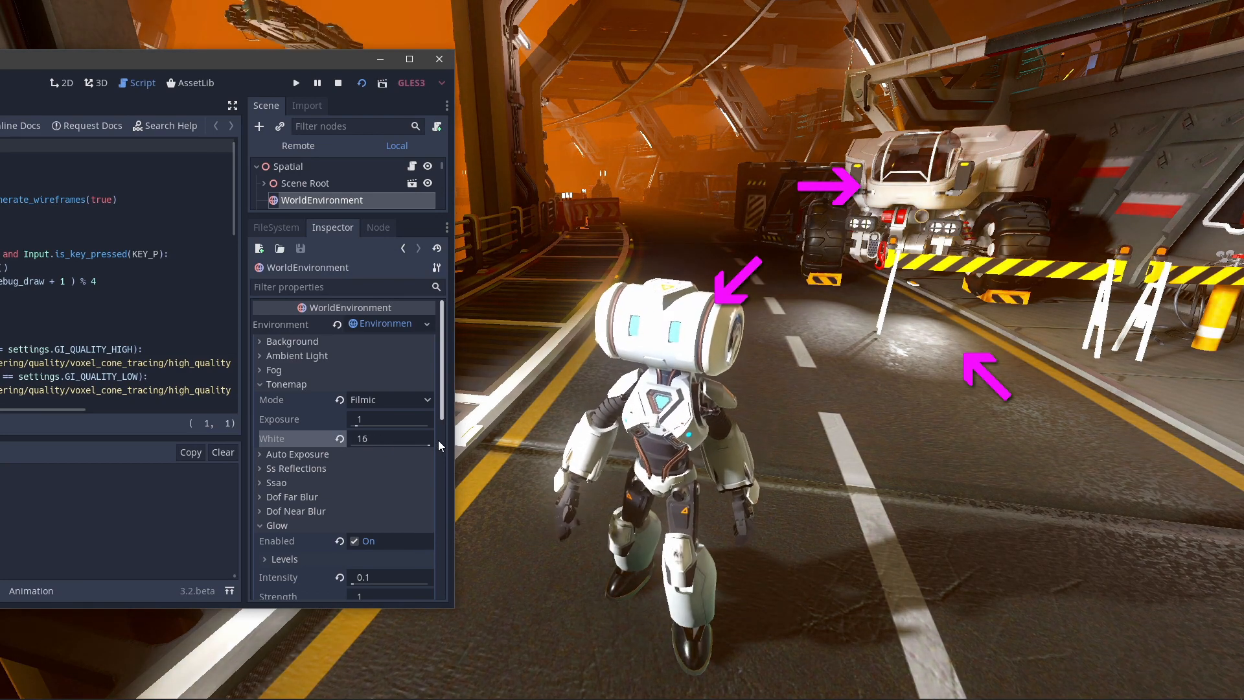
pyautogui.click(341, 440)
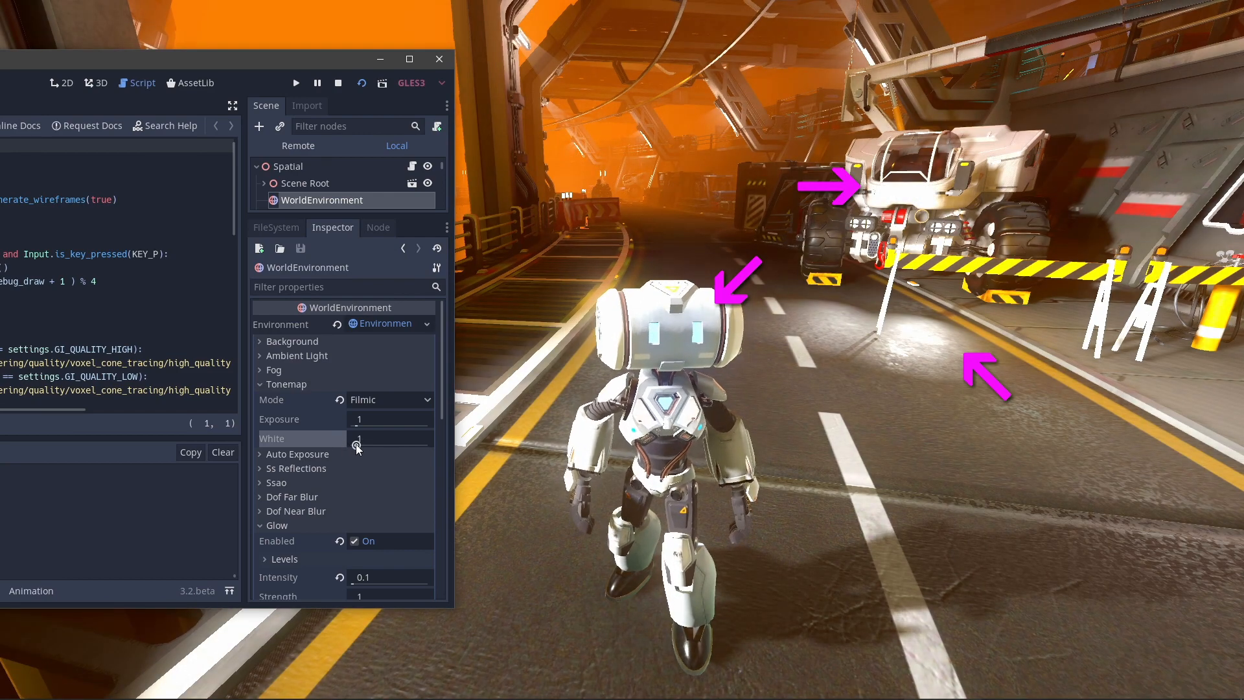
pyautogui.moveTo(356, 447); pyautogui.dragTo(430, 446)
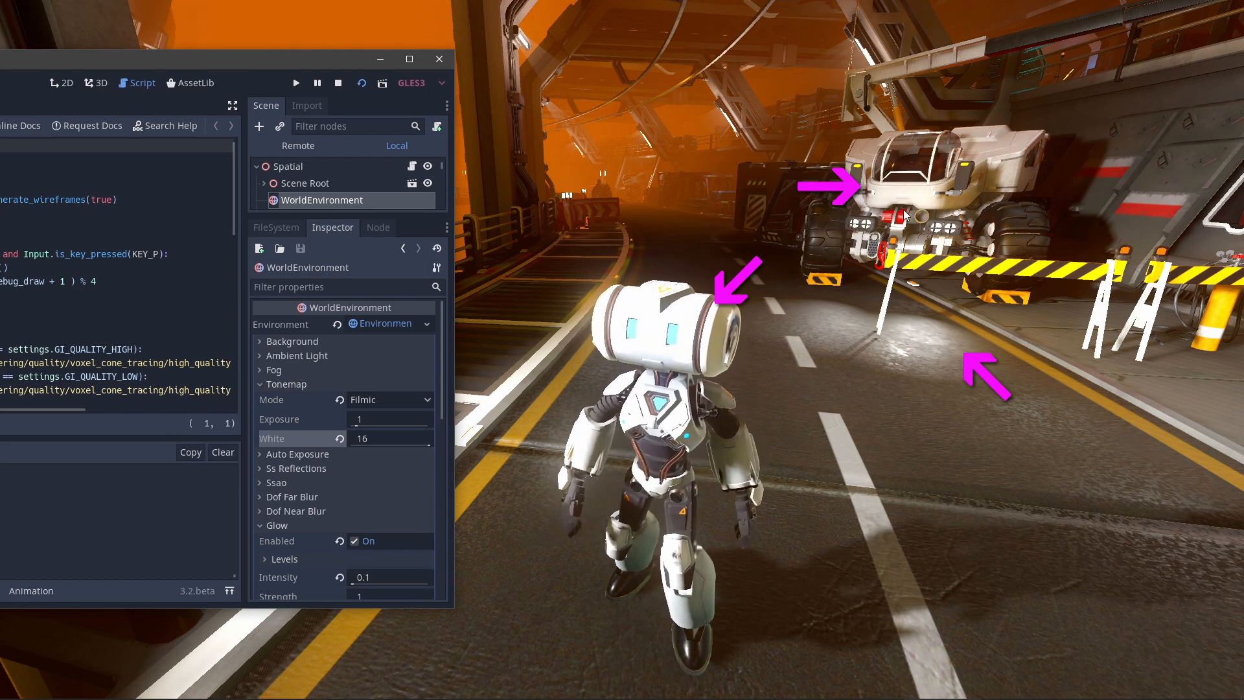
pyautogui.click(340, 440)
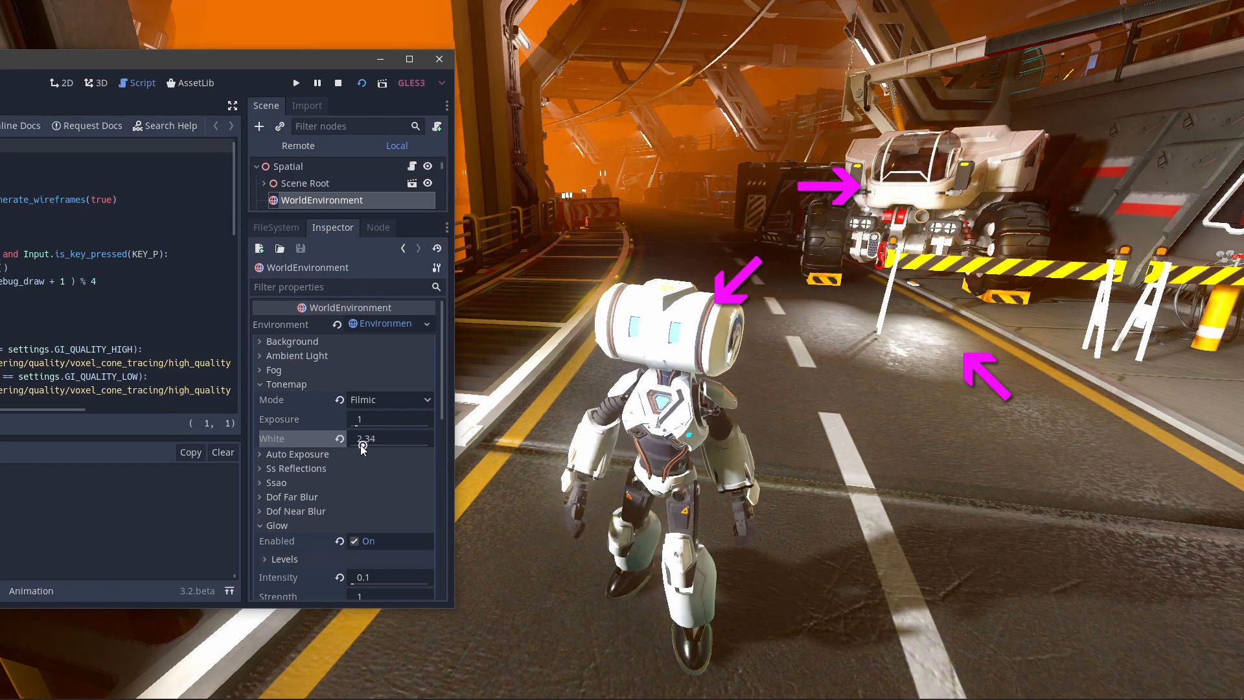
pyautogui.moveTo(357, 444); pyautogui.dragTo(553, 400)
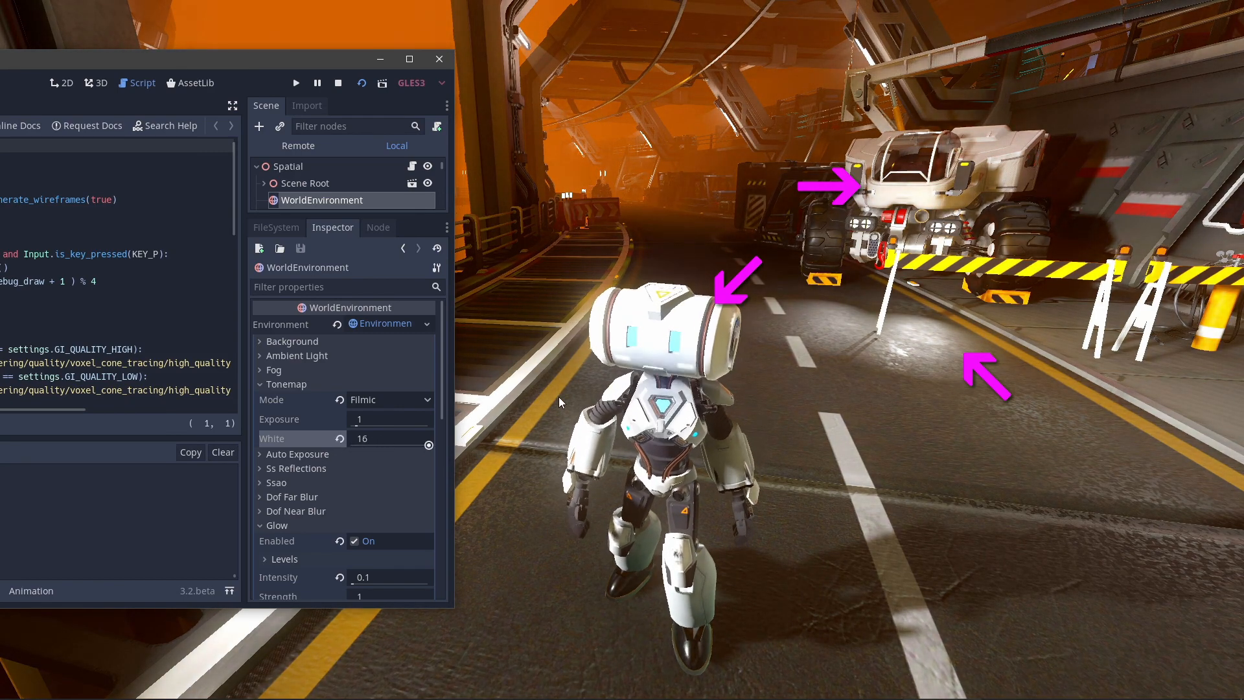
pyautogui.click(338, 440)
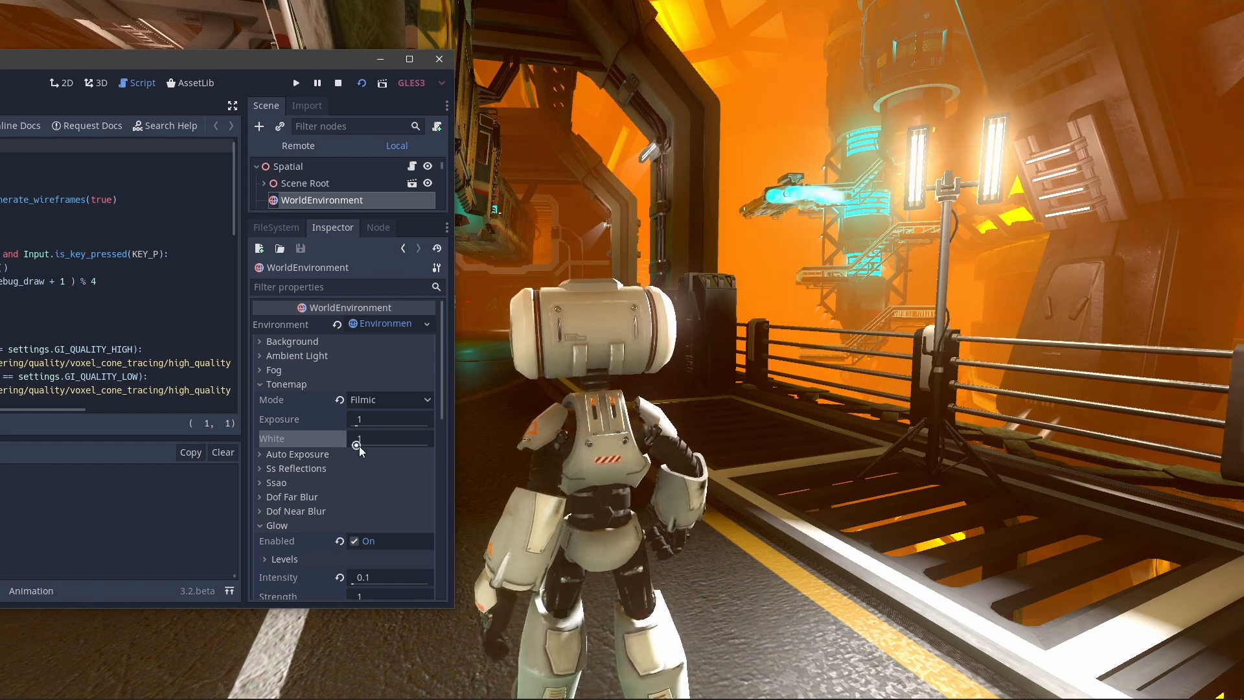
pyautogui.moveTo(359, 446); pyautogui.dragTo(434, 445)
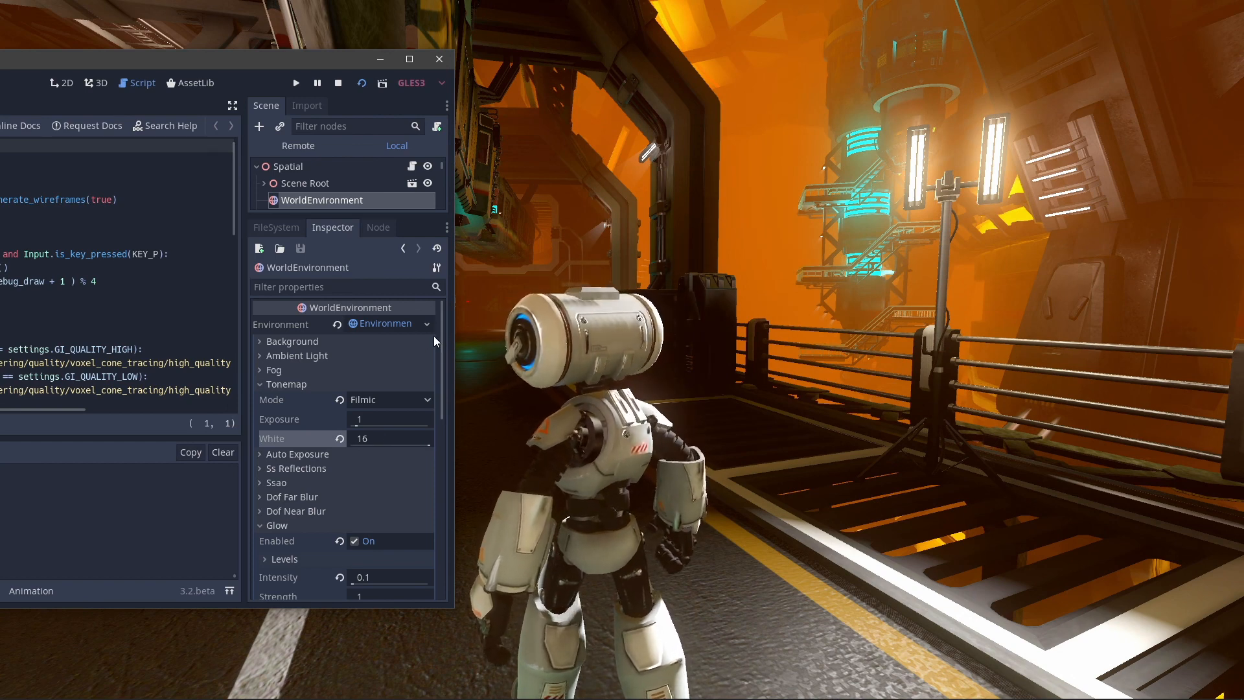
# Set the glow strength of the game's environment to 1.07.
pyautogui.moveTo(441, 336); pyautogui.dragTo(449, 389)
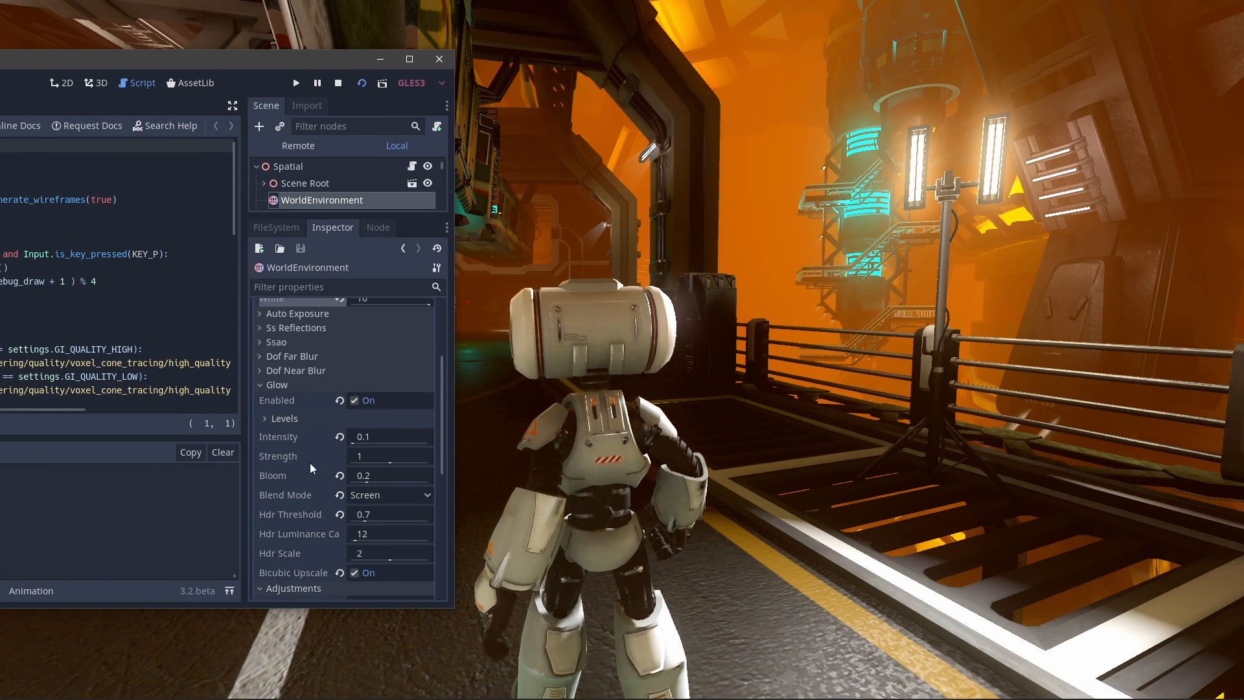
pyautogui.click(372, 455)
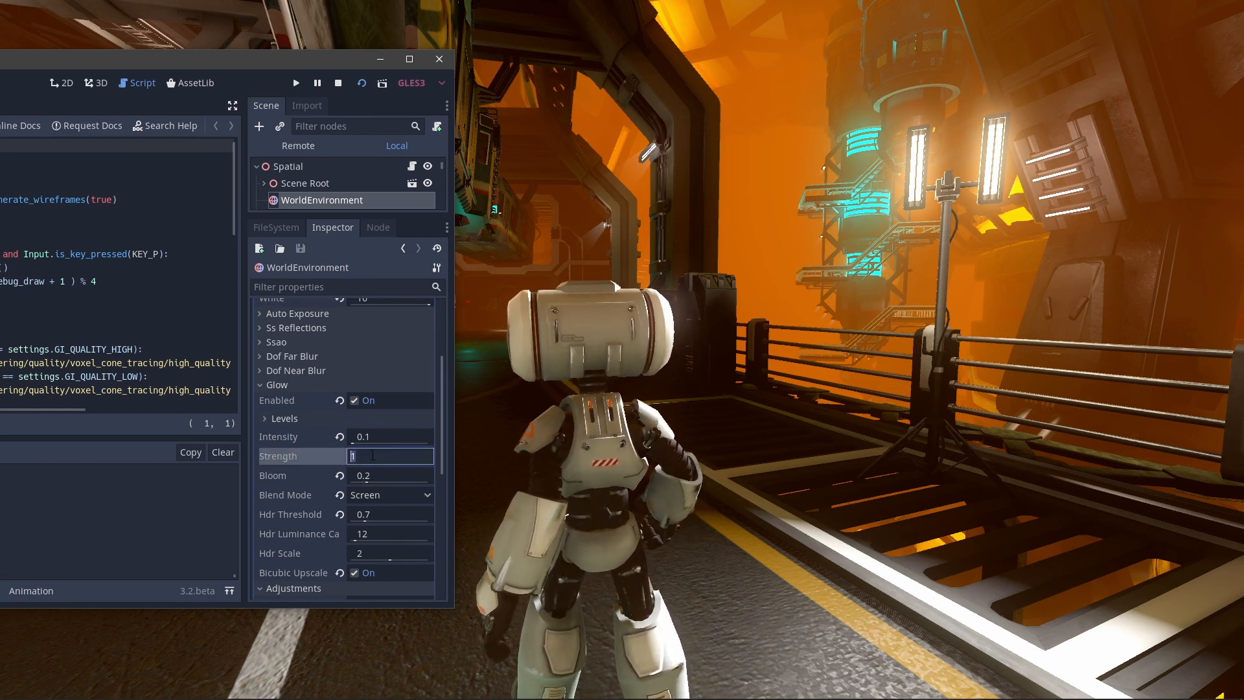
pyautogui.write('1.07')
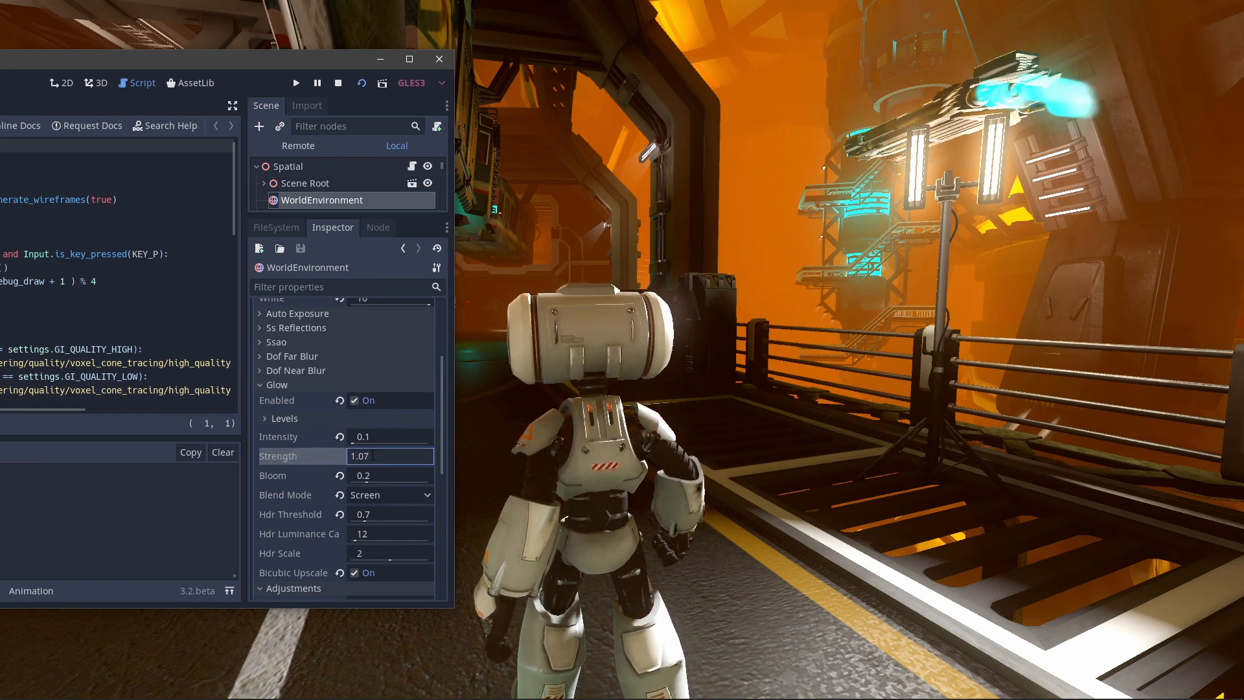
pyautogui.press('Return')
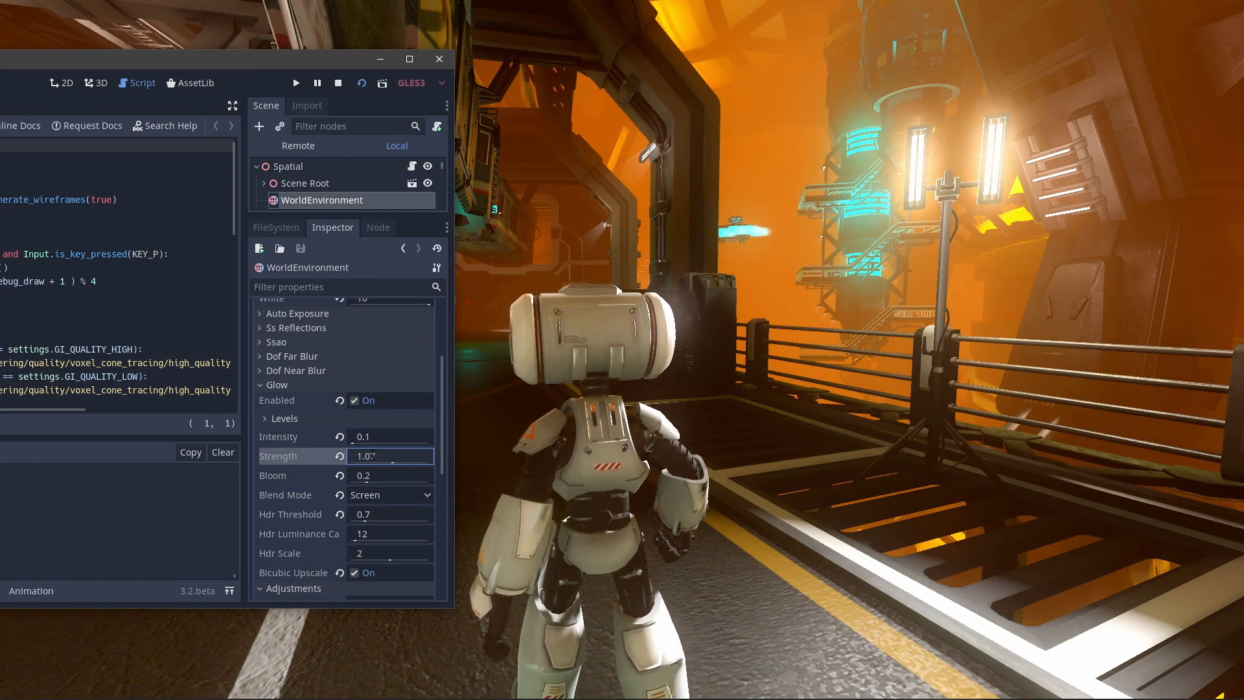
# Examine the running game on its own, then return to the environment's tonemap settings.
pyautogui.hotkey('alt', 'Tab')
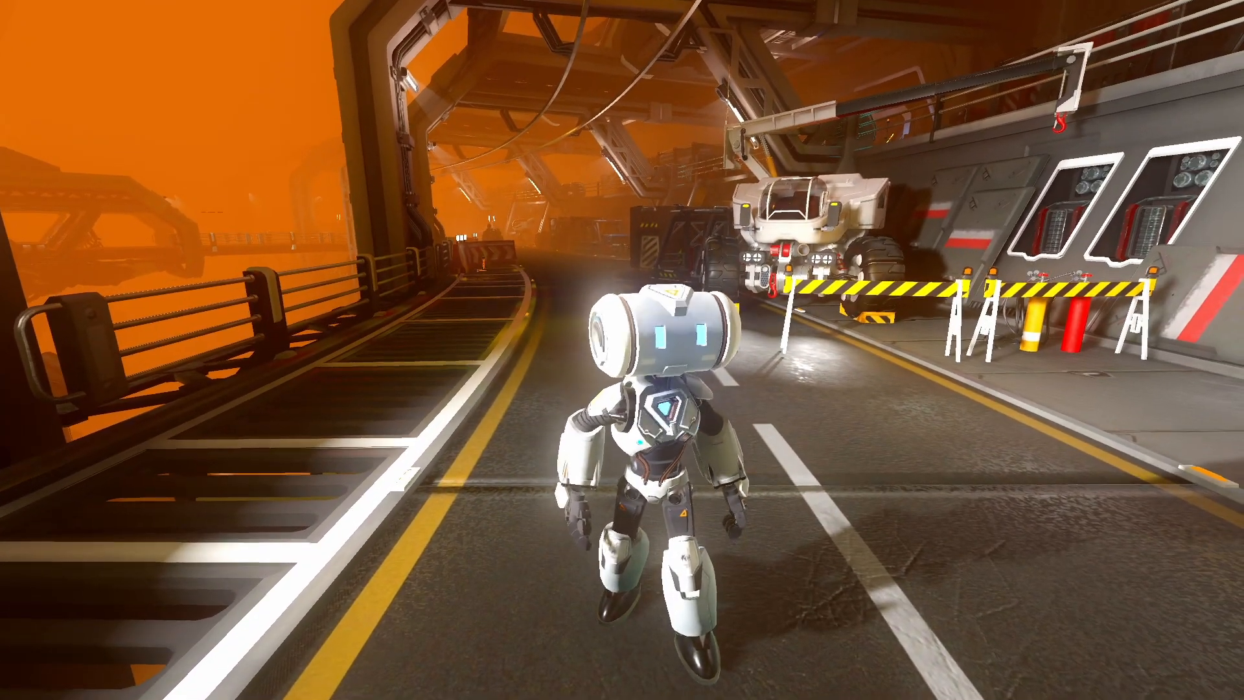
pyautogui.hotkey('alt', 'Tab')
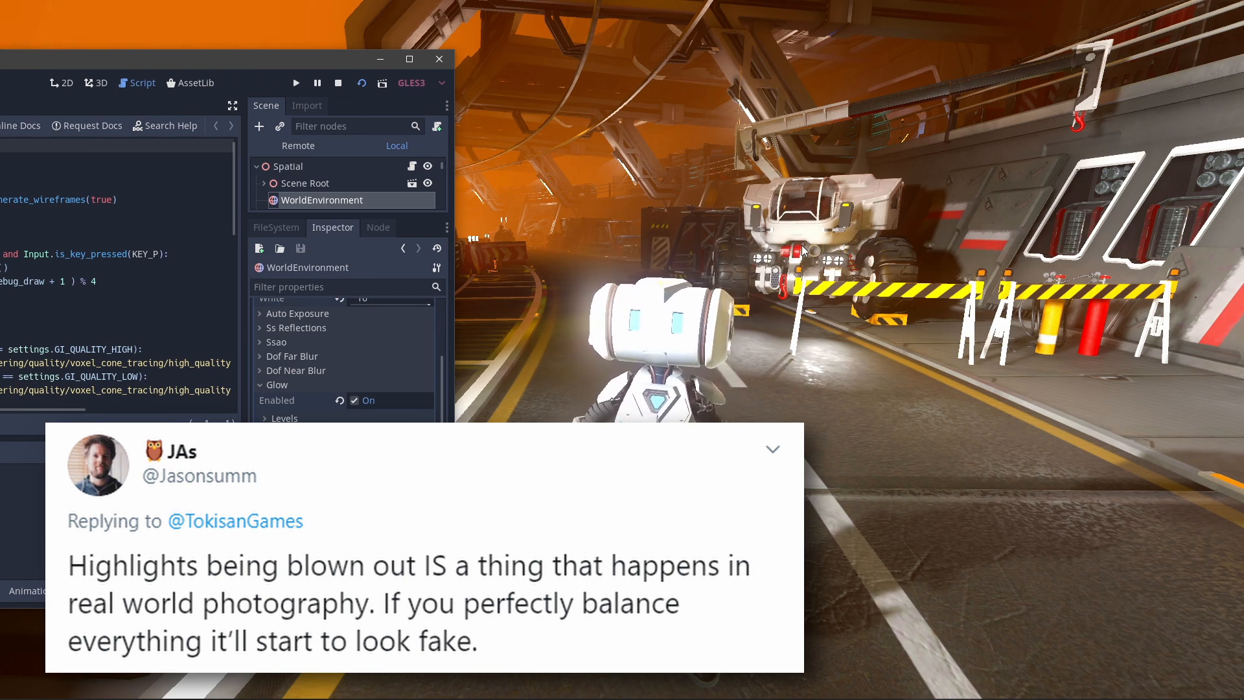
pyautogui.moveTo(442, 383); pyautogui.dragTo(438, 348)
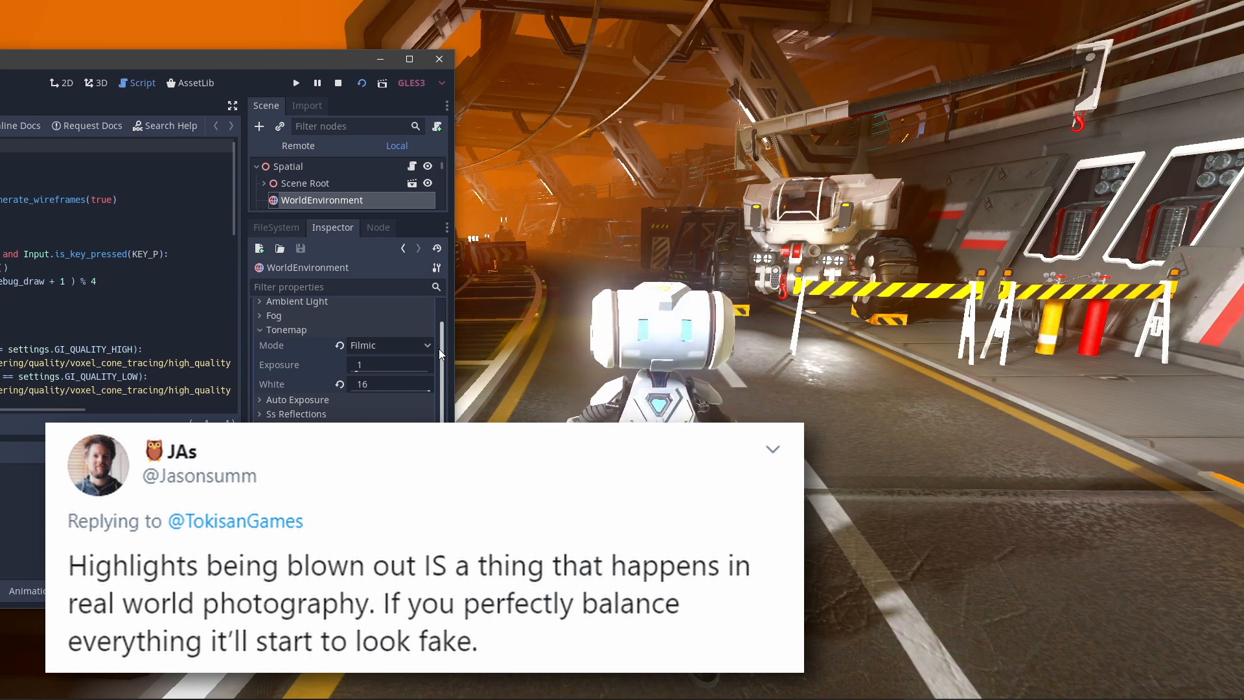
pyautogui.moveTo(290, 64); pyautogui.dragTo(221, 79)
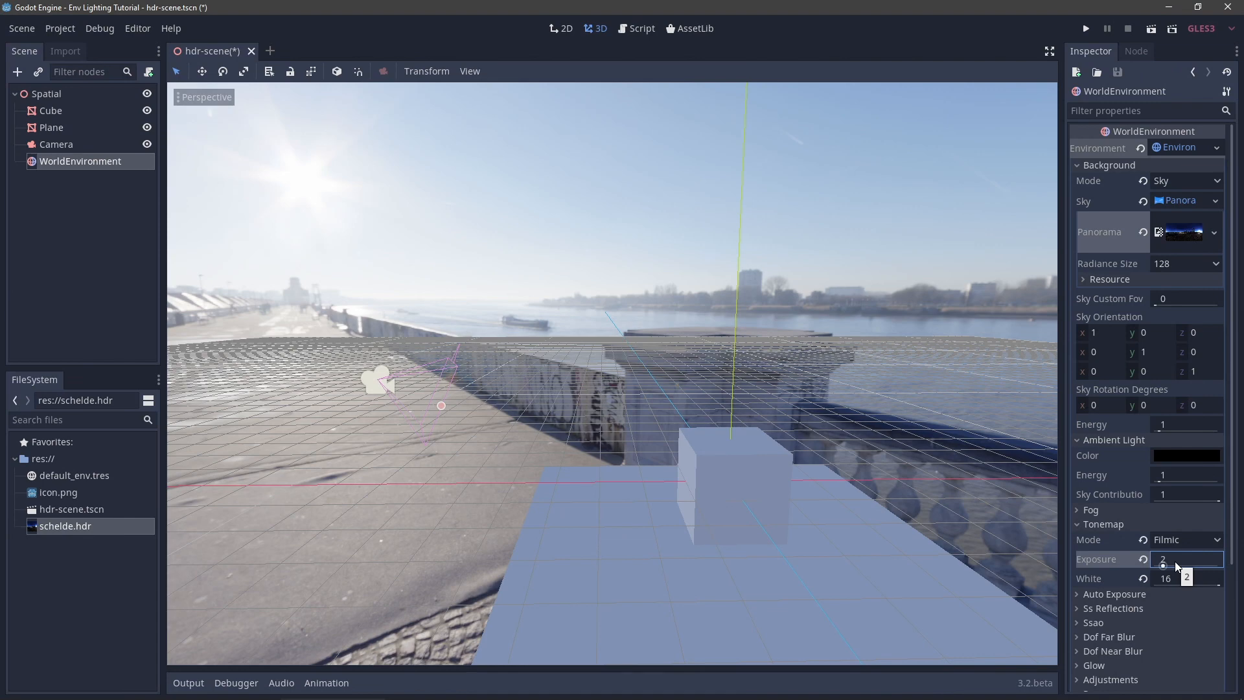
# In the hdr-scene project, add a DirectionalLight node as a child of WorldEnvironment.
pyautogui.click(16, 75)
pyautogui.write('direction')
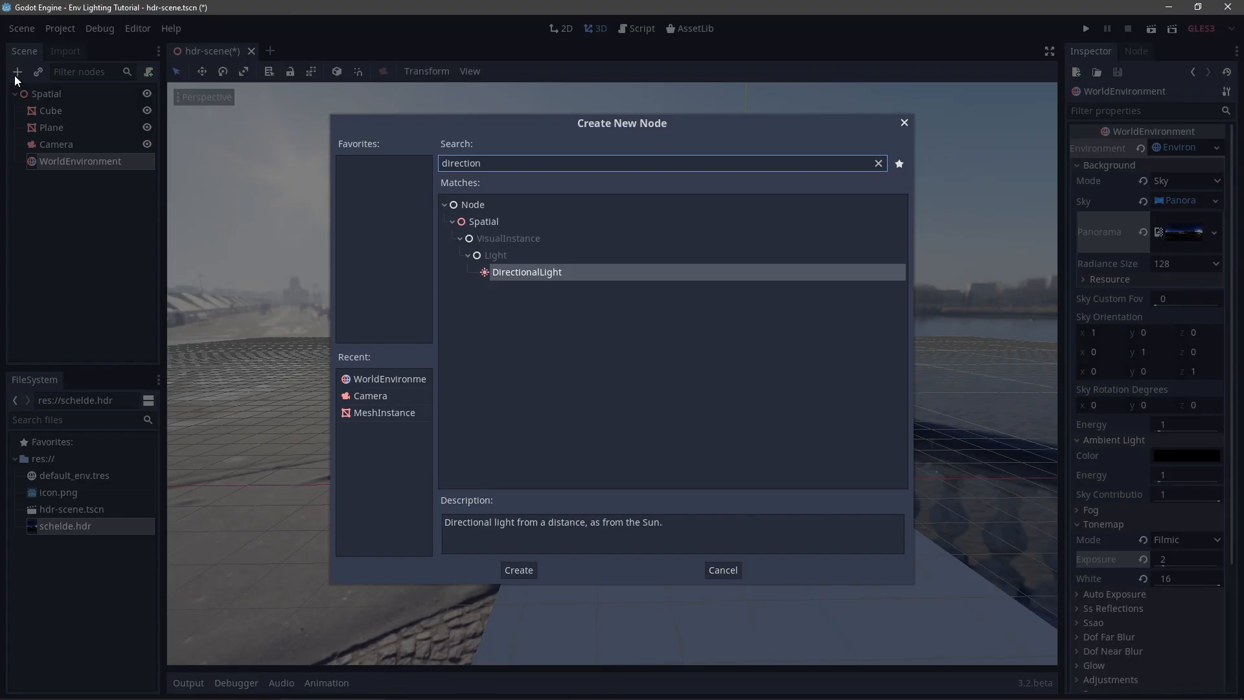
pyautogui.press('Return')
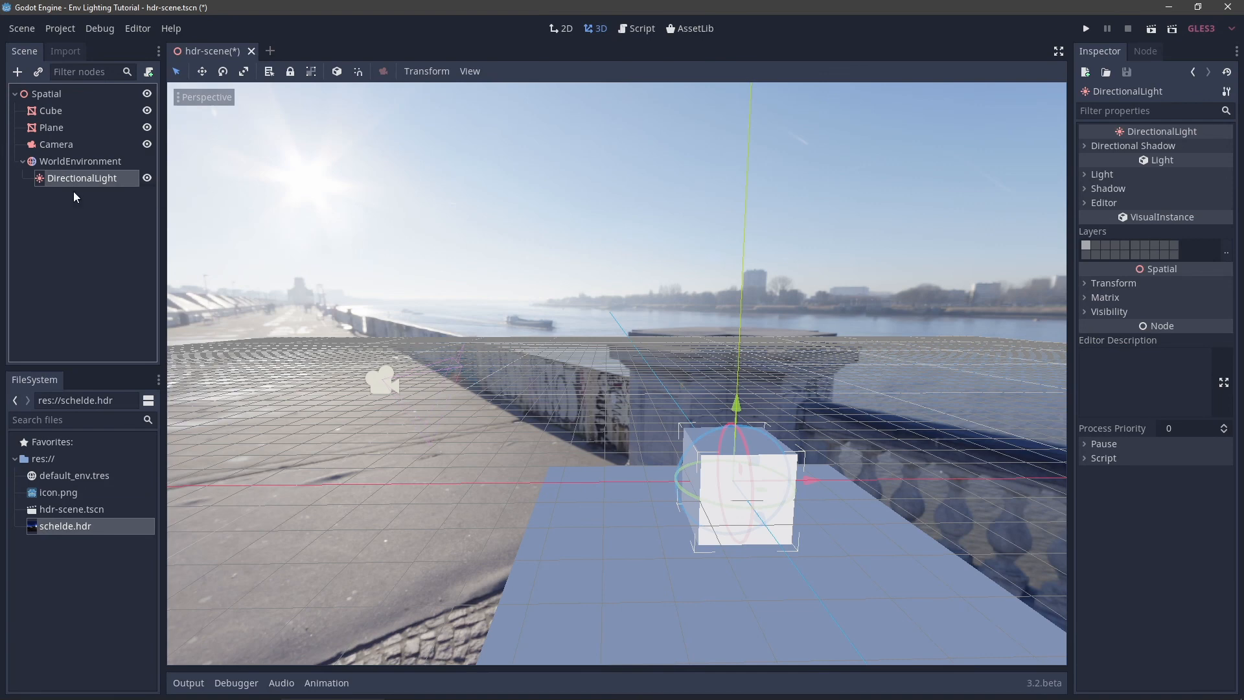
# Raise the directional light about 4.5 units, shift it along X away from the cube, and aim it down at the plane.
pyautogui.moveTo(735, 400); pyautogui.dragTo(761, 177)
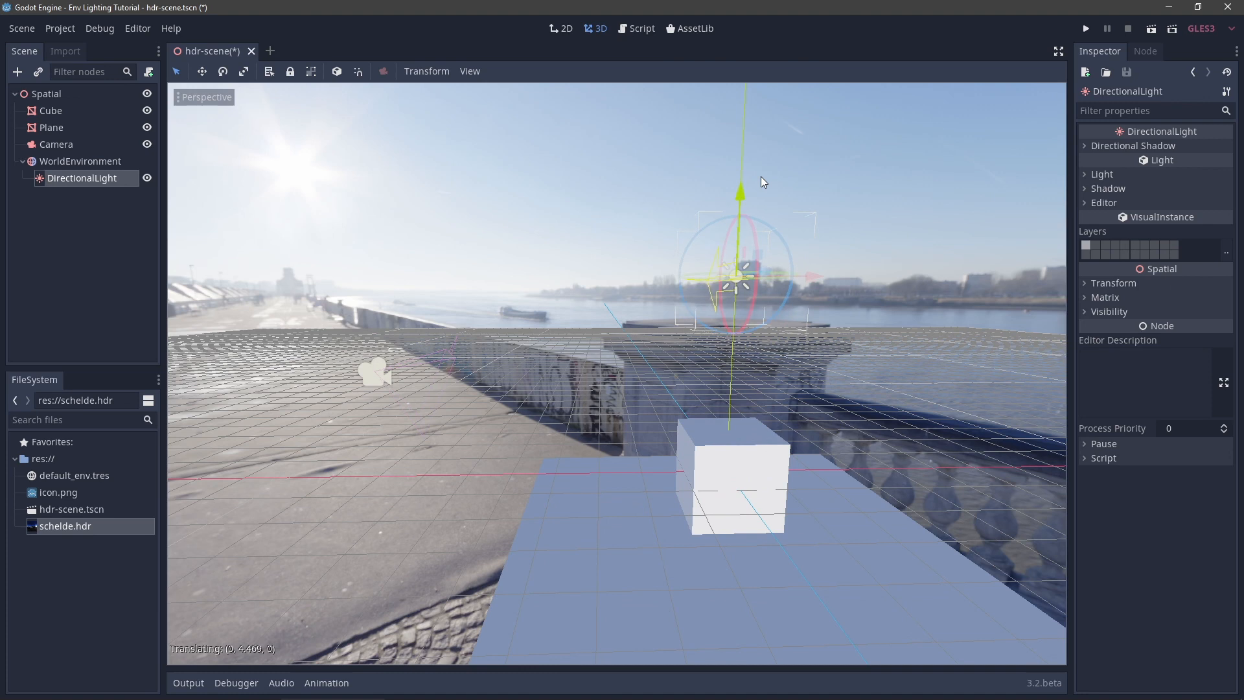
pyautogui.moveTo(810, 275); pyautogui.dragTo(995, 295)
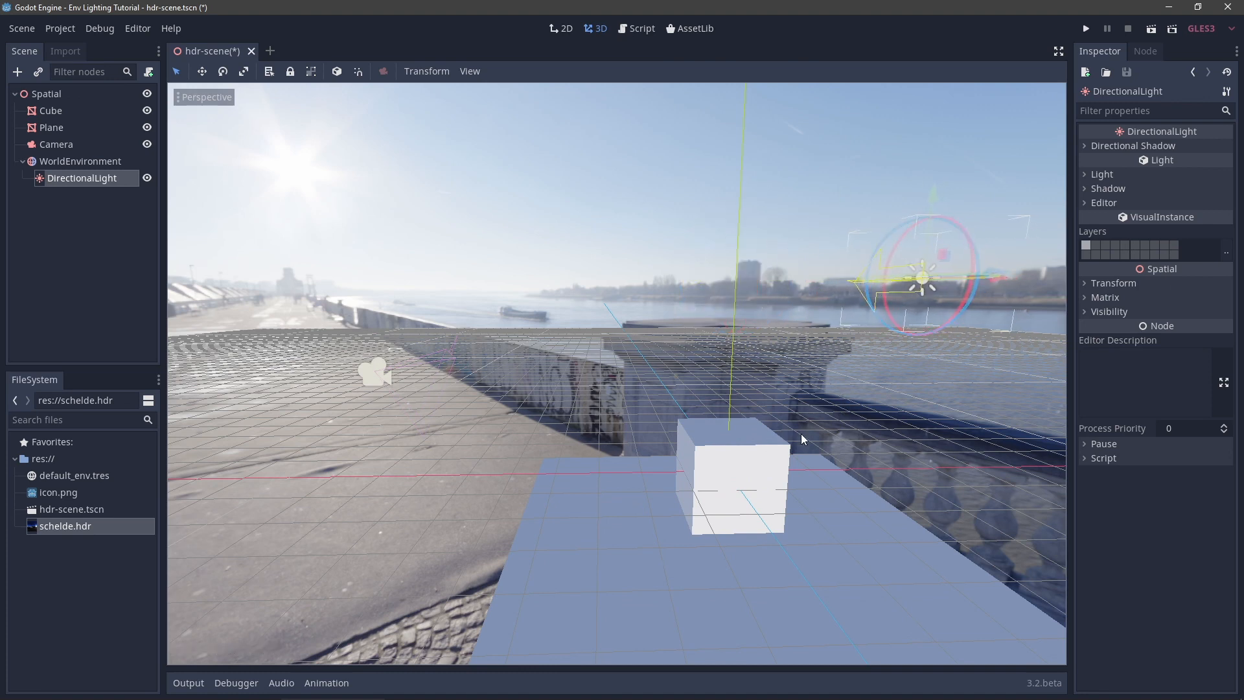
pyautogui.moveTo(970, 250)
pyautogui.mouseDown()
pyautogui.moveTo(905, 3)
pyautogui.moveTo(744, 37)
pyautogui.moveTo(858, 26)
pyautogui.mouseUp()
# Enable the directional light's shadow and rotate the light so the cube casts an angled shadow on the plane.
pyautogui.click(1083, 189)
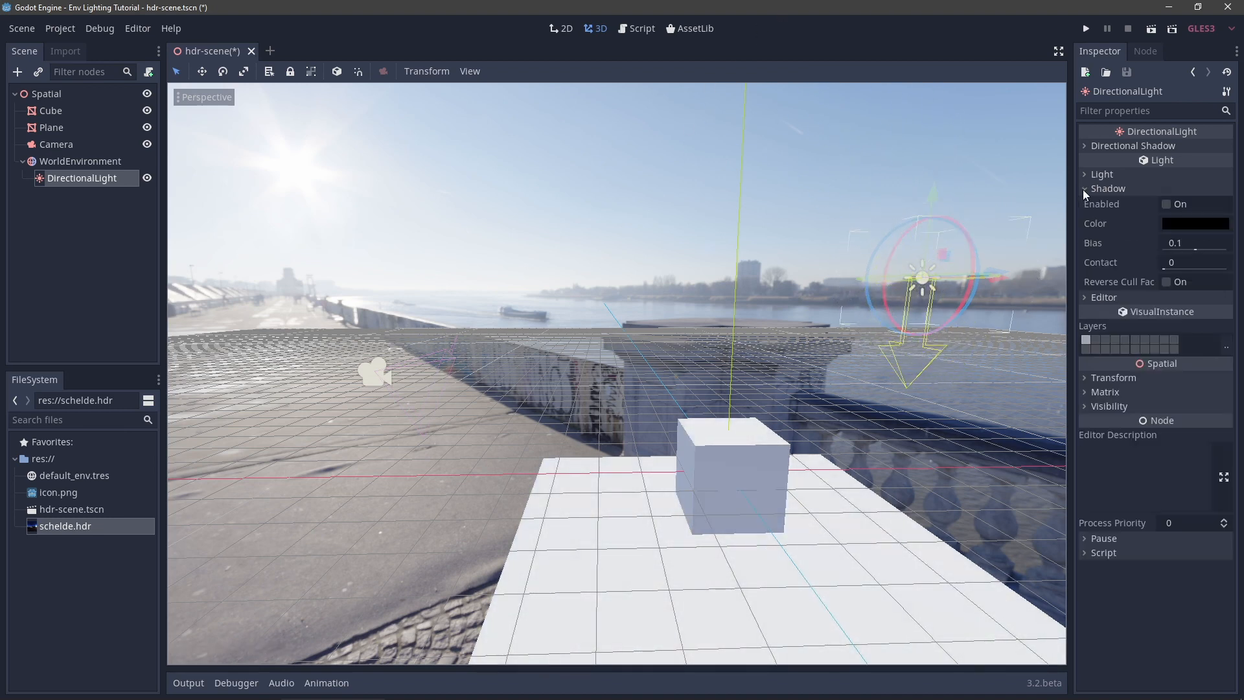
pyautogui.click(1166, 204)
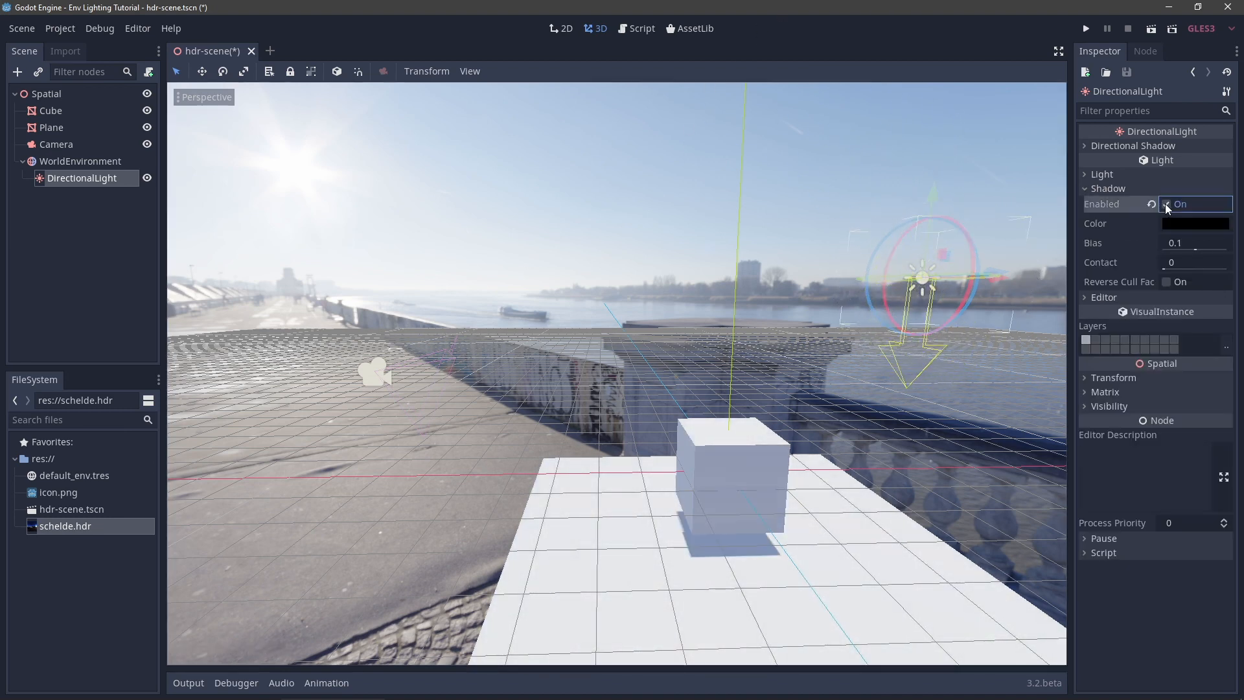
pyautogui.moveTo(966, 289); pyautogui.dragTo(969, 239)
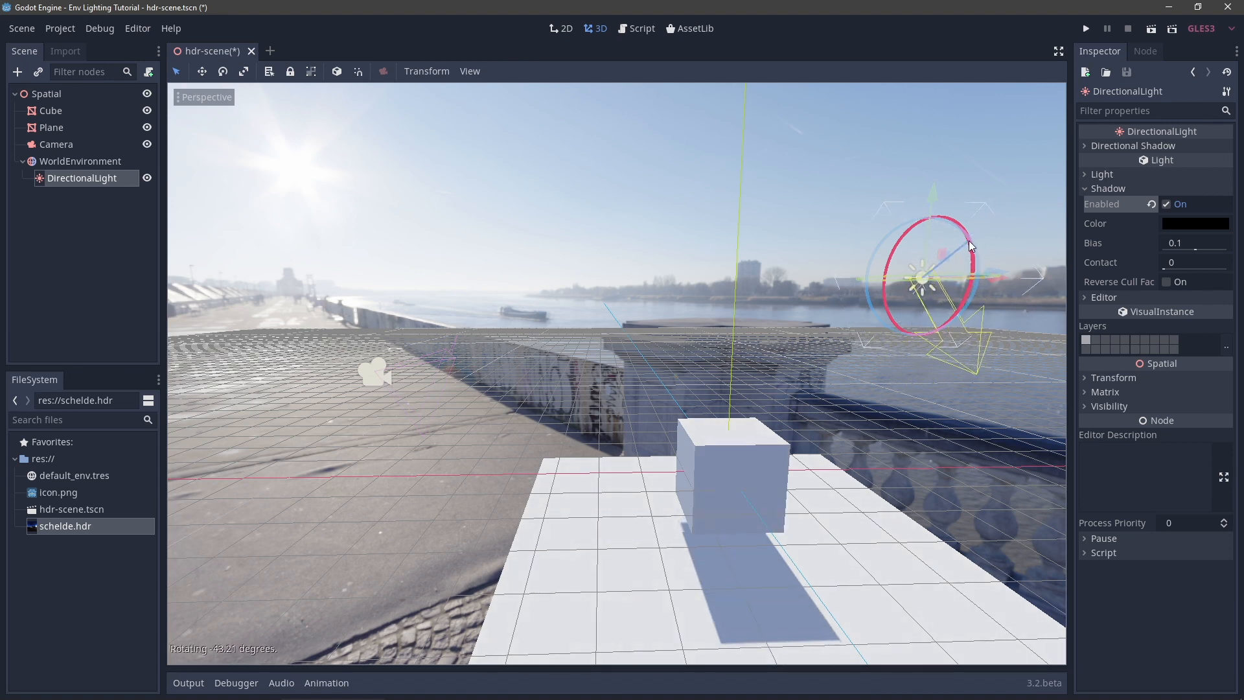
pyautogui.moveTo(857, 265); pyautogui.dragTo(878, 278)
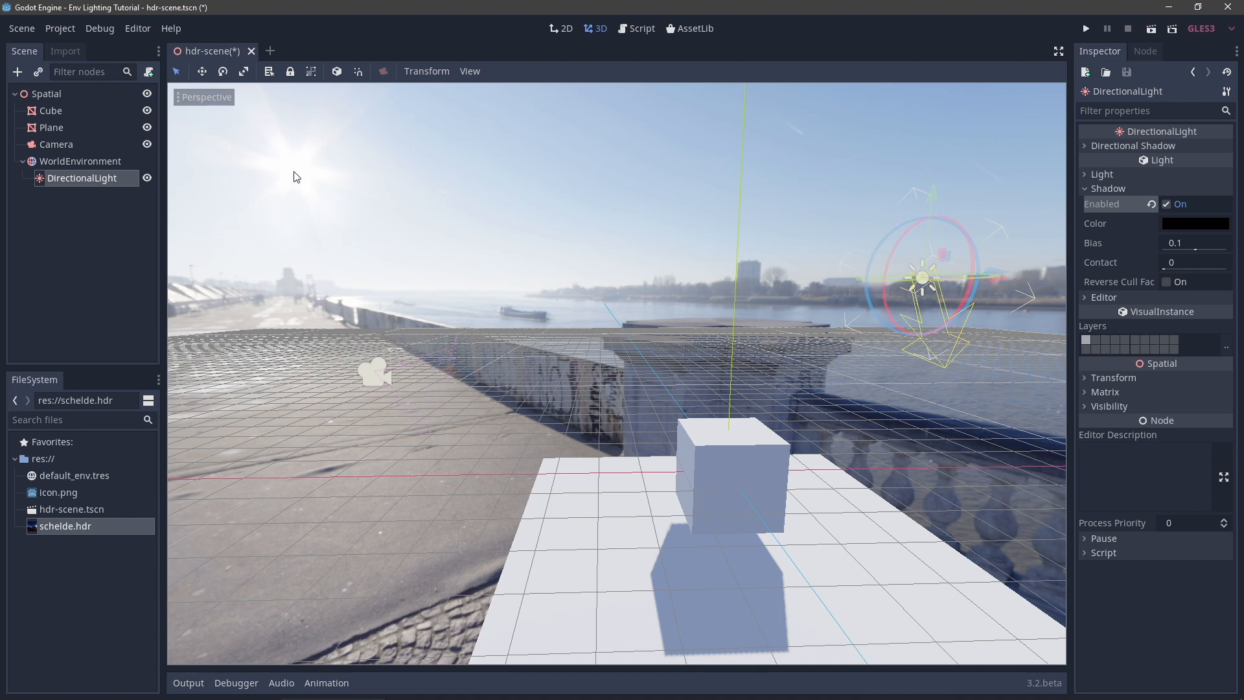
# Rotate the directional light further and move it in front of the sun in the panorama.
pyautogui.moveTo(879, 284); pyautogui.dragTo(1030, 262)
pyautogui.moveTo(959, 223)
pyautogui.mouseDown()
pyautogui.moveTo(964, 235)
pyautogui.moveTo(957, 216)
pyautogui.mouseUp()
pyautogui.moveTo(957, 215); pyautogui.dragTo(659, 347, button='right')
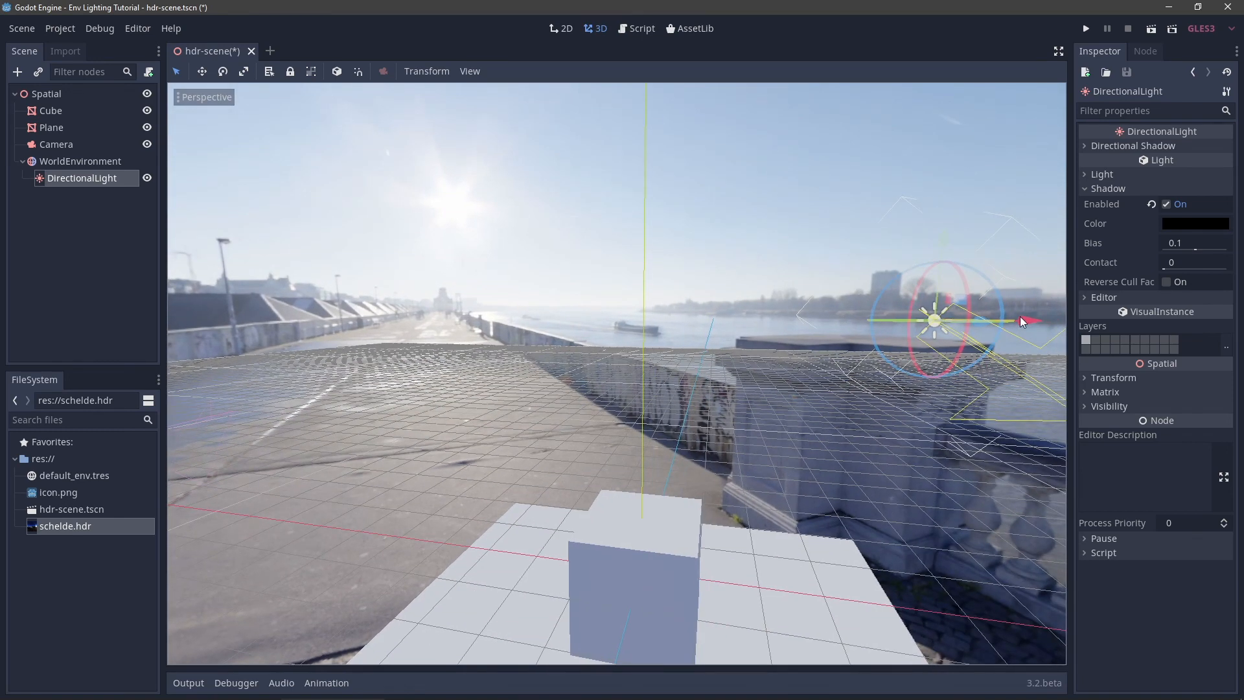
pyautogui.moveTo(1024, 320); pyautogui.dragTo(456, 121)
pyautogui.moveTo(509, 200); pyautogui.dragTo(518, 204)
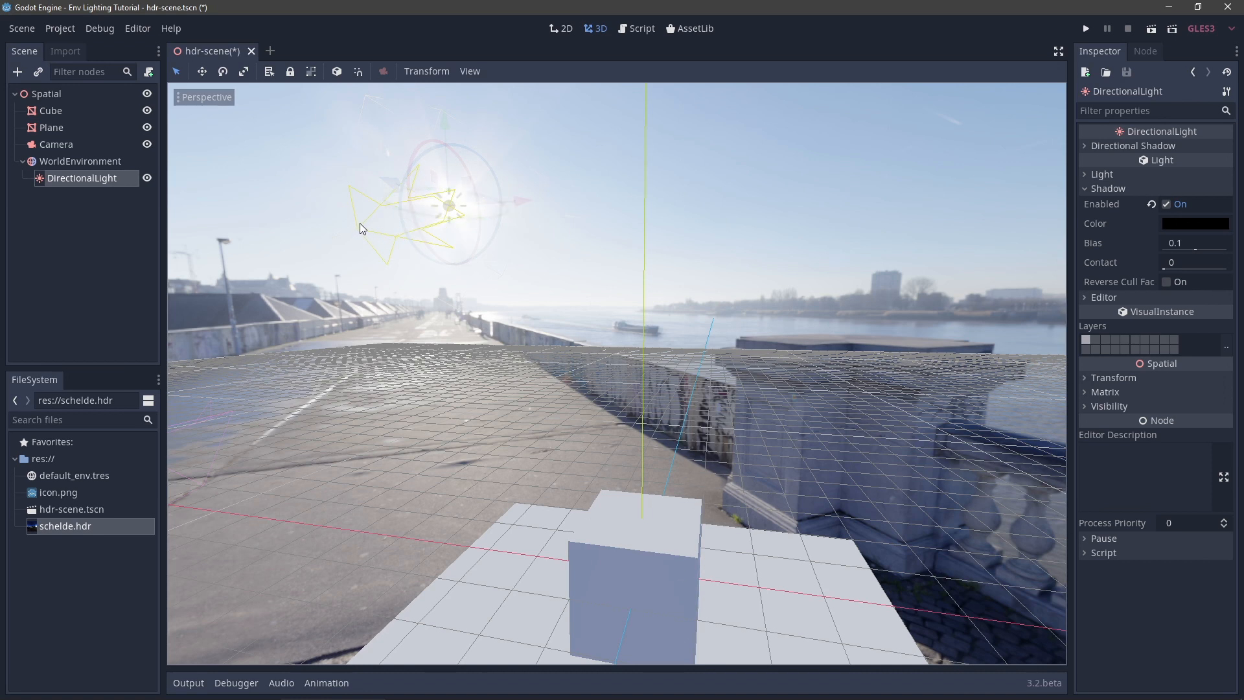
# Set the directional light's rotation to about -13.1° X, -145.7° Y and 0° Z, aiming it away from the panorama's sun.
pyautogui.click(1085, 377)
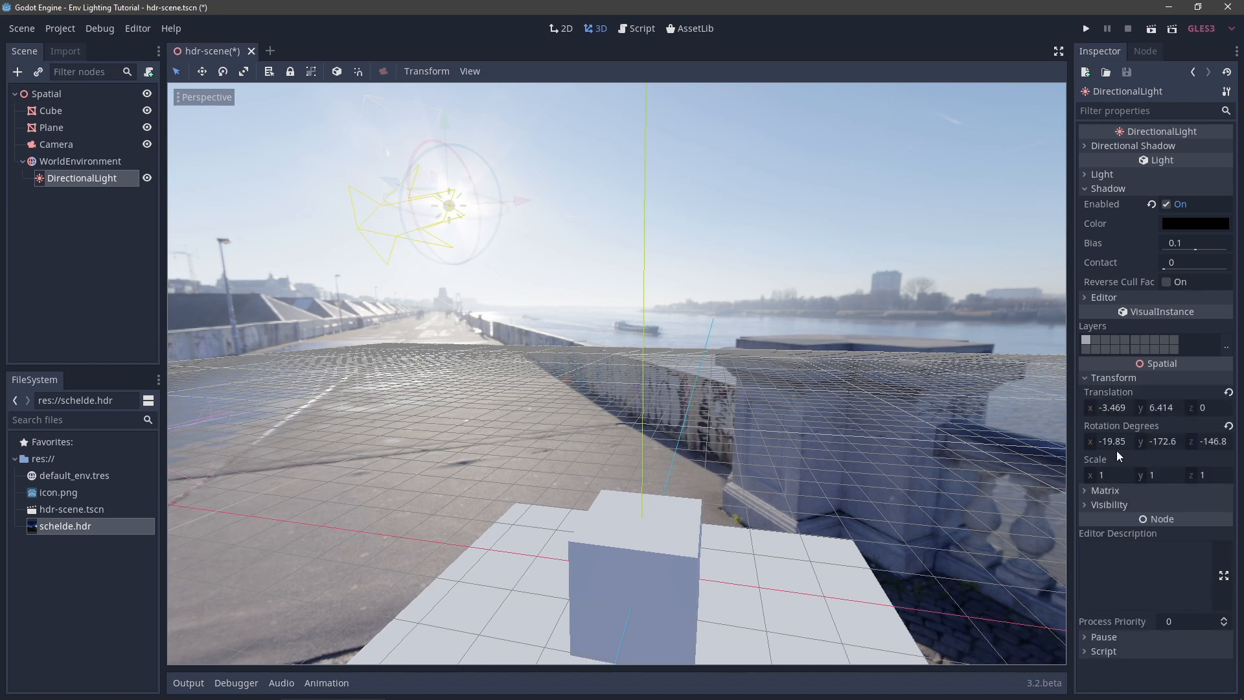
pyautogui.moveTo(1109, 440)
pyautogui.mouseDown()
pyautogui.moveTo(1097, 439)
pyautogui.moveTo(1176, 441)
pyautogui.moveTo(1095, 441)
pyautogui.moveTo(1161, 445)
pyautogui.mouseUp()
pyautogui.click(1208, 440)
pyautogui.write('0')
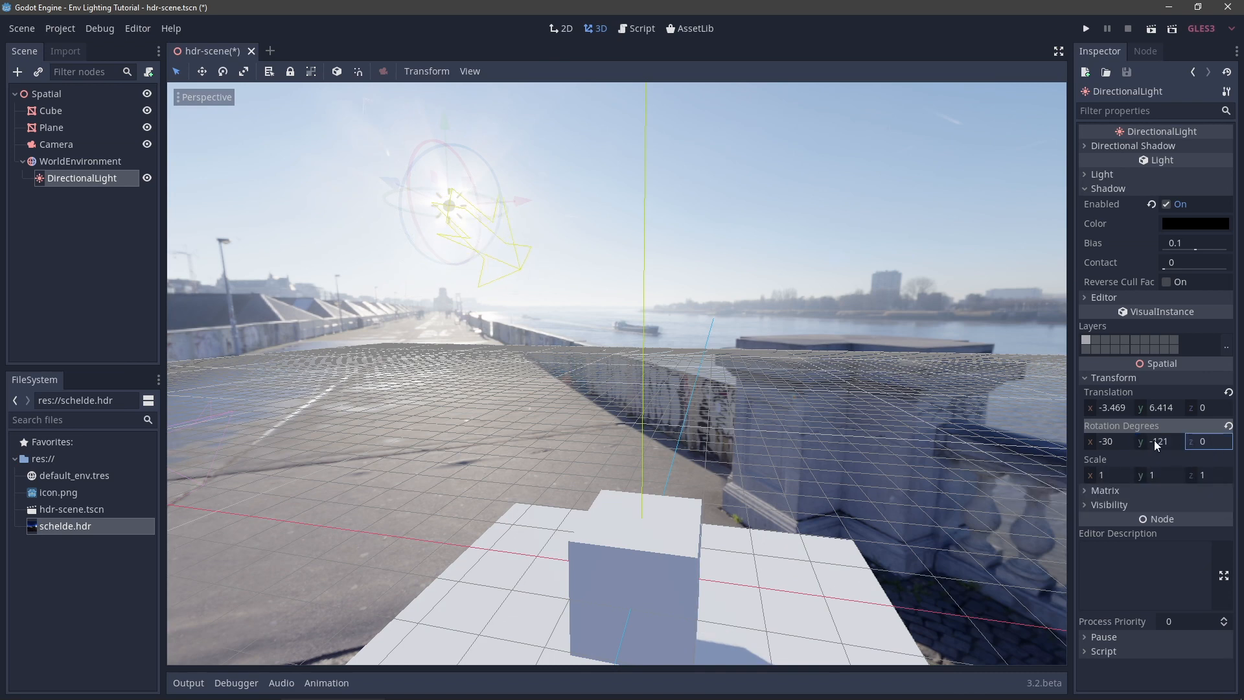
pyautogui.keyDown('ctrl'); pyautogui.moveTo(1153, 440); pyautogui.dragTo(1141, 440); pyautogui.keyUp('ctrl')
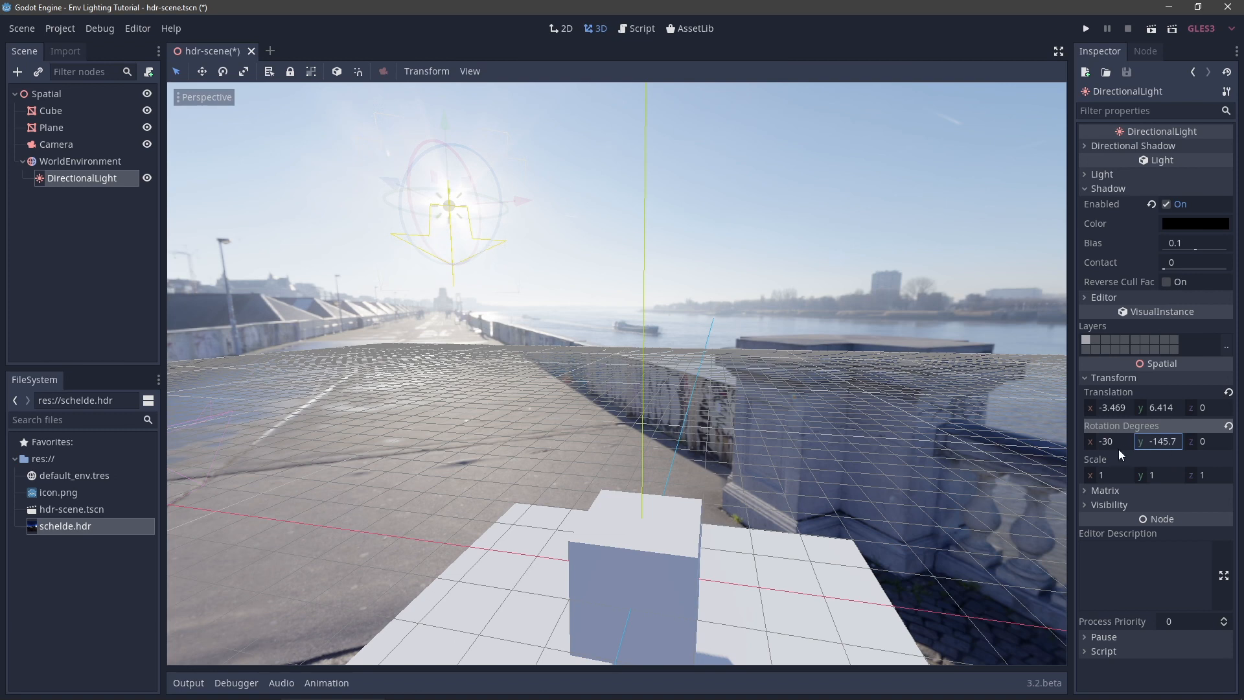
pyautogui.moveTo(1109, 442); pyautogui.dragTo(1103, 442)
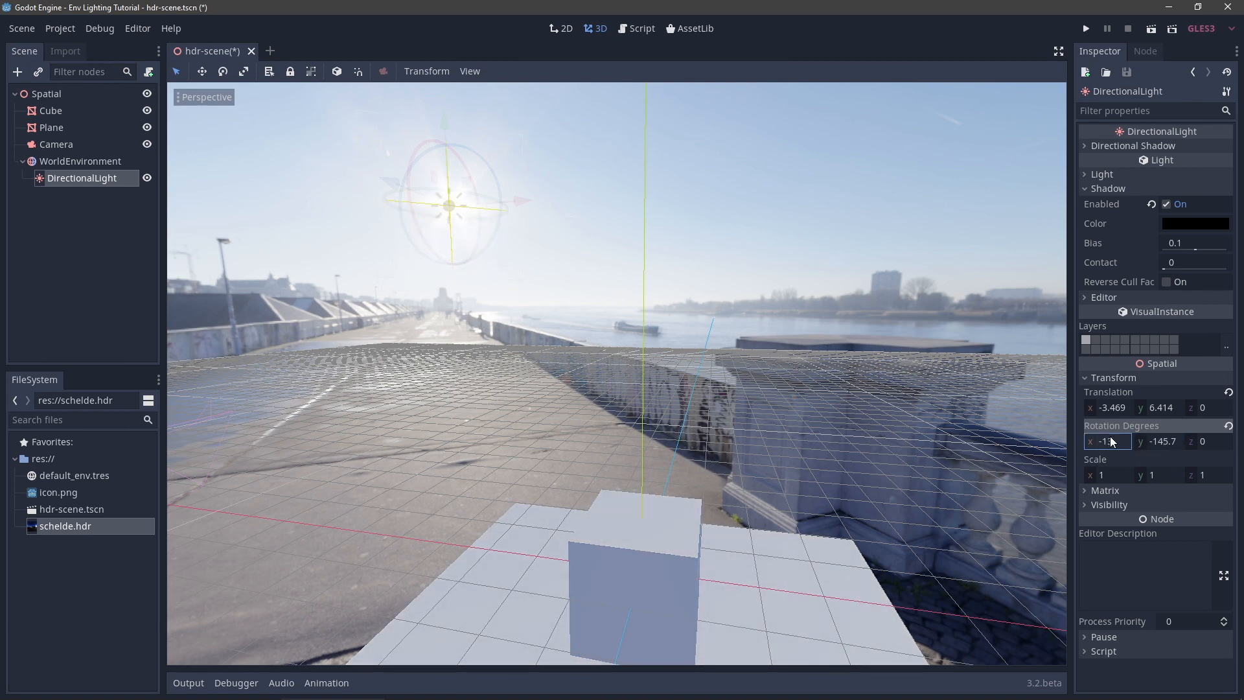
# Compare the cube's shadow against the panorama's sun, hiding and showing the directional light to check its effect.
pyautogui.moveTo(842, 402); pyautogui.dragTo(881, 362, button='right')
pyautogui.press('a')
pyautogui.press('s')
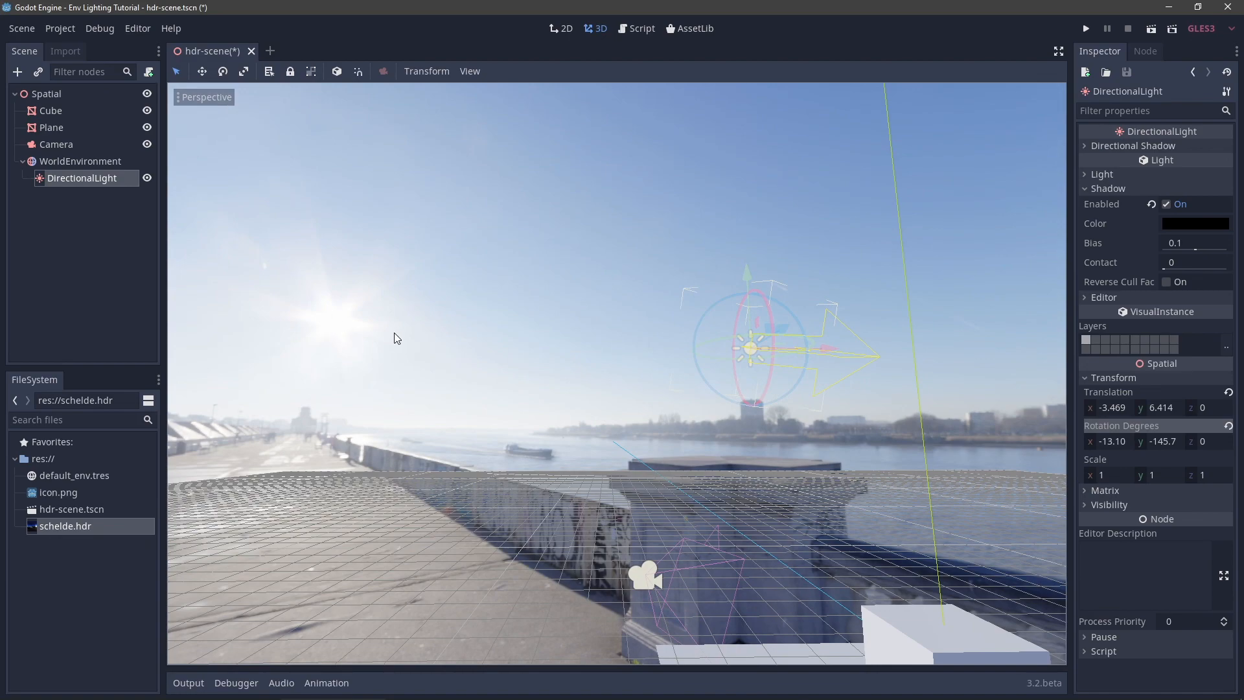
pyautogui.moveTo(348, 327); pyautogui.dragTo(288, 339, button='right')
pyautogui.press('d')
pyautogui.press('s')
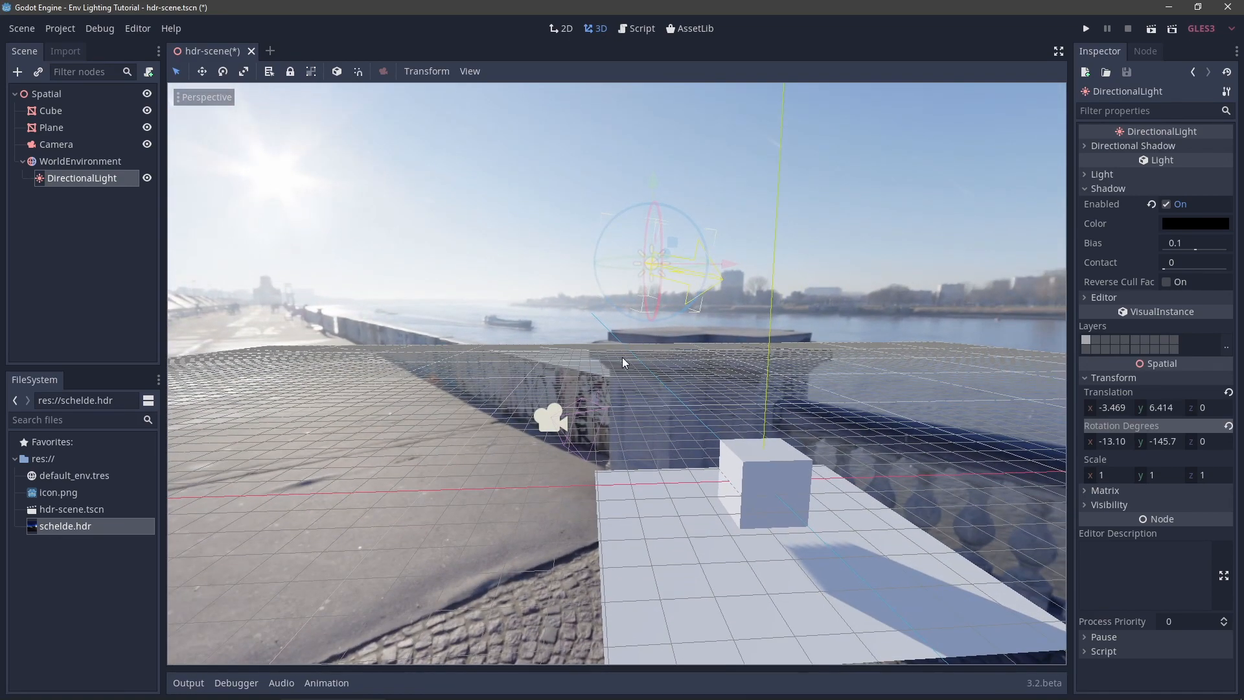
pyautogui.click(147, 178)
pyautogui.click(147, 179)
pyautogui.click(147, 178)
pyautogui.click(148, 179)
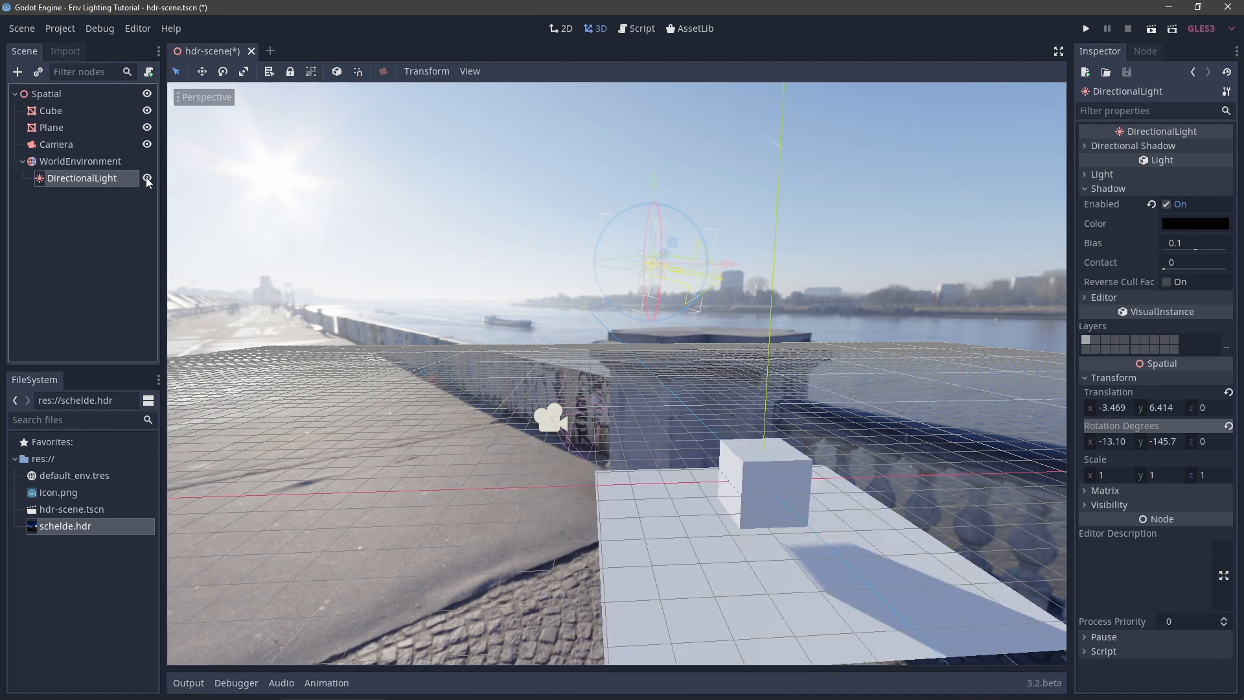
# Move the directional light along X and Y to about 6.995 and 6.952, keeping it above the plane.
pyautogui.moveTo(803, 406); pyautogui.dragTo(803, 406, button='right')
pyautogui.press('d')
pyautogui.moveTo(592, 238); pyautogui.dragTo(928, 241)
pyautogui.moveTo(854, 197); pyautogui.dragTo(859, 241)
pyautogui.moveTo(779, 188); pyautogui.dragTo(817, 157)
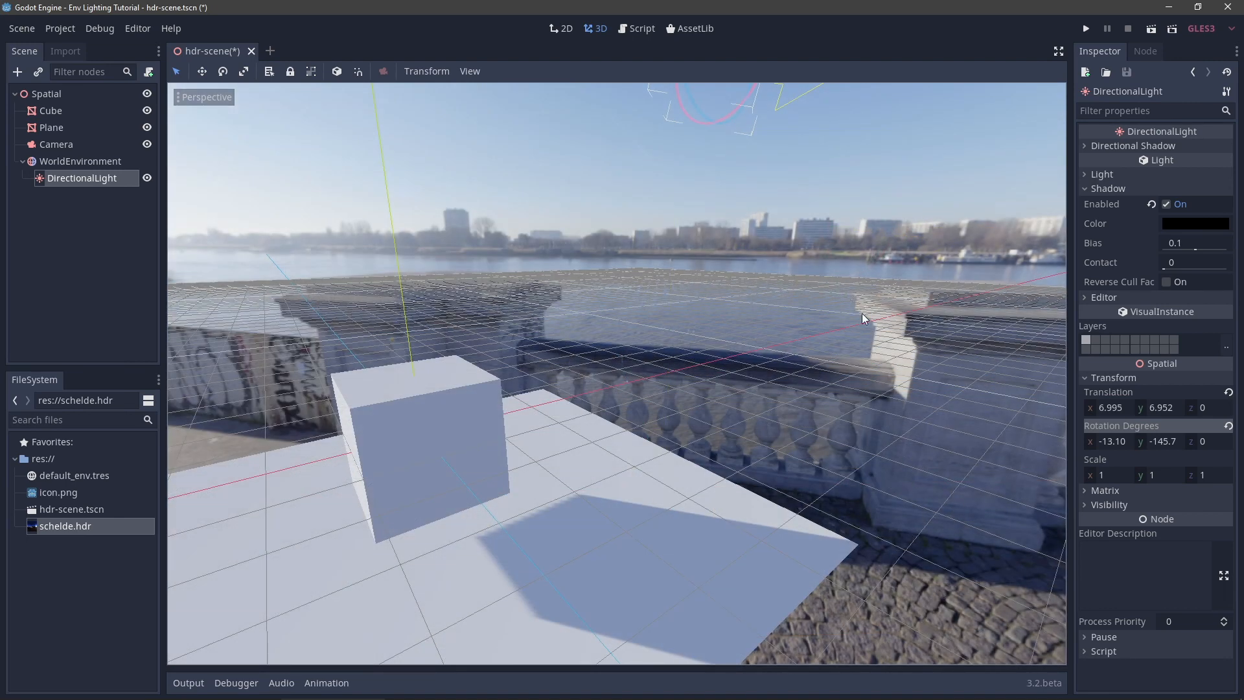
# Test the directional light's energy at 1.55, reset it, and set it to 3.
pyautogui.moveTo(914, 371); pyautogui.dragTo(601, 283, button='right')
pyautogui.press('a')
pyautogui.moveTo(680, 438); pyautogui.dragTo(670, 476, button='right')
pyautogui.press('s')
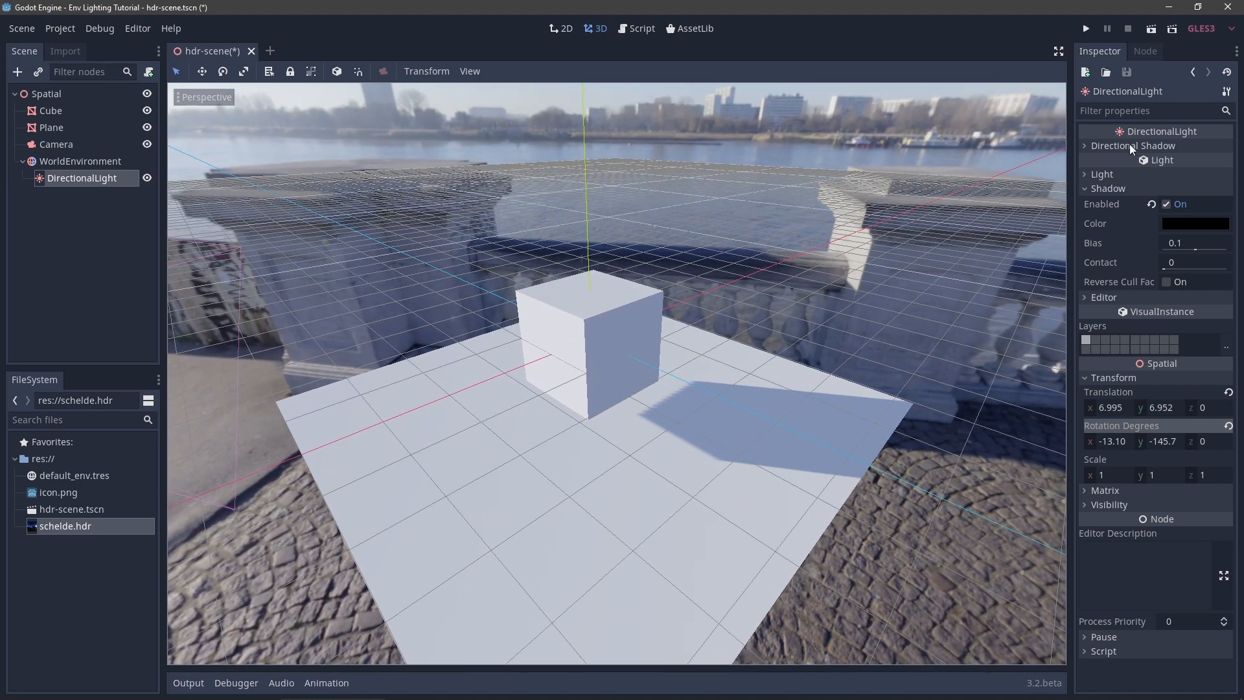
pyautogui.click(1103, 174)
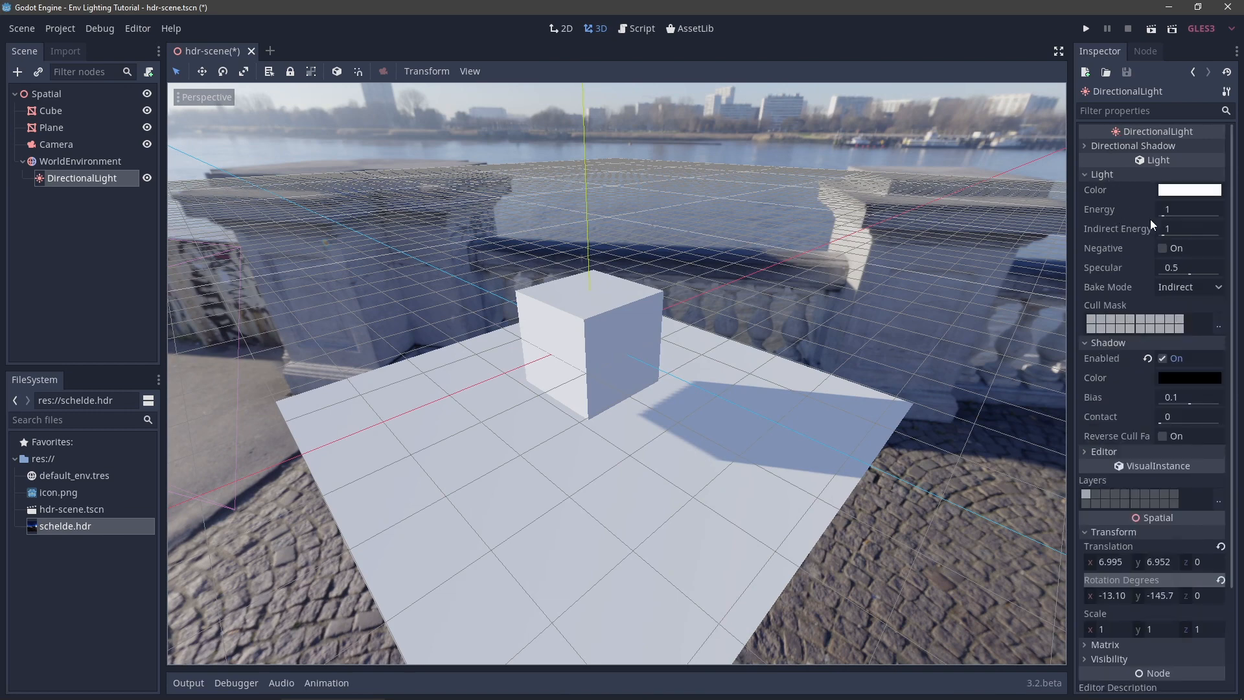
pyautogui.moveTo(1179, 208)
pyautogui.mouseDown()
pyautogui.moveTo(1198, 208)
pyautogui.moveTo(1140, 208)
pyautogui.moveTo(1218, 208)
pyautogui.moveTo(1165, 209)
pyautogui.mouseUp()
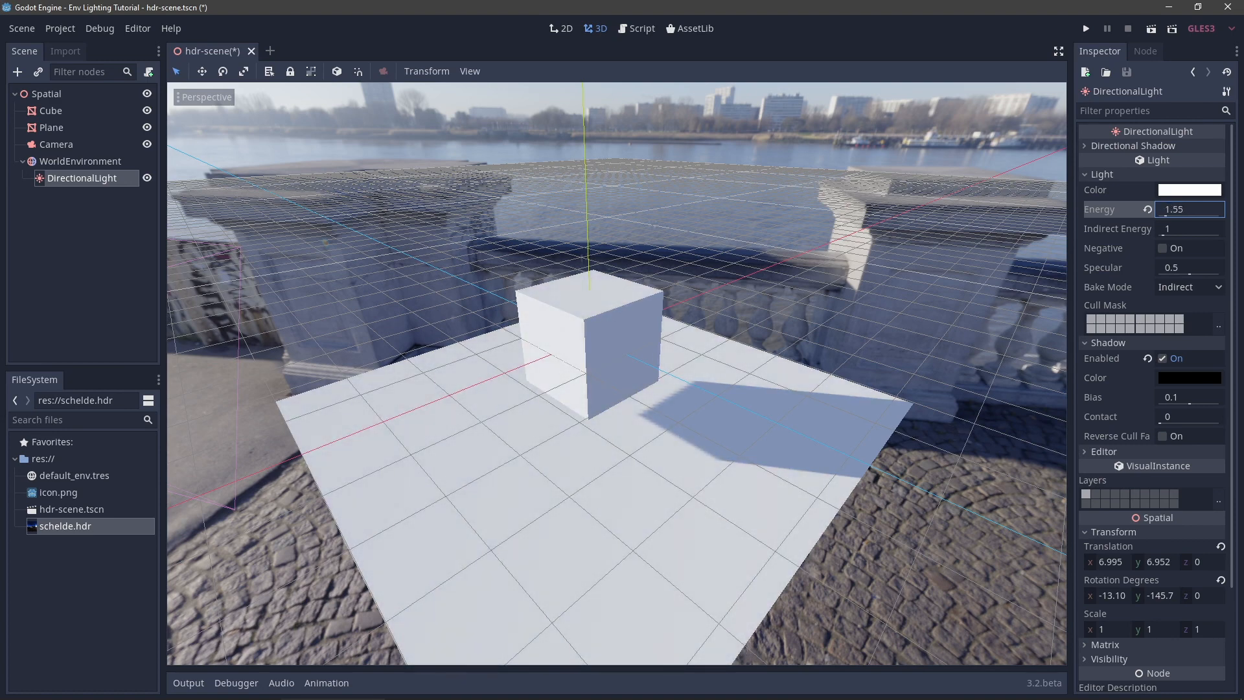
pyautogui.click(1148, 209)
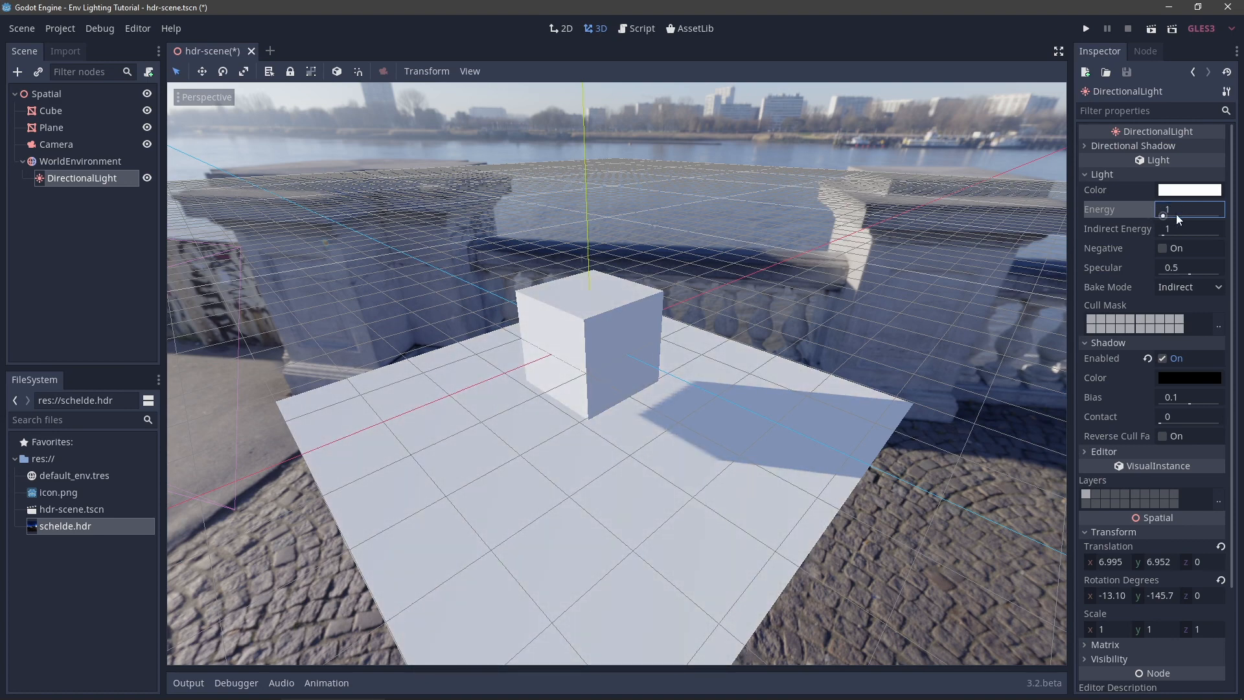
pyautogui.moveTo(1179, 214); pyautogui.dragTo(1167, 215)
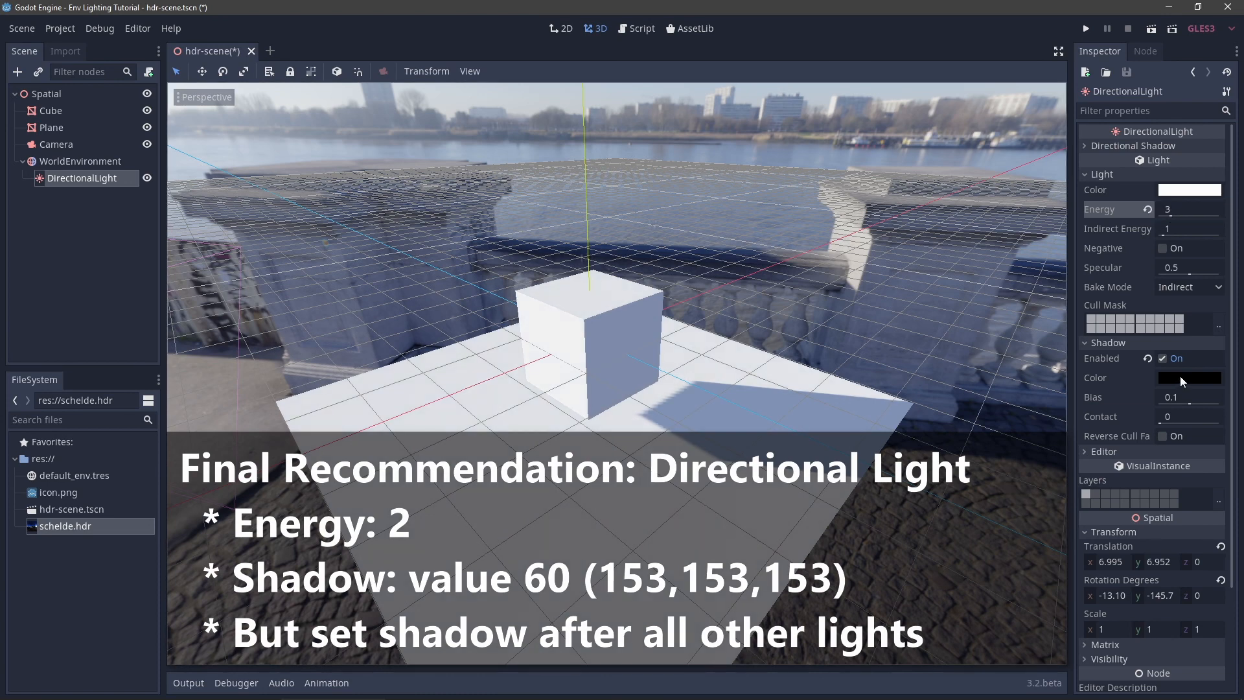
# Try a mid-grey shadow color of 787878 on the directional light and restore it to black.
pyautogui.click(1181, 376)
pyautogui.moveTo(1028, 251); pyautogui.dragTo(936, 194)
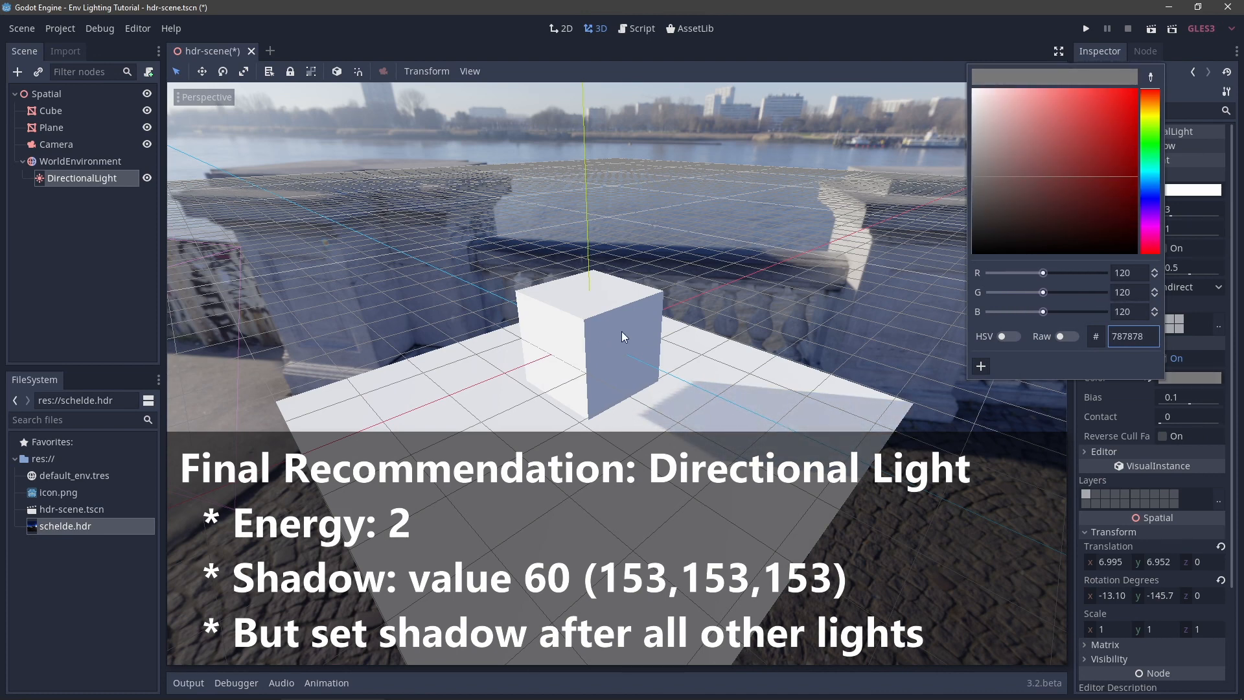
pyautogui.moveTo(984, 219); pyautogui.dragTo(849, 191)
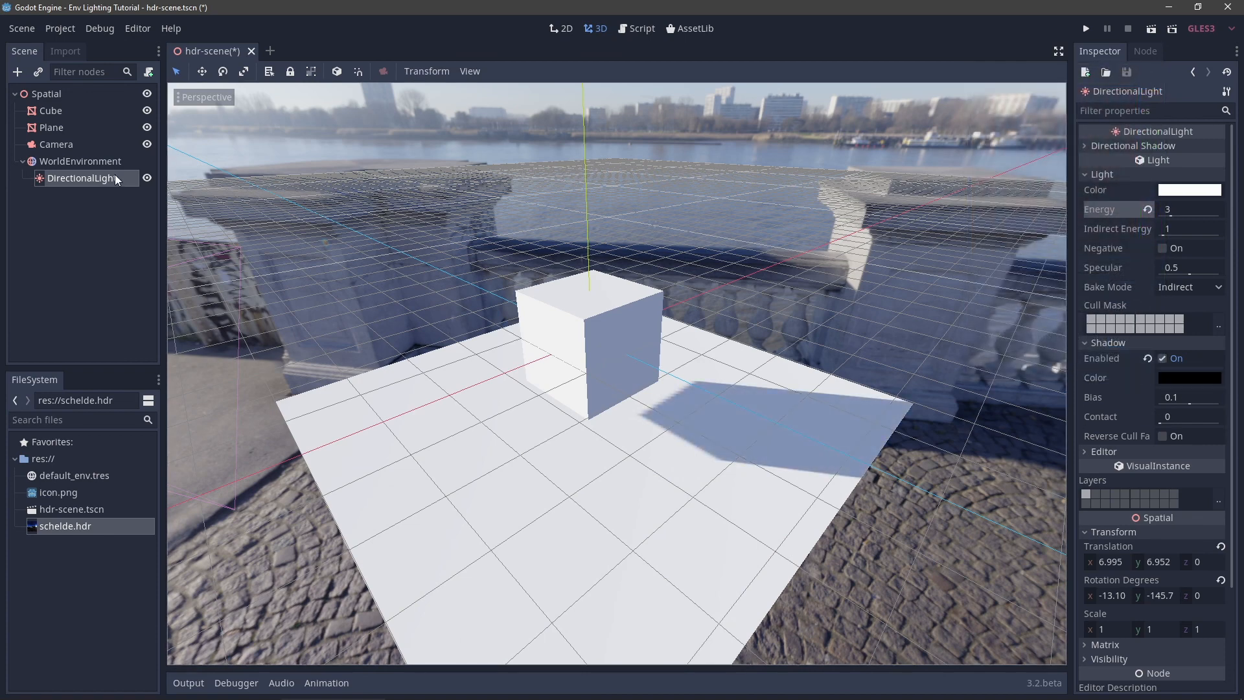
# Try an ambient light energy of 2.92 on the WorldEnvironment and reset it to its default.
pyautogui.click(68, 162)
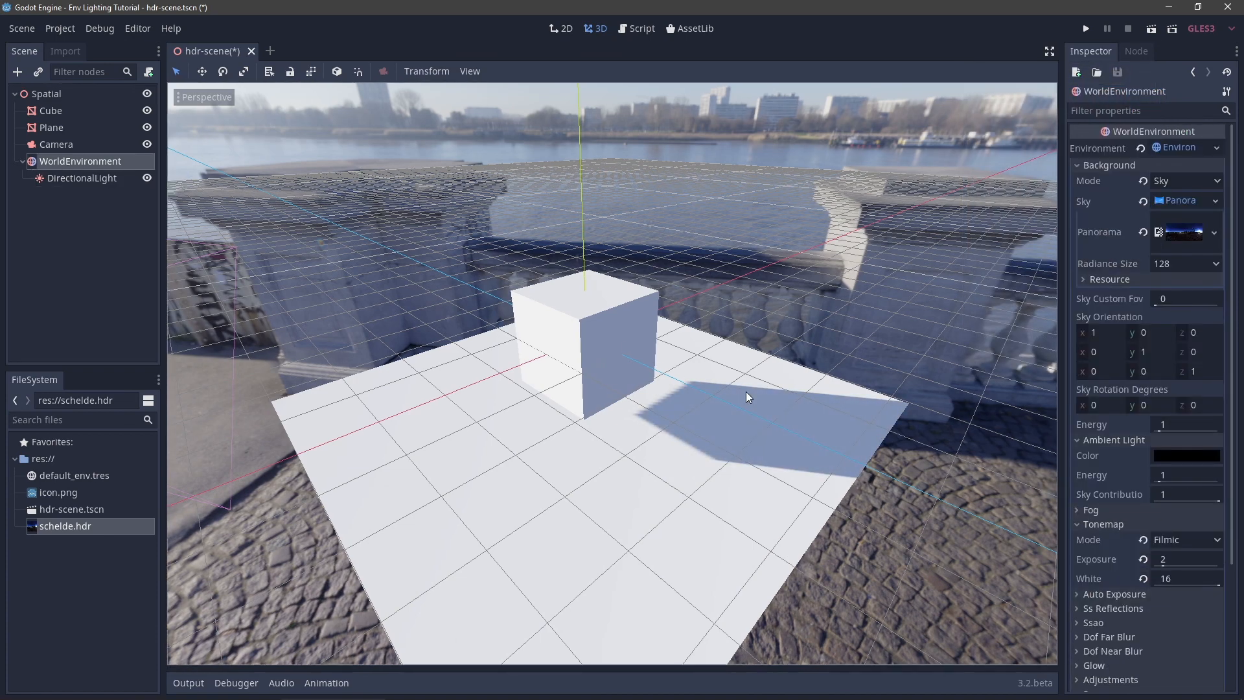
pyautogui.click(1106, 441)
pyautogui.click(1106, 441)
pyautogui.moveTo(1184, 472)
pyautogui.mouseDown()
pyautogui.moveTo(1221, 478)
pyautogui.moveTo(1164, 481)
pyautogui.mouseUp()
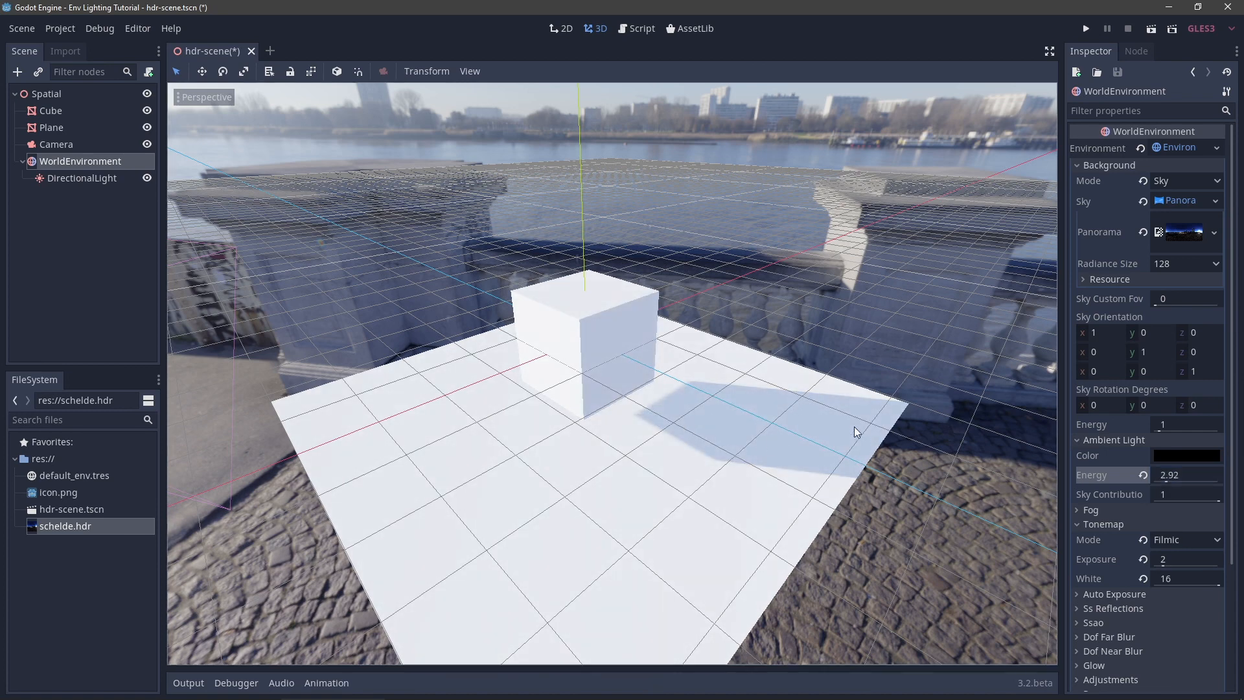
pyautogui.click(1142, 474)
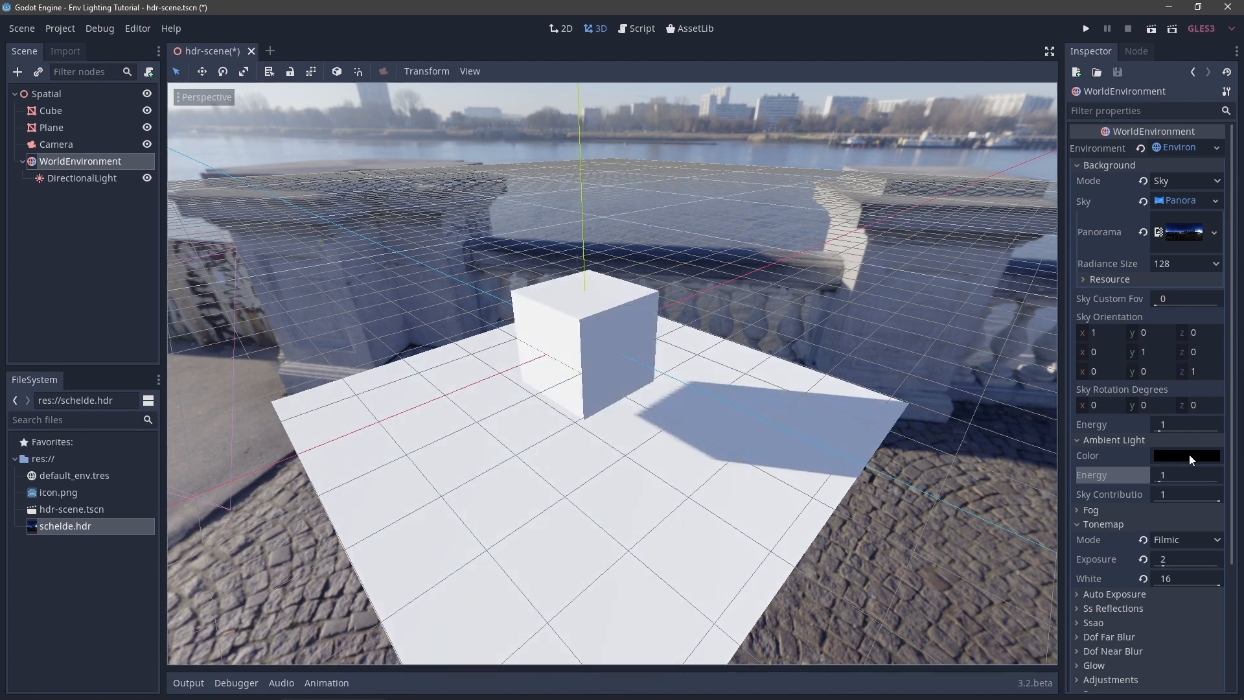
# Set the WorldEnvironment's ambient light color to a neutral grey with an HSV value of 50.
pyautogui.click(1184, 456)
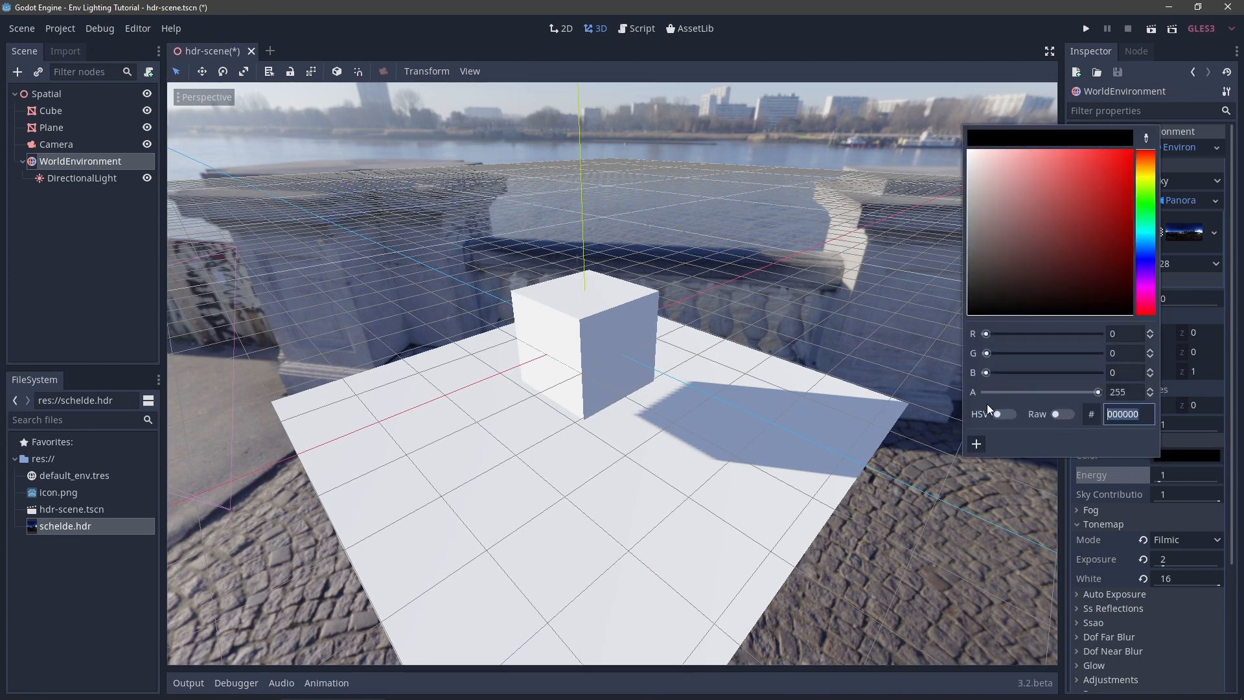
pyautogui.click(1003, 414)
pyautogui.click(1124, 373)
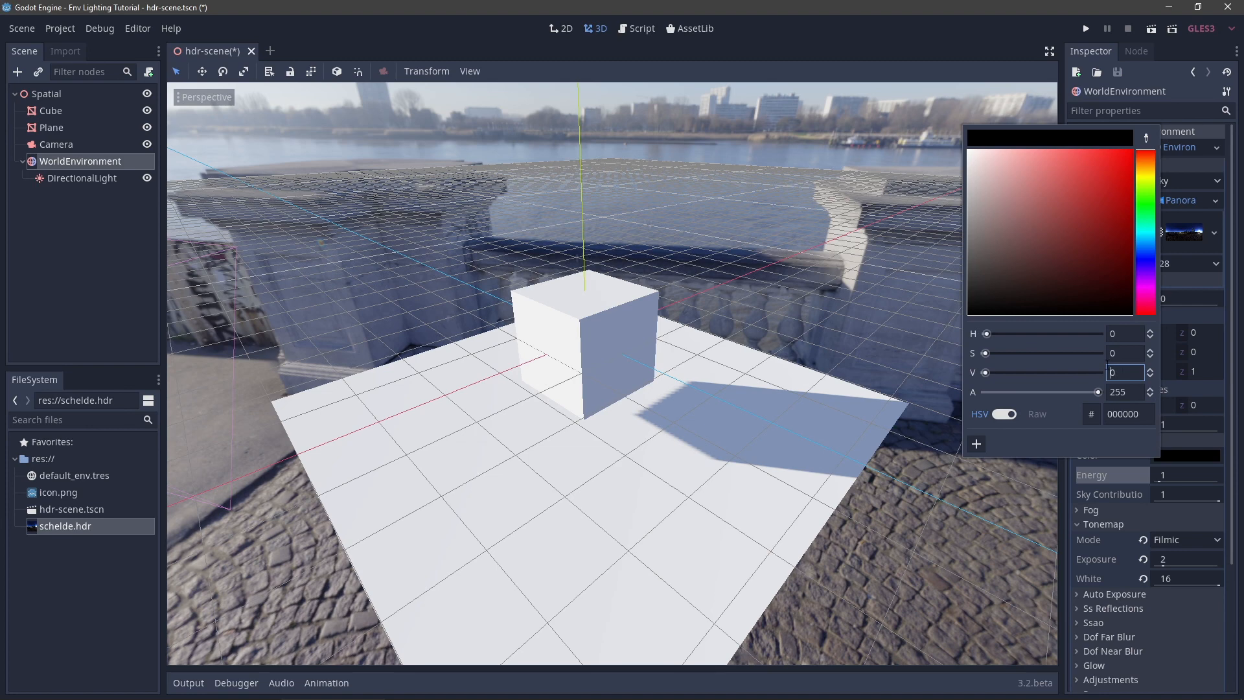
pyautogui.write('50')
pyautogui.press('Return')
pyautogui.click(1004, 414)
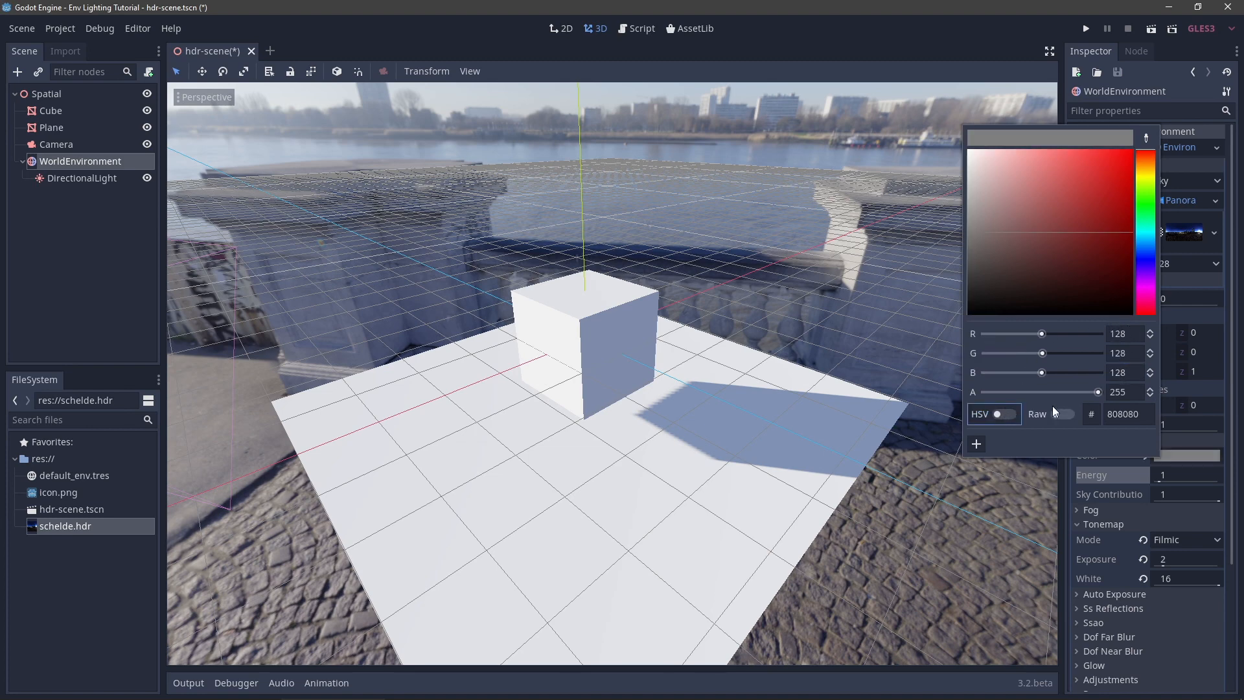
pyautogui.click(1121, 475)
# Set the ambient light's energy to 1.78 and its sky contribution to 0.55.
pyautogui.moveTo(1215, 500)
pyautogui.mouseDown()
pyautogui.moveTo(1155, 500)
pyautogui.moveTo(1237, 490)
pyautogui.moveTo(1134, 487)
pyautogui.moveTo(1219, 499)
pyautogui.mouseUp()
pyautogui.moveTo(1020, 472); pyautogui.dragTo(623, 362, button='right')
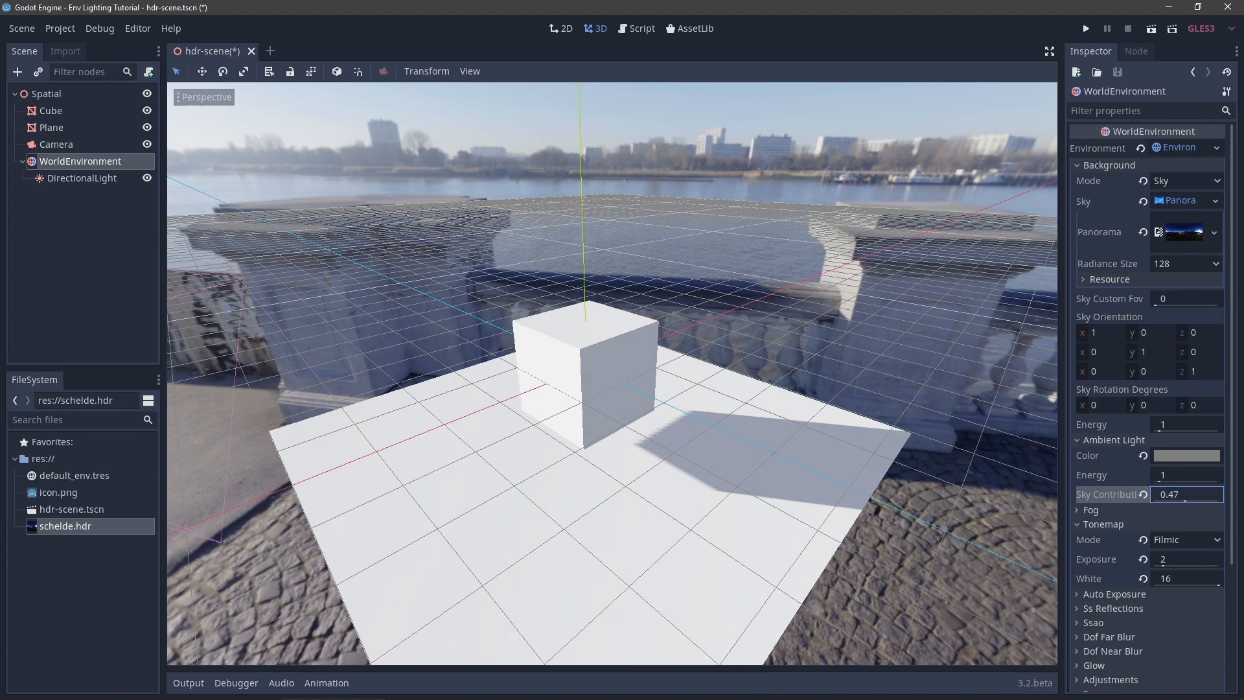
pyautogui.moveTo(1174, 474); pyautogui.dragTo(1202, 474)
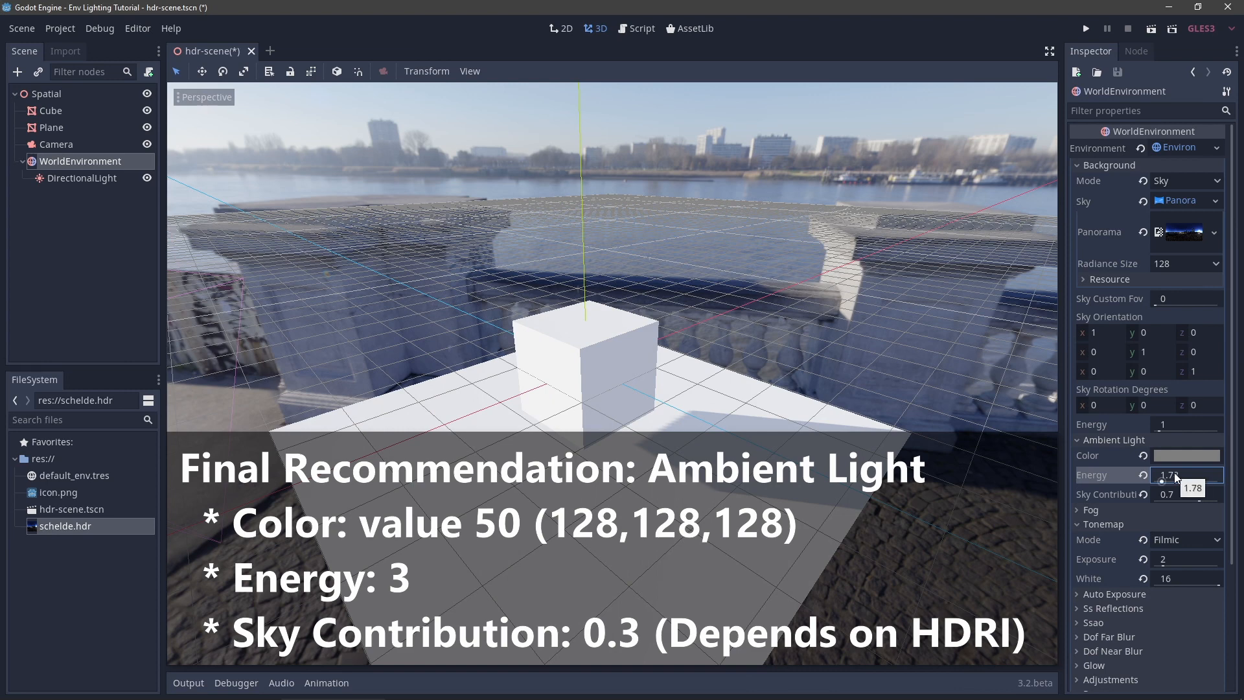
pyautogui.moveTo(1180, 491)
pyautogui.mouseDown()
pyautogui.moveTo(1170, 490)
pyautogui.moveTo(1189, 494)
pyautogui.mouseUp()
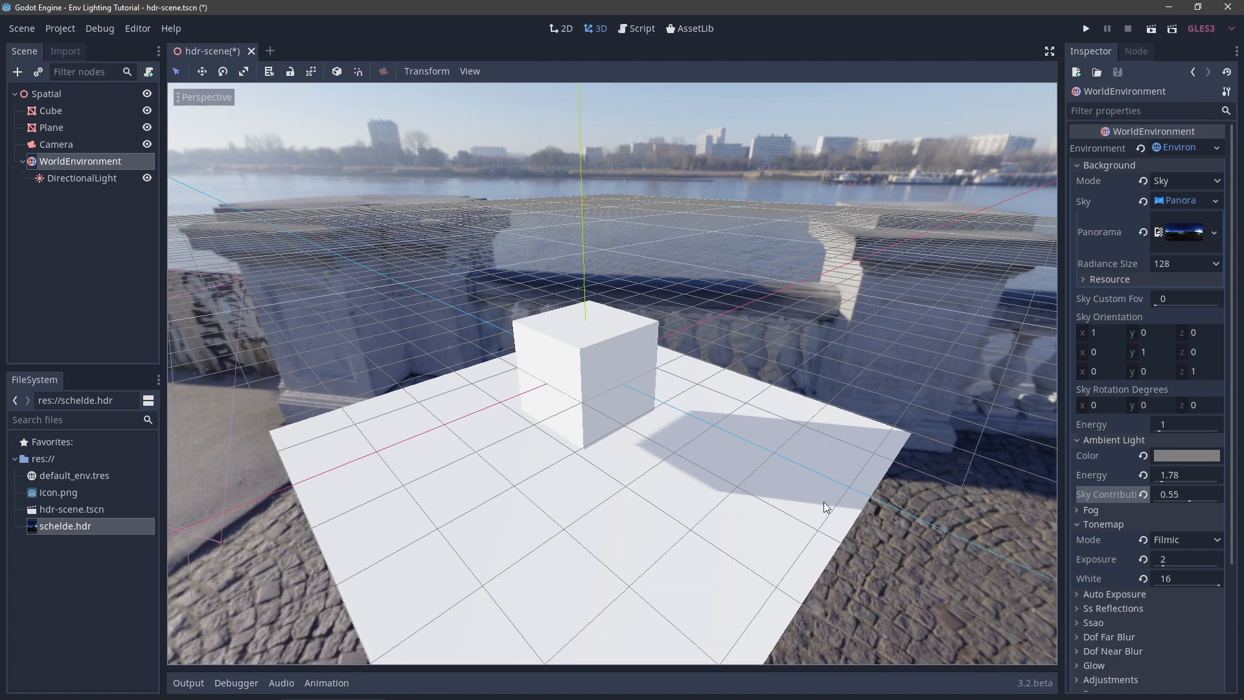
# With the desert panorama's sun in view, reset the tonemap's white, exposure and mode to their defaults.
pyautogui.moveTo(941, 515); pyautogui.dragTo(940, 550, button='right')
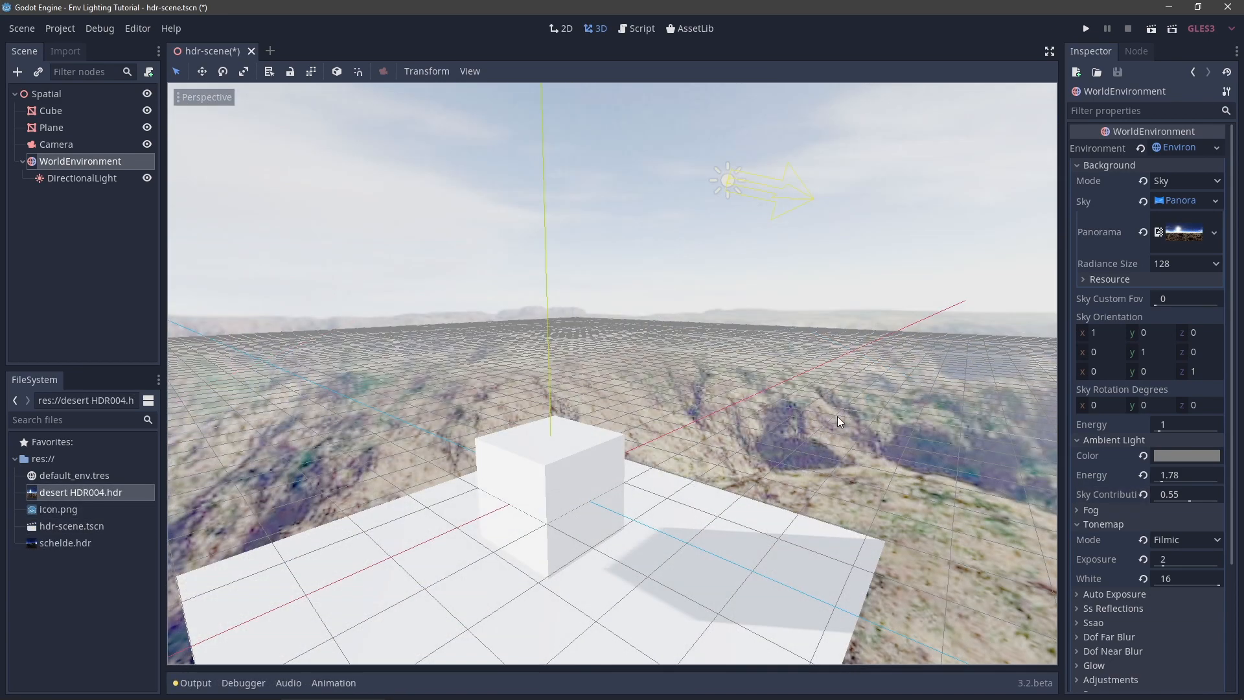
pyautogui.moveTo(612, 372); pyautogui.dragTo(807, 413, button='right')
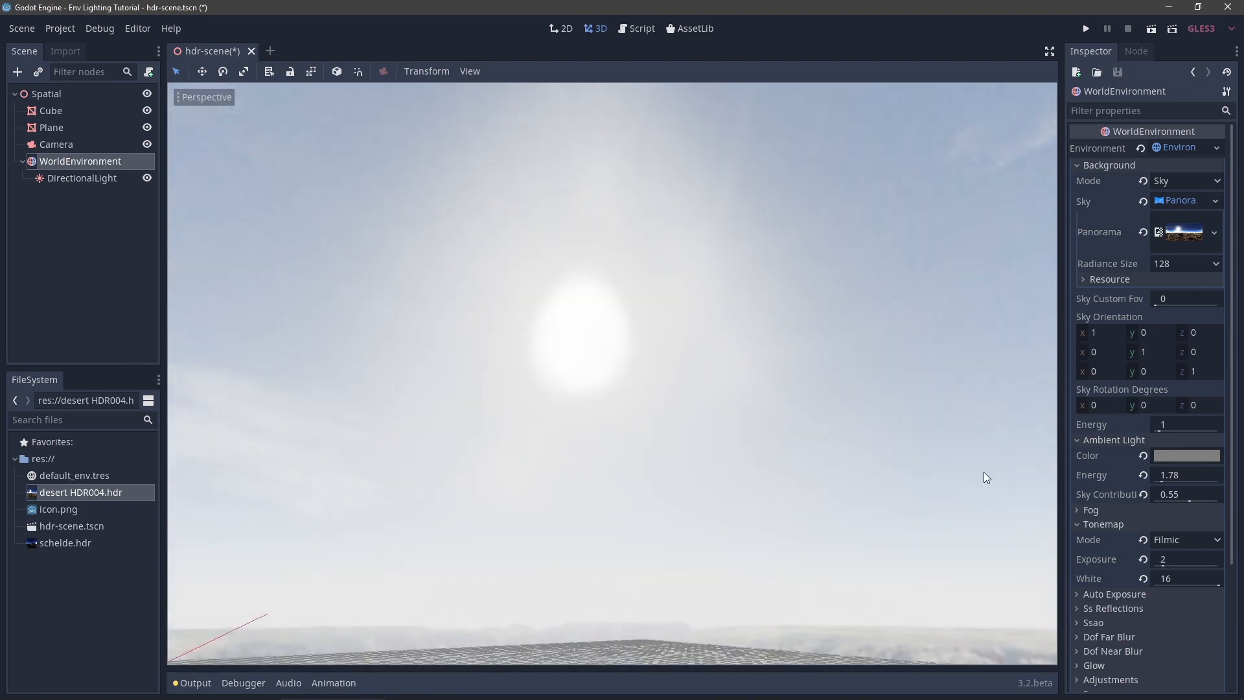
pyautogui.moveTo(1218, 585); pyautogui.dragTo(1146, 576)
pyautogui.click(1142, 559)
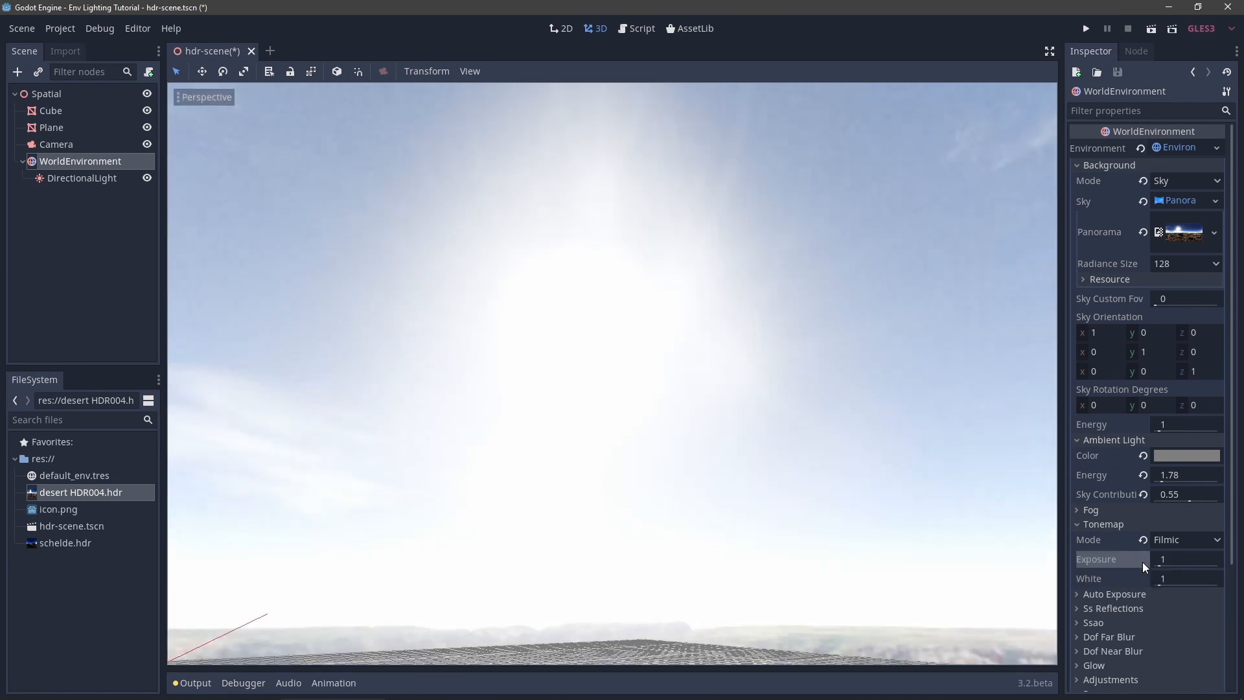
pyautogui.click(1143, 540)
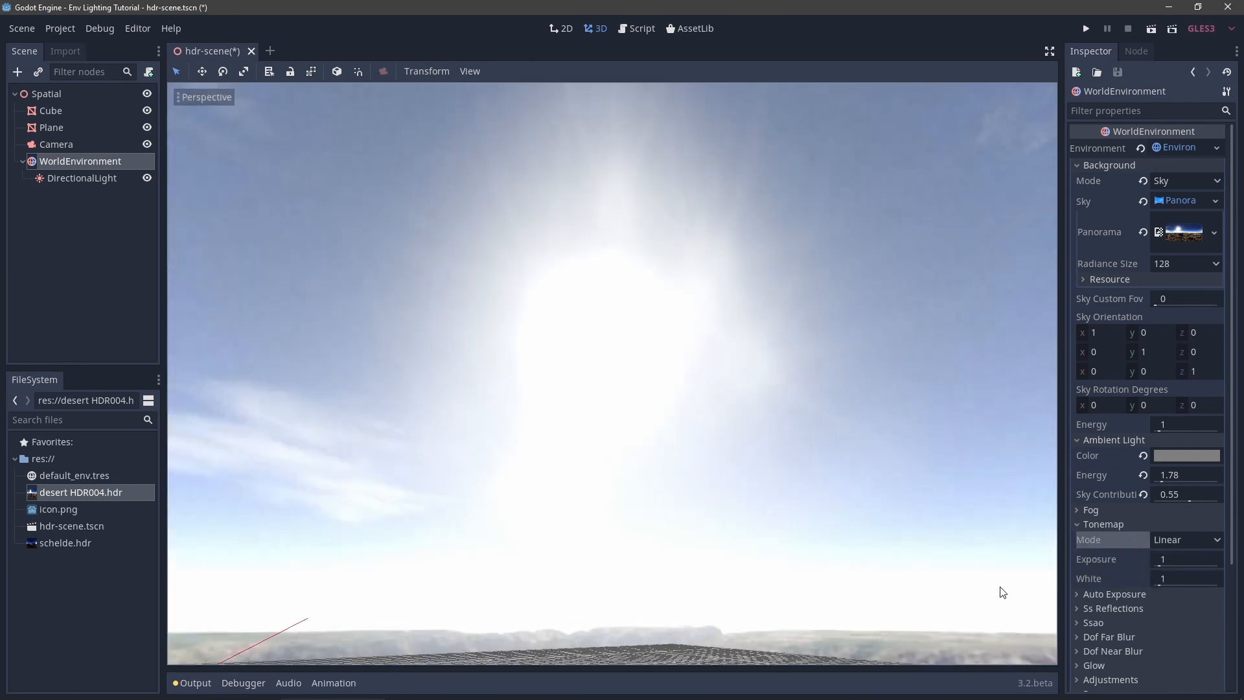
pyautogui.moveTo(278, 583); pyautogui.dragTo(245, 486, button='middle')
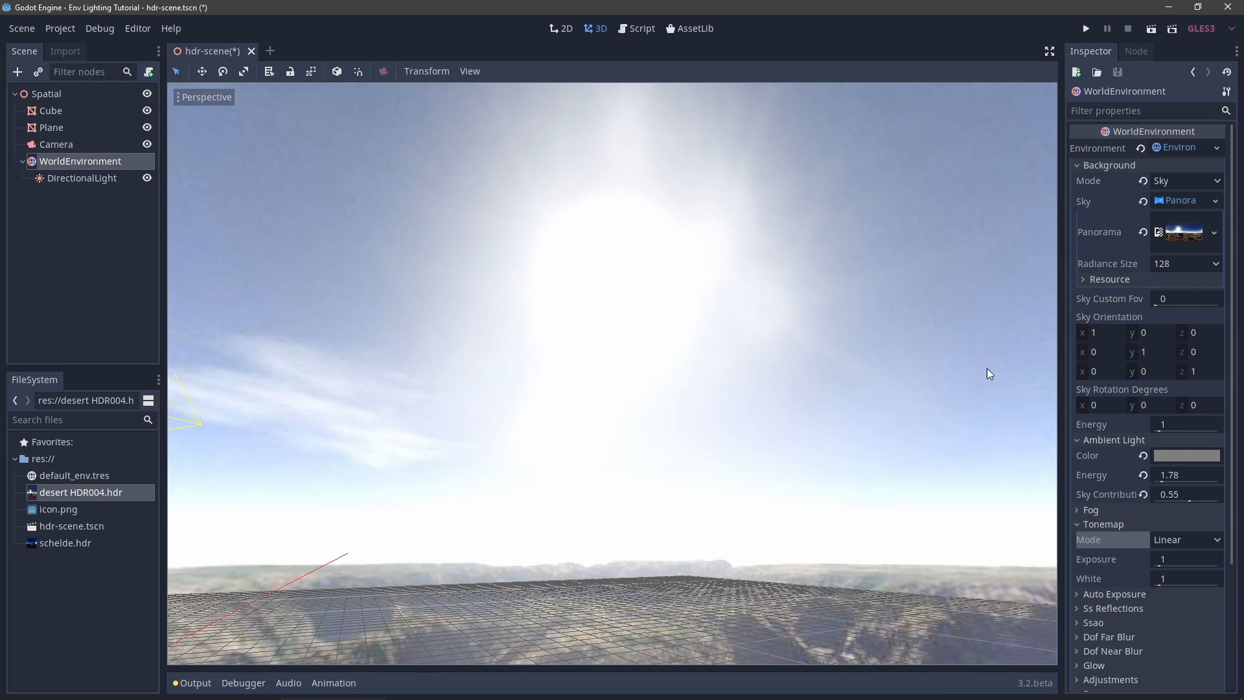
# Set the tonemap mode to Filmic with white at 16, and reset the ambient light's energy and sky contribution to 1.
pyautogui.click(1182, 539)
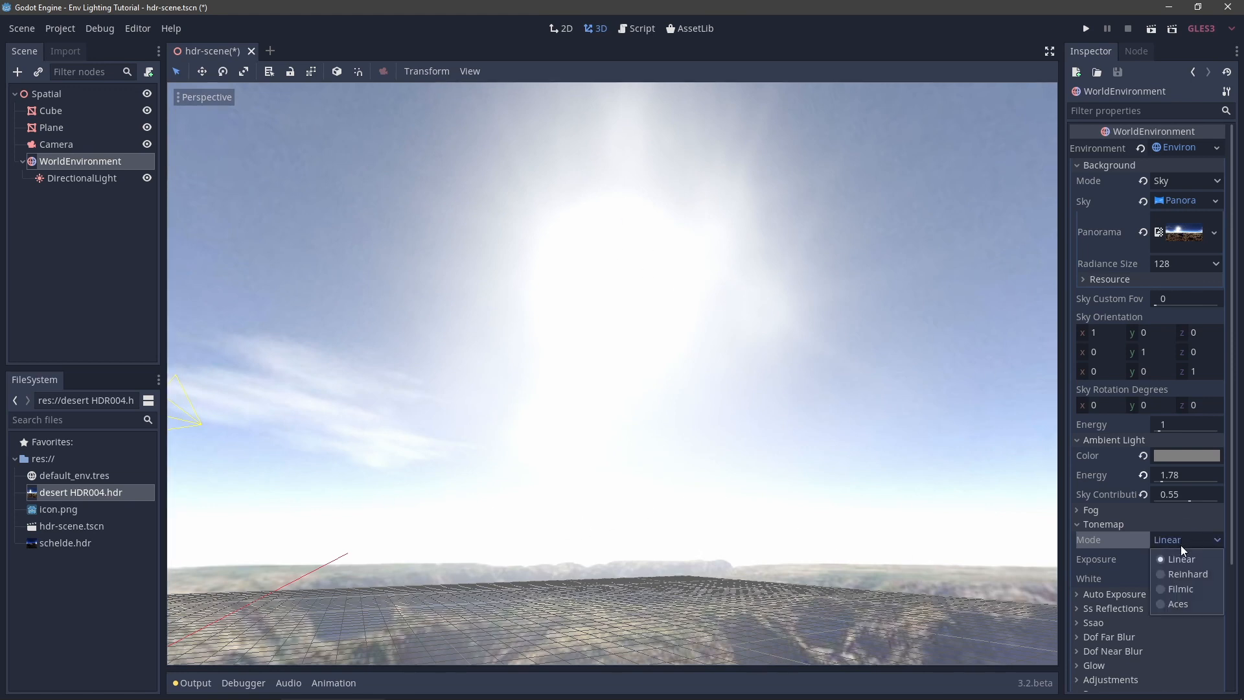
pyautogui.click(1175, 591)
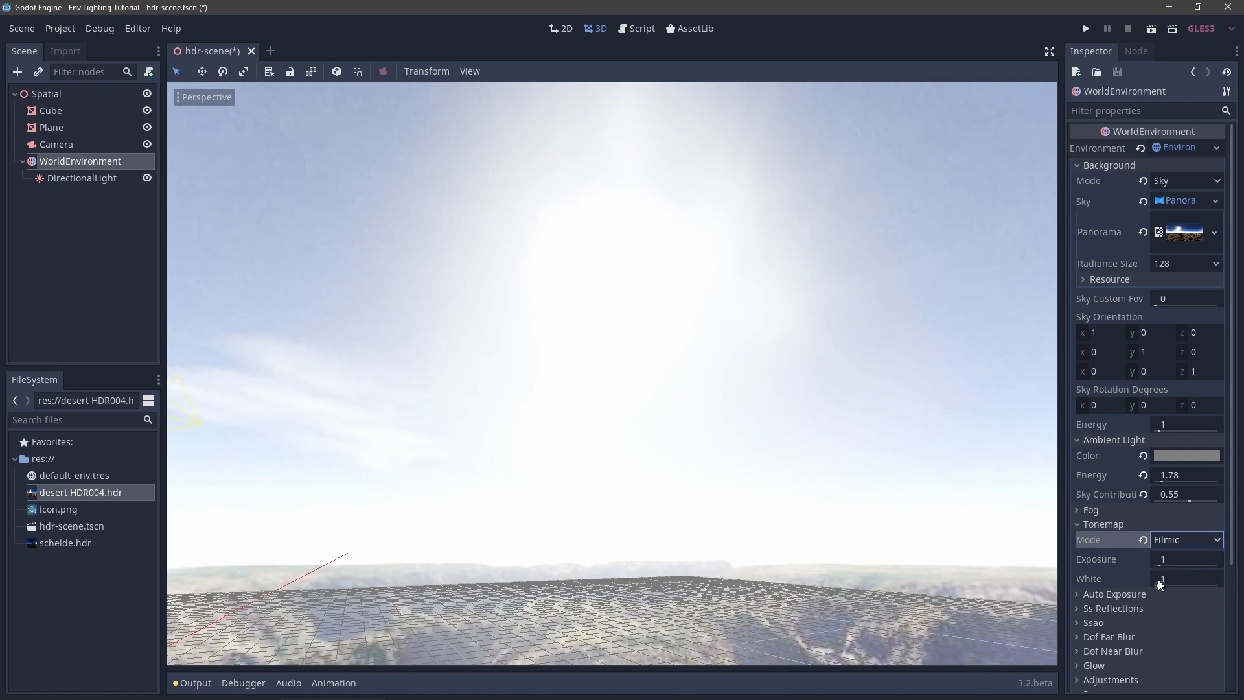
pyautogui.moveTo(1159, 581); pyautogui.dragTo(1179, 581)
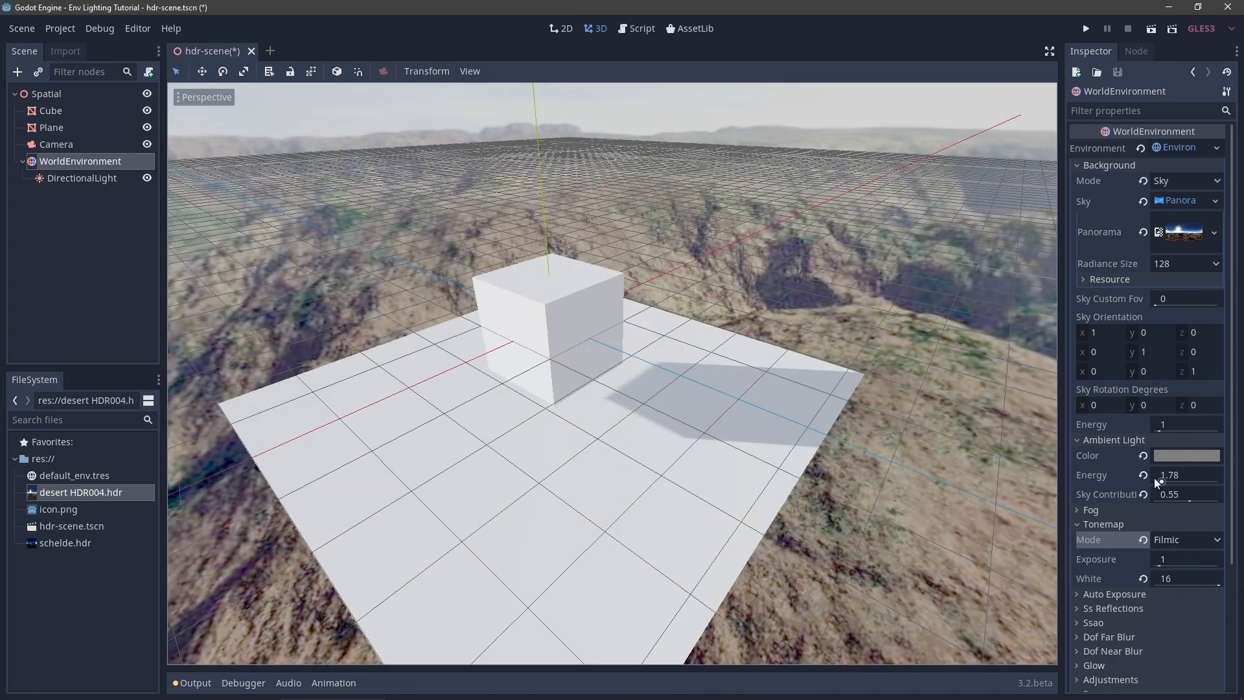
pyautogui.click(1144, 475)
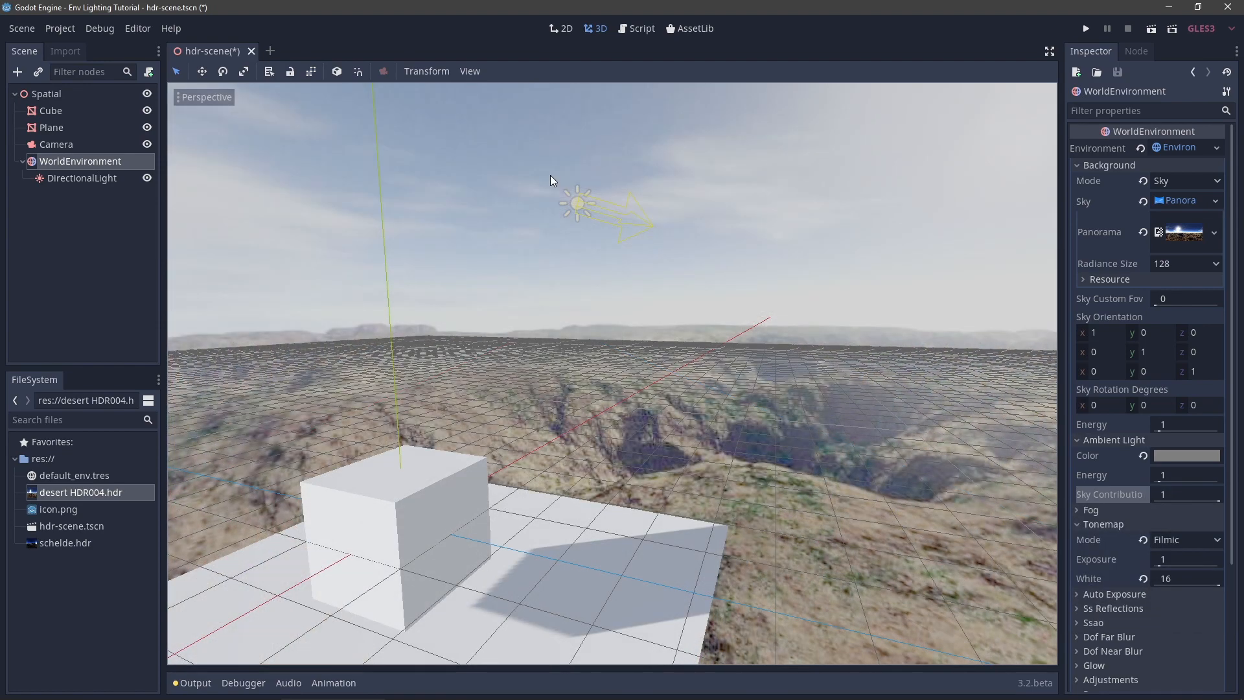
# Move the directional light over the desert panorama's sun, to a translation of about Y 12.13 and Z 9.209.
pyautogui.click(573, 197)
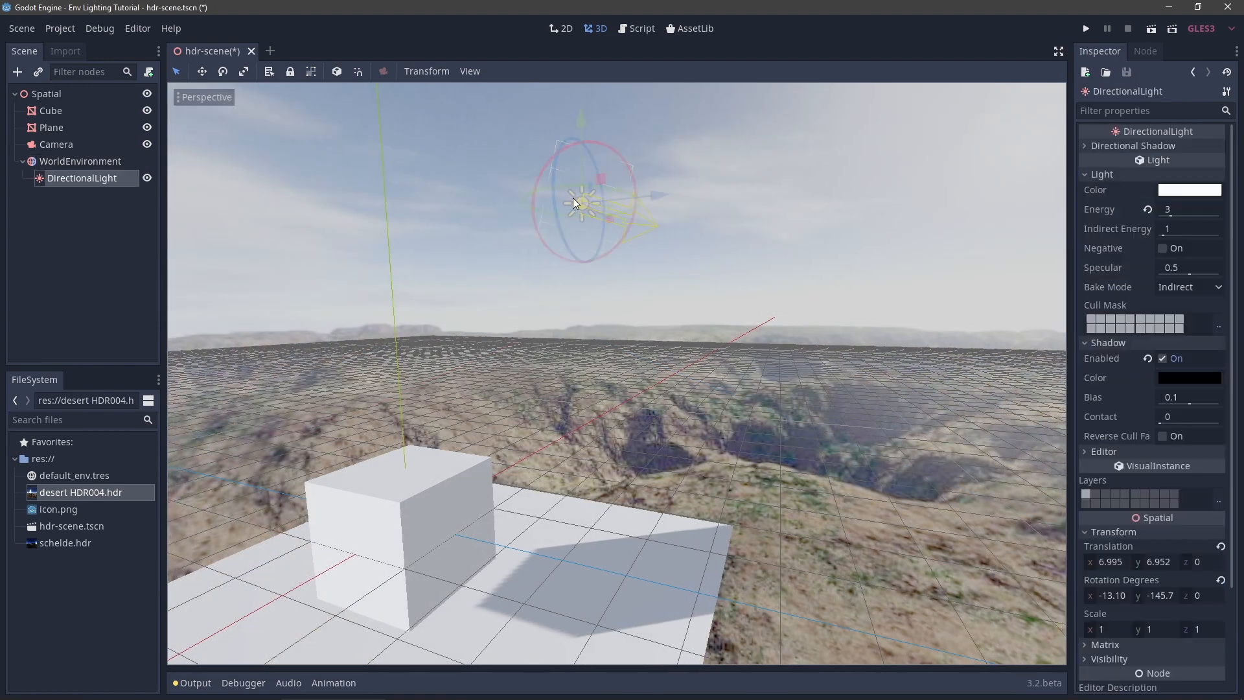
pyautogui.moveTo(573, 196); pyautogui.dragTo(585, 282, button='middle')
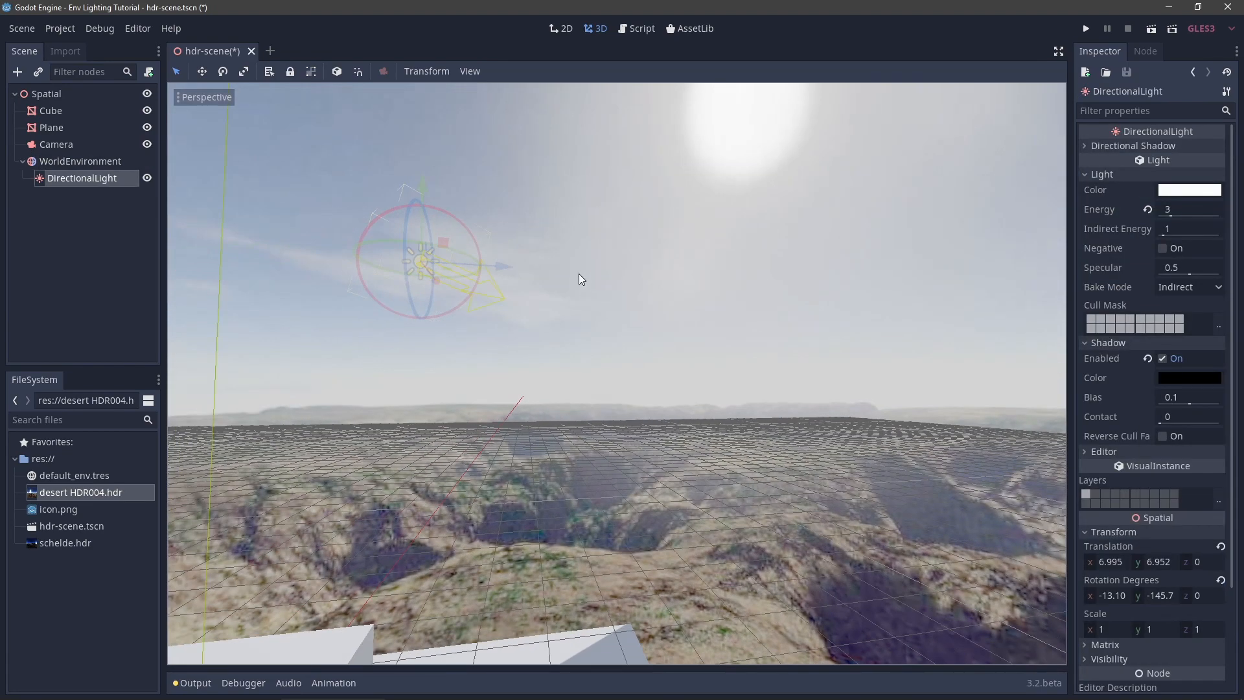
pyautogui.moveTo(506, 263); pyautogui.dragTo(802, 265)
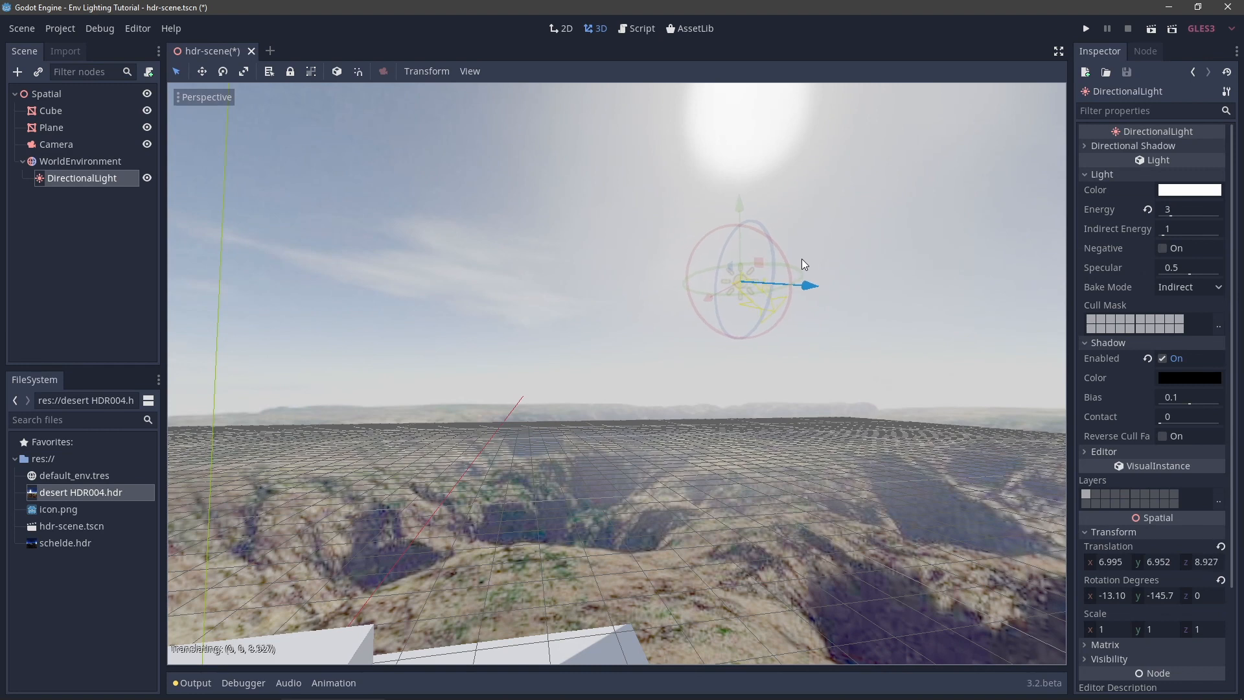
pyautogui.moveTo(744, 206); pyautogui.dragTo(757, 64)
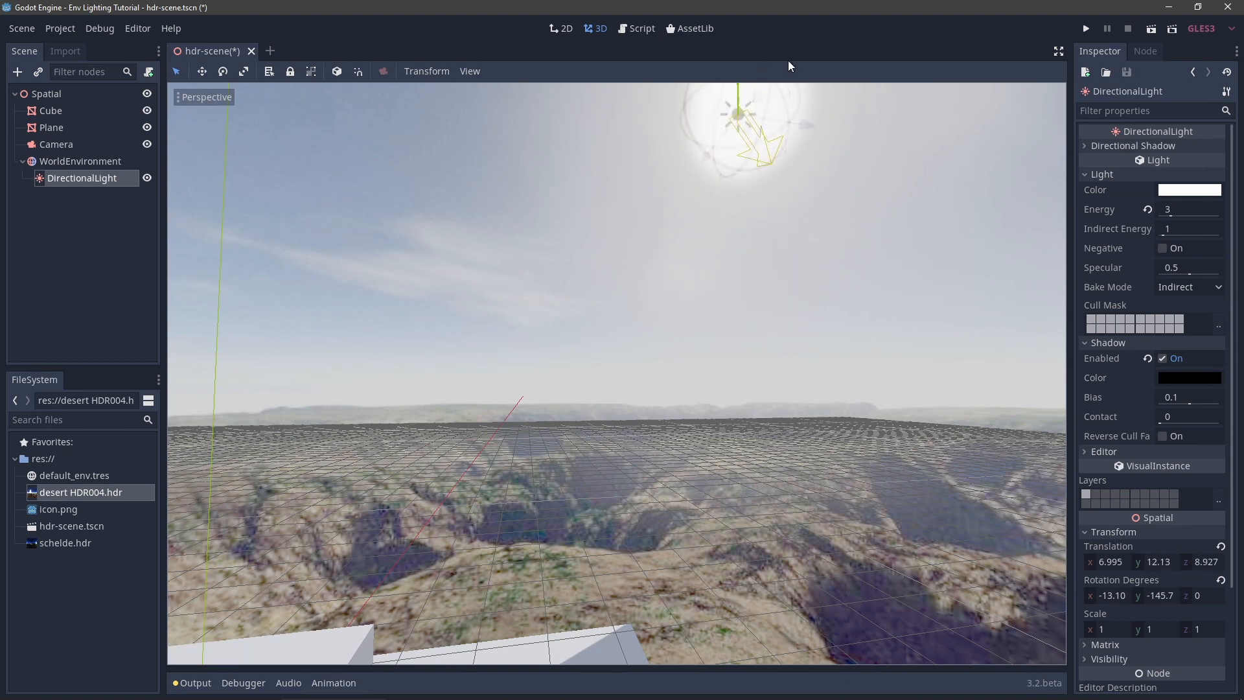
pyautogui.moveTo(802, 128); pyautogui.dragTo(810, 128)
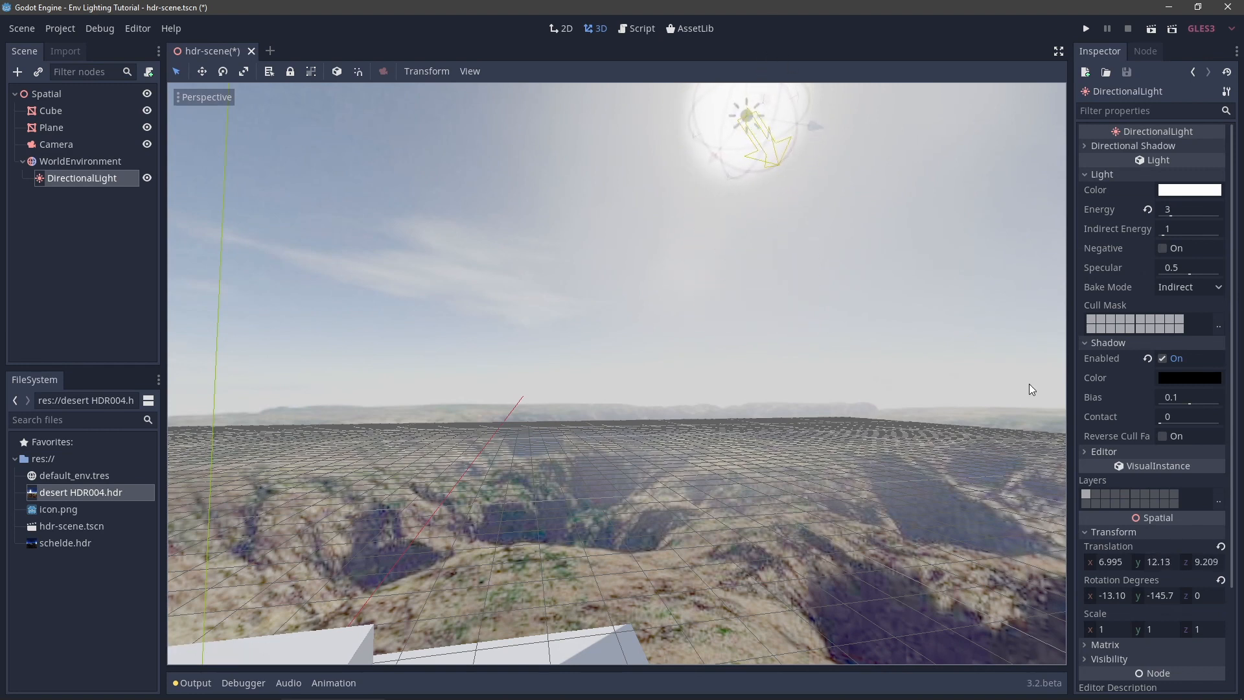
# Aim the directional light from the sun toward the cube by setting its rotation to X 214.2 and Y -119.5 degrees.
pyautogui.moveTo(1159, 595); pyautogui.dragTo(1201, 594)
pyautogui.moveTo(1102, 595); pyautogui.dragTo(1125, 595)
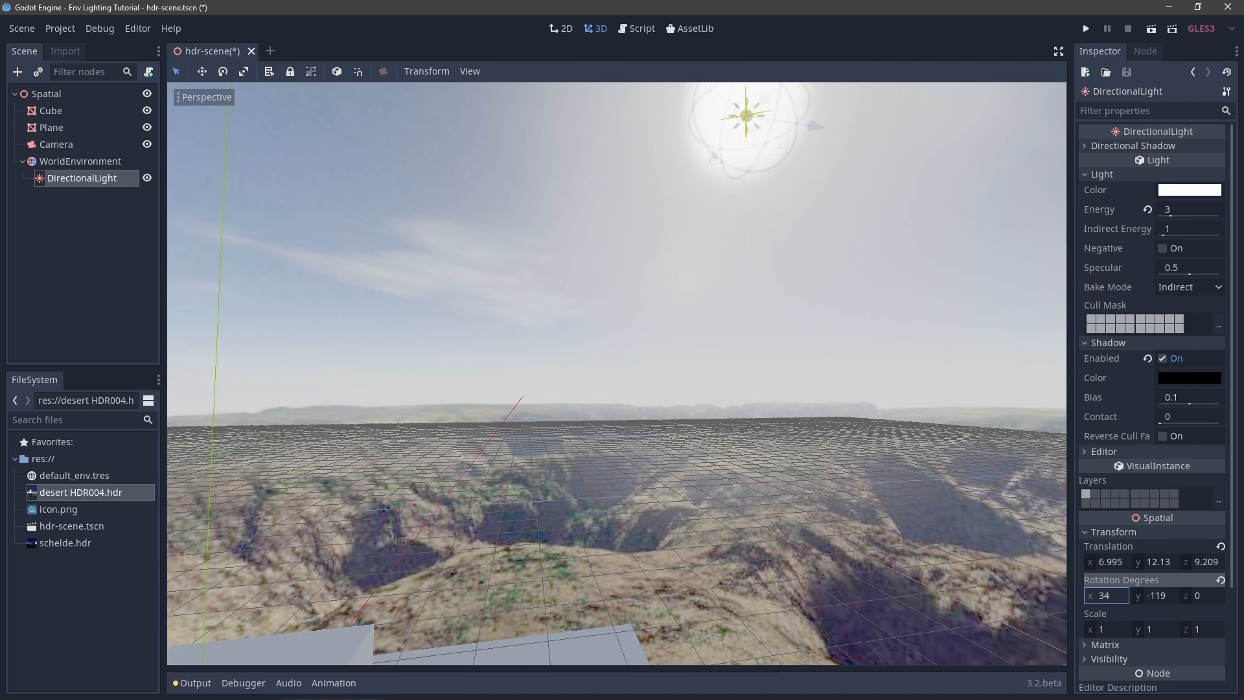
pyautogui.moveTo(954, 429); pyautogui.dragTo(625, 363, button='right')
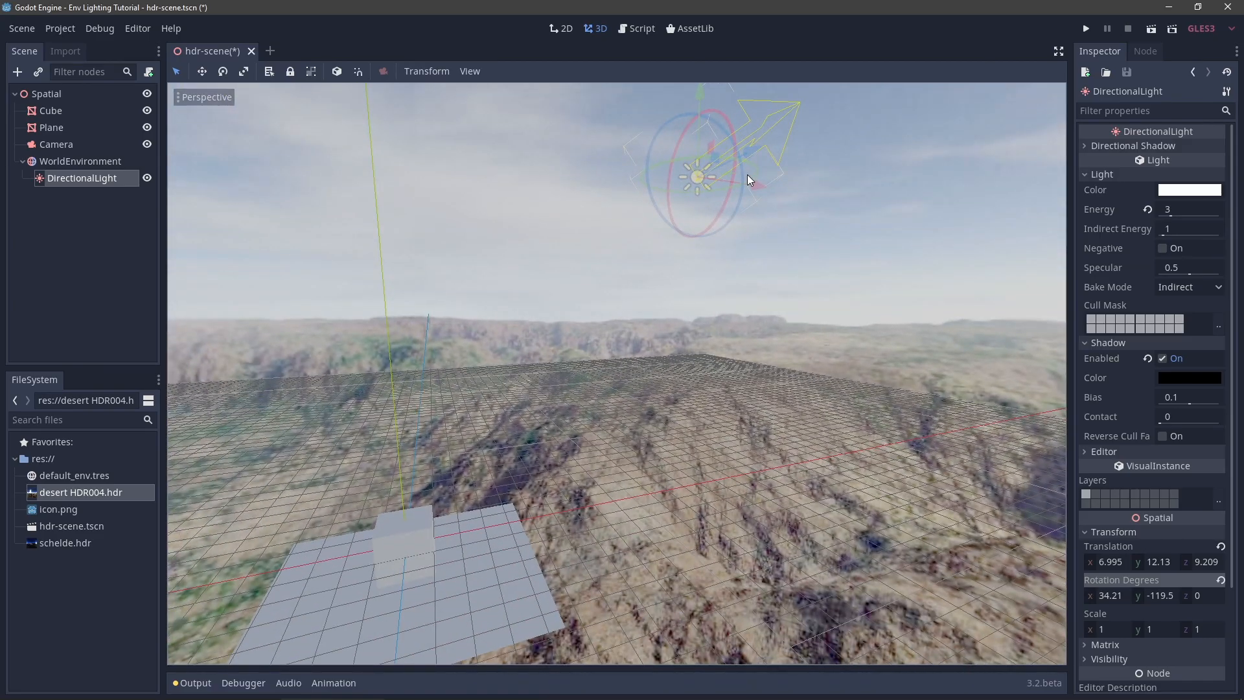
pyautogui.press('e')
pyautogui.moveTo(622, 363); pyautogui.dragTo(623, 355, button='right')
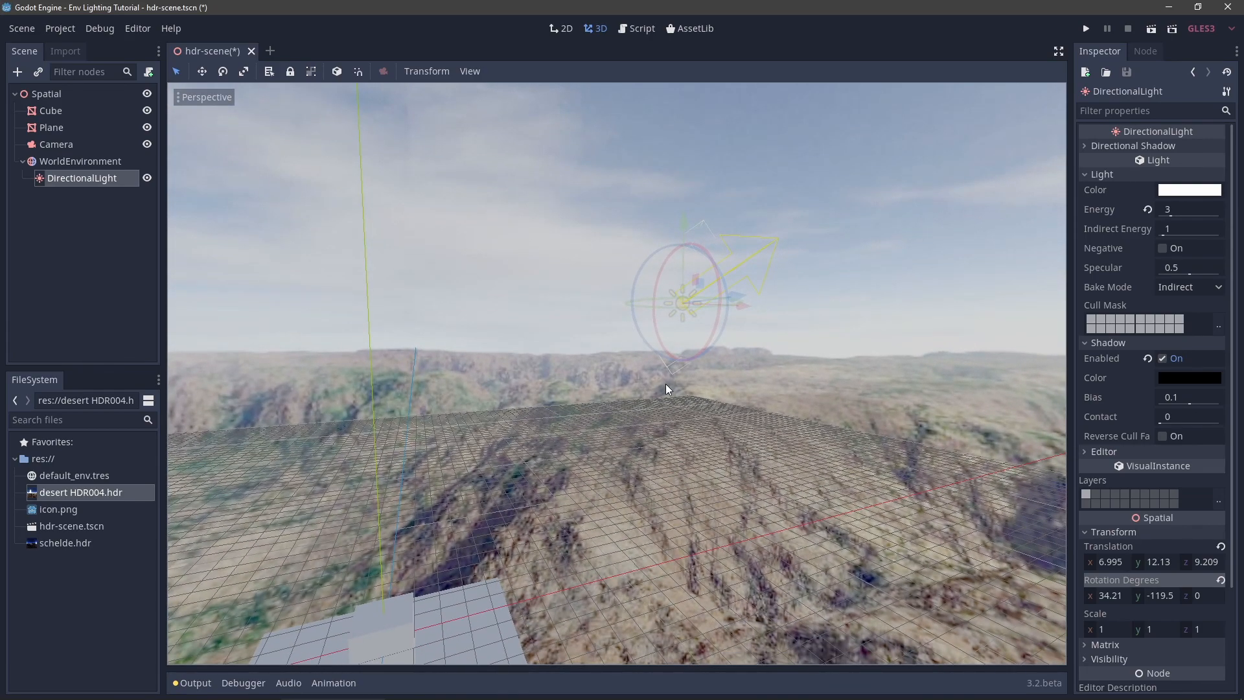
pyautogui.moveTo(711, 405); pyautogui.dragTo(613, 480, button='right')
pyautogui.click(1127, 595)
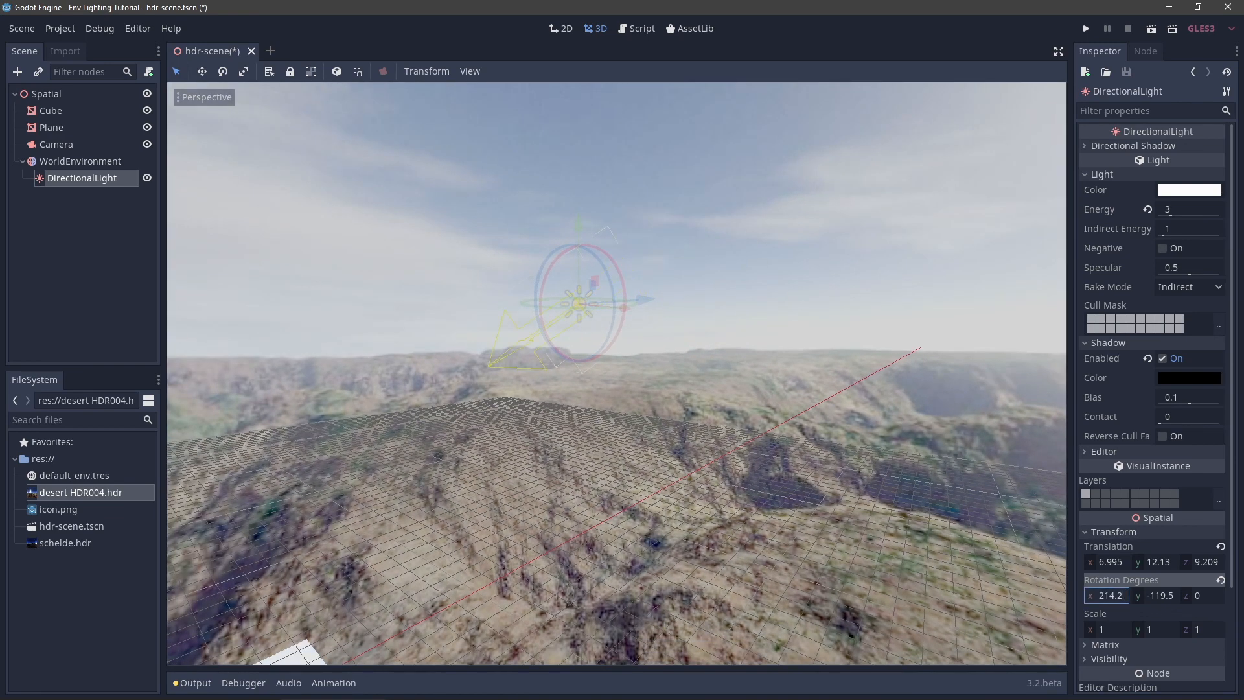
pyautogui.moveTo(777, 491); pyautogui.dragTo(732, 480, button='right')
pyautogui.moveTo(721, 205); pyautogui.dragTo(739, 331, button='right')
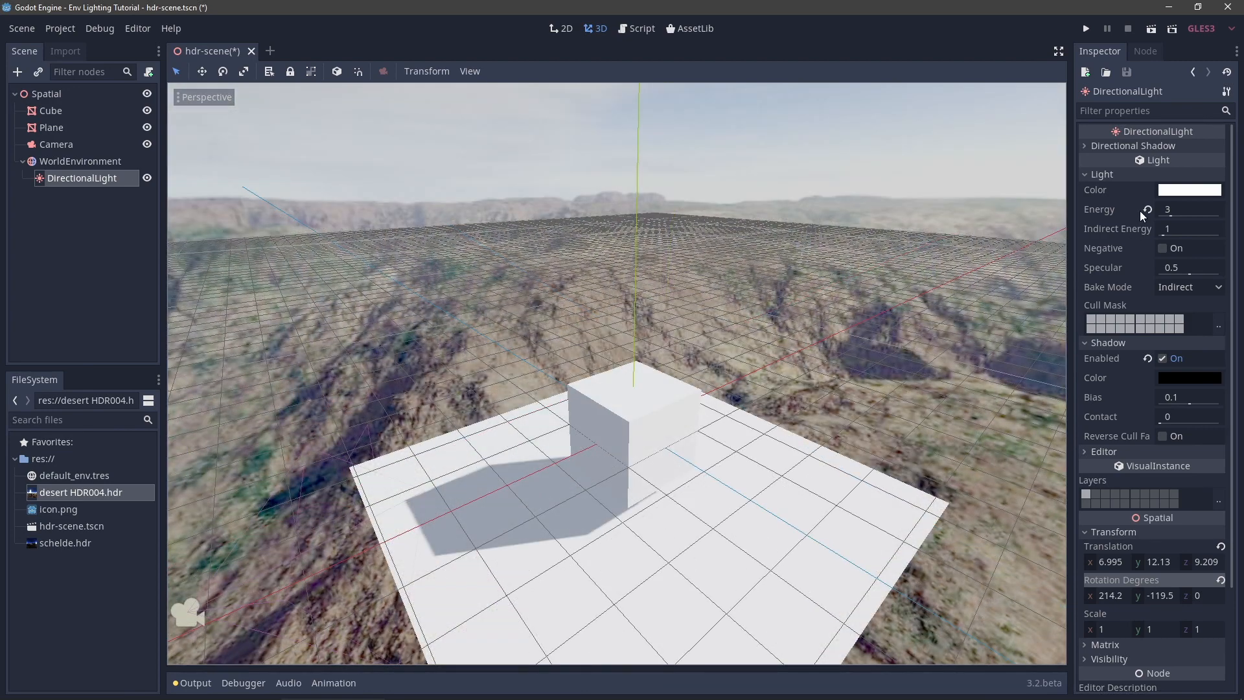
# Try other energy values on the directional light and return its energy to 3.
pyautogui.click(1147, 209)
pyautogui.moveTo(1180, 212)
pyautogui.mouseDown()
pyautogui.moveTo(1230, 212)
pyautogui.moveTo(1181, 212)
pyautogui.moveTo(1200, 212)
pyautogui.mouseUp()
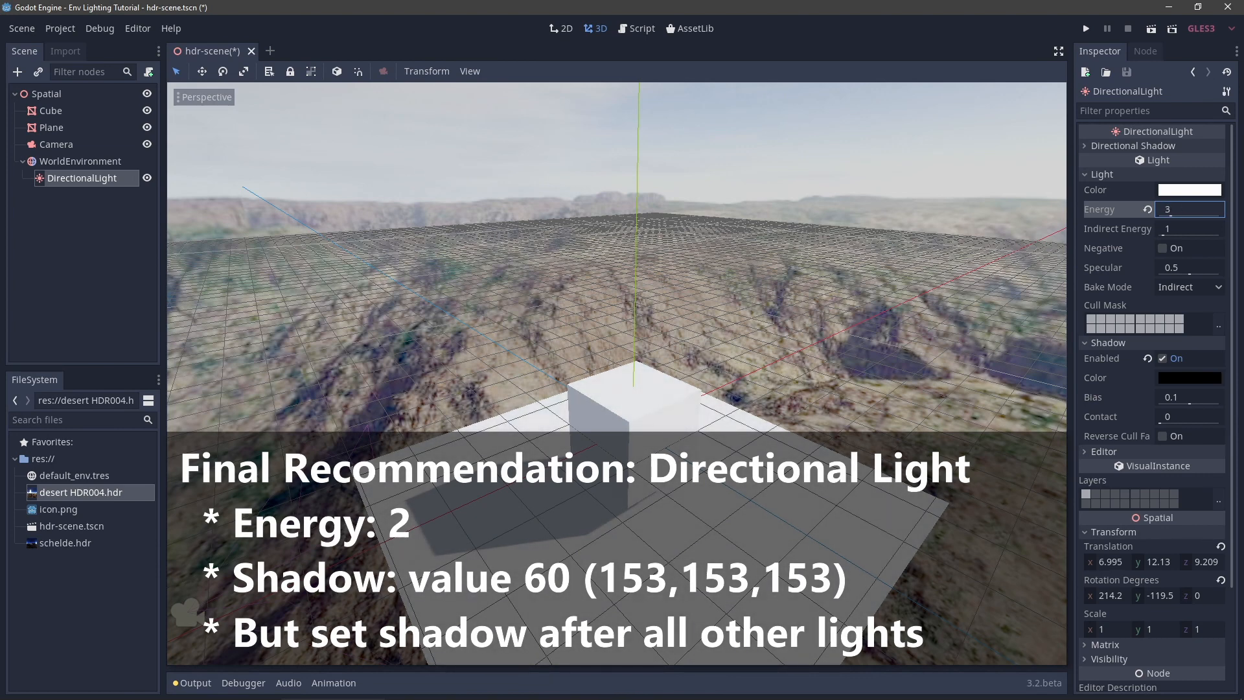
pyautogui.click(1175, 211)
pyautogui.write('3')
pyautogui.press('Return')
# Try a tonemap exposure of 1.13 on the WorldEnvironment and reset it to the default.
pyautogui.click(65, 162)
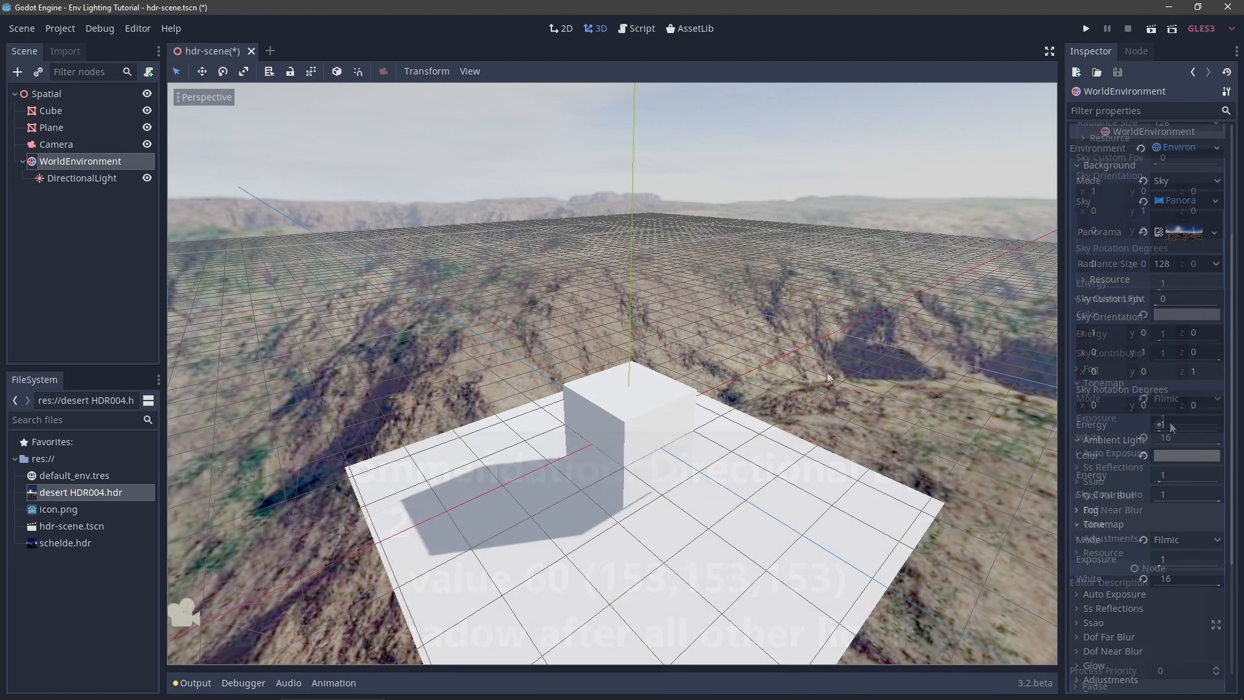
pyautogui.moveTo(936, 344); pyautogui.dragTo(1017, 273, button='right')
pyautogui.moveTo(1150, 430); pyautogui.dragTo(1180, 418)
pyautogui.moveTo(978, 382); pyautogui.dragTo(781, 393, button='middle')
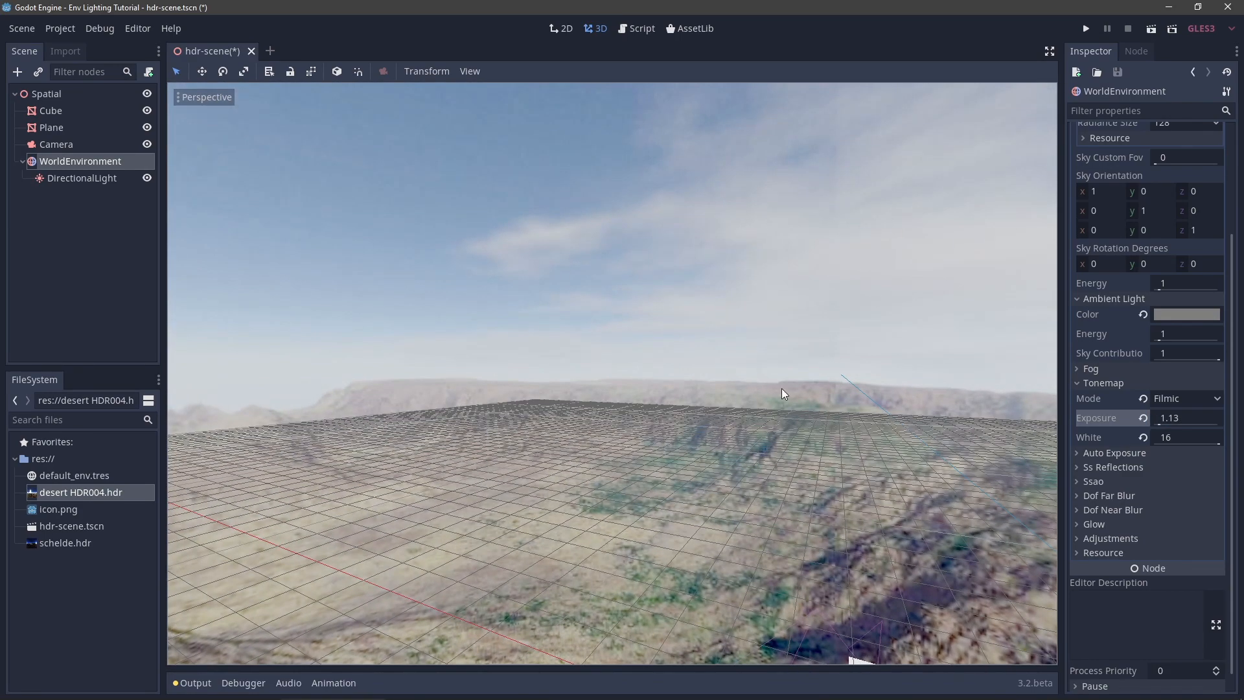
pyautogui.click(1143, 418)
# Set the ambient light's energy to 2.14 and its sky contribution to 1, judging the cube's shadow.
pyautogui.moveTo(850, 658); pyautogui.dragTo(889, 314, button='middle')
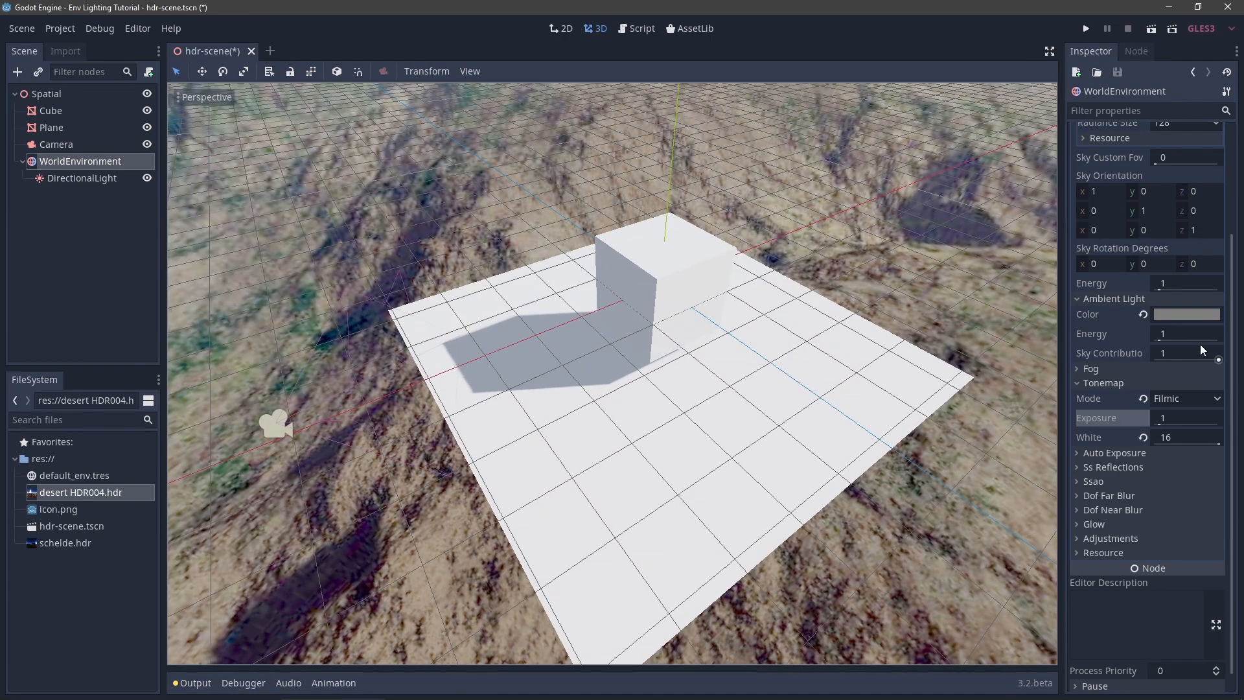
pyautogui.moveTo(1189, 356)
pyautogui.mouseDown()
pyautogui.moveTo(1120, 356)
pyautogui.moveTo(1190, 356)
pyautogui.moveTo(1155, 355)
pyautogui.moveTo(1175, 356)
pyautogui.mouseUp()
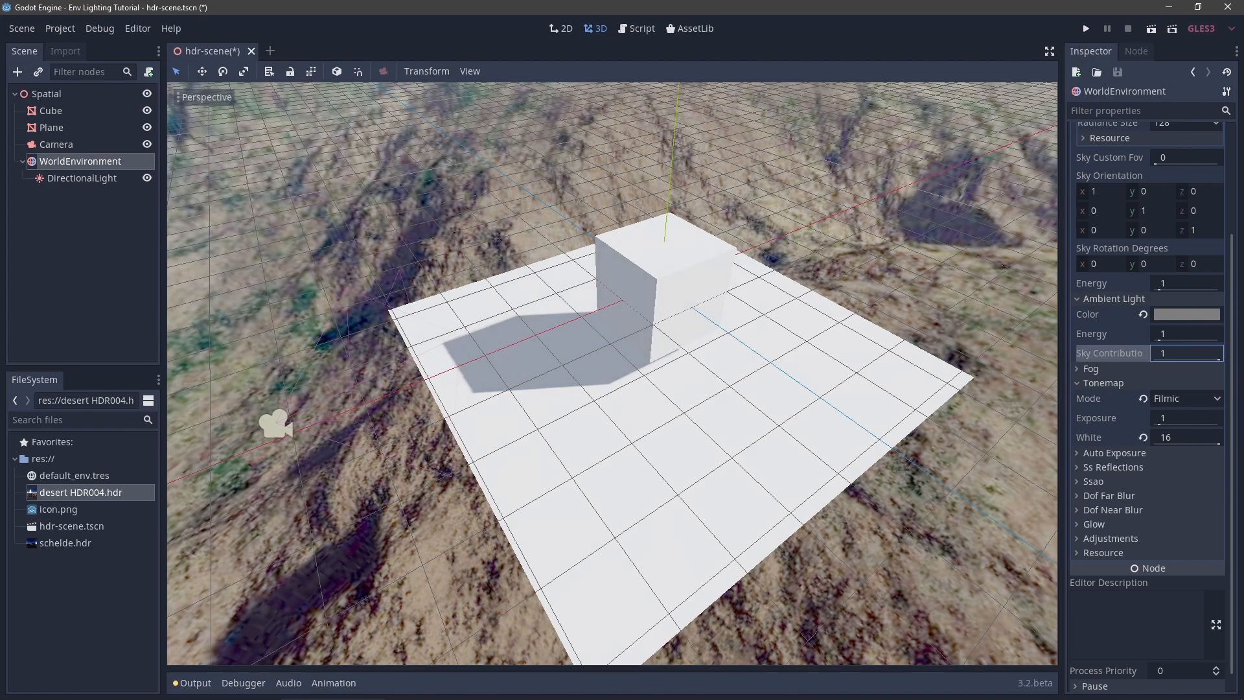
pyautogui.moveTo(755, 333); pyautogui.dragTo(767, 308, button='right')
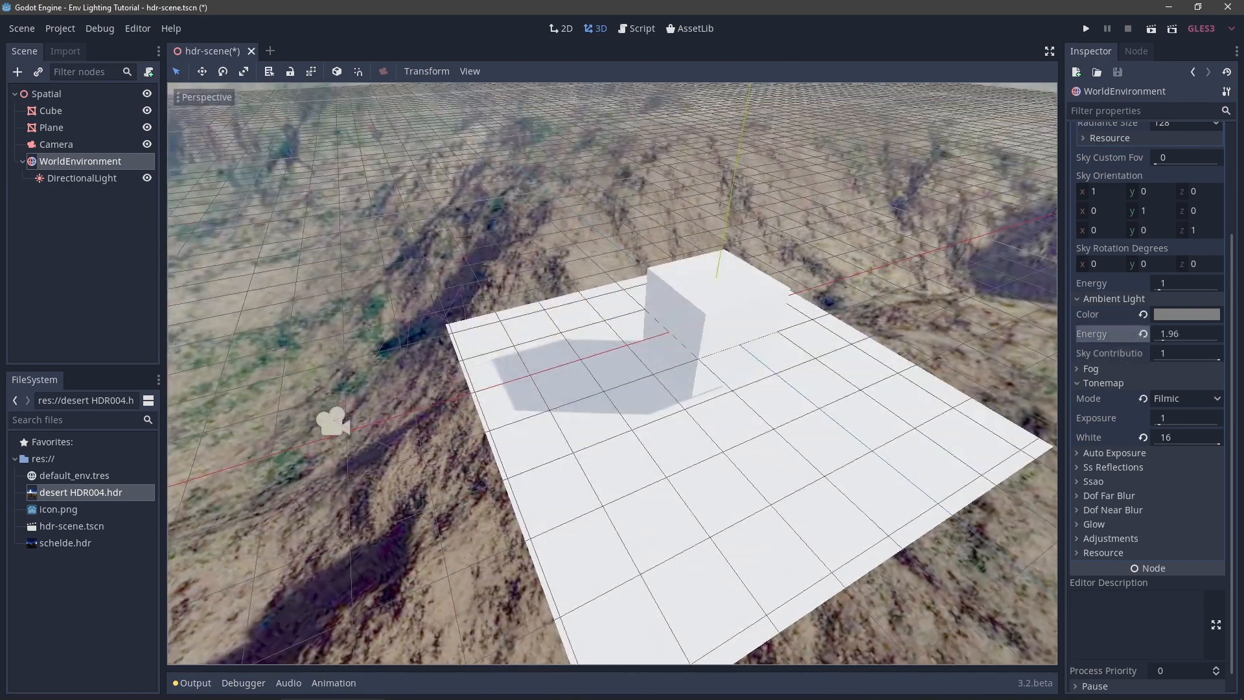
pyautogui.moveTo(623, 356); pyautogui.dragTo(624, 333, button='right')
pyautogui.click(1142, 333)
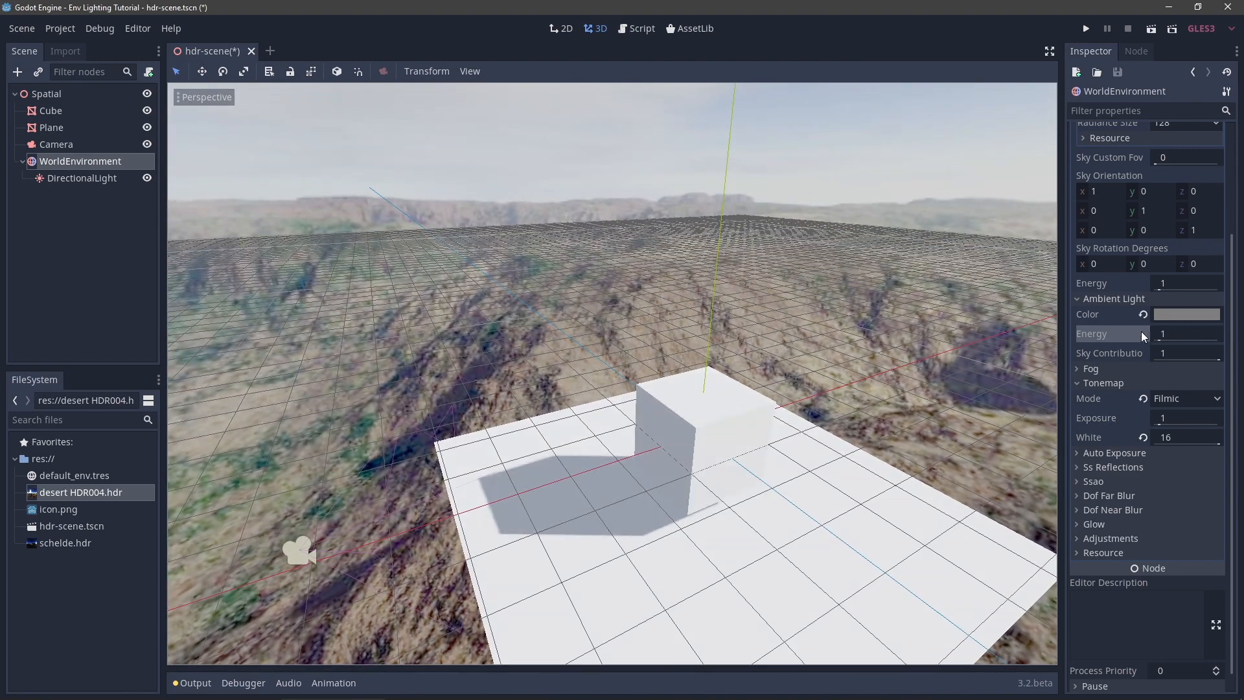
pyautogui.moveTo(1169, 336); pyautogui.dragTo(1237, 335)
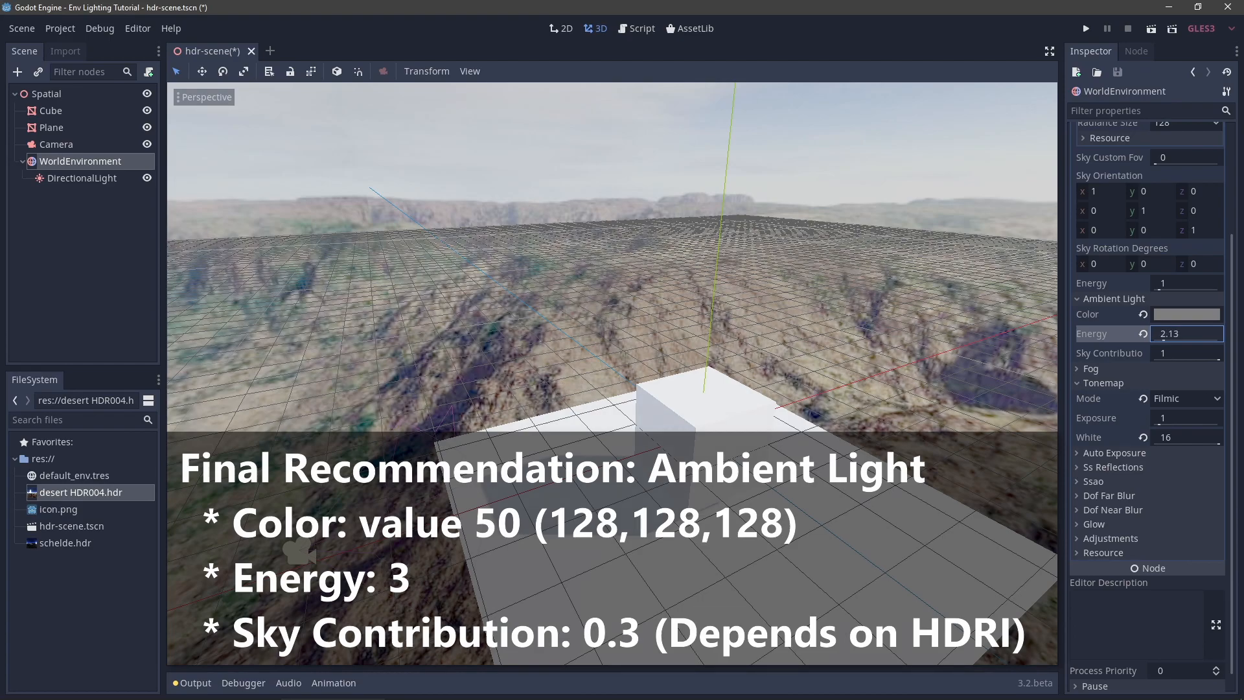
pyautogui.moveTo(586, 337); pyautogui.dragTo(616, 456, button='middle')
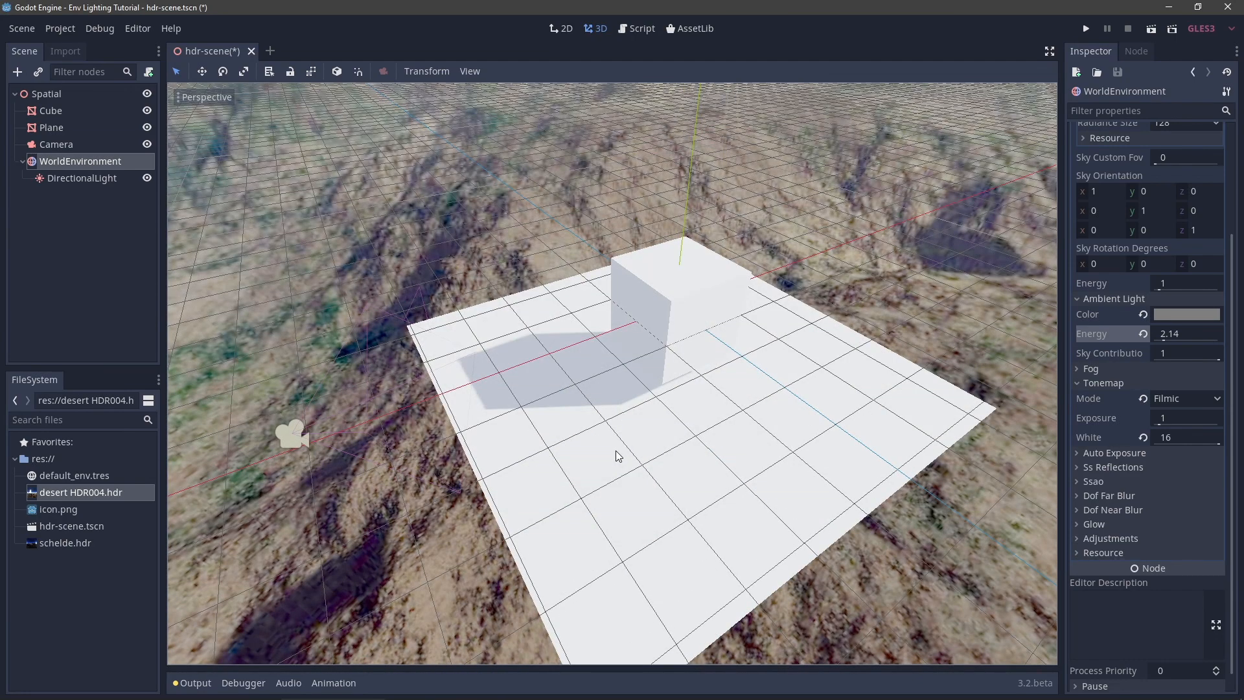
# Enlarge the ground plane's mesh to a size of 100 by 100.
pyautogui.click(616, 465)
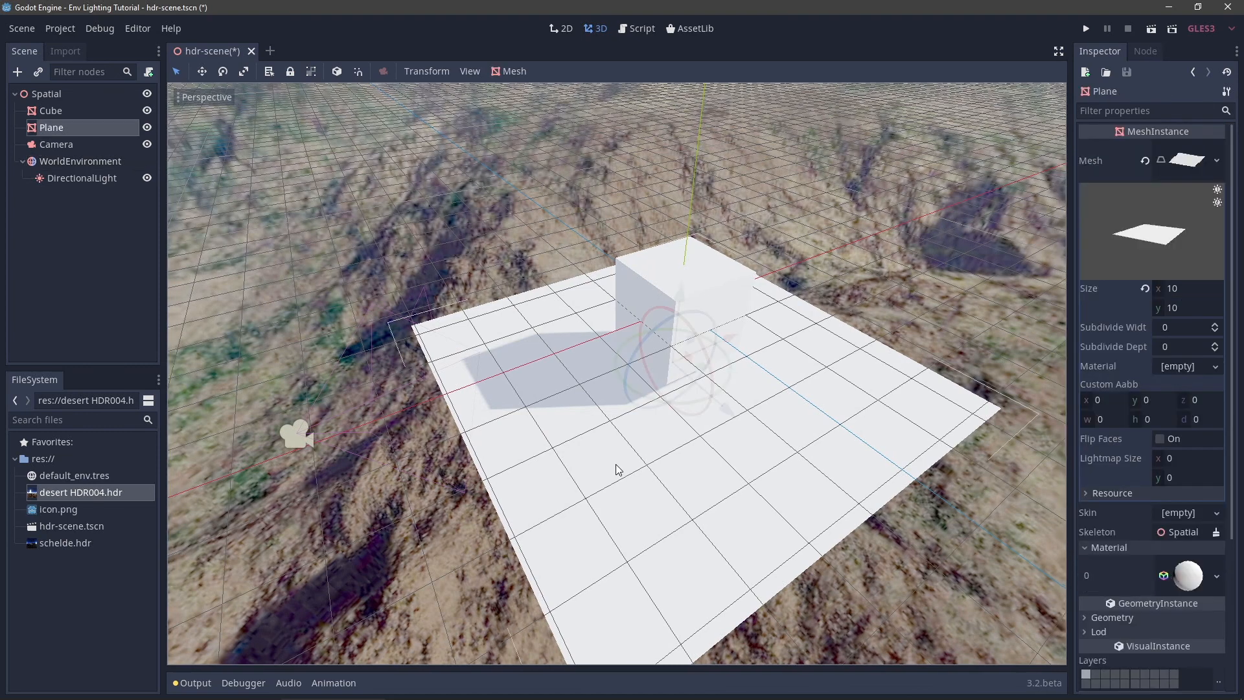
pyautogui.click(1194, 289)
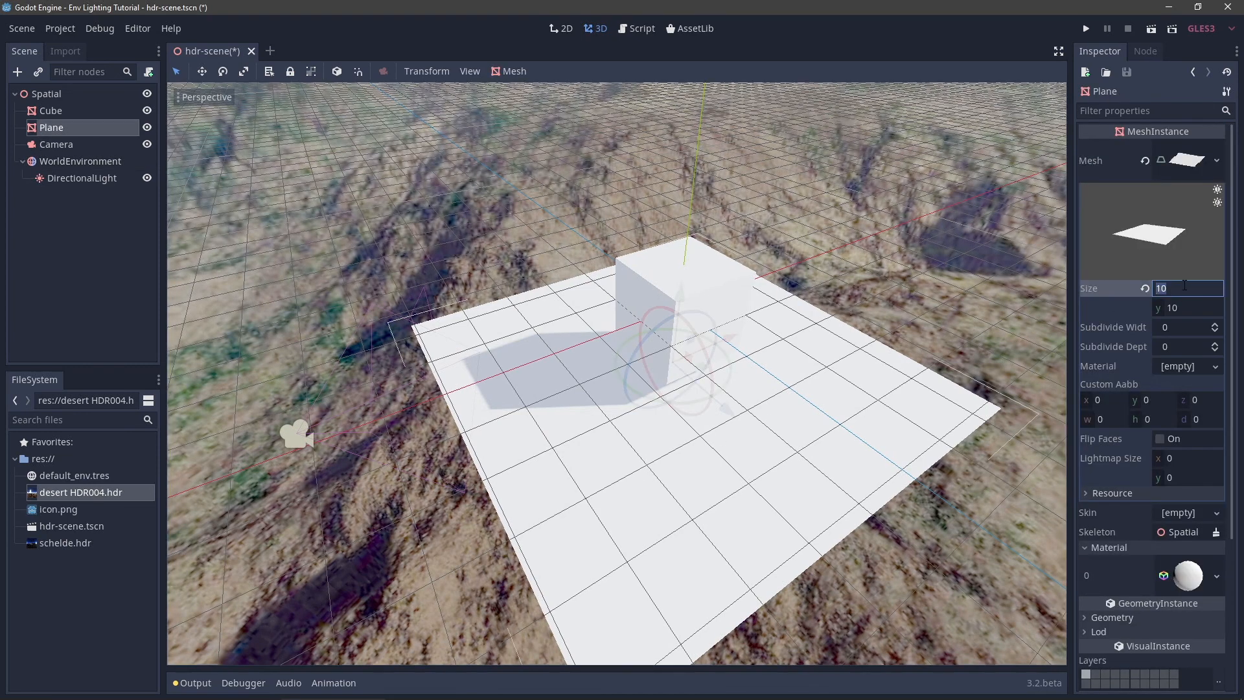
pyautogui.click(1184, 285)
pyautogui.press('Tab')
pyautogui.write('100')
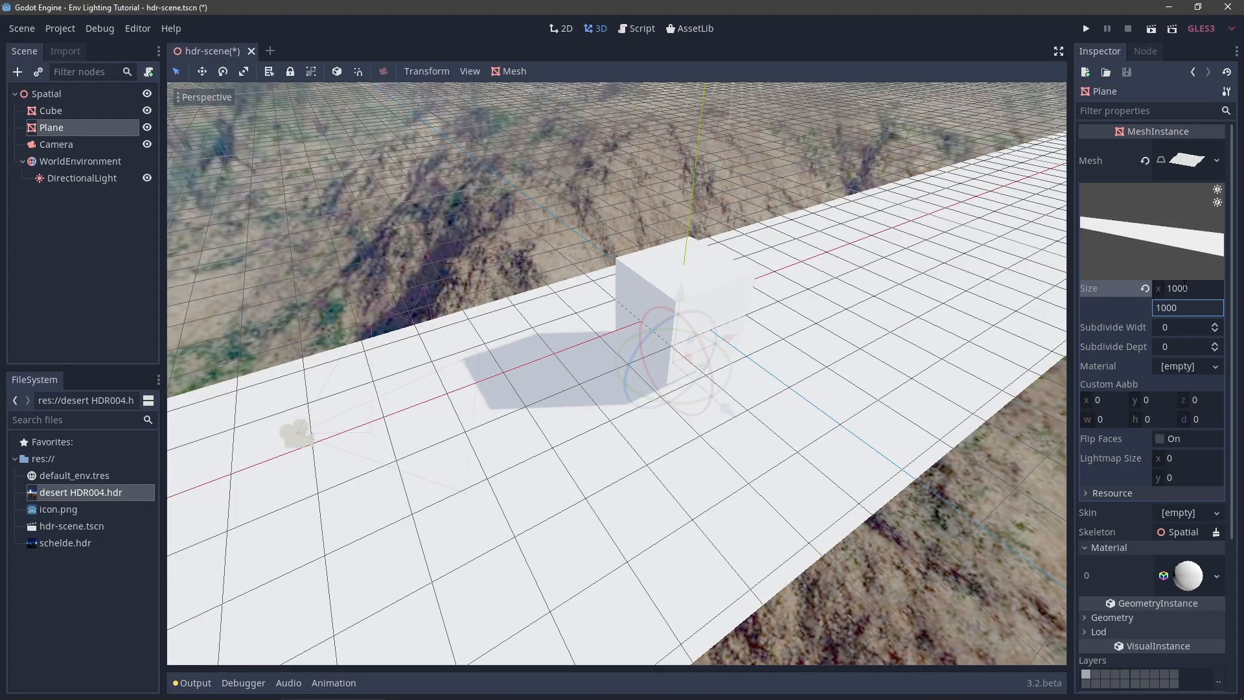
pyautogui.press('Return')
# Replace the WorldEnvironment's sky panorama with the desert HDR004 no-ground image.
pyautogui.moveTo(728, 372); pyautogui.dragTo(757, 371, button='right')
pyautogui.press('e')
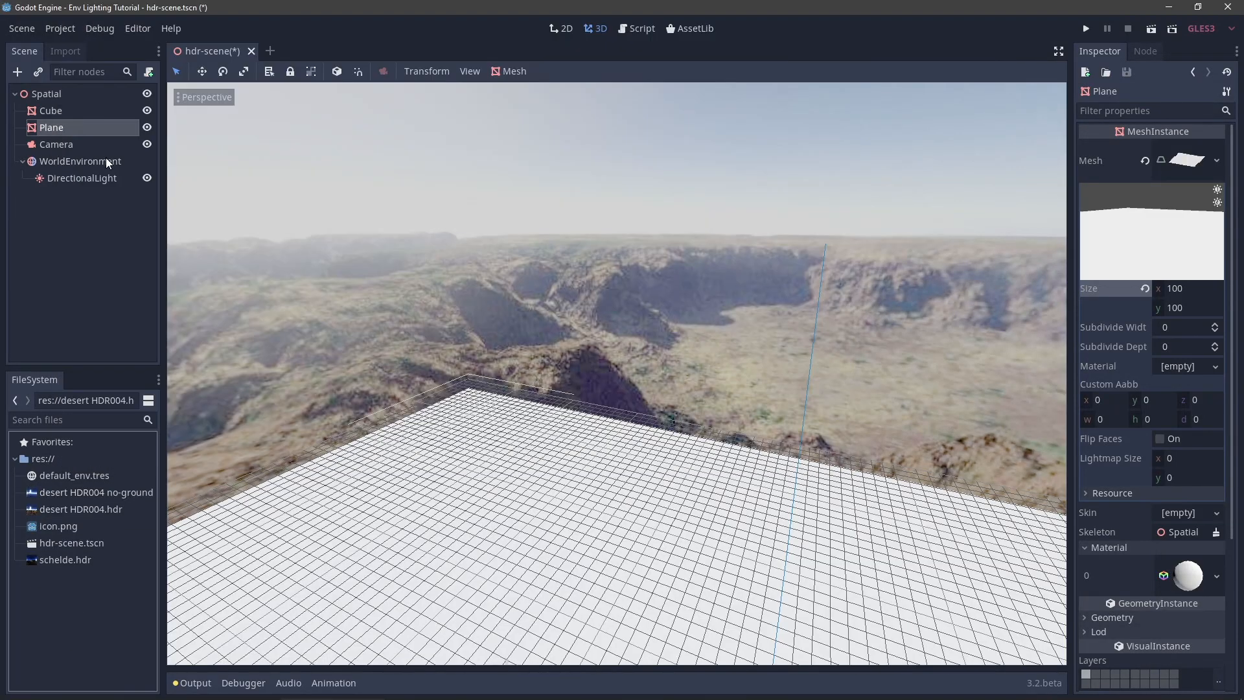
pyautogui.click(106, 159)
pyautogui.moveTo(92, 491); pyautogui.dragTo(1175, 233)
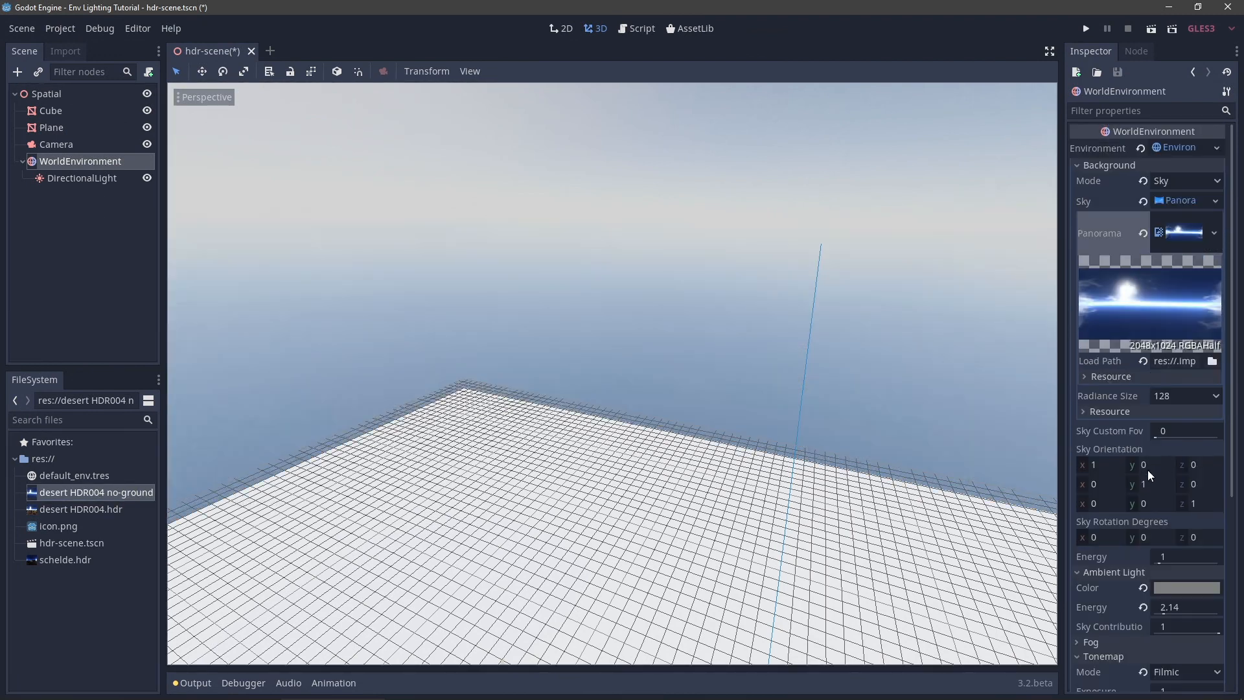
pyautogui.moveTo(478, 212); pyautogui.dragTo(592, 154, button='middle')
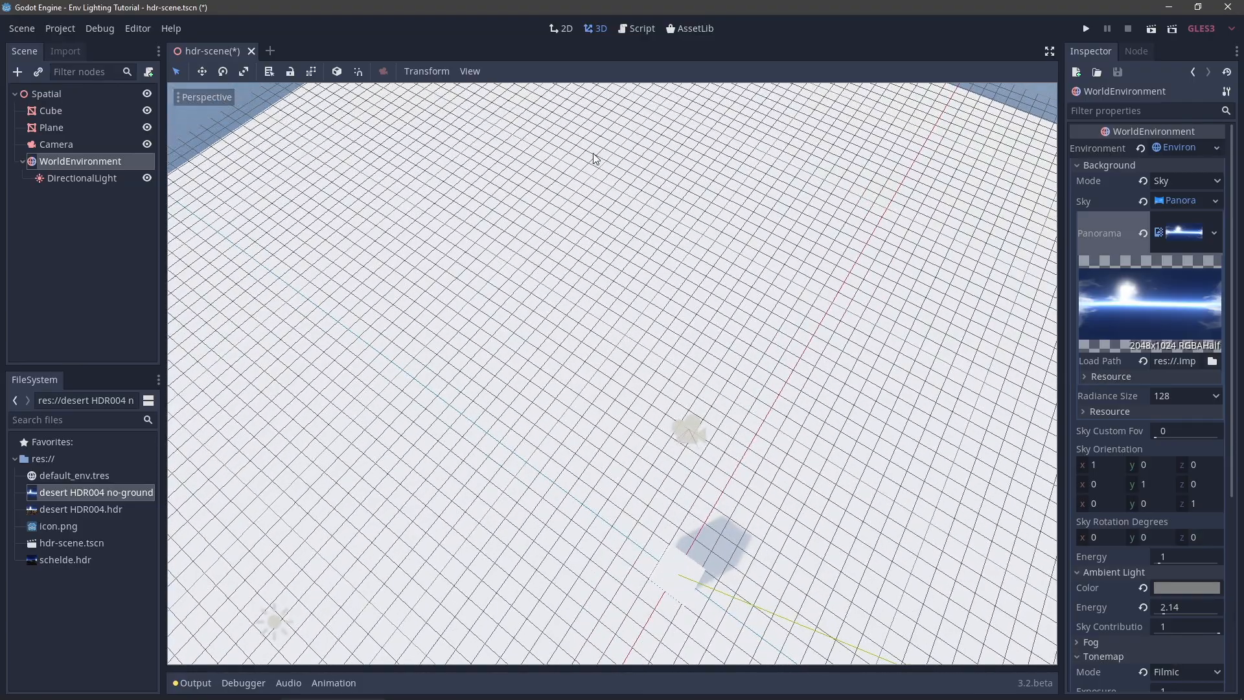
# Hide the viewport grid and bring the cube and its shadow into view.
pyautogui.click(469, 71)
pyautogui.click(510, 239)
pyautogui.moveTo(511, 239); pyautogui.dragTo(1000, 314, button='middle')
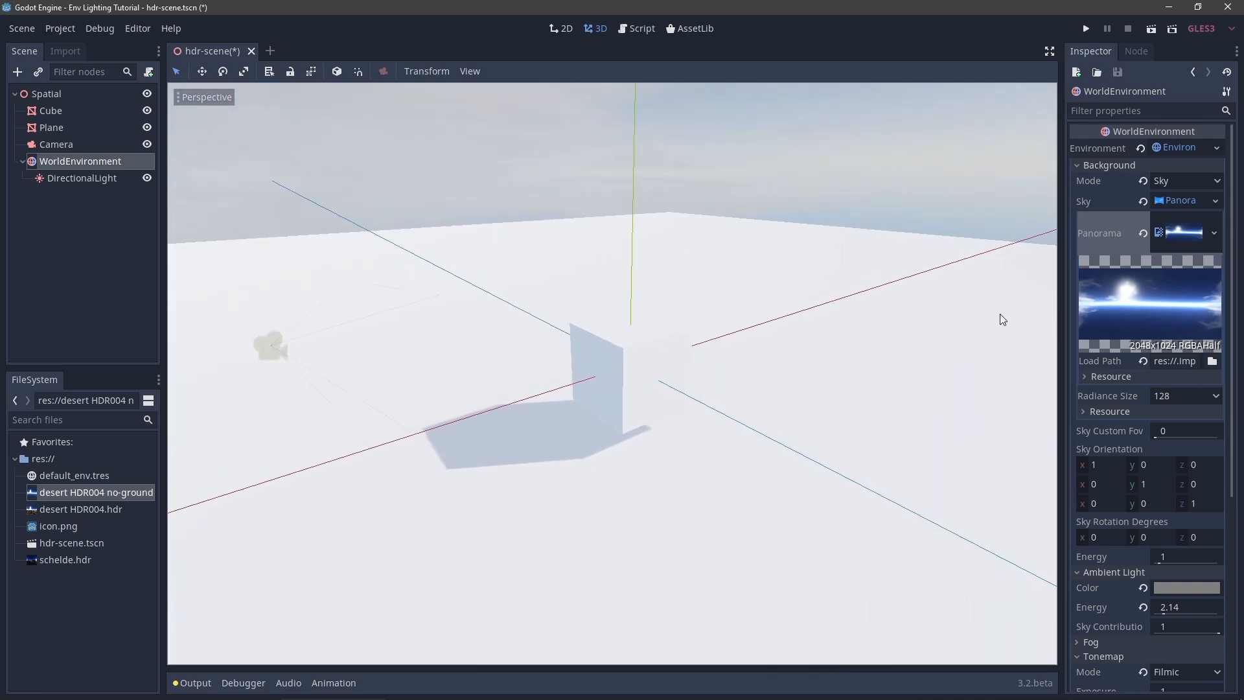
# Save the WorldEnvironment's environment resource as hdr_environment.tres in the project's root folder.
pyautogui.click(1217, 147)
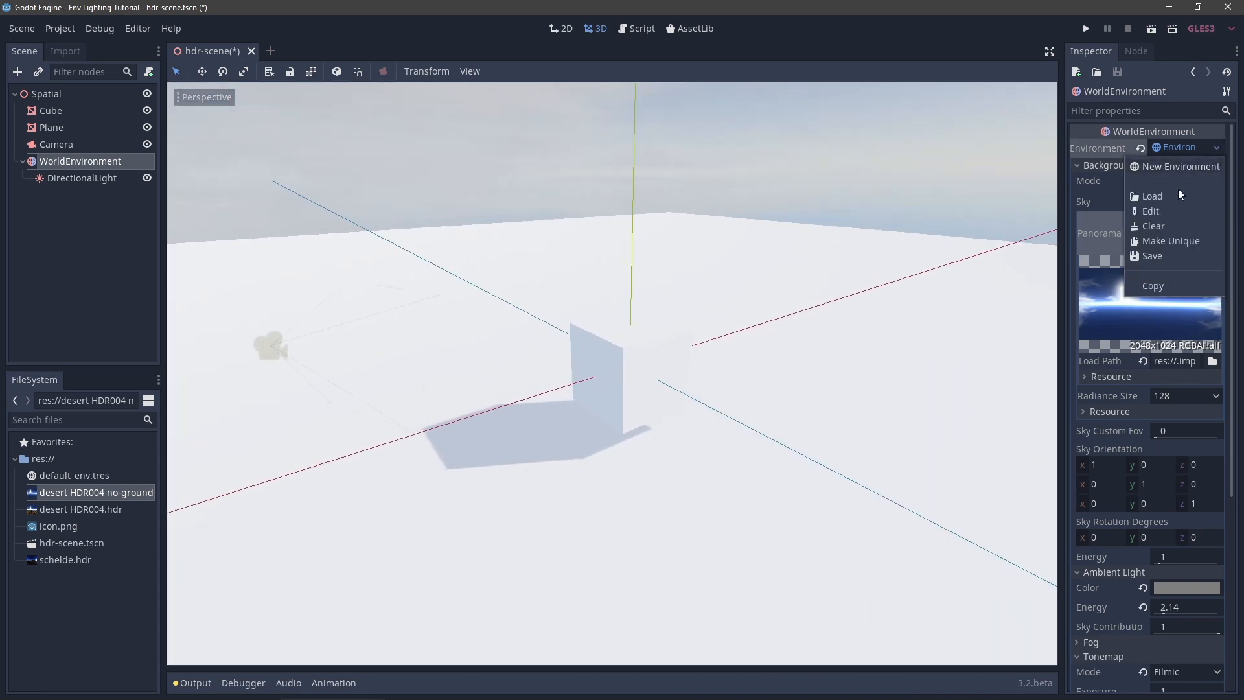
pyautogui.click(1150, 262)
pyautogui.hotkey('shift', 'Right')
pyautogui.hotkey('shift', 'Right')
pyautogui.hotkey('shift', 'Right')
pyautogui.write('hdr')
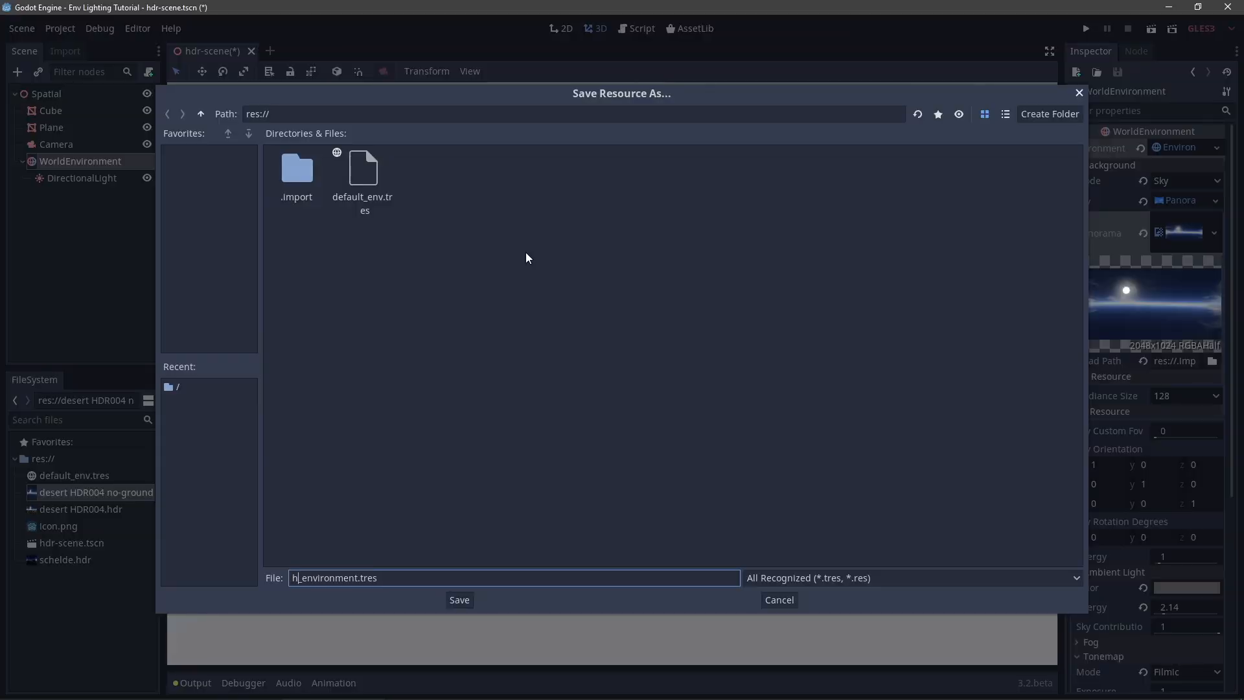
pyautogui.click(458, 599)
# Try default_env.tres as the environment with the directional light hidden, and restore hdr_environment.tres with the light visible.
pyautogui.moveTo(486, 574); pyautogui.dragTo(325, 358, button='middle')
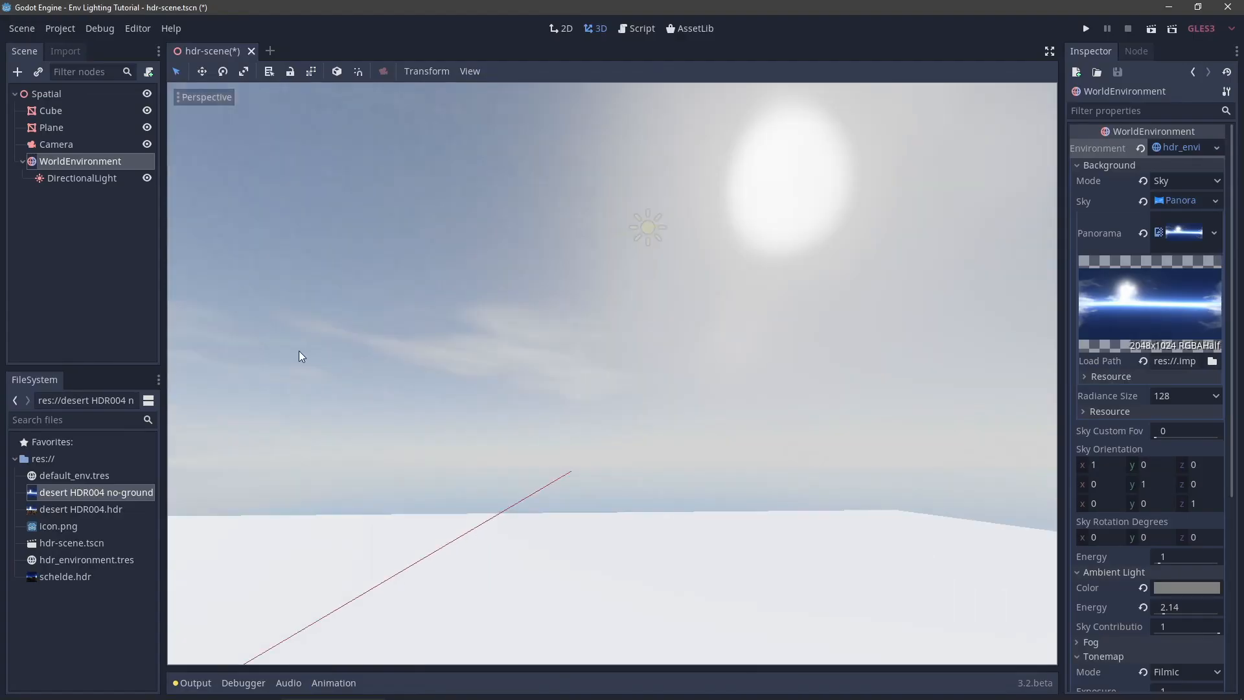
pyautogui.moveTo(68, 476); pyautogui.dragTo(1183, 144)
pyautogui.moveTo(612, 373); pyautogui.dragTo(680, 341, button='right')
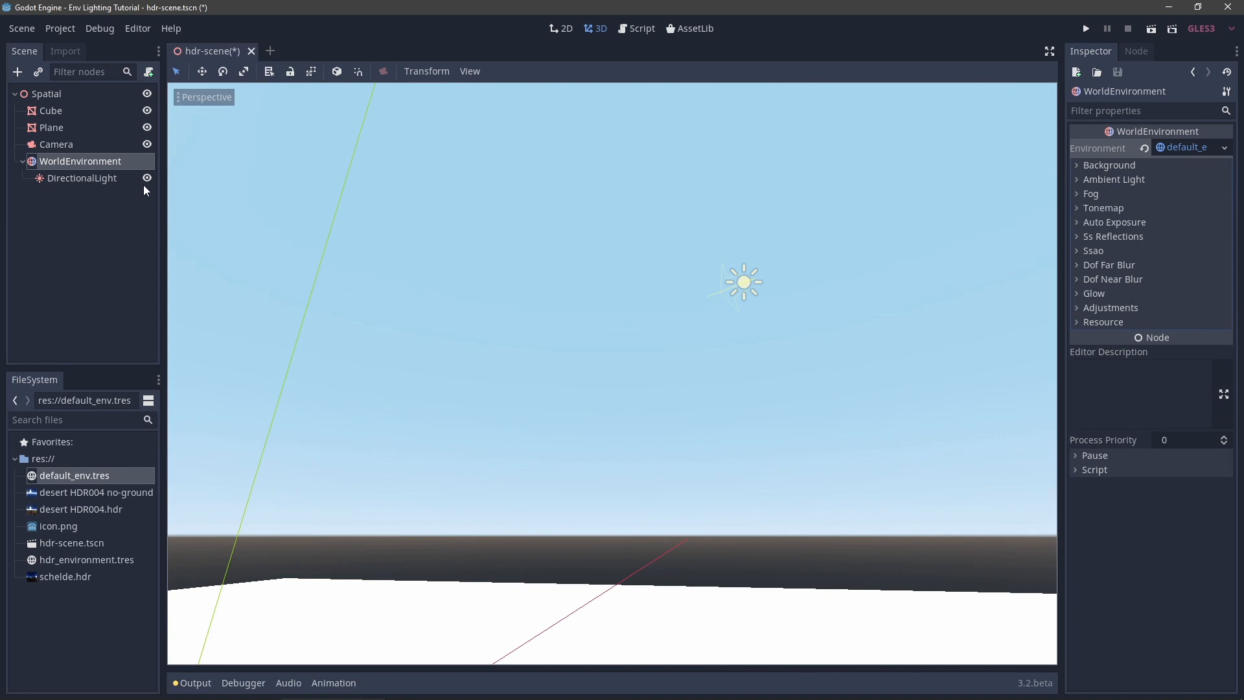
pyautogui.moveTo(397, 292); pyautogui.dragTo(623, 358, button='right')
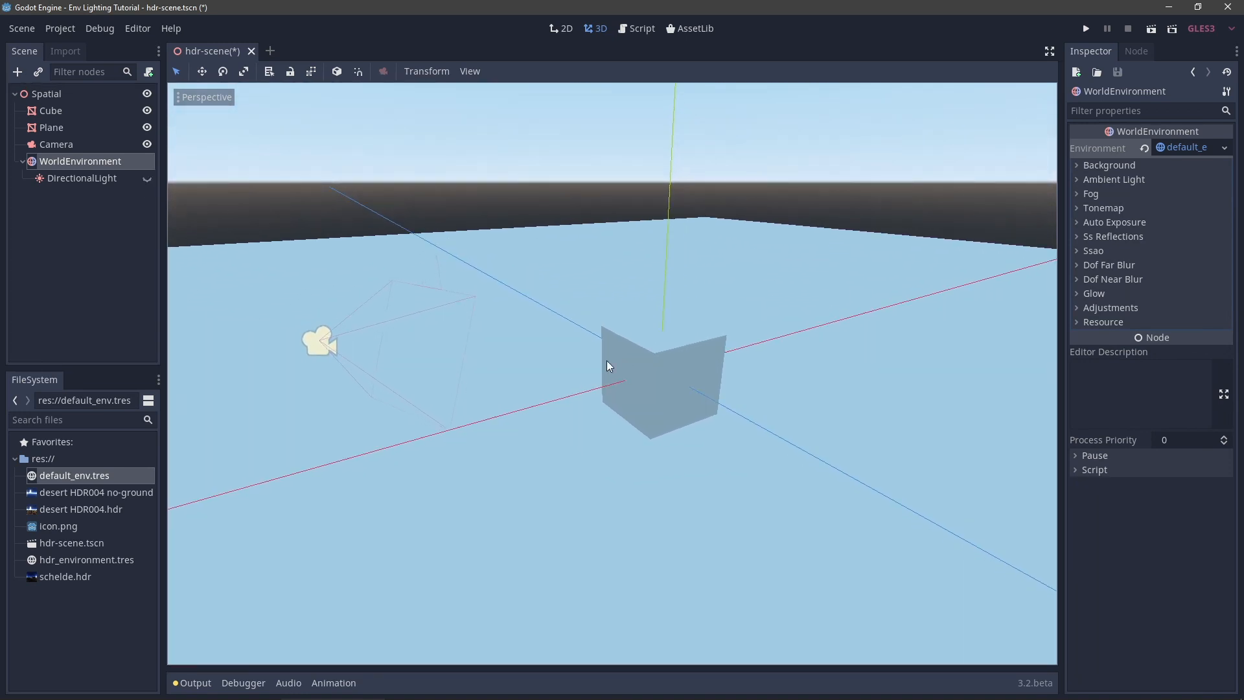
pyautogui.moveTo(79, 561); pyautogui.dragTo(1188, 154)
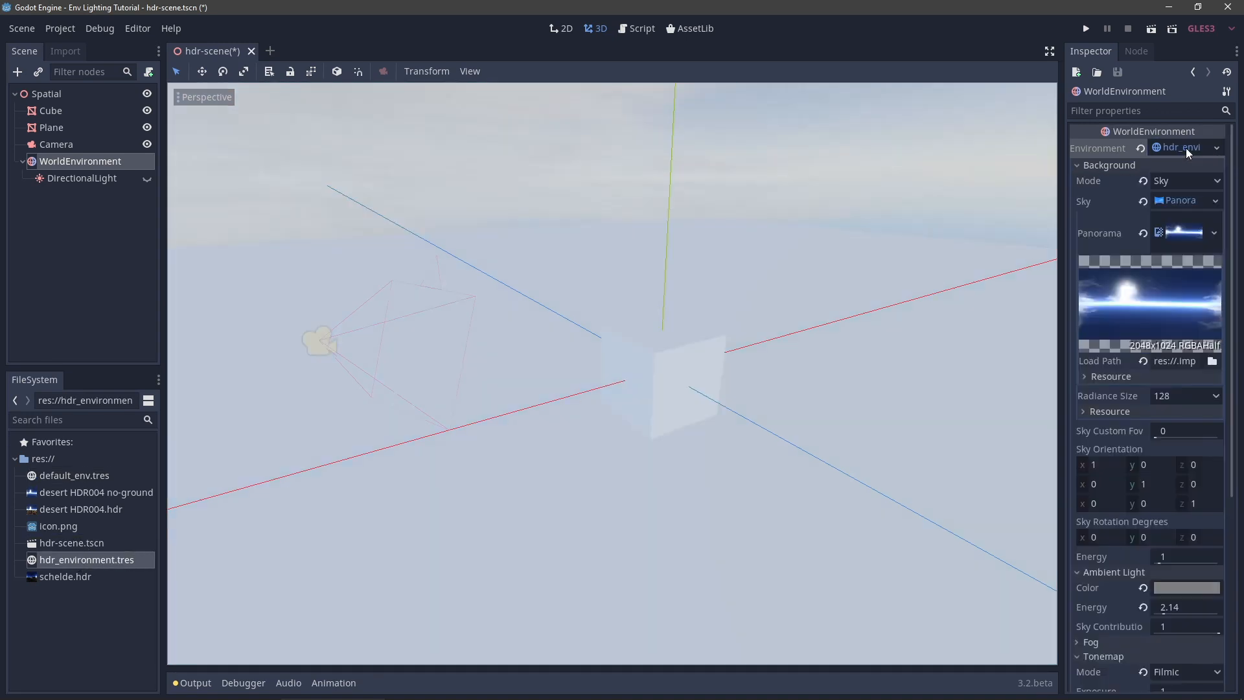
pyautogui.click(147, 178)
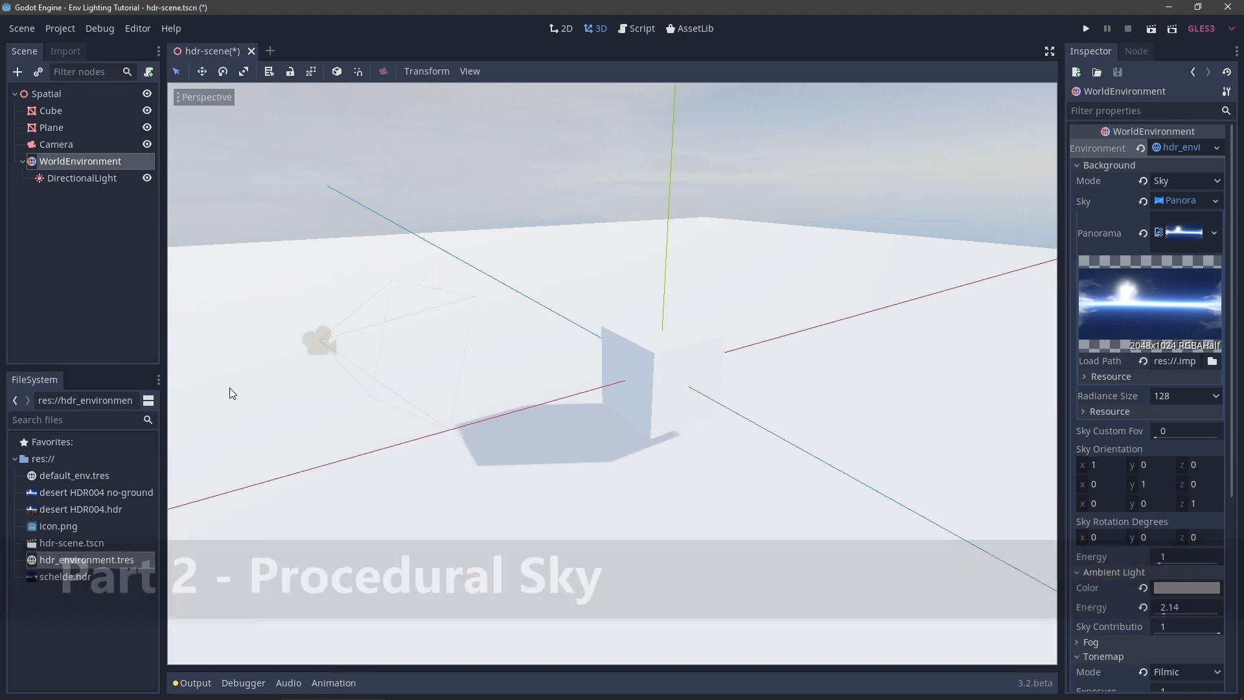
# Replace the WorldEnvironment's saved HDR resource with a new, empty environment.
pyautogui.click(1216, 147)
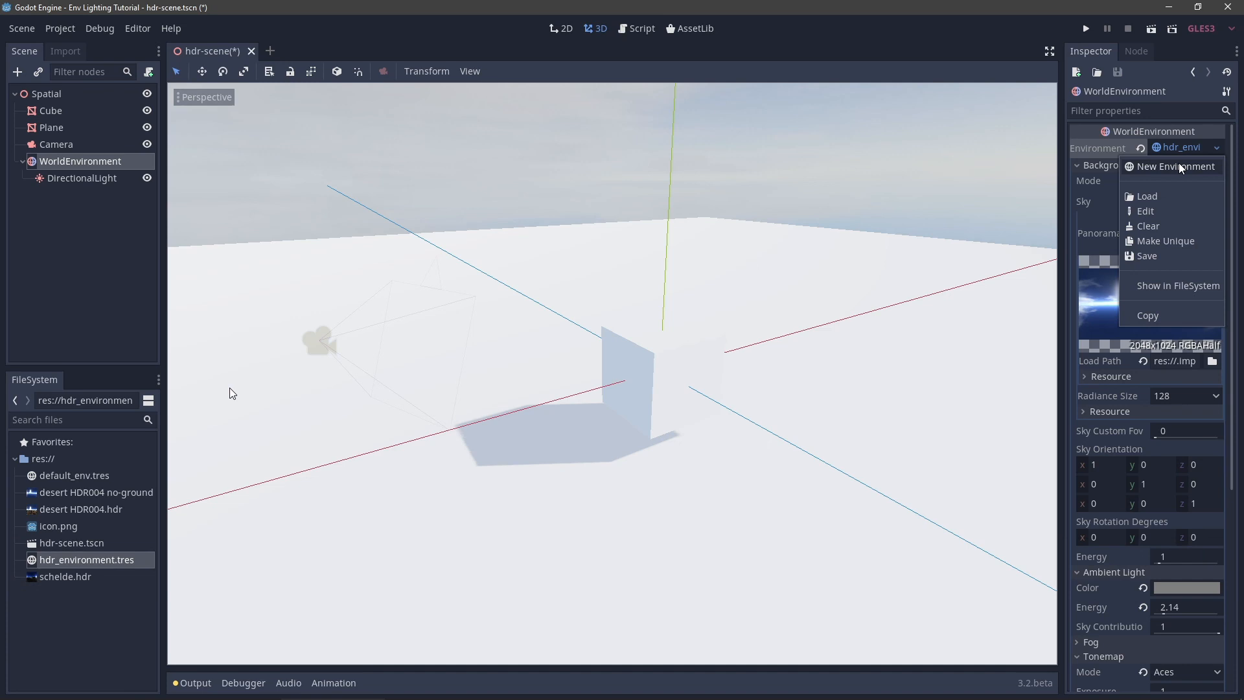
pyautogui.click(1176, 166)
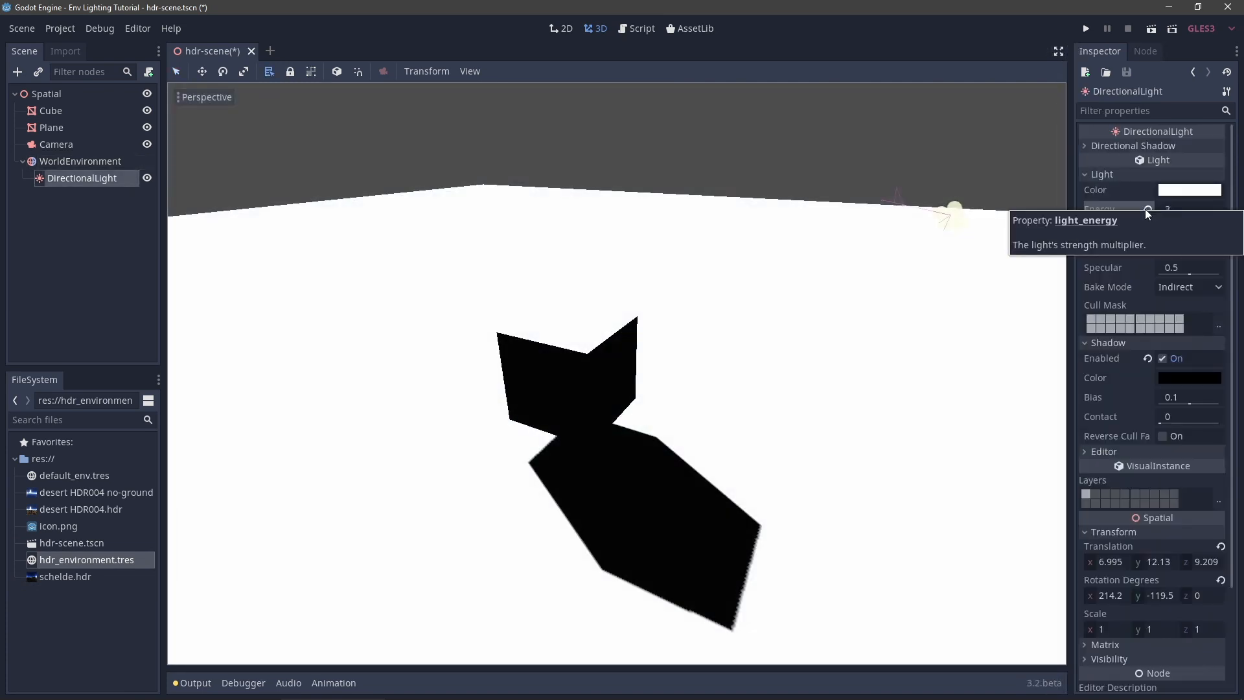
# Set the WorldEnvironment's background mode to Sky and assign a new ProceduralSky to it.
pyautogui.moveTo(1145, 210); pyautogui.dragTo(1083, 212)
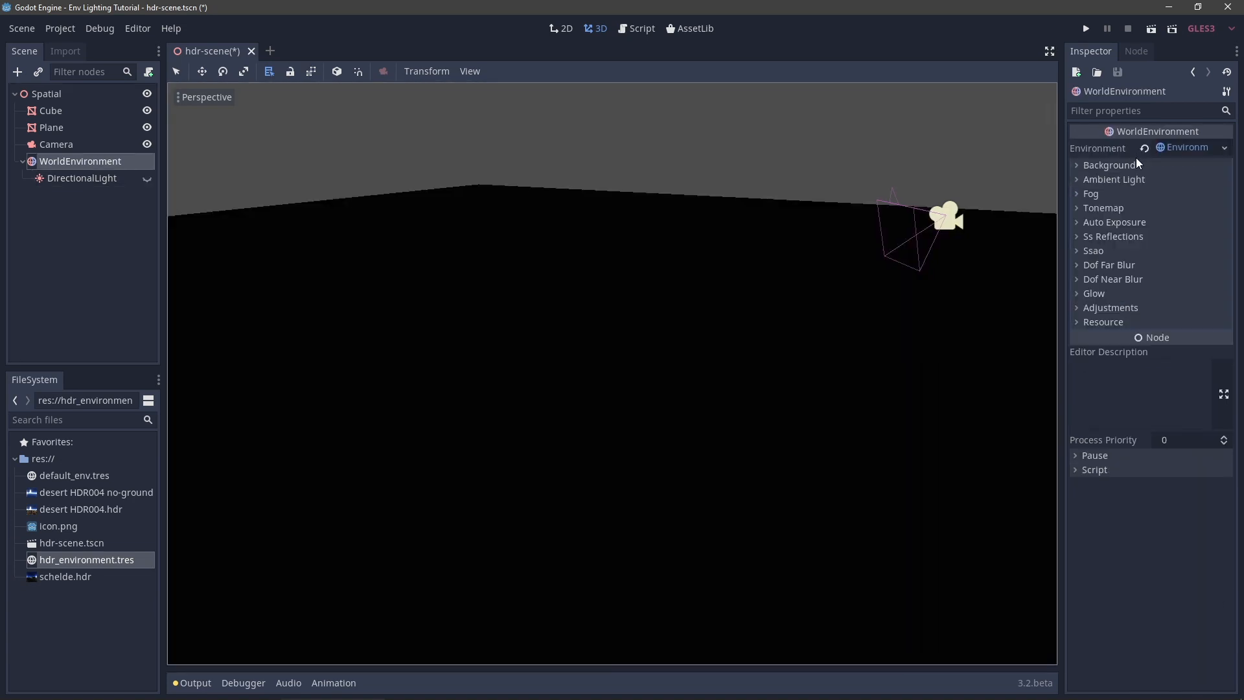
pyautogui.click(1118, 162)
pyautogui.click(1163, 182)
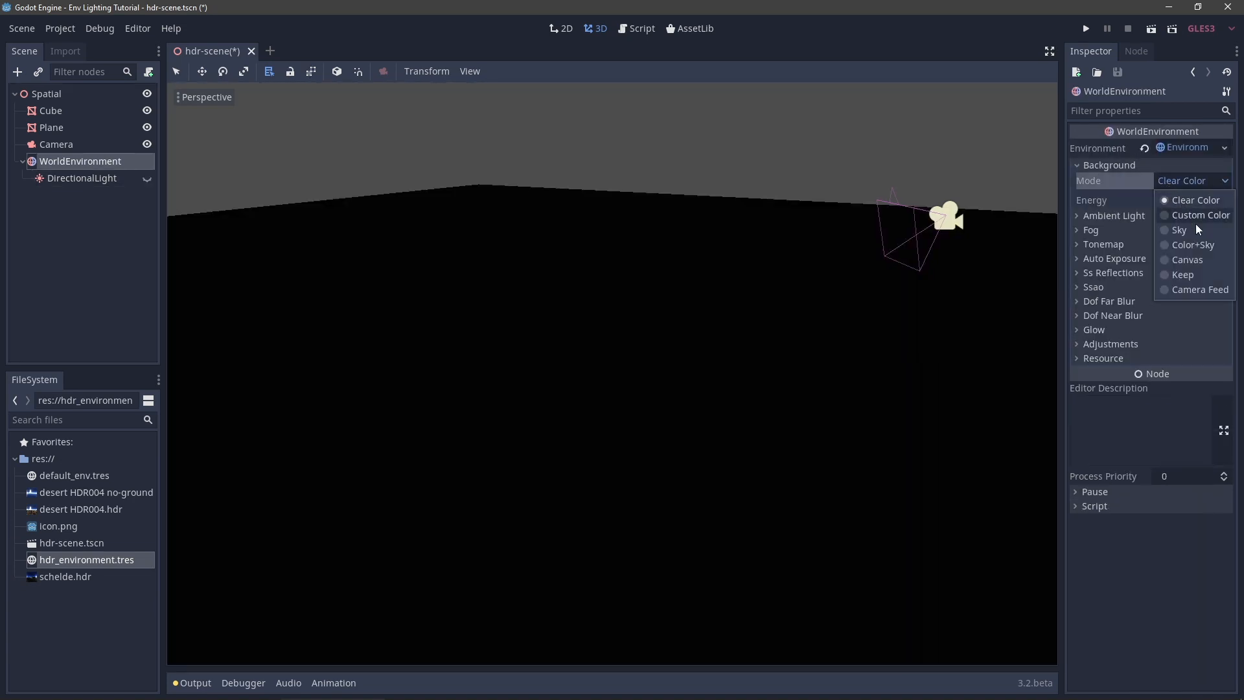
pyautogui.click(1195, 230)
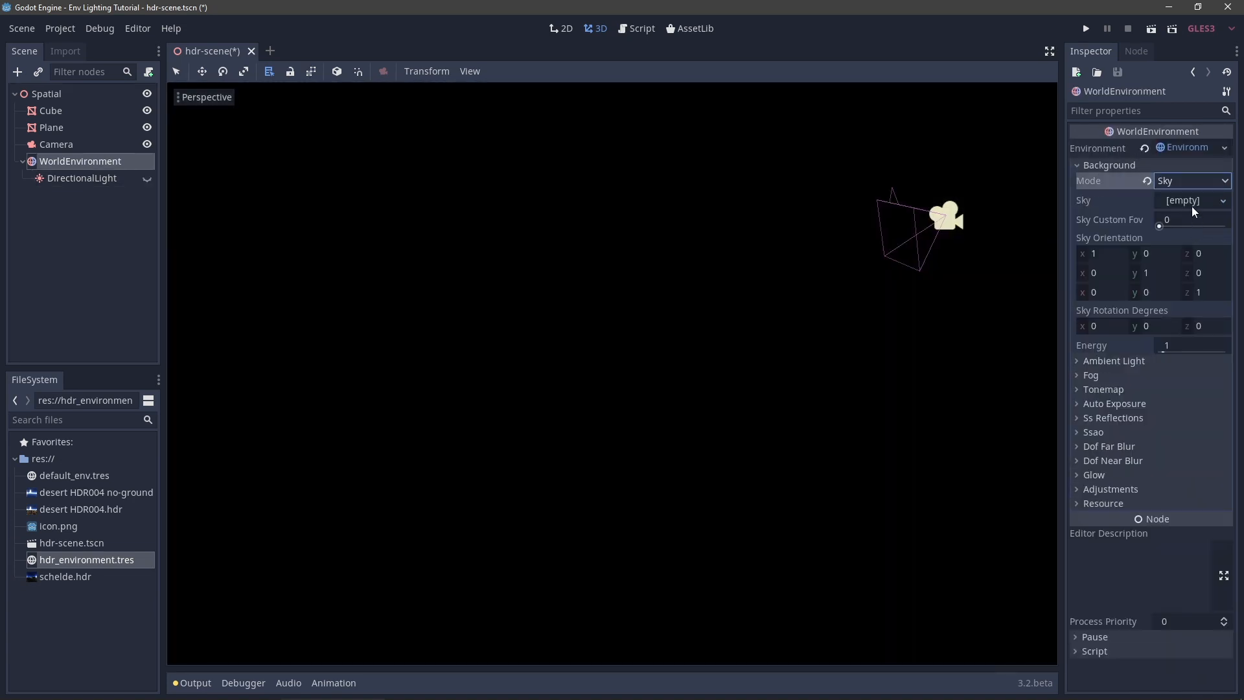
pyautogui.click(1189, 202)
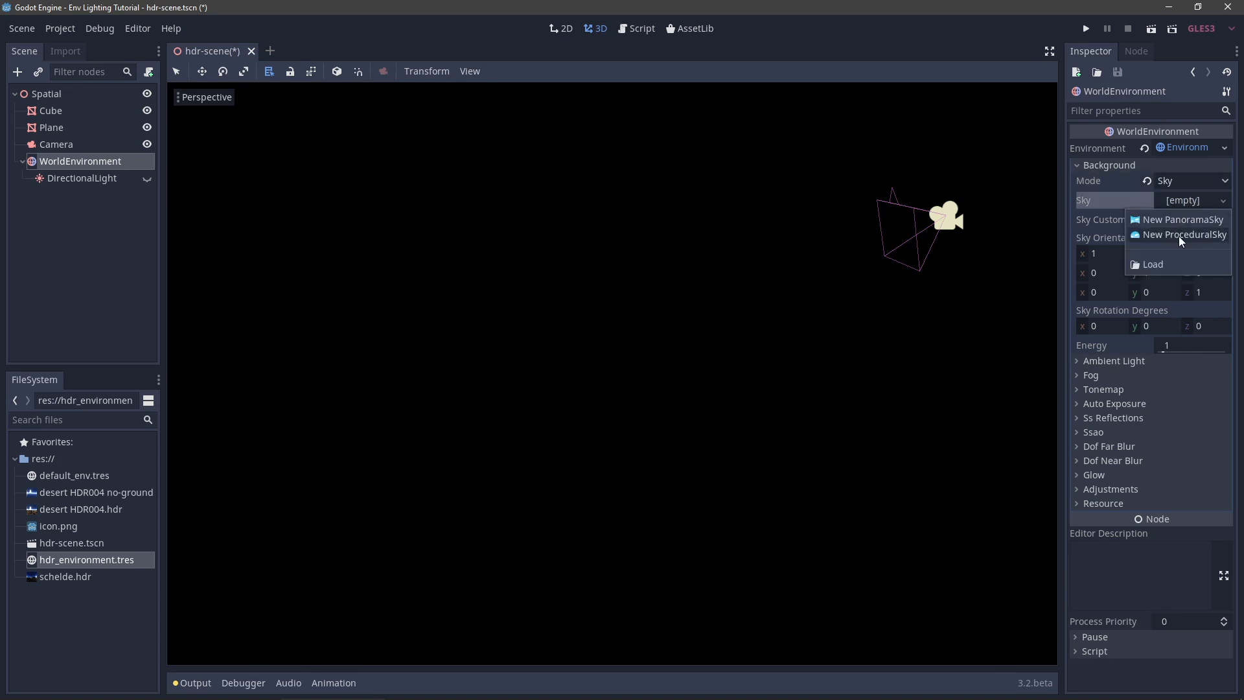
pyautogui.click(1179, 236)
pyautogui.moveTo(984, 309); pyautogui.dragTo(811, 374, button='middle')
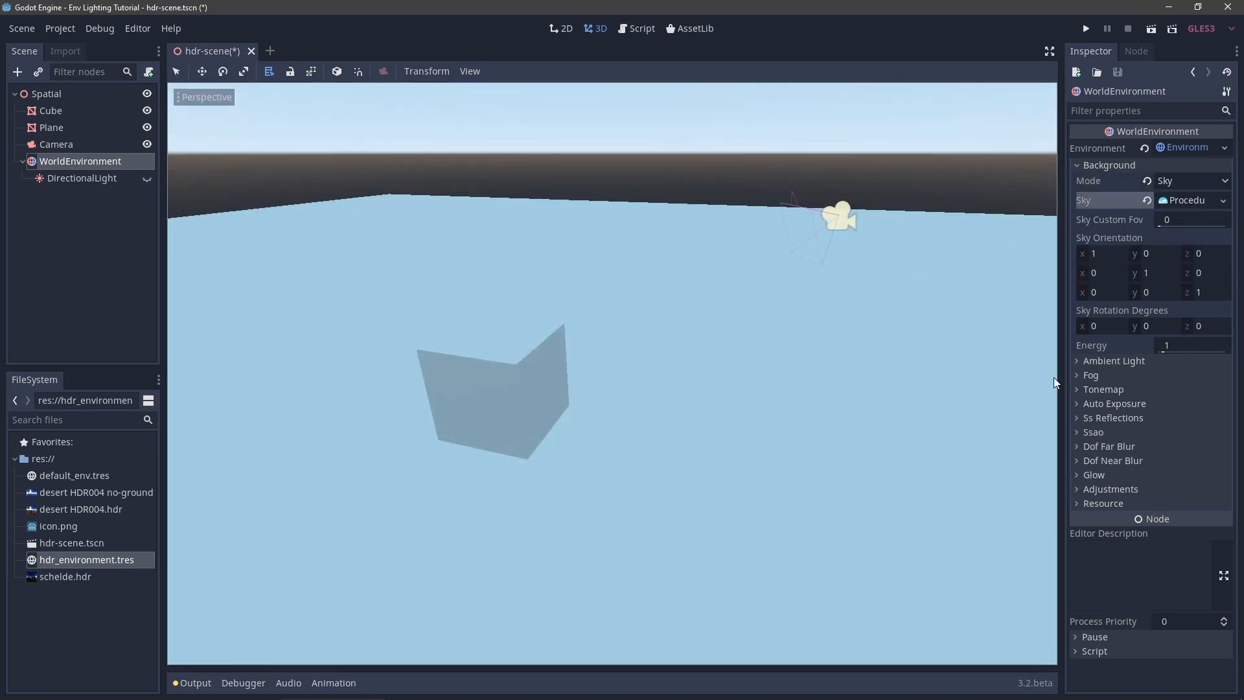
# Set the environment's tonemap mode to Filmic with a white value of 16.
pyautogui.click(1083, 389)
pyautogui.click(1190, 405)
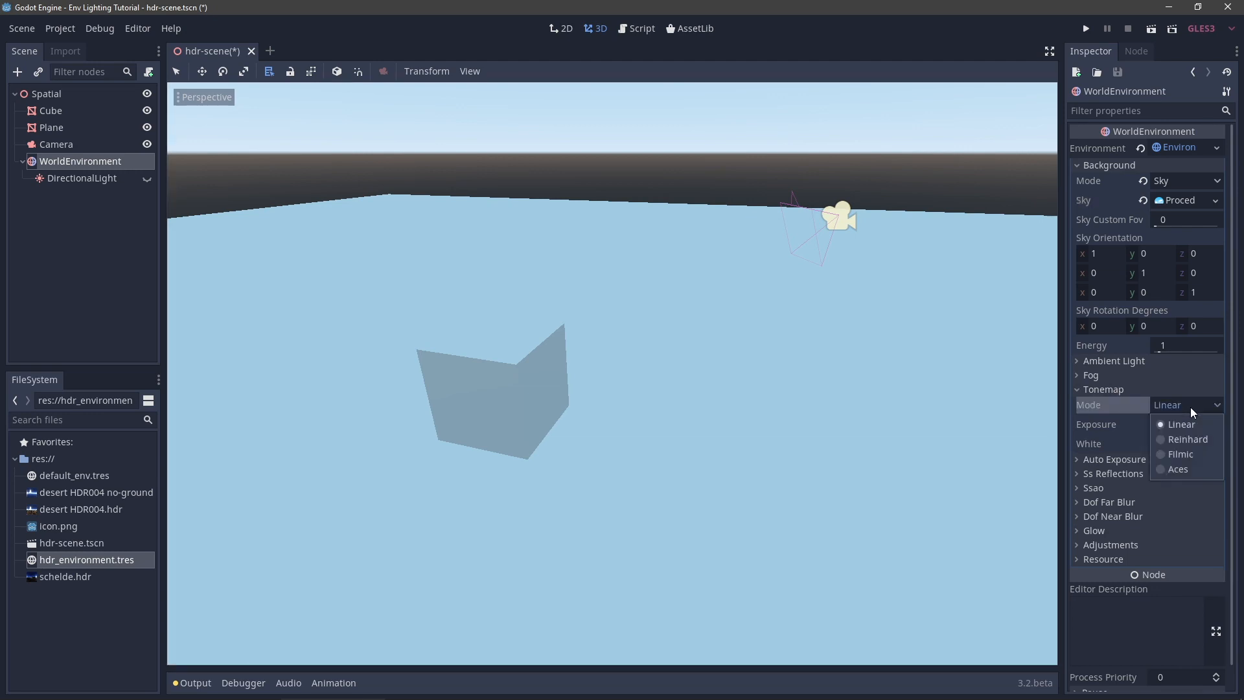
pyautogui.click(1176, 449)
pyautogui.click(1168, 443)
pyautogui.write('16')
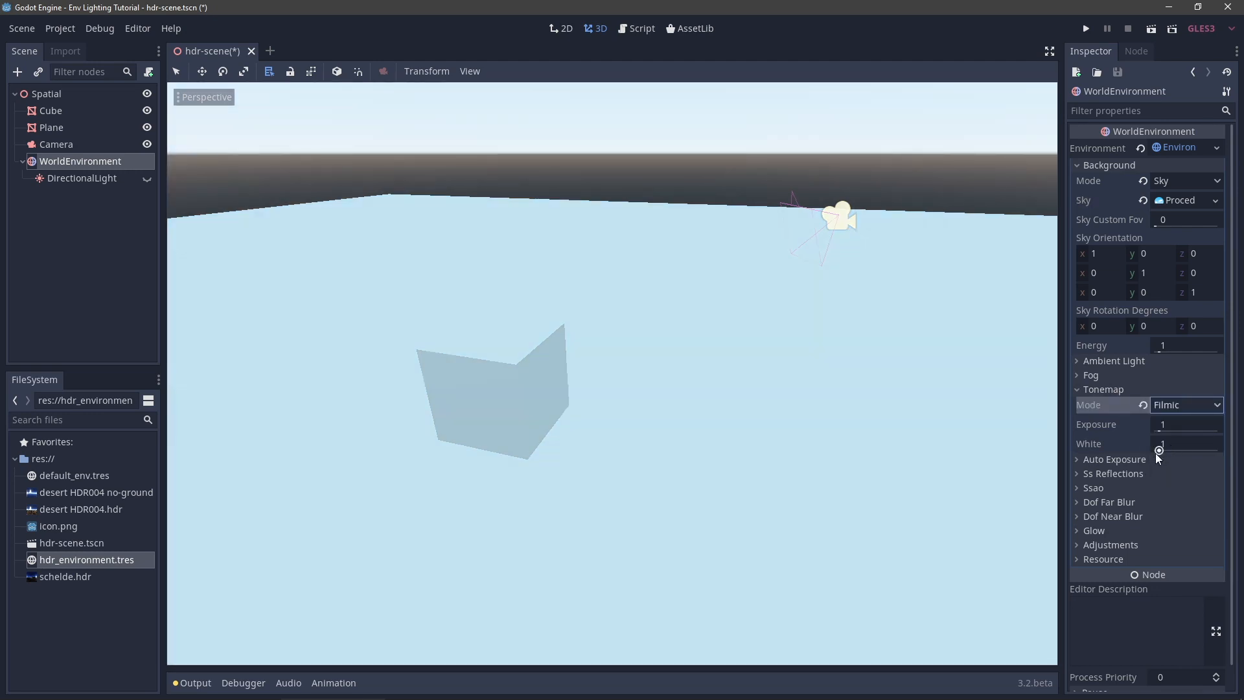
pyautogui.press('Return')
# Open the procedural sky's properties, try a sky energy of about 4.12, and reset it to the default.
pyautogui.click(1179, 201)
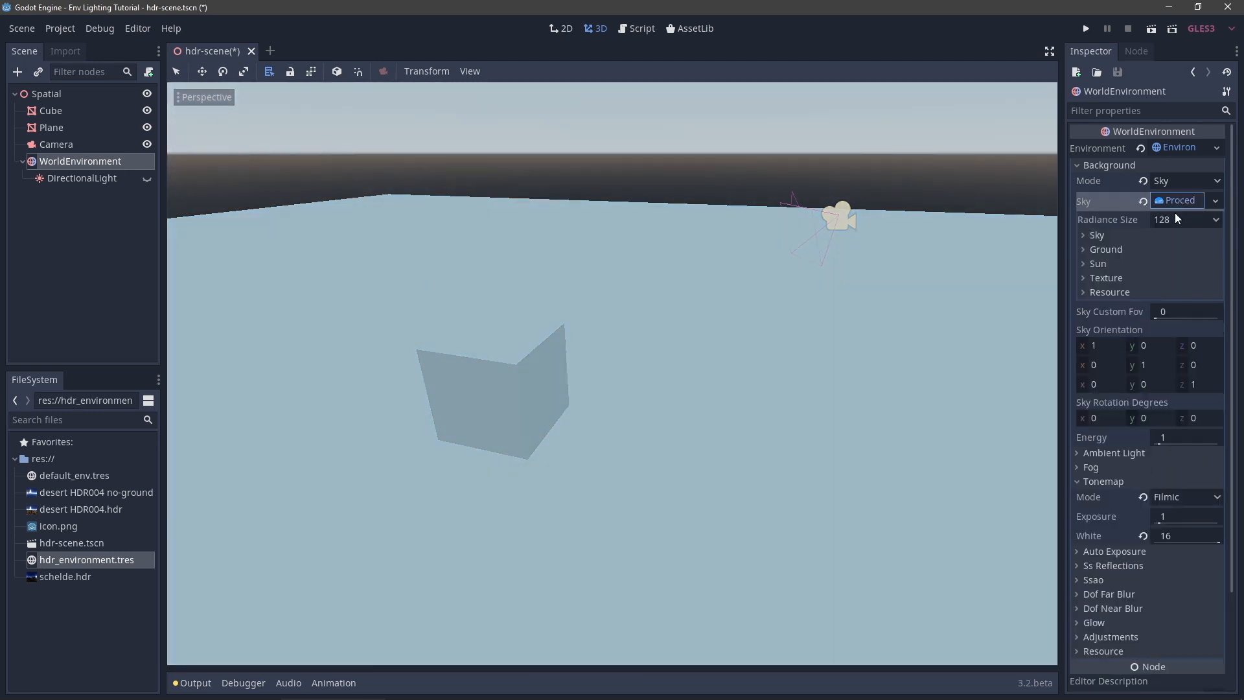
pyautogui.click(1097, 235)
pyautogui.moveTo(1185, 315); pyautogui.dragTo(1211, 315)
pyautogui.moveTo(777, 362); pyautogui.dragTo(622, 361, button='right')
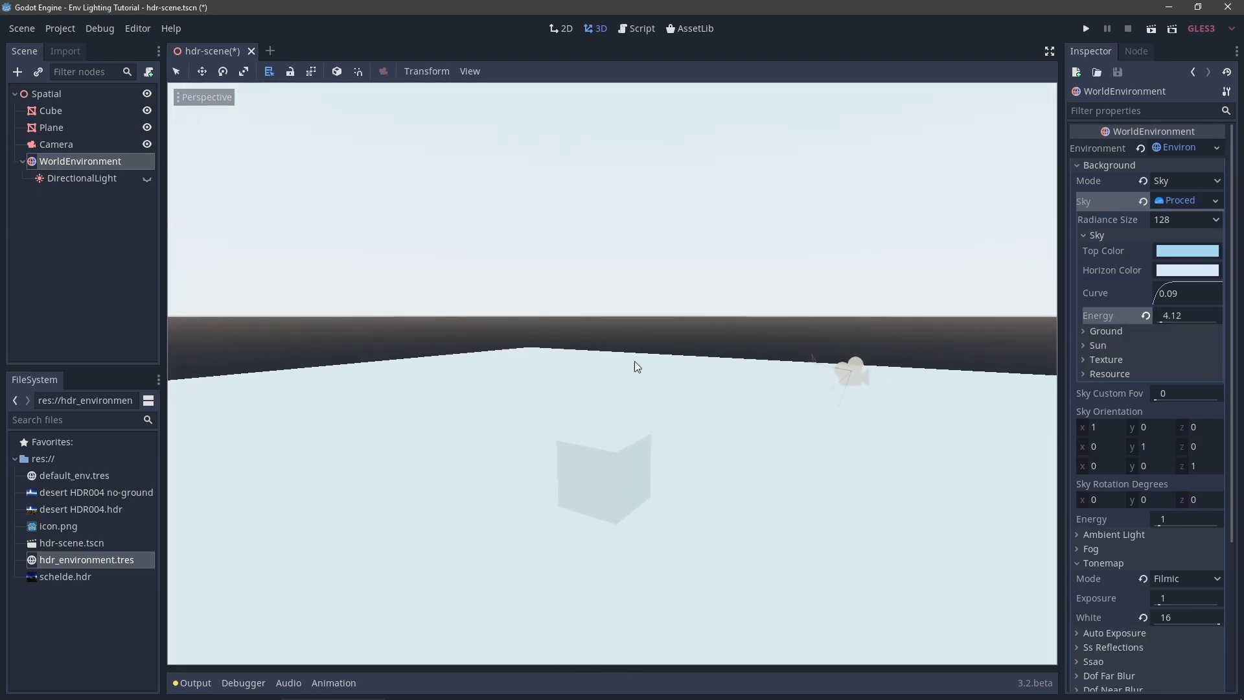
pyautogui.click(1145, 315)
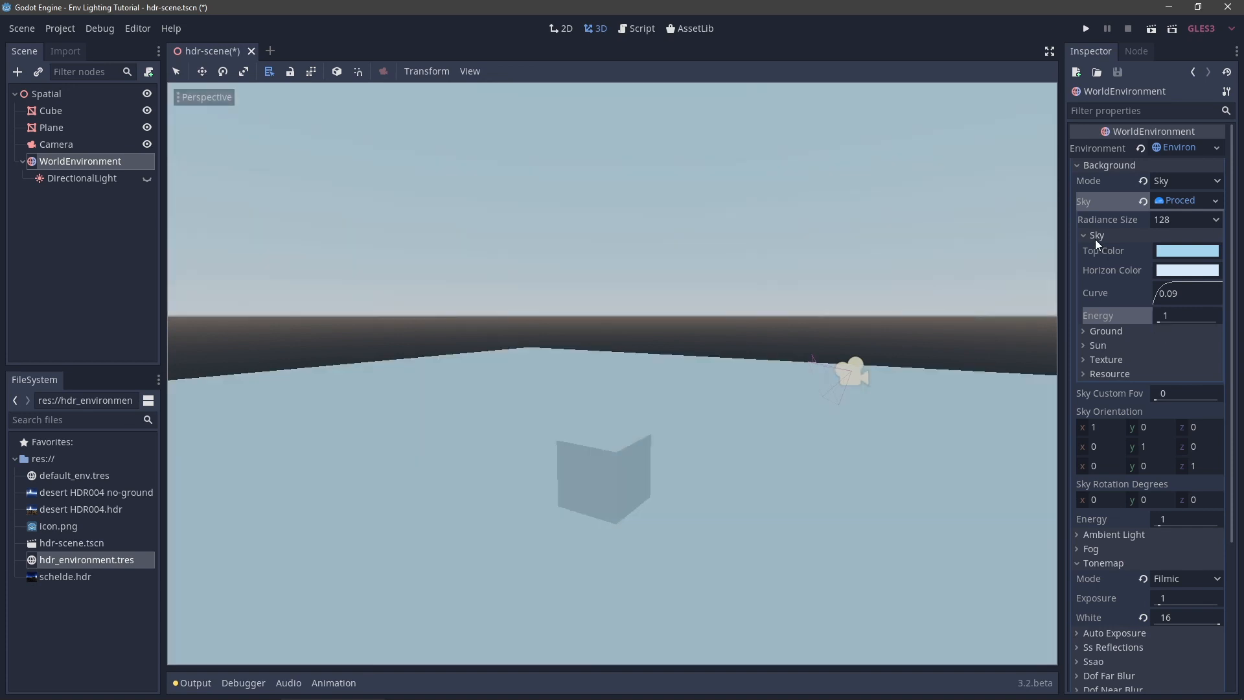
# Try a higher ground energy in the procedural sky and reset it to the default.
pyautogui.click(1105, 331)
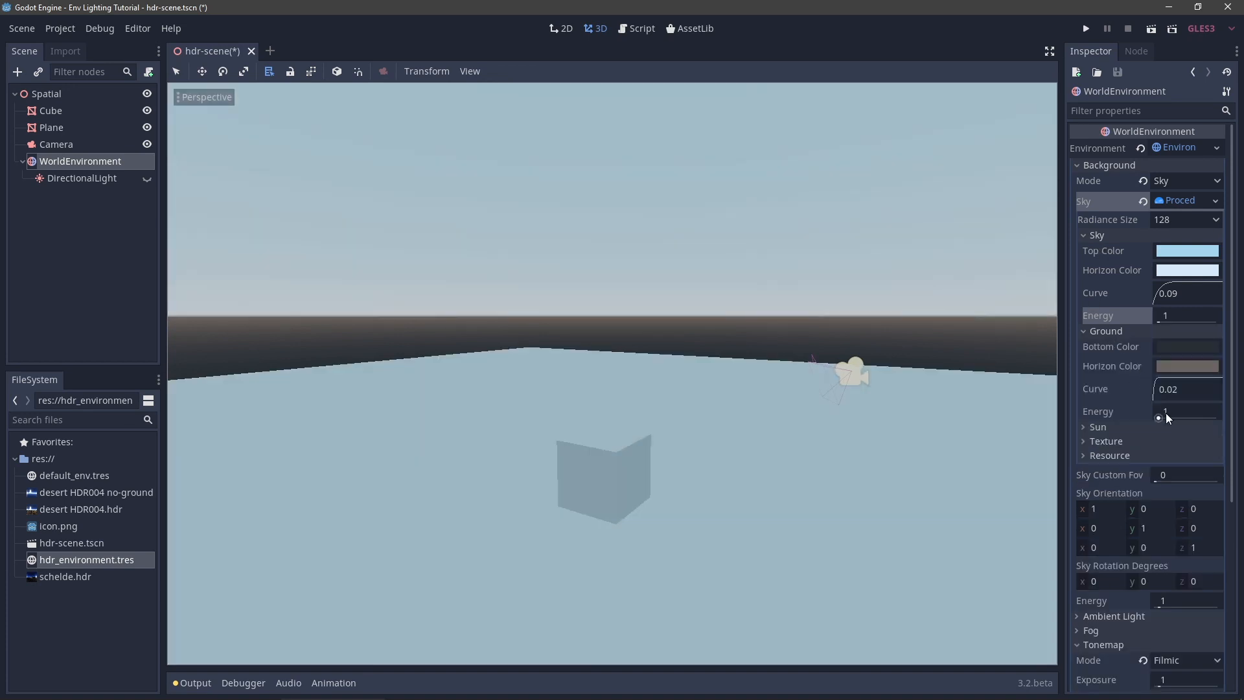
pyautogui.moveTo(1171, 413)
pyautogui.mouseDown()
pyautogui.moveTo(1203, 418)
pyautogui.moveTo(1173, 415)
pyautogui.moveTo(1192, 414)
pyautogui.mouseUp()
pyautogui.click(1145, 411)
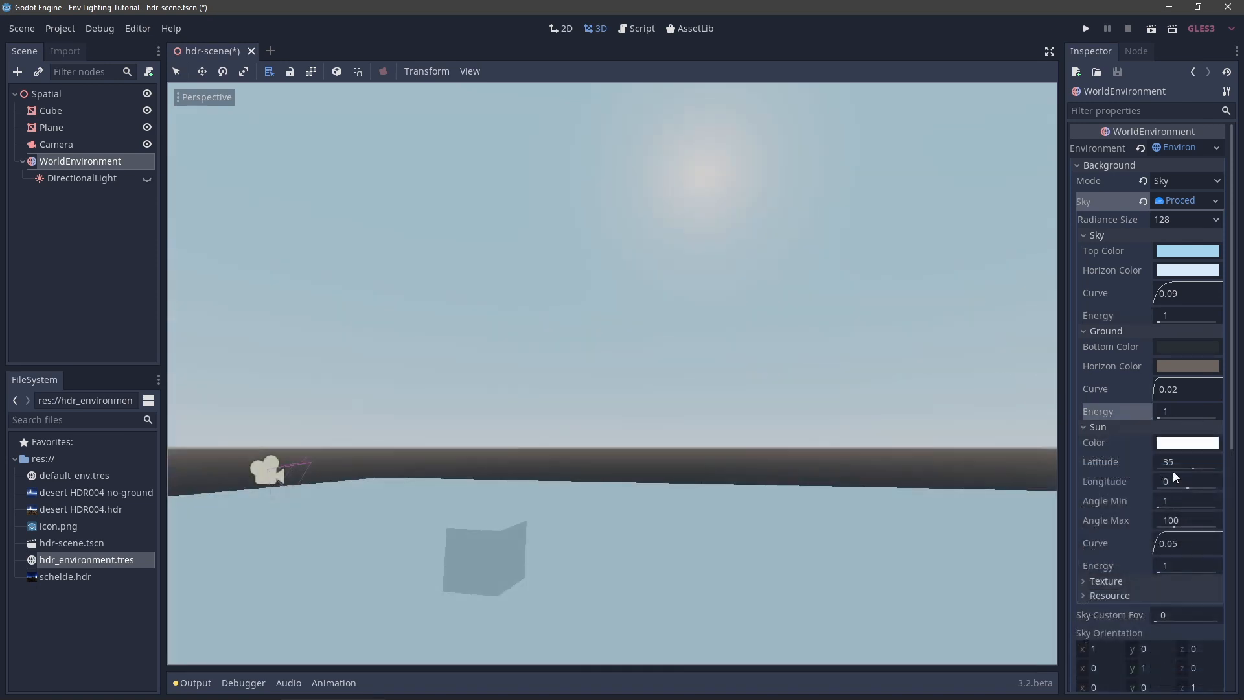
# Try raising the procedural sky's sun energy to 64 and view its effect on the cube.
pyautogui.moveTo(1182, 460); pyautogui.dragTo(1186, 489)
pyautogui.moveTo(1170, 566); pyautogui.dragTo(1224, 570)
pyautogui.moveTo(963, 510)
pyautogui.mouseDown(button='right')
pyautogui.moveTo(950, 537)
pyautogui.moveTo(957, 511)
pyautogui.moveTo(946, 509)
pyautogui.mouseUp(button='right')
pyautogui.press('e')
pyautogui.press('s')
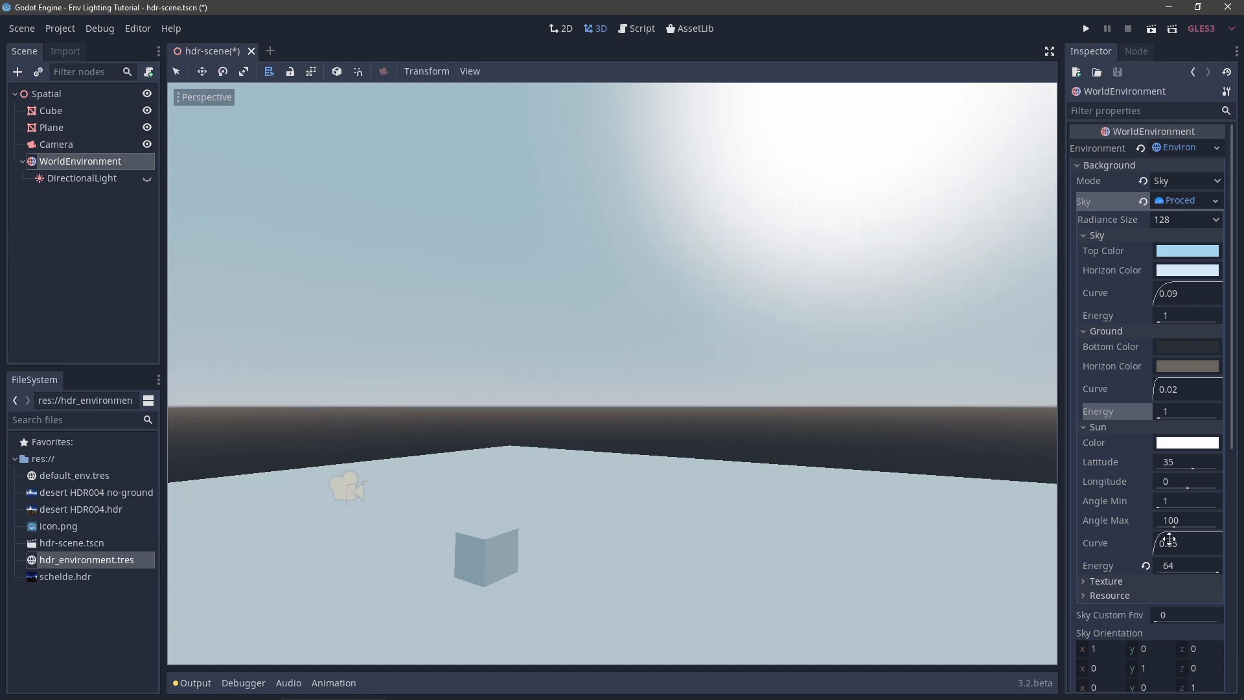
# Try a smaller maximum sun angle, and reset both that angle and the sun's energy to their defaults.
pyautogui.moveTo(1169, 539)
pyautogui.mouseDown()
pyautogui.moveTo(1201, 554)
pyautogui.moveTo(1177, 532)
pyautogui.moveTo(1199, 526)
pyautogui.moveTo(1163, 520)
pyautogui.mouseUp()
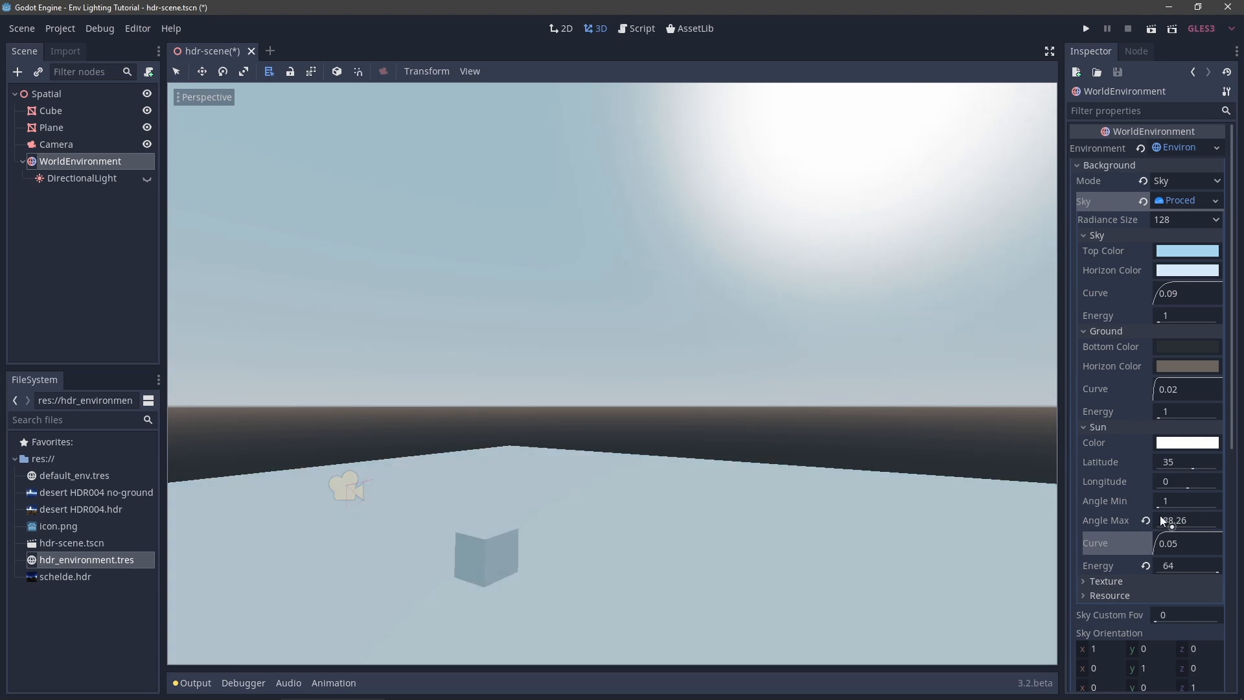
pyautogui.click(1145, 520)
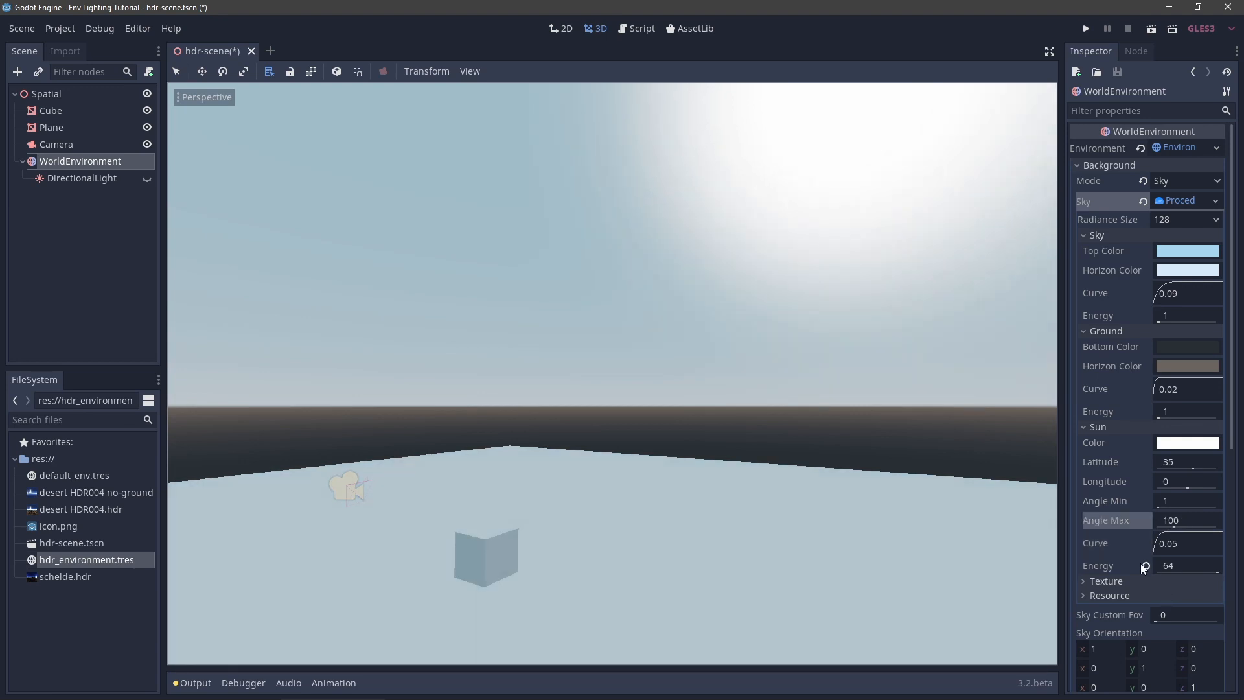
pyautogui.click(1145, 565)
# Raise the environment's overall background energy, leaving the procedural sky's own energy values alone.
pyautogui.scroll(-2, 1119, 573)
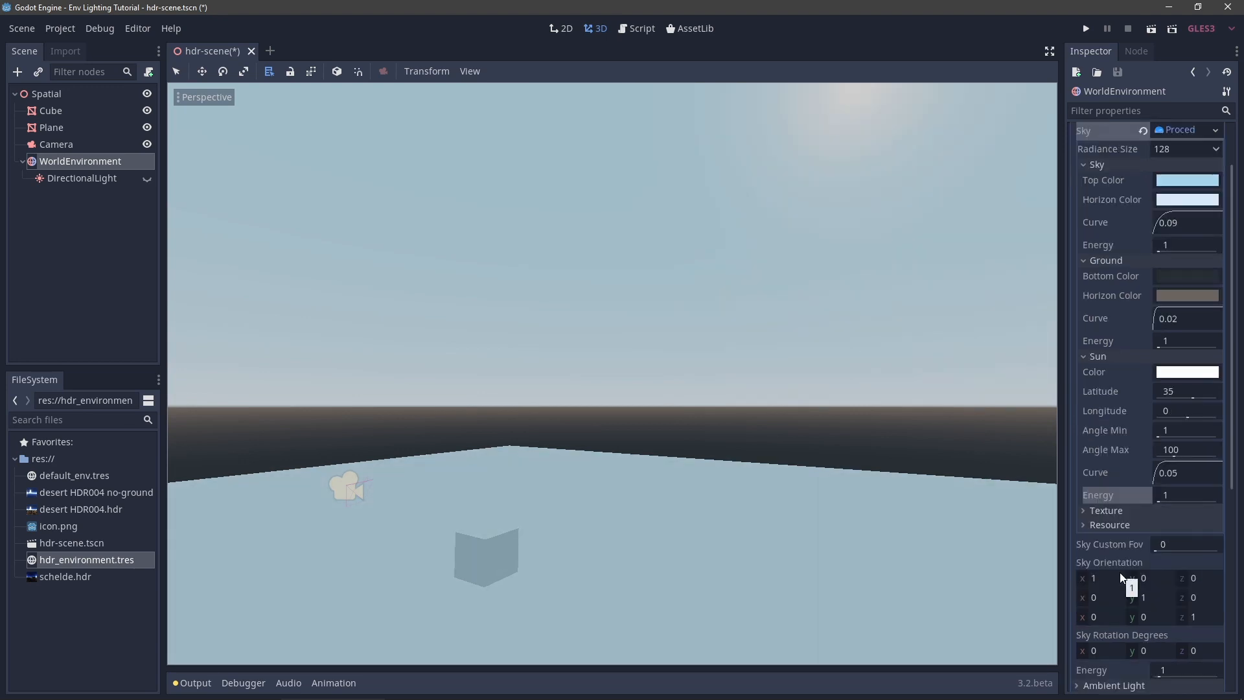
pyautogui.scroll(-2, 1119, 573)
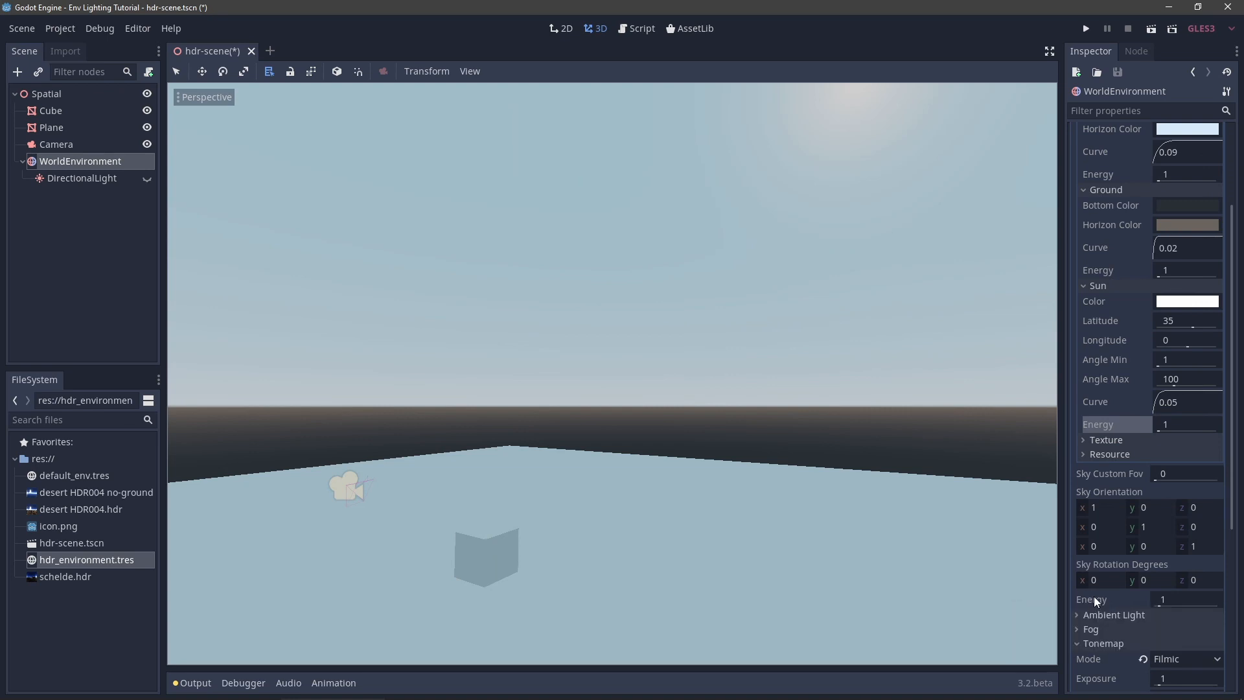
pyautogui.scroll(4, 1152, 600)
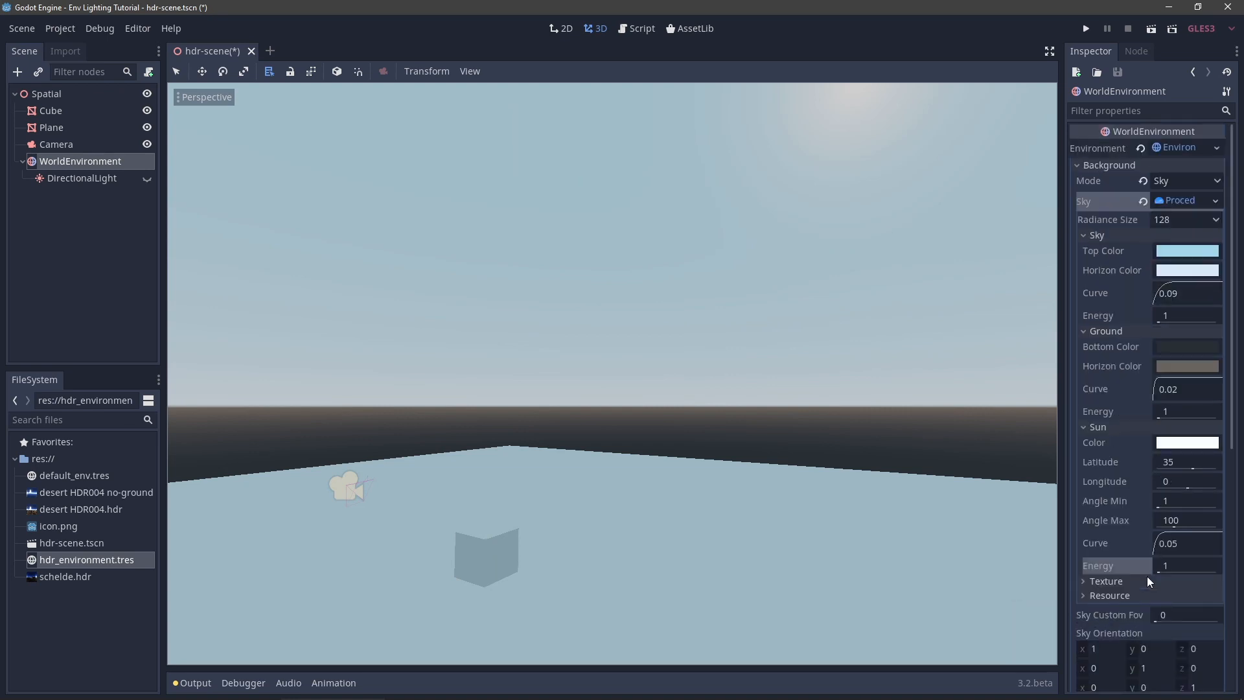
pyautogui.scroll(-4, 1140, 344)
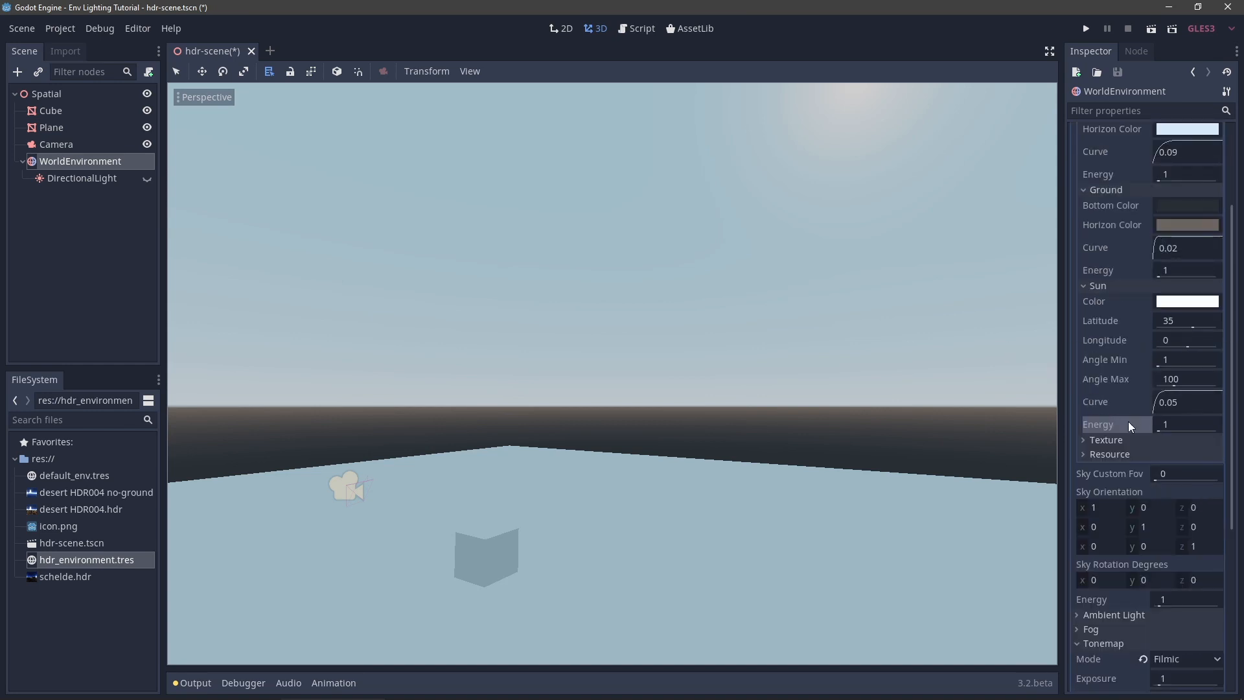
pyautogui.click(1178, 599)
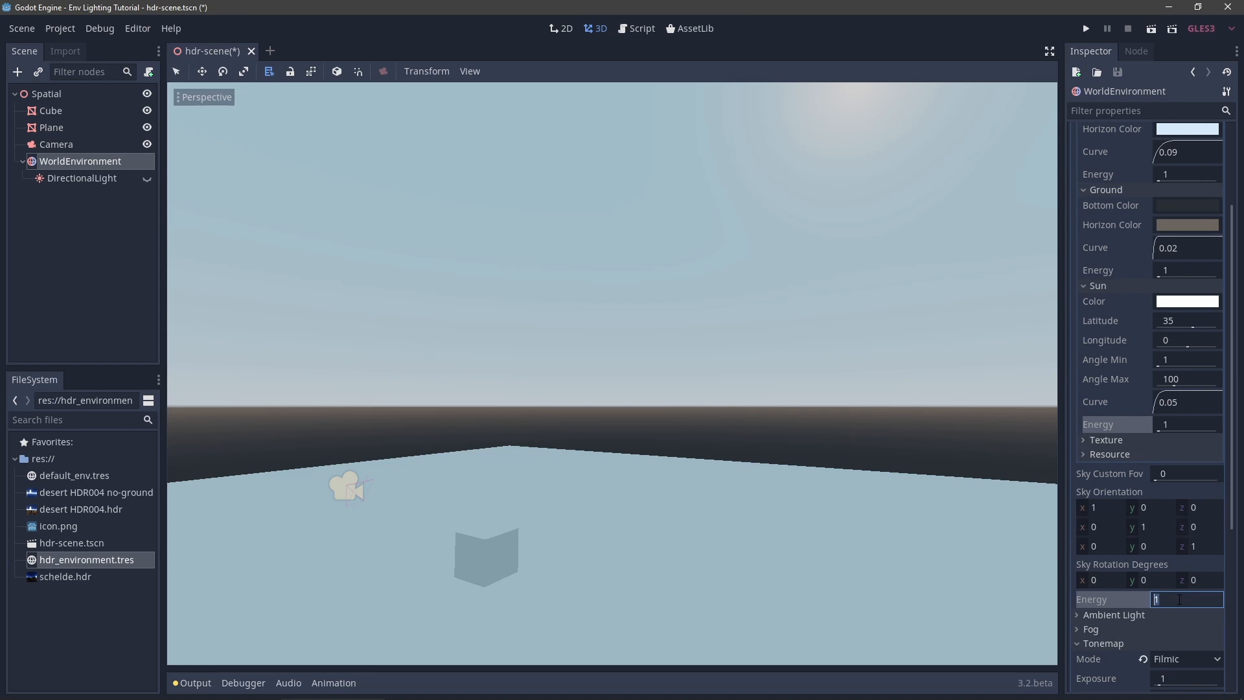
pyautogui.write('2')
pyautogui.press('Return')
pyautogui.scroll(4, 1130, 531)
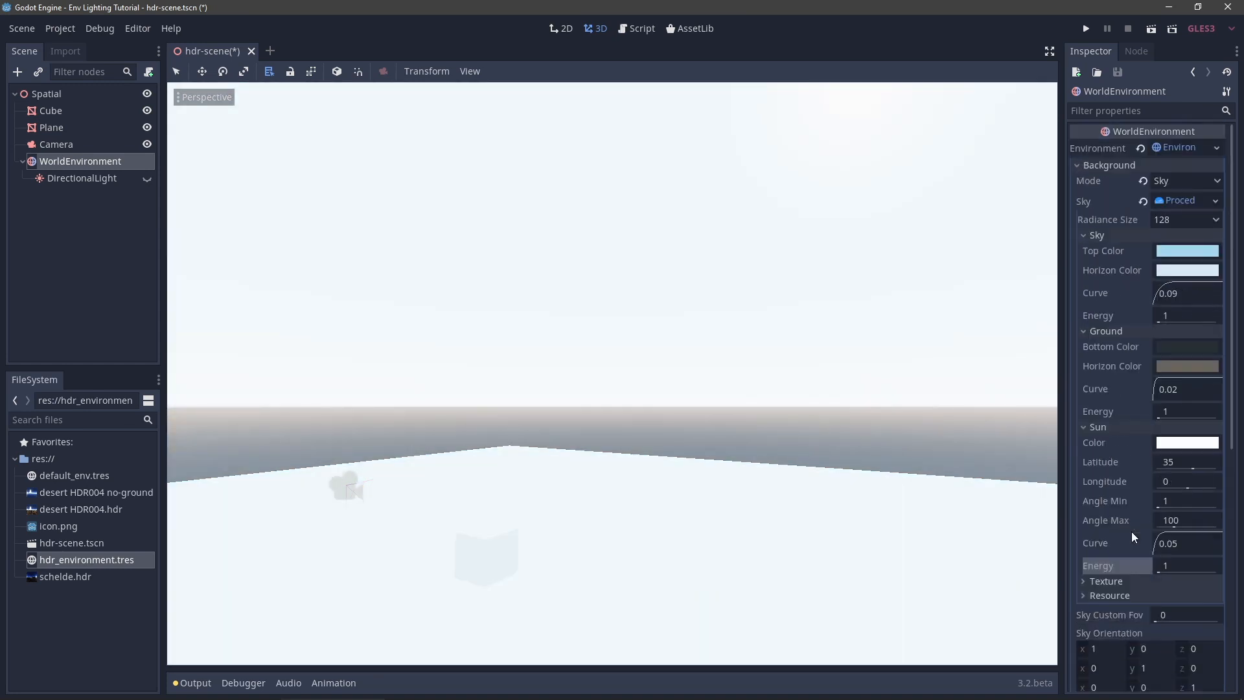
# Set both the sky energy and the ground energy of the procedural sky to 0.1.
pyautogui.click(1176, 317)
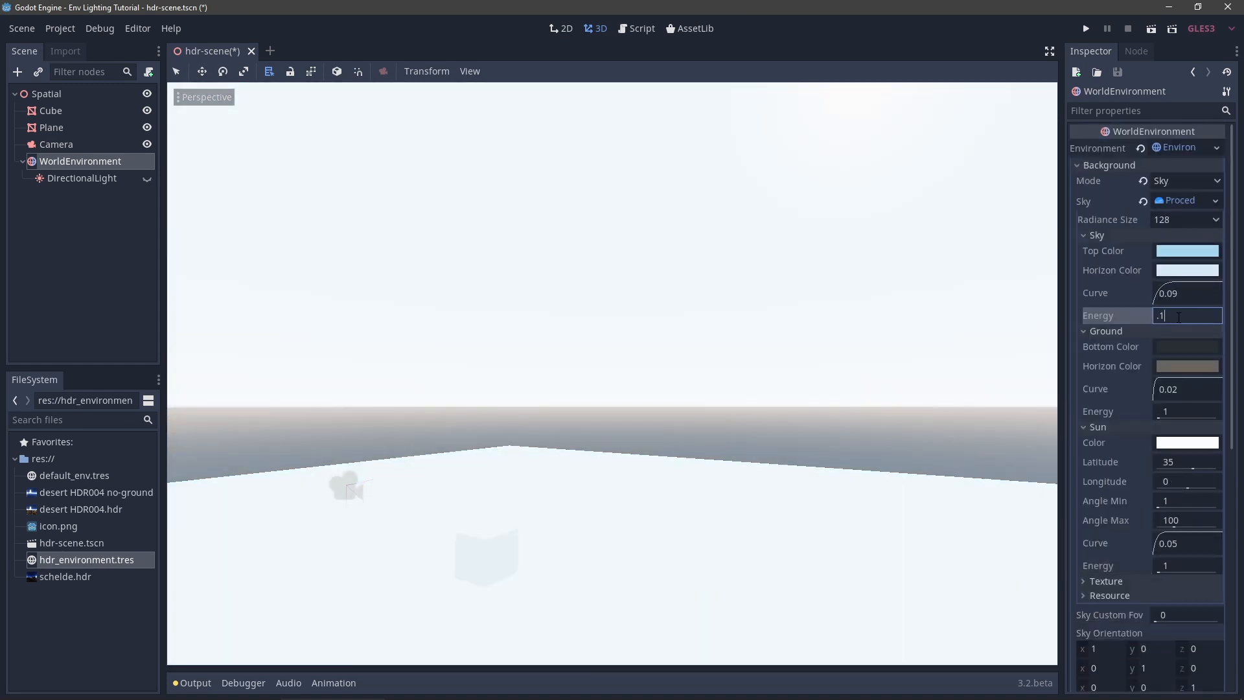
pyautogui.press('Return')
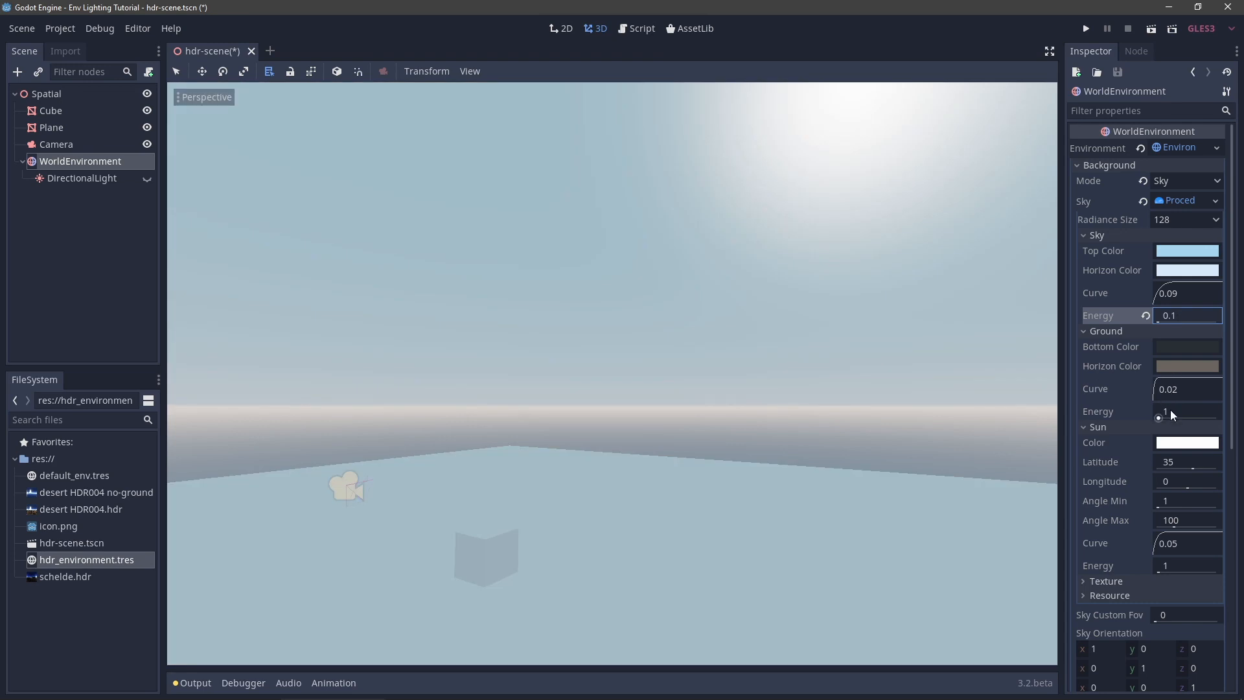
pyautogui.click(1172, 410)
pyautogui.write('.1')
pyautogui.press('Return')
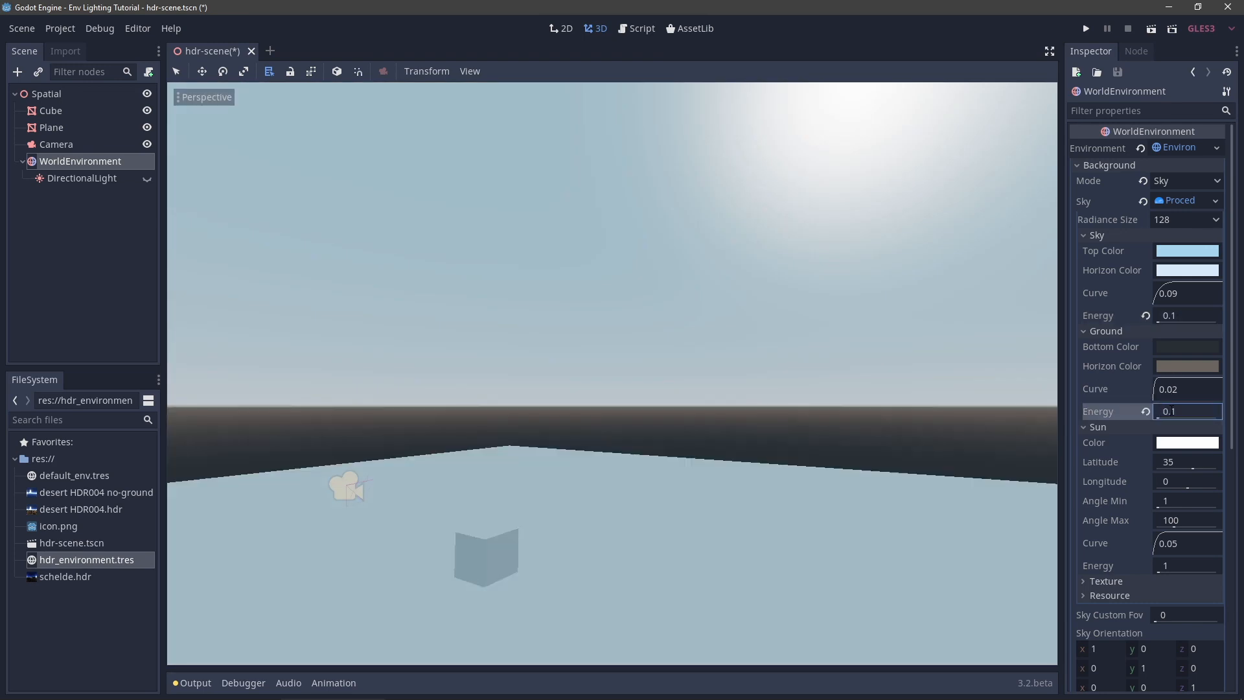
# Raise the sun's energy to 64 and view the cube's lighting from closer up.
pyautogui.moveTo(1164, 571); pyautogui.dragTo(1241, 572)
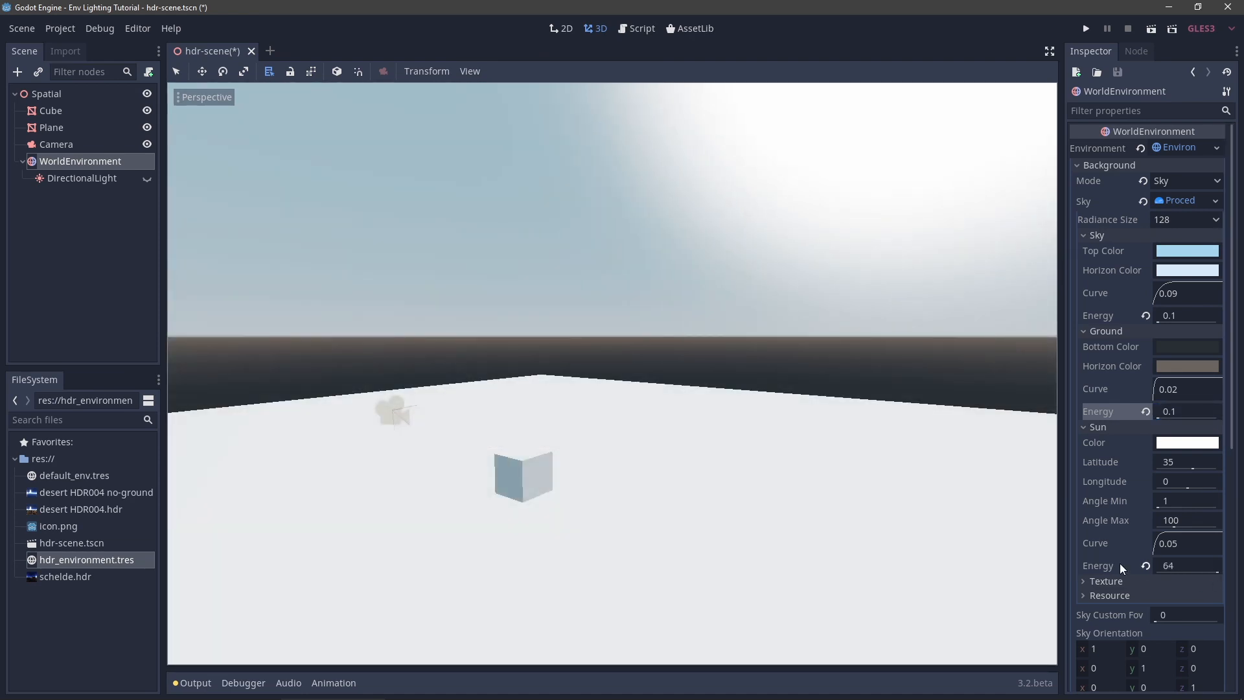
pyautogui.press('a')
pyautogui.moveTo(922, 464)
pyautogui.mouseDown(button='right')
pyautogui.moveTo(955, 473)
pyautogui.moveTo(942, 454)
pyautogui.mouseUp(button='right')
pyautogui.press('w')
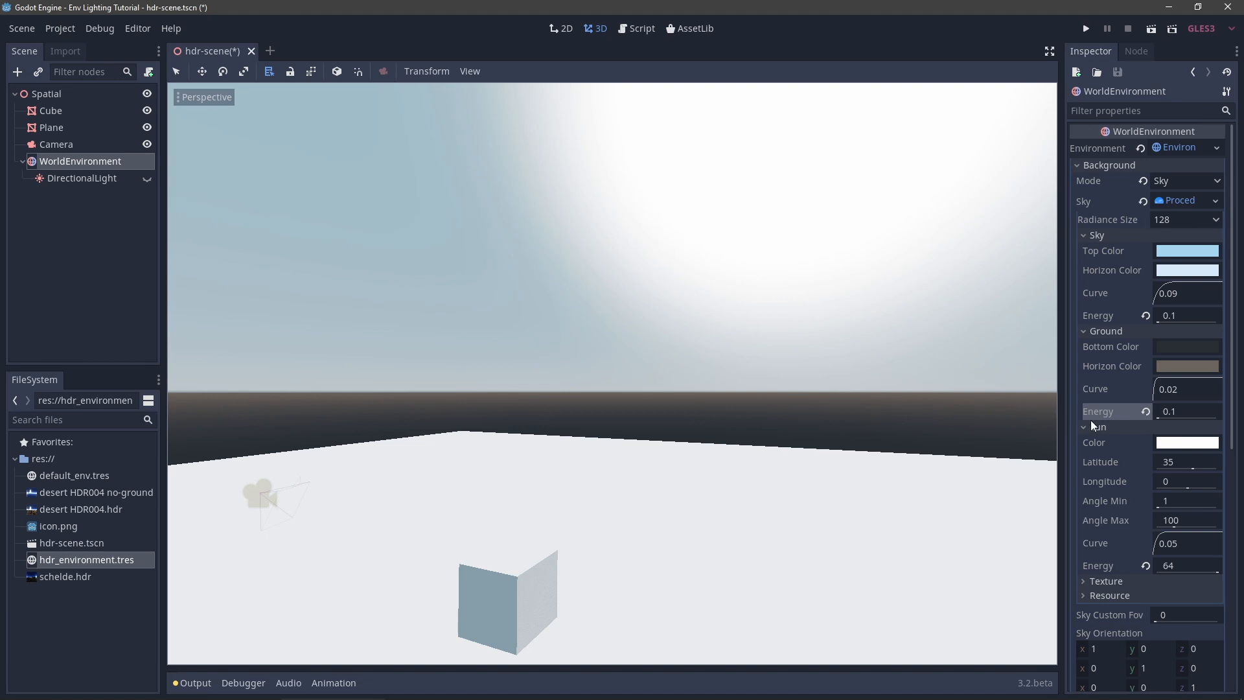
# Try a pale yellow sun color, compare the light on the cube, and reset the color to white.
pyautogui.click(1175, 444)
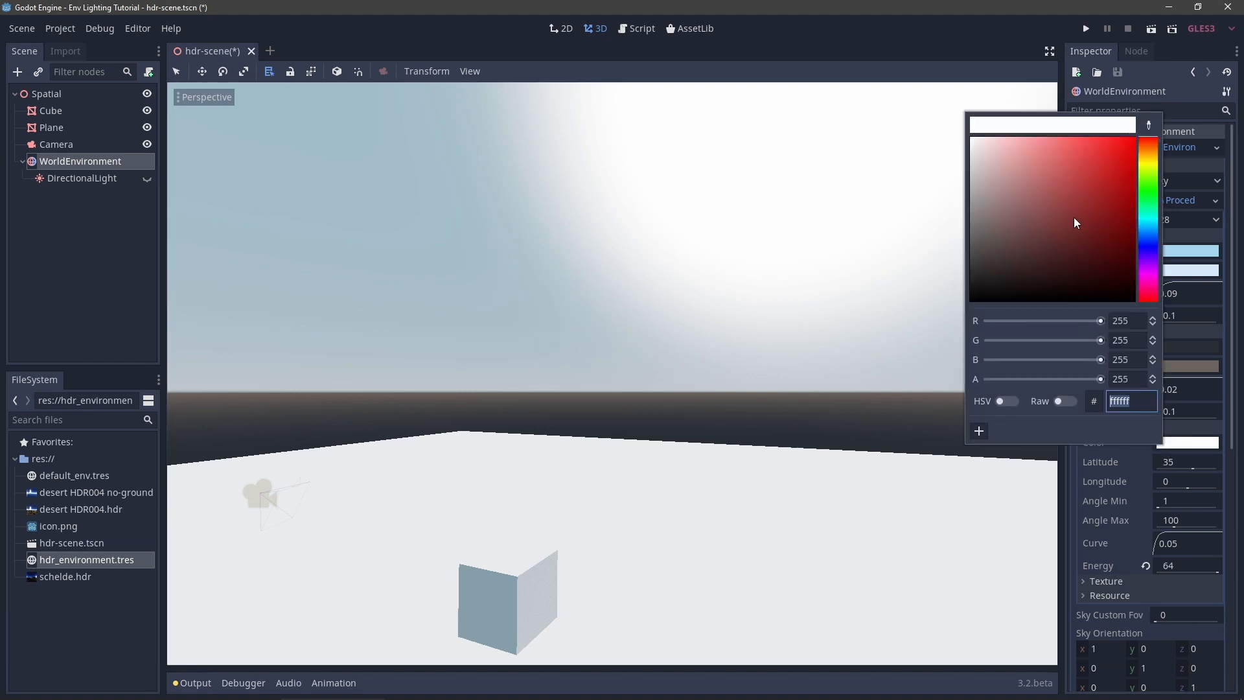
pyautogui.click(1147, 164)
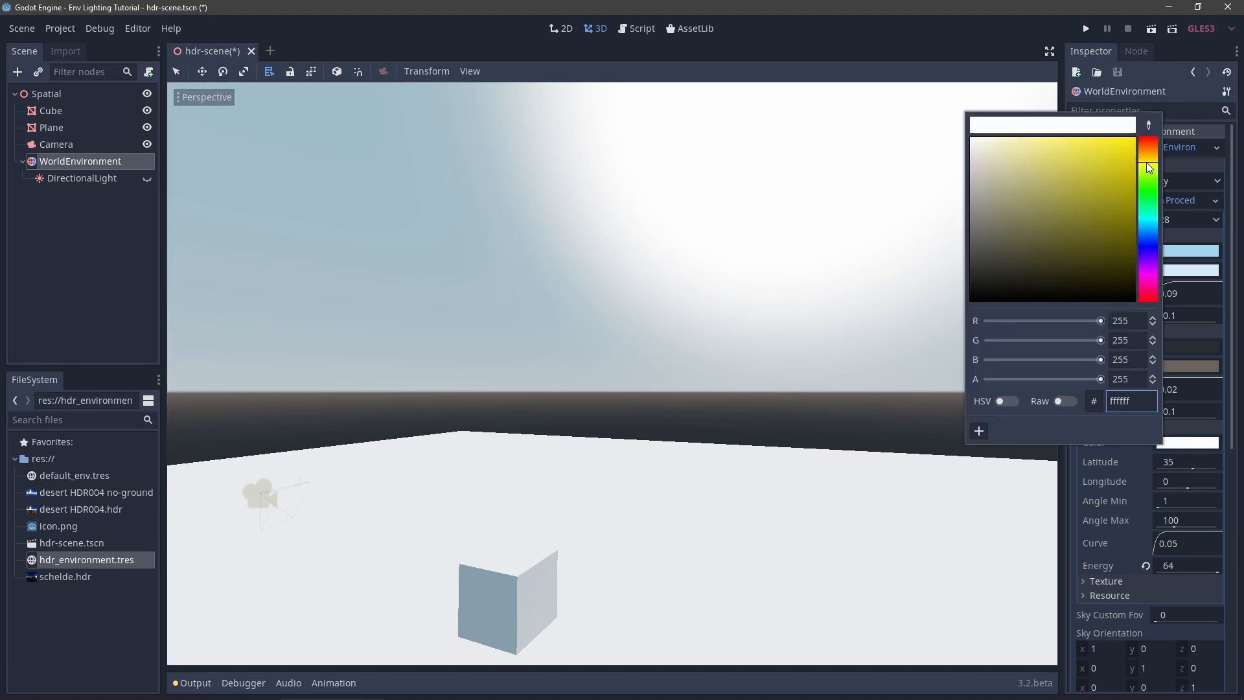
pyautogui.click(995, 148)
pyautogui.moveTo(996, 150); pyautogui.dragTo(1024, 154)
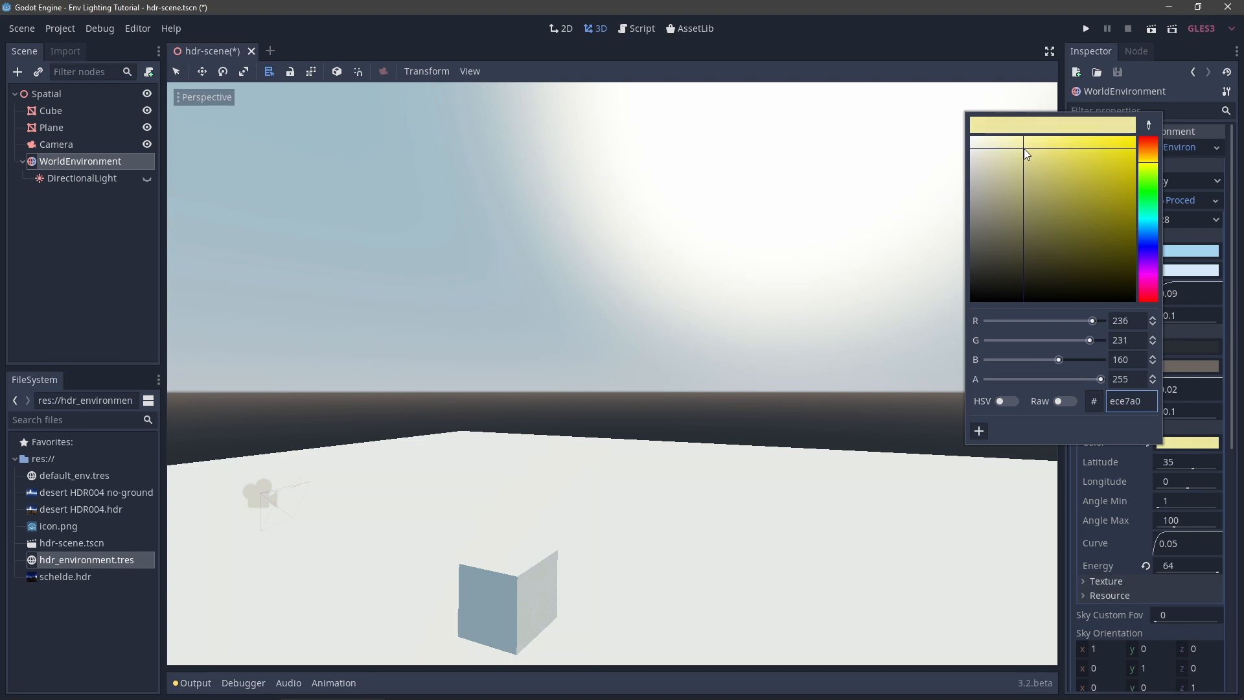
pyautogui.click(1141, 158)
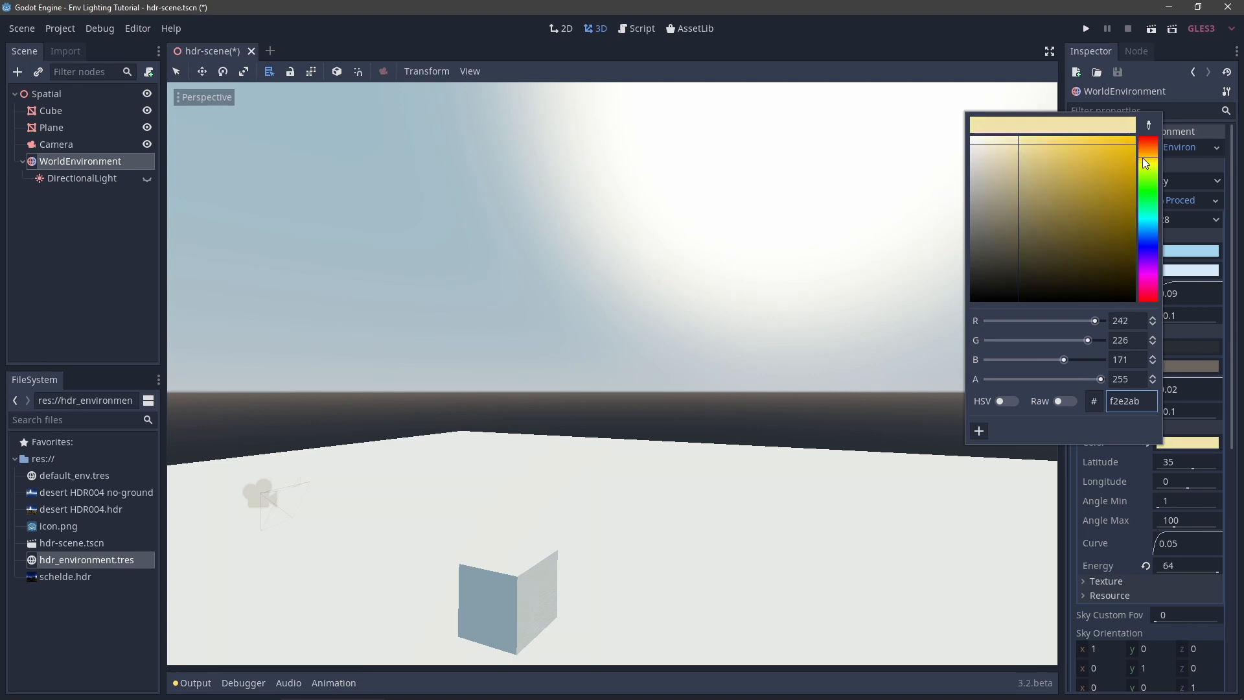
pyautogui.moveTo(1031, 154)
pyautogui.mouseDown()
pyautogui.moveTo(1008, 139)
pyautogui.moveTo(1023, 150)
pyautogui.mouseUp()
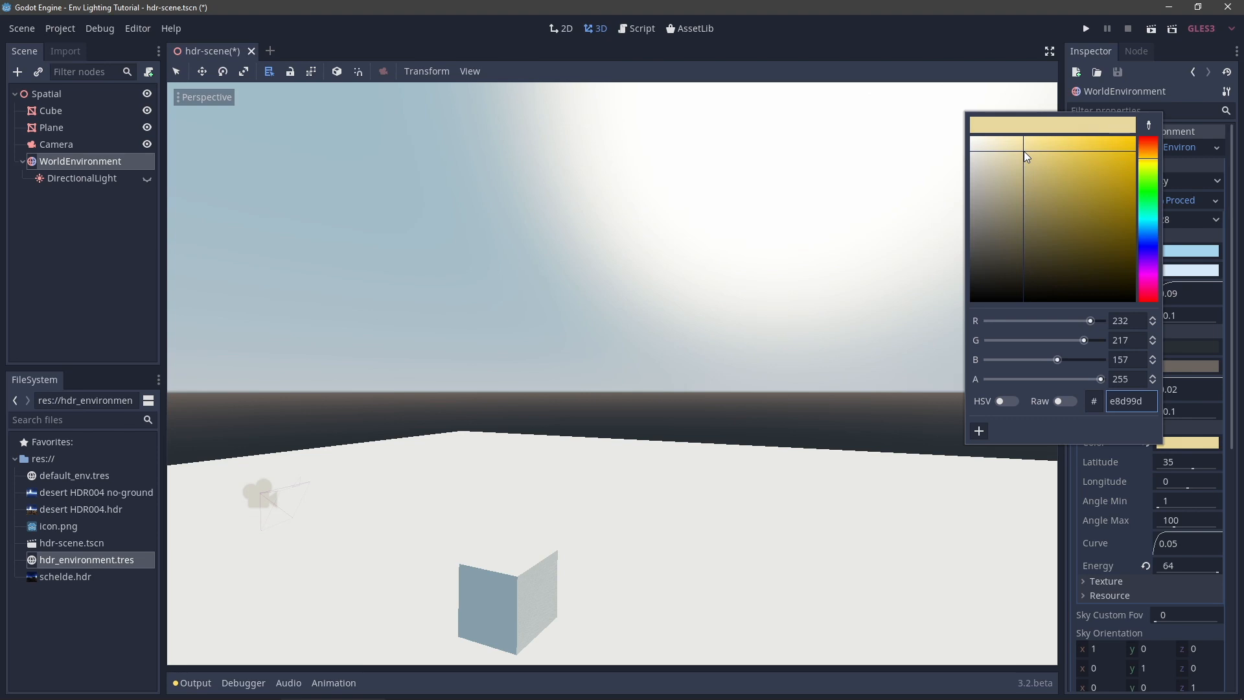
pyautogui.moveTo(531, 454); pyautogui.dragTo(625, 363, button='middle')
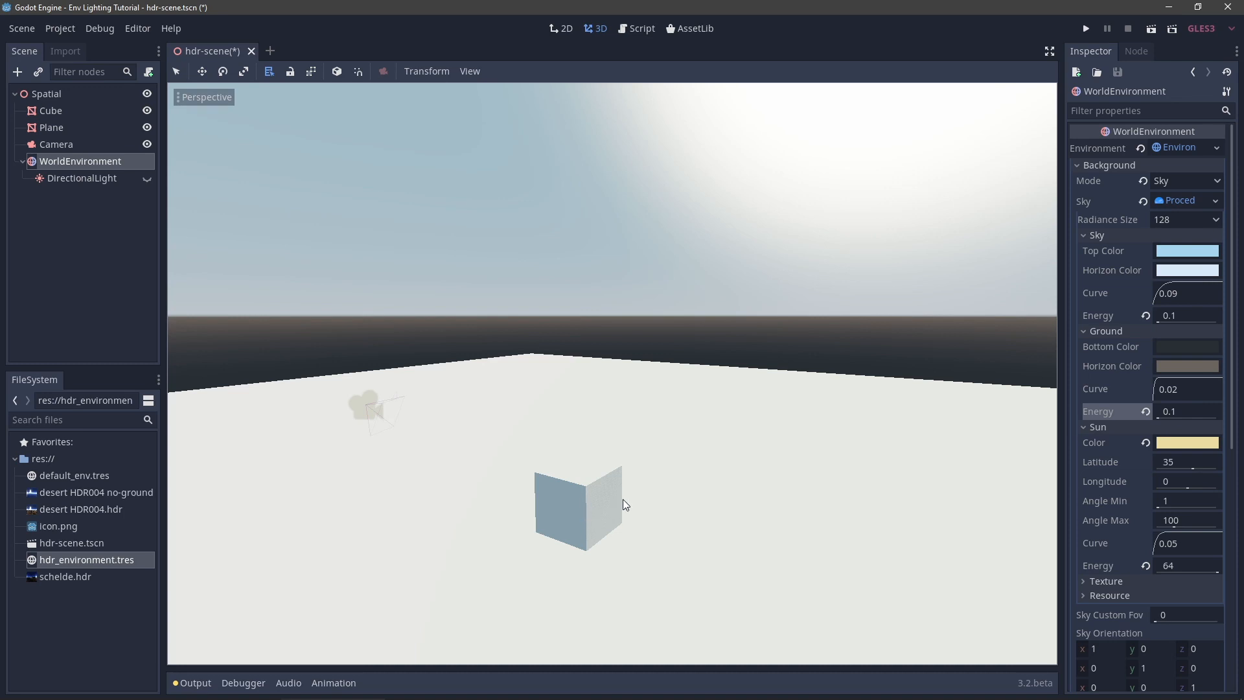
pyautogui.click(1145, 445)
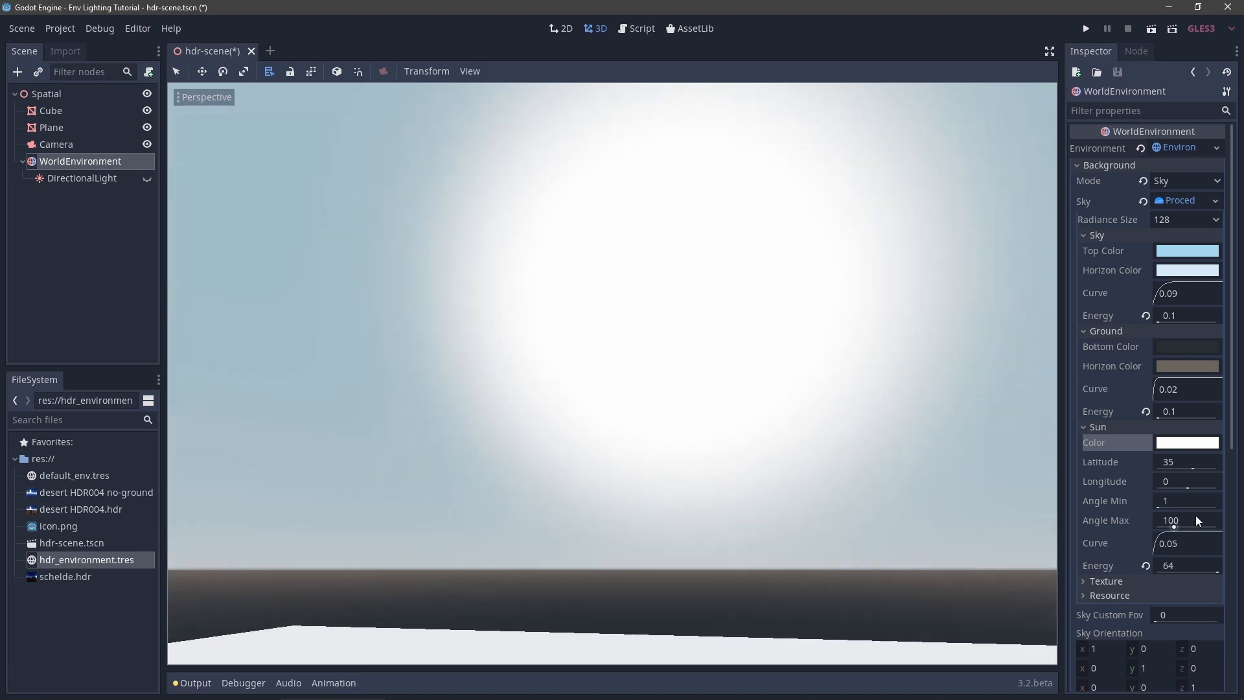
# Try a different maximum sun angle, set the sun's curve to 0.01, and reset its energy to 1.
pyautogui.moveTo(1196, 516); pyautogui.dragTo(1164, 527)
pyautogui.moveTo(921, 480); pyautogui.dragTo(975, 454, button='right')
pyautogui.moveTo(1160, 543); pyautogui.dragTo(1149, 524)
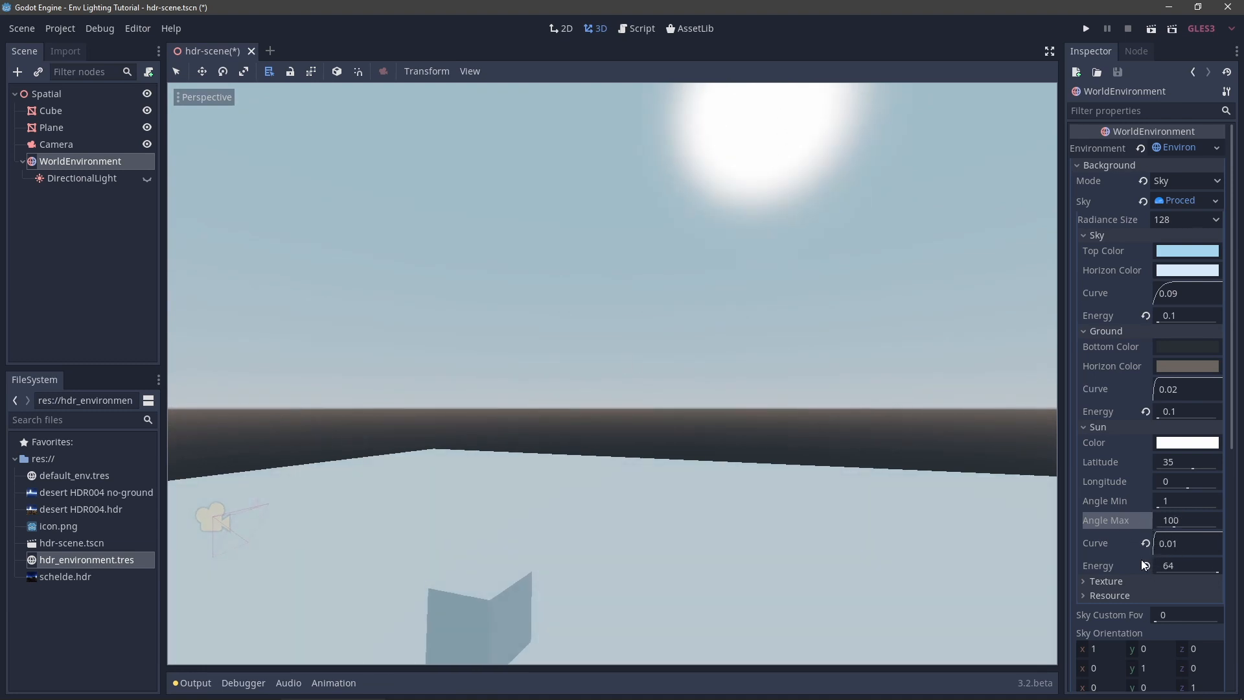
pyautogui.click(1143, 565)
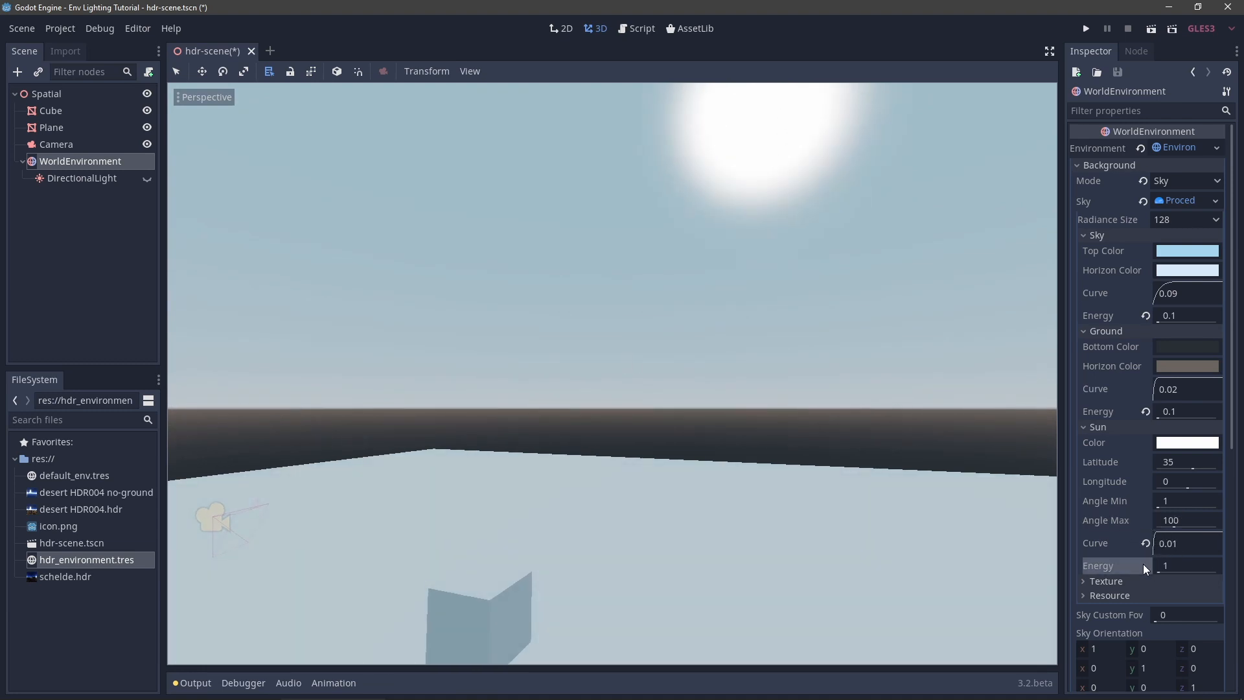
# Reset the sun curve, the ground and sky energies, and the background energy to their defaults.
pyautogui.click(1145, 543)
pyautogui.click(1145, 411)
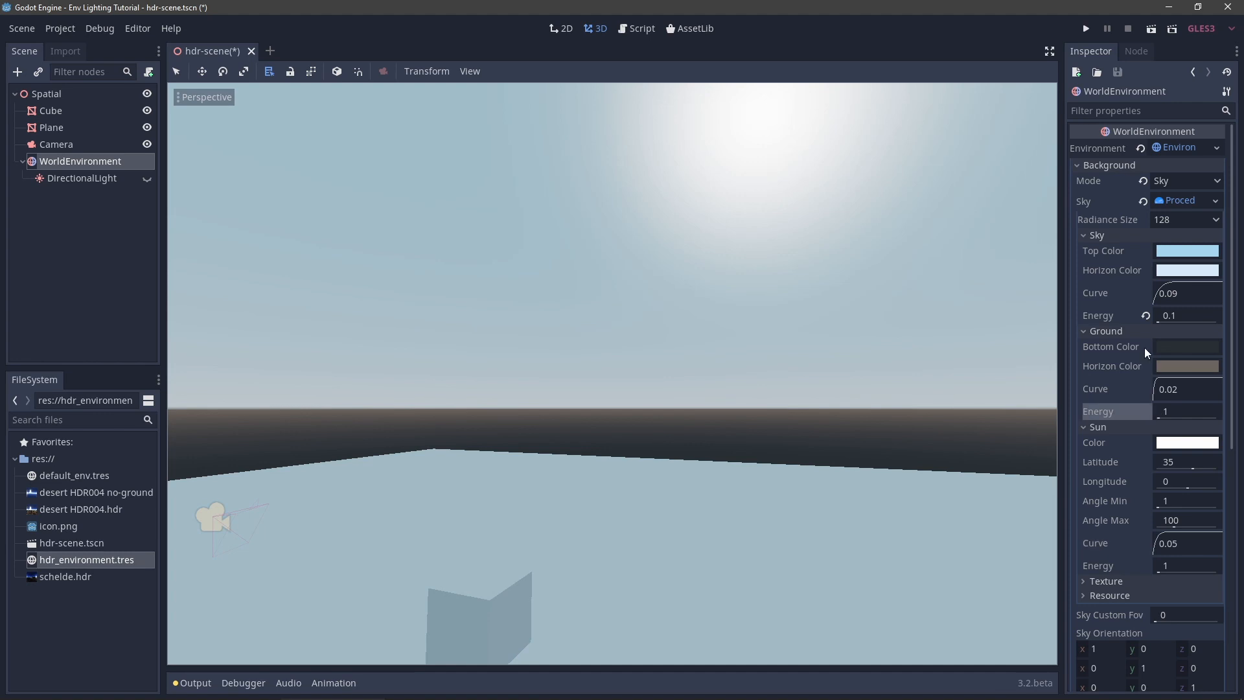
pyautogui.click(1145, 315)
pyautogui.scroll(-5, 1150, 361)
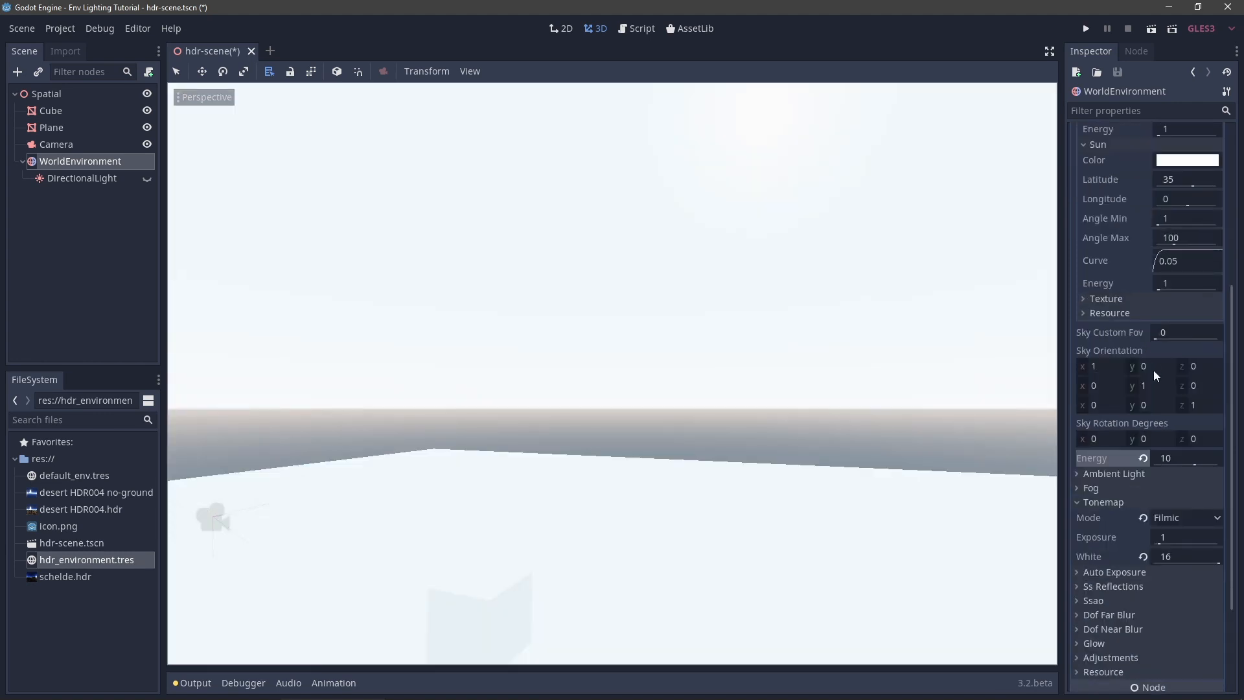
pyautogui.click(1143, 458)
pyautogui.scroll(5, 1134, 461)
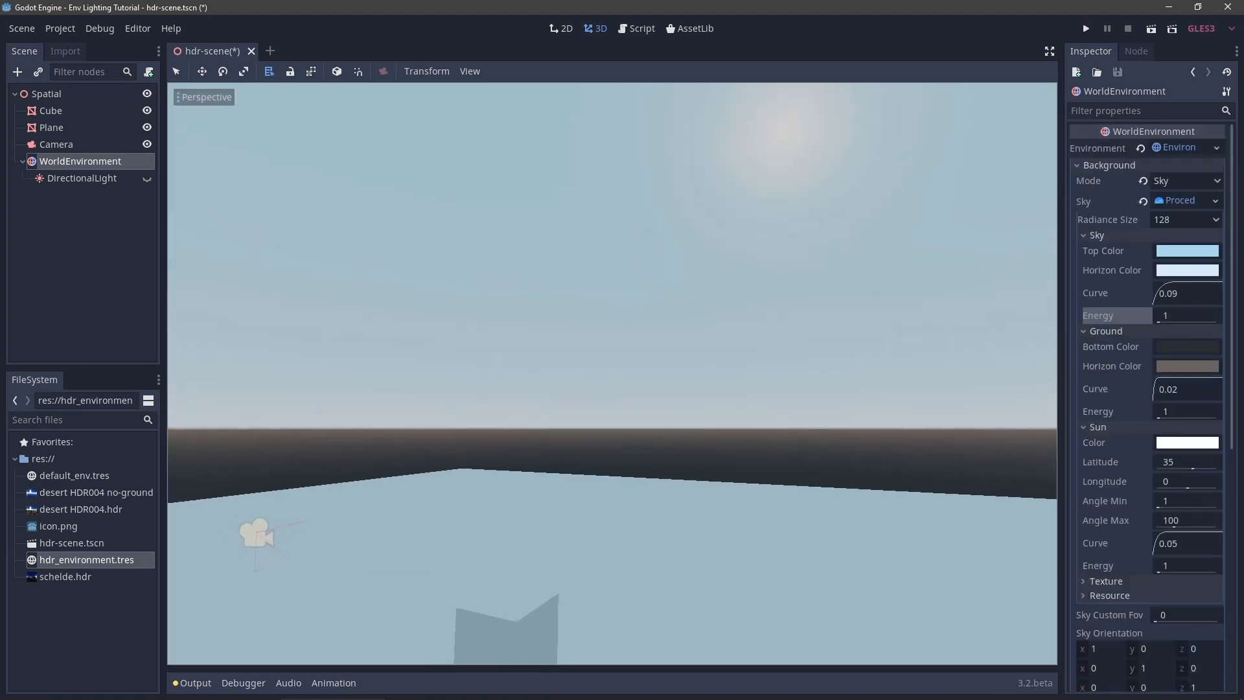
pyautogui.moveTo(706, 324); pyautogui.dragTo(706, 343, button='middle')
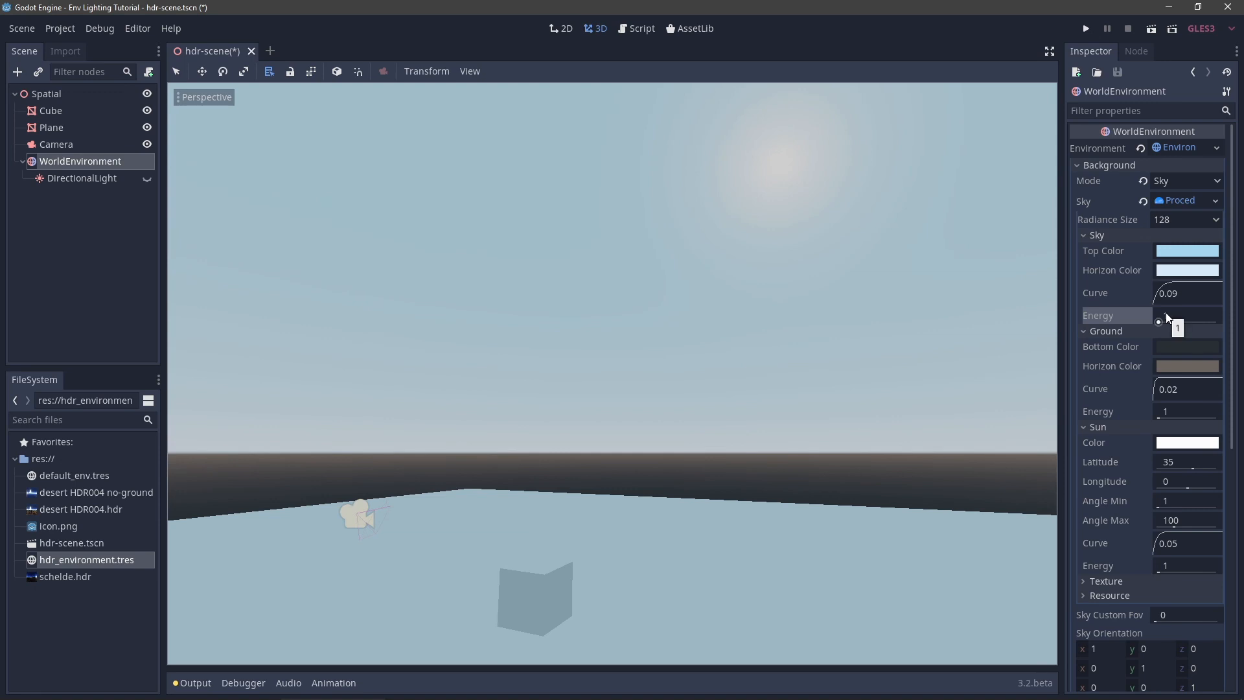
# Set the procedural sky's top color to blue 3778cc and copy its hex code.
pyautogui.click(1177, 252)
pyautogui.moveTo(1066, 72)
pyautogui.mouseDown()
pyautogui.moveTo(1102, 56)
pyautogui.moveTo(1090, 72)
pyautogui.mouseUp()
pyautogui.click(1006, 304)
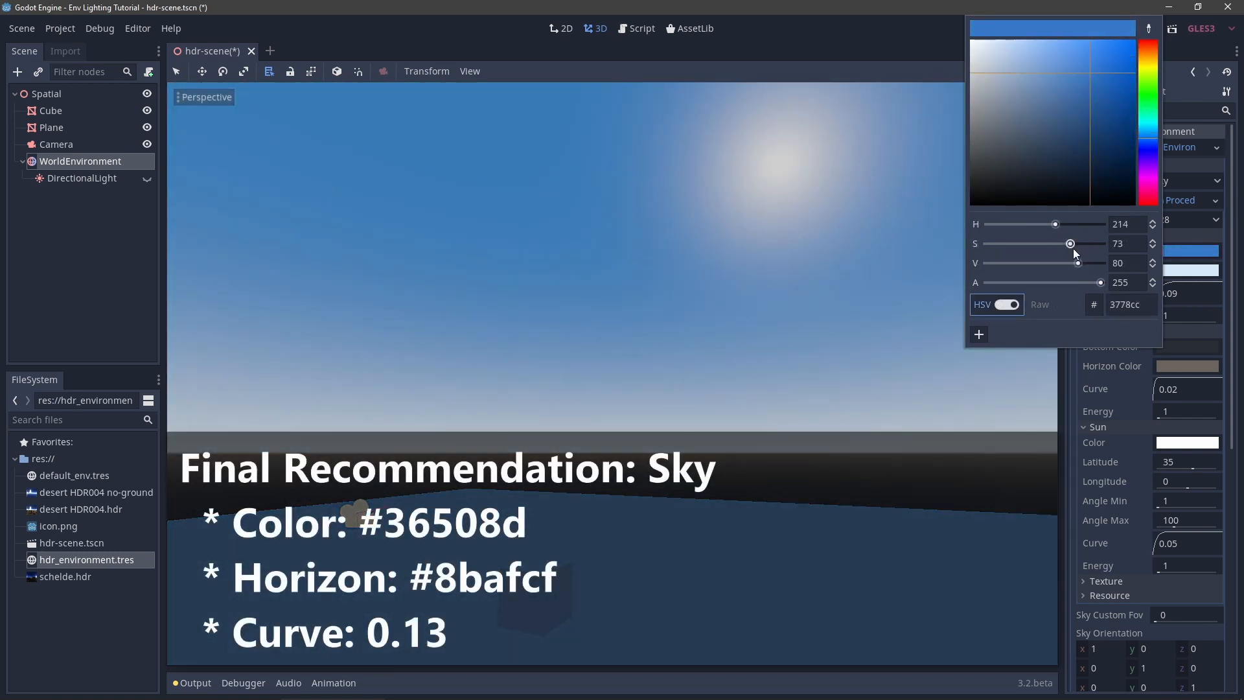
pyautogui.click(1127, 307)
pyautogui.hotkey('ctrl', 'c')
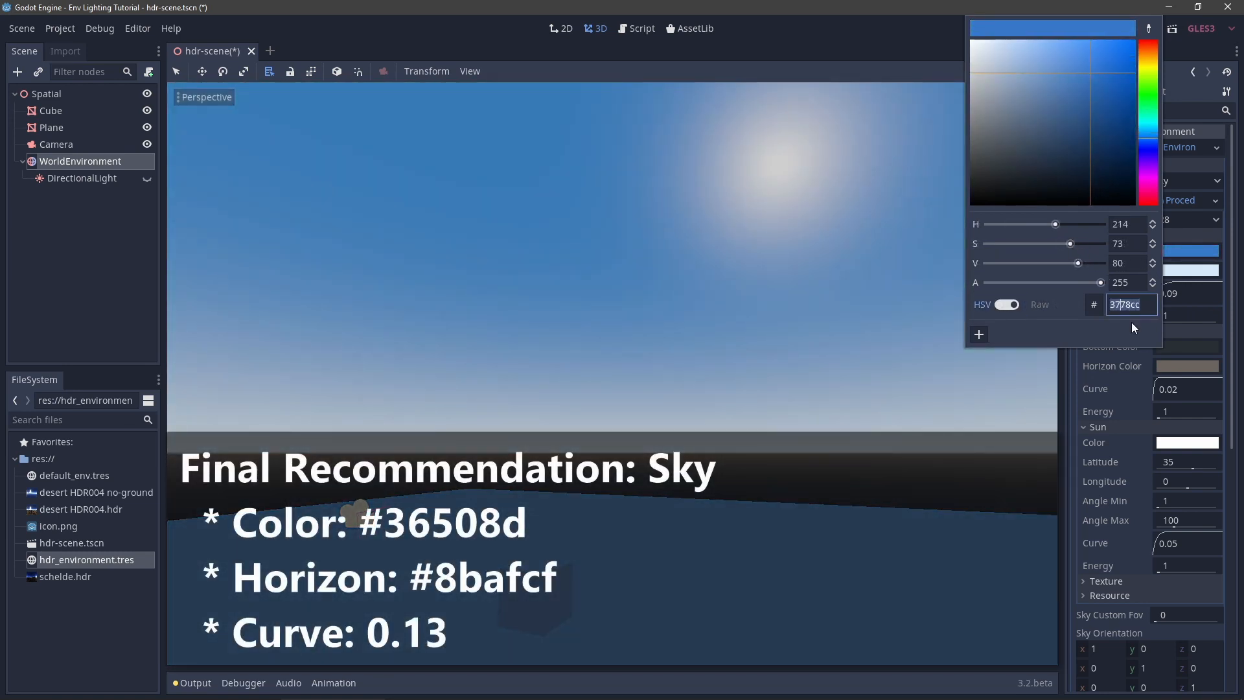
pyautogui.click(1072, 362)
# Give the sky's horizon the copied blue, lightened to saturation 25 and value 92 (b0c9eb).
pyautogui.click(1190, 270)
pyautogui.hotkey('ctrl', 'v')
pyautogui.press('Return')
pyautogui.click(1006, 305)
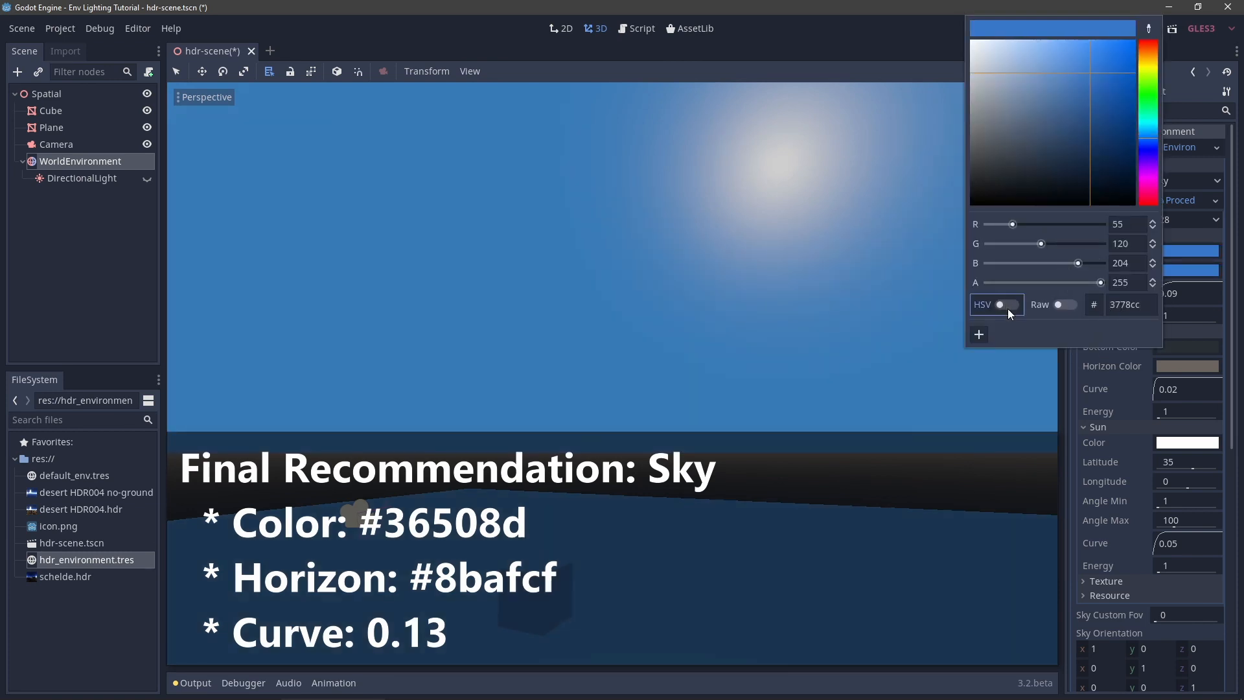
pyautogui.moveTo(1073, 243); pyautogui.dragTo(1016, 235)
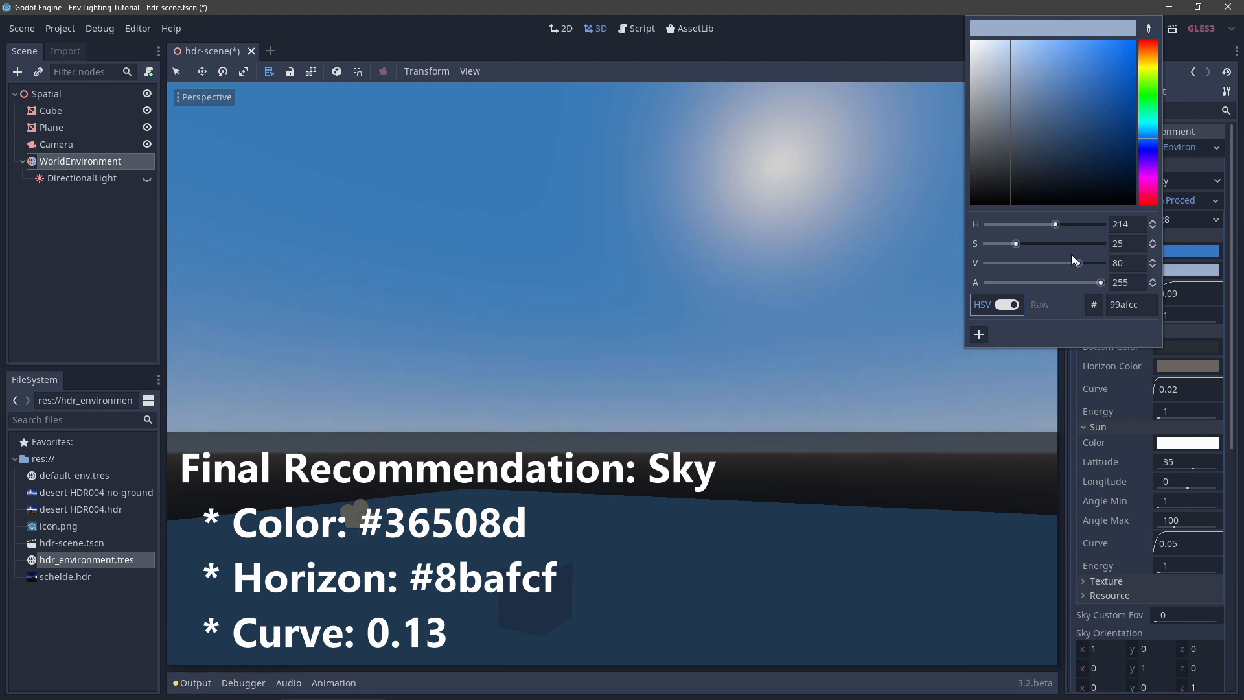
pyautogui.moveTo(1078, 263); pyautogui.dragTo(1093, 261)
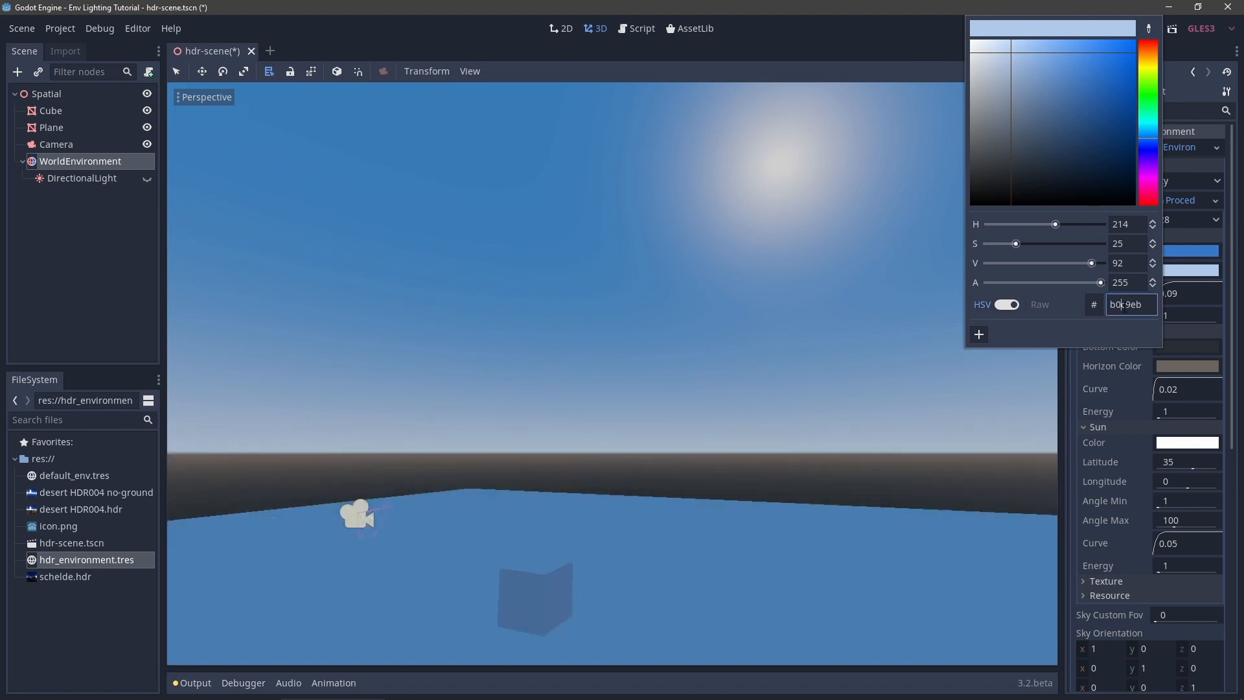
# Set the ground's bottom and horizon colors to b0c9eb, and the sky curve to 0.11.
pyautogui.click(1176, 344)
pyautogui.click(1175, 344)
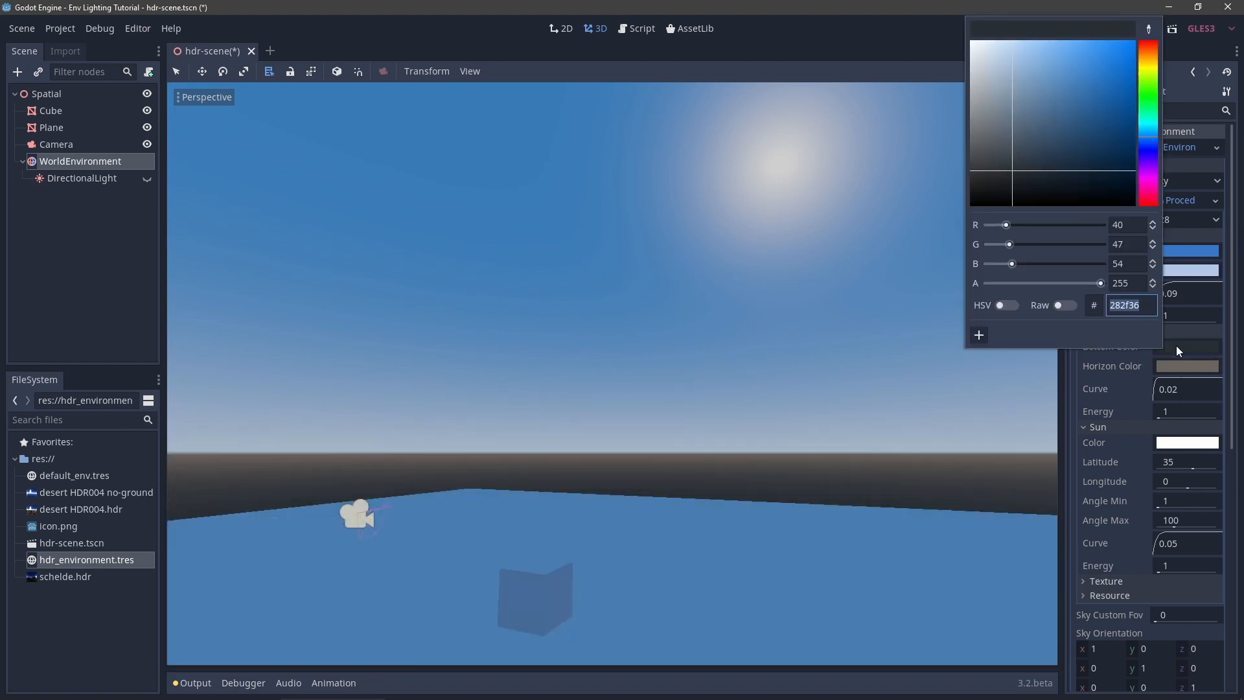
pyautogui.press('Return')
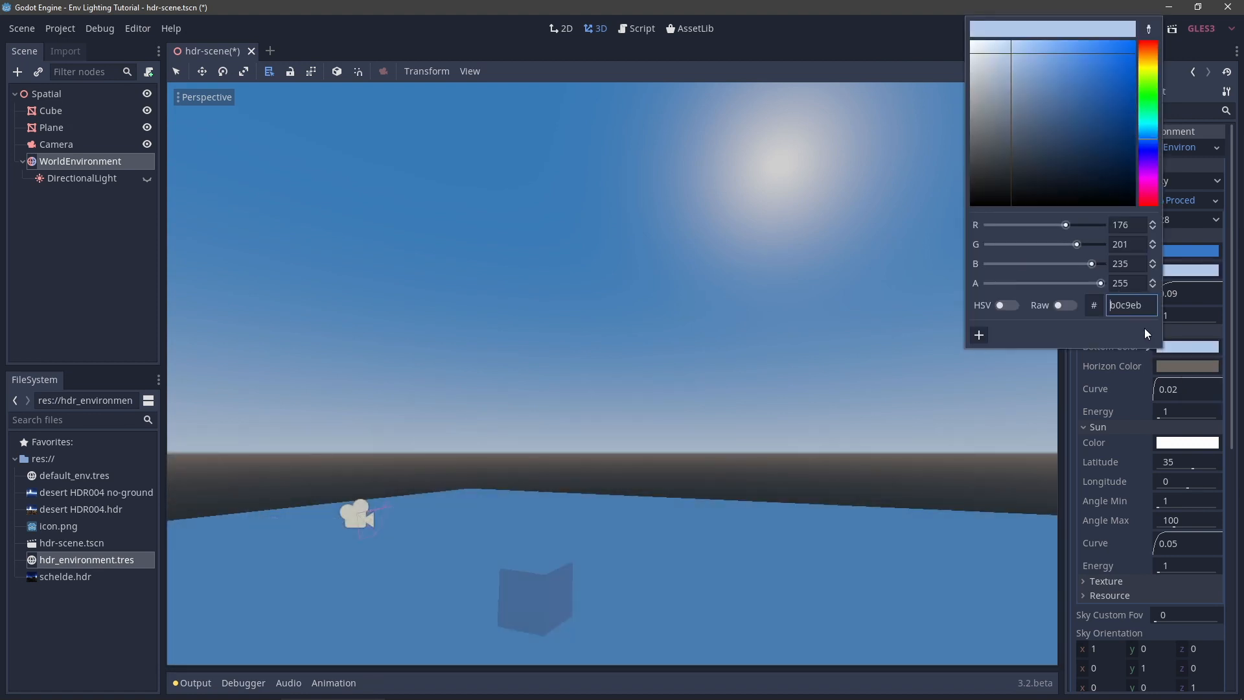
pyautogui.click(1187, 364)
pyautogui.write('8bafcf')
pyautogui.press('Return')
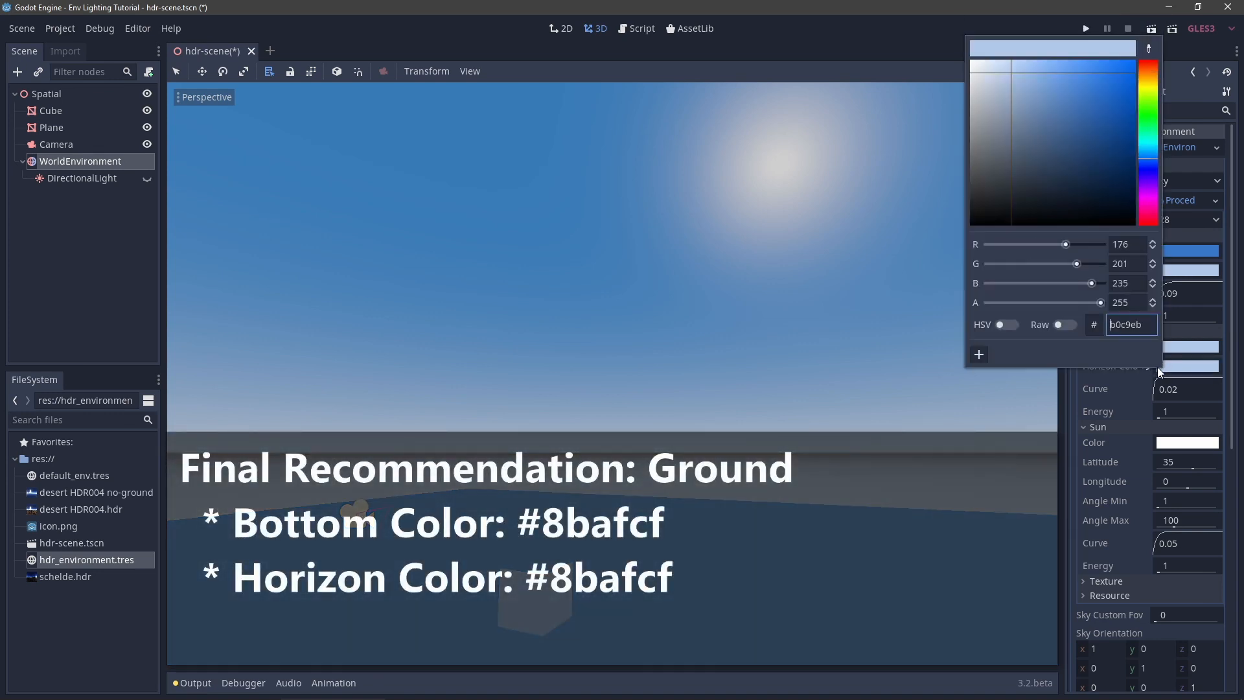
pyautogui.click(1066, 409)
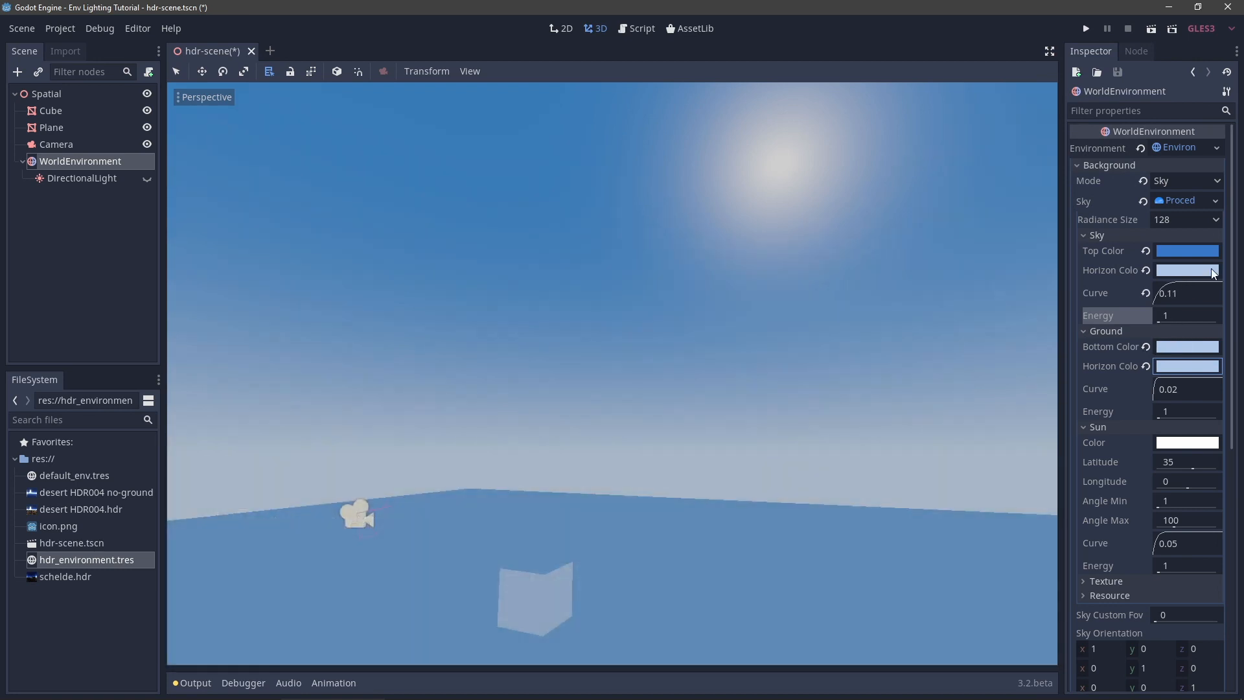
# Set the latitude of the procedural sky's sun to 50.
pyautogui.click(1182, 442)
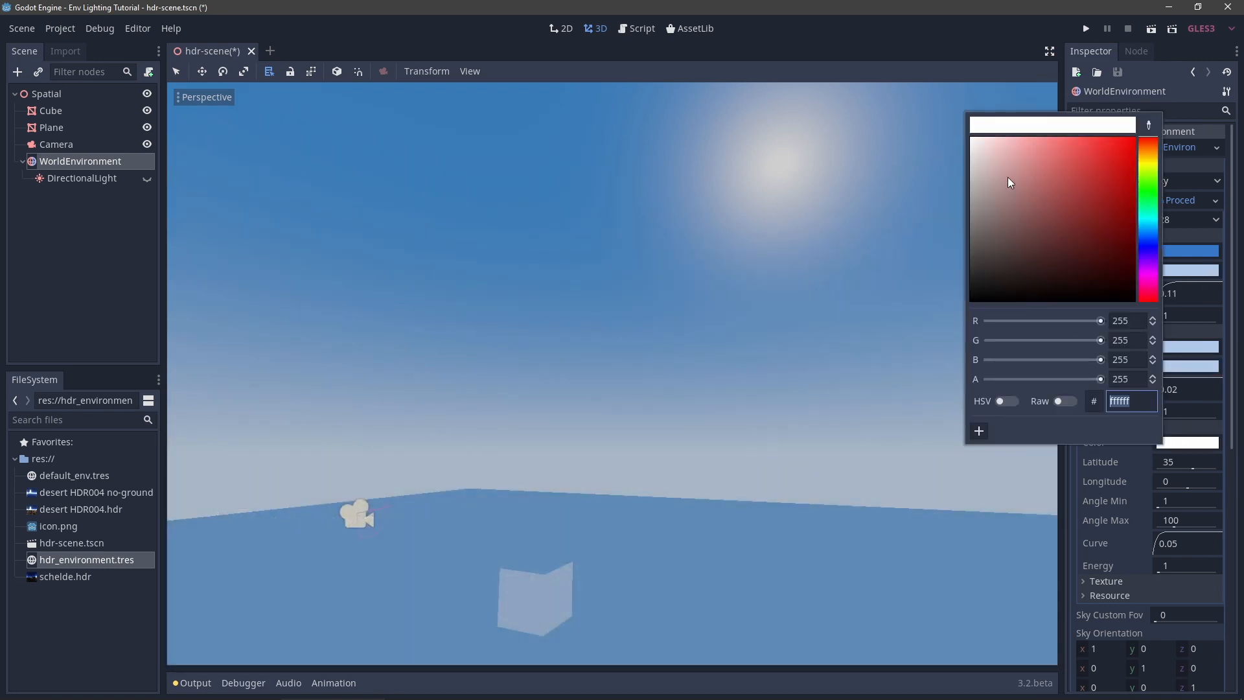
pyautogui.click(1099, 448)
pyautogui.moveTo(1192, 467); pyautogui.dragTo(1185, 466)
pyautogui.click(1183, 463)
pyautogui.write('50')
pyautogui.press('Return')
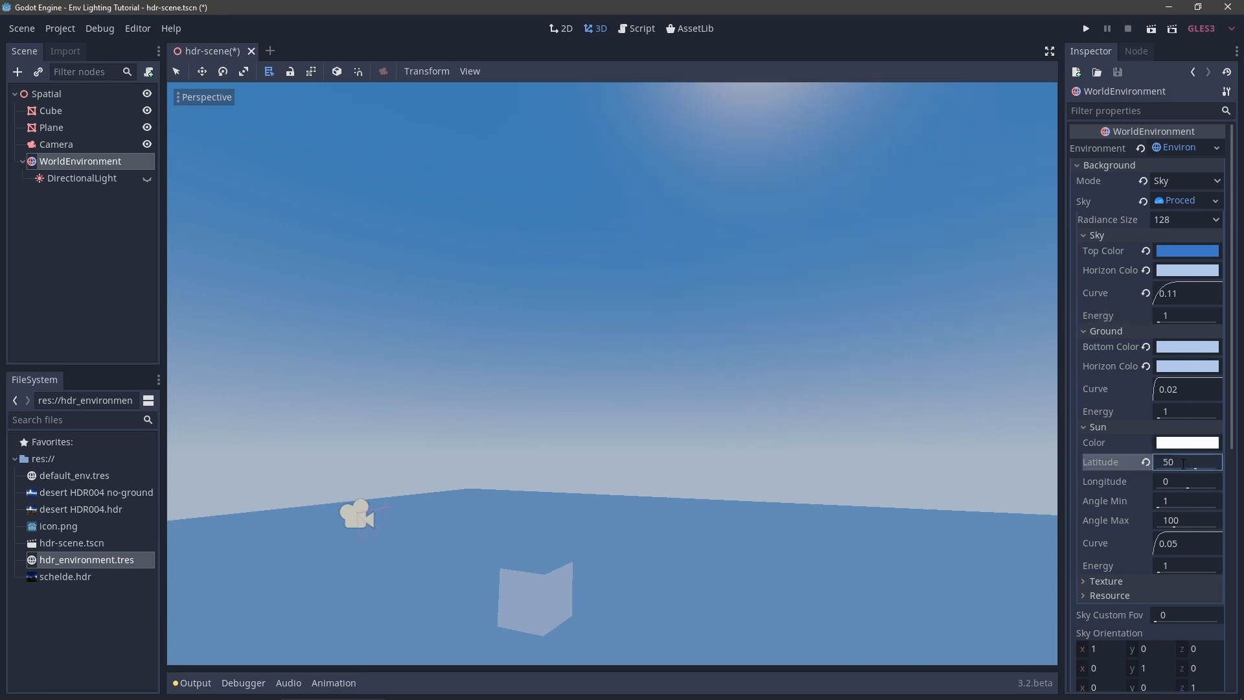
# Set the sun's energy to 30 and its maximum angle to 20.
pyautogui.click(1182, 564)
pyautogui.write('30')
pyautogui.press('Return')
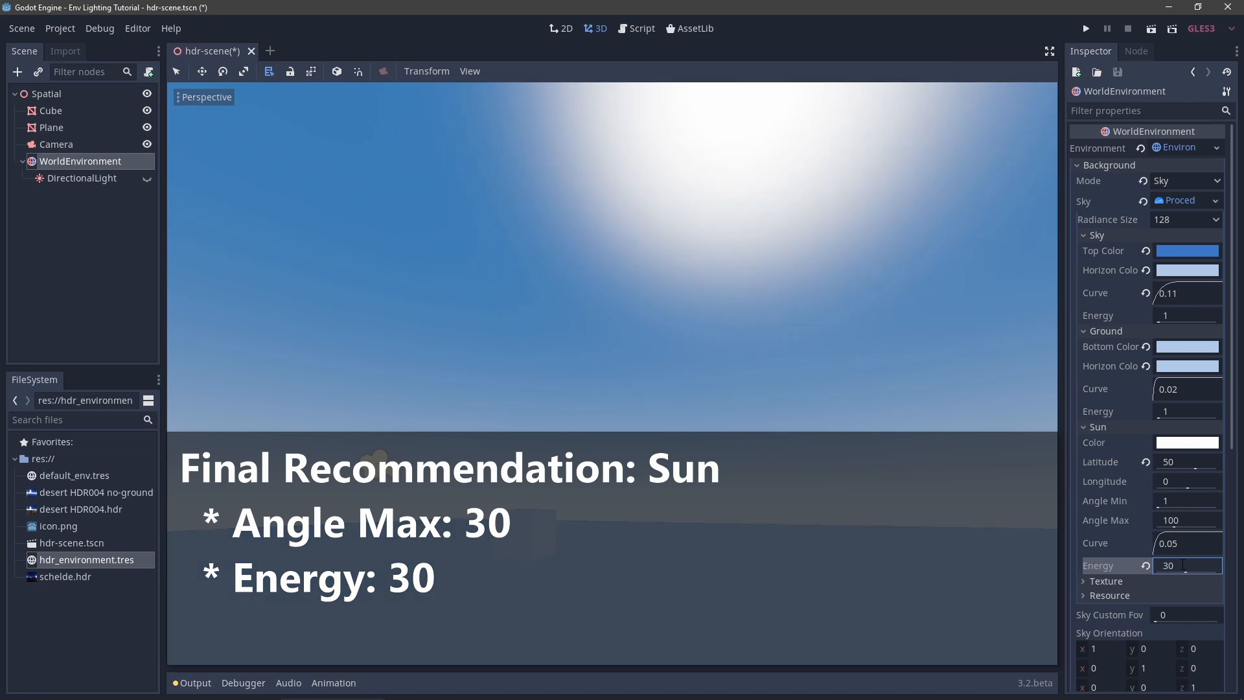
pyautogui.click(1193, 519)
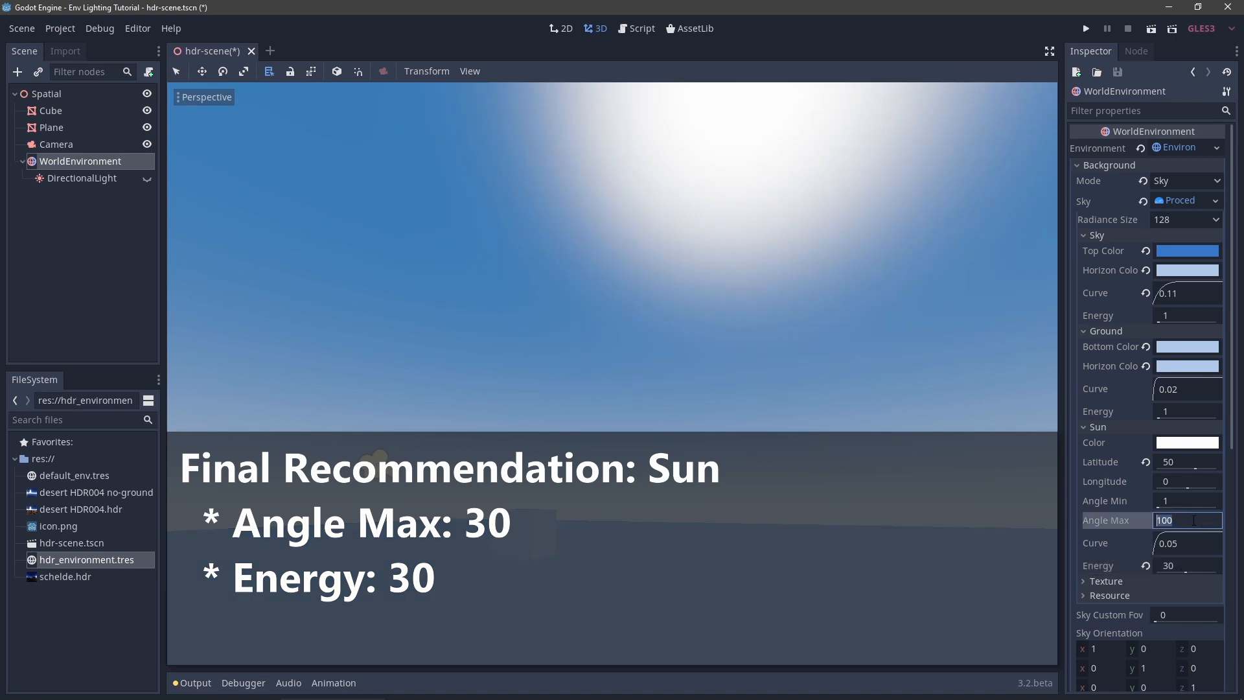
pyautogui.write('20')
pyautogui.press('Return')
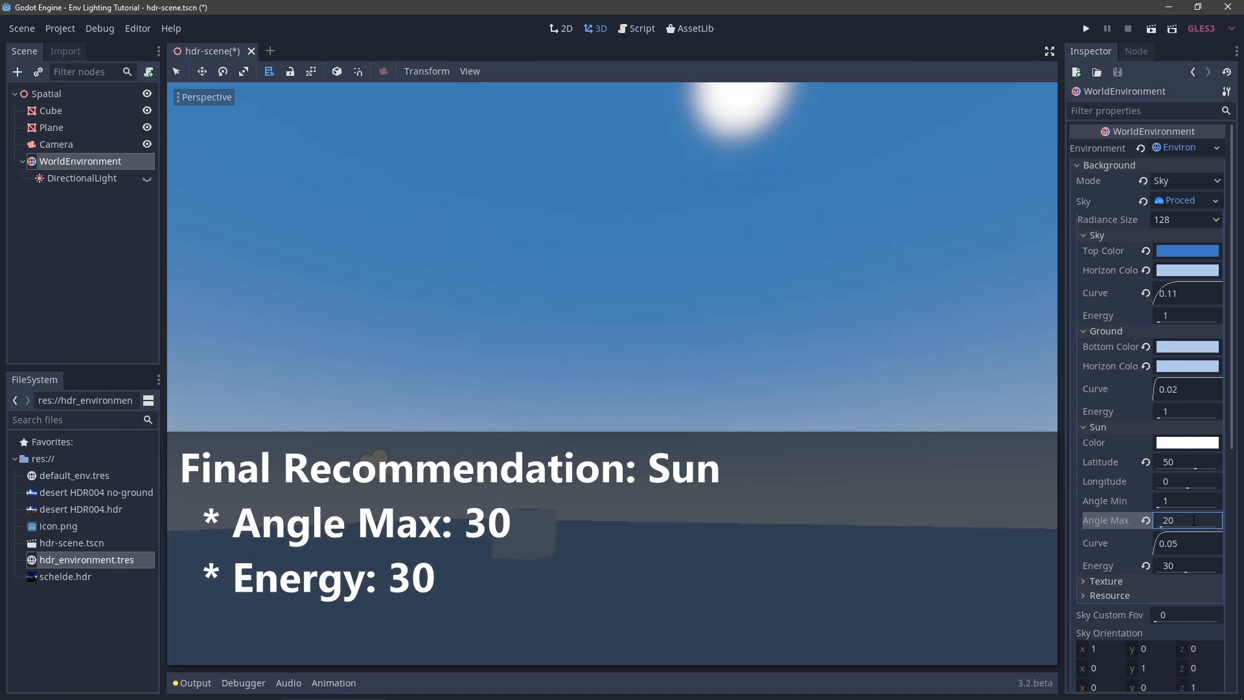
# Set the environment's ambient light color to mid grey with an HSV value of 50 (808080).
pyautogui.scroll(-5, 1100, 362)
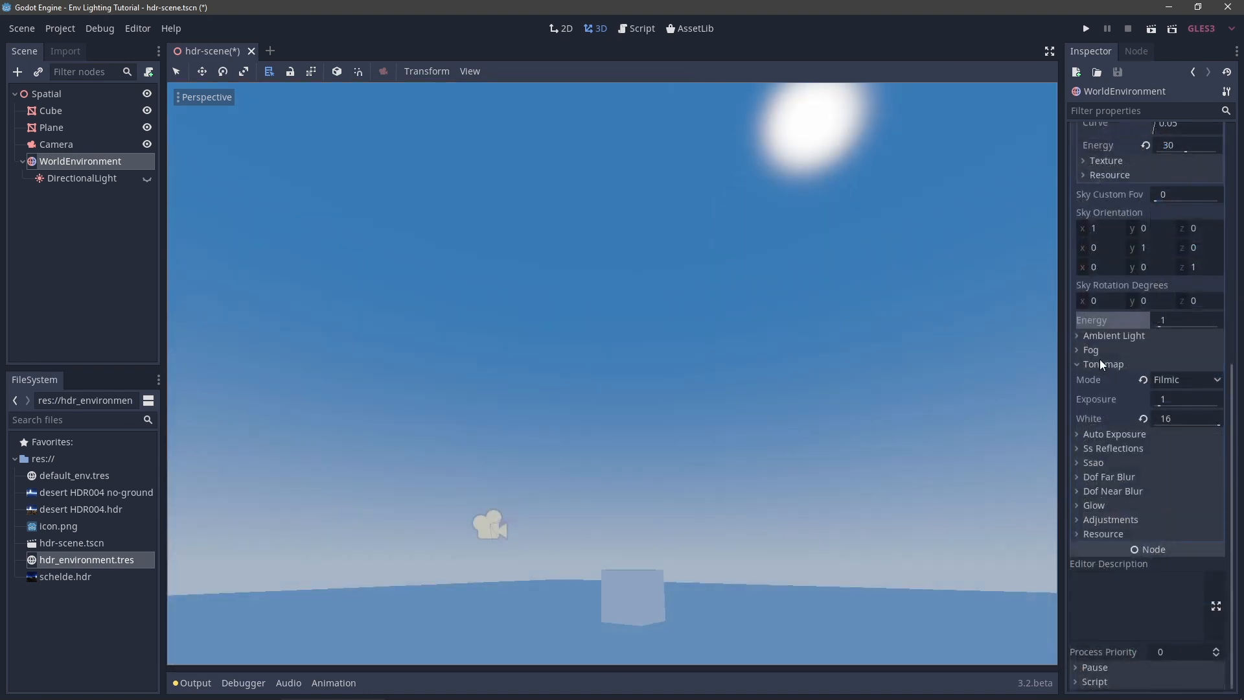
pyautogui.click(1103, 336)
pyautogui.click(1160, 353)
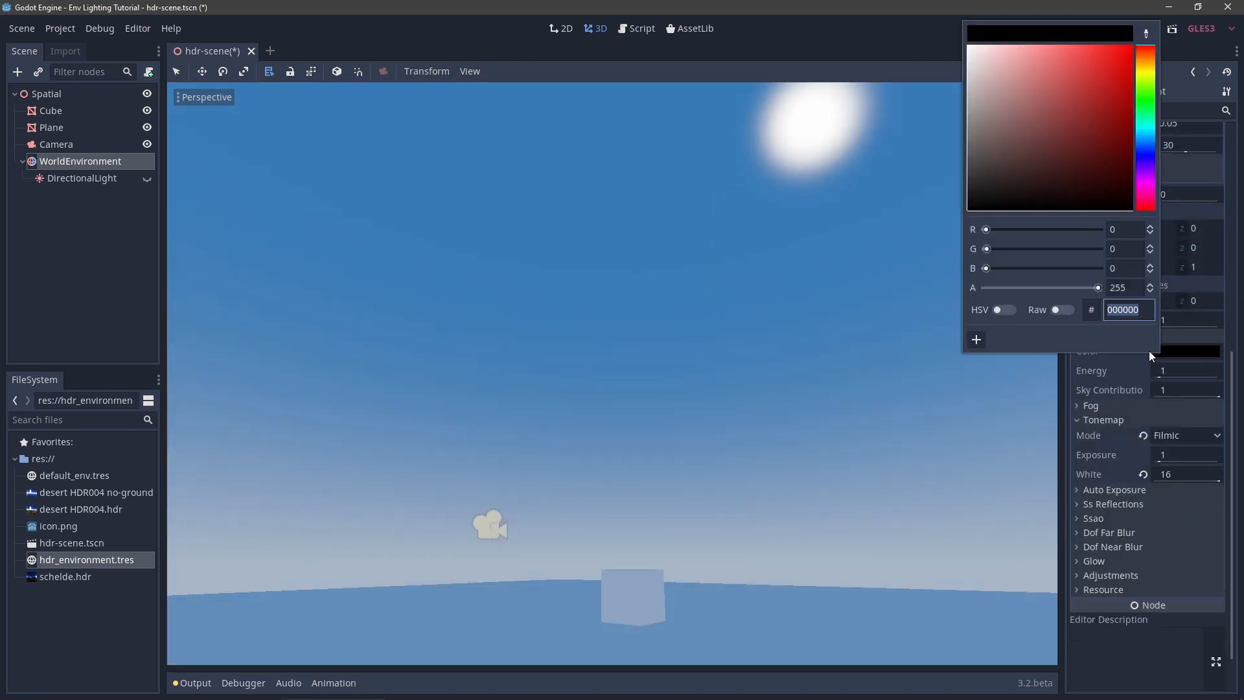
pyautogui.click(1004, 310)
pyautogui.click(1108, 268)
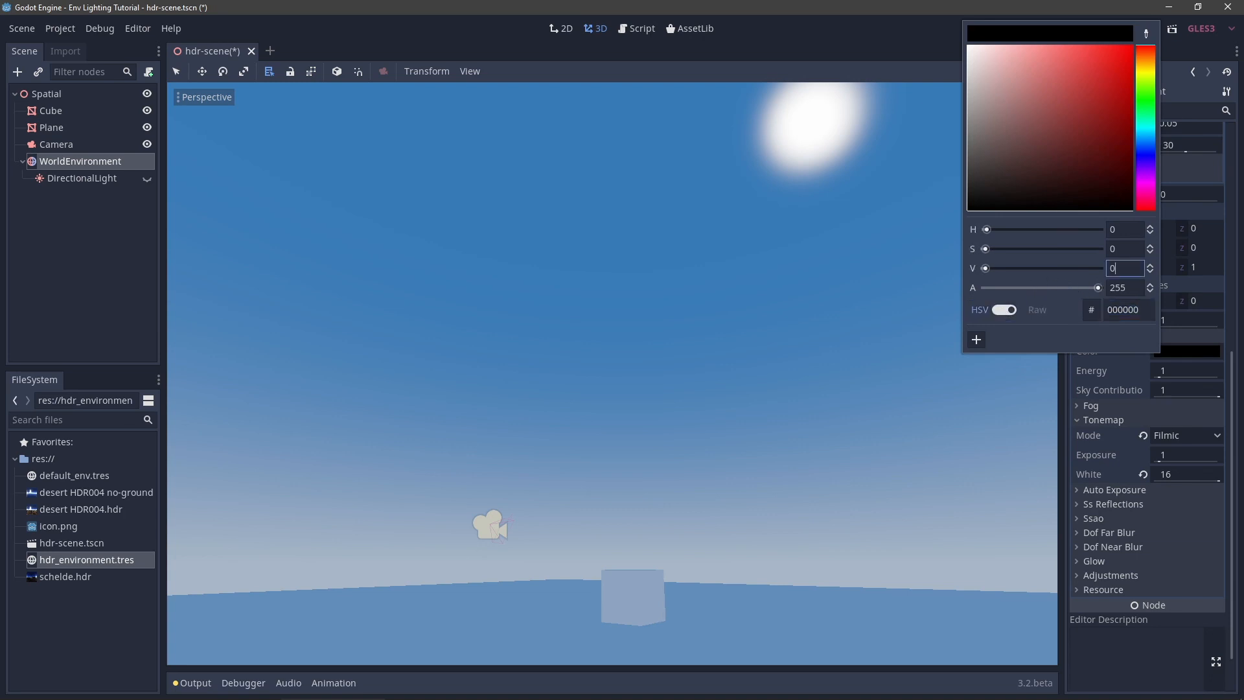
pyautogui.write('50')
pyautogui.press('Return')
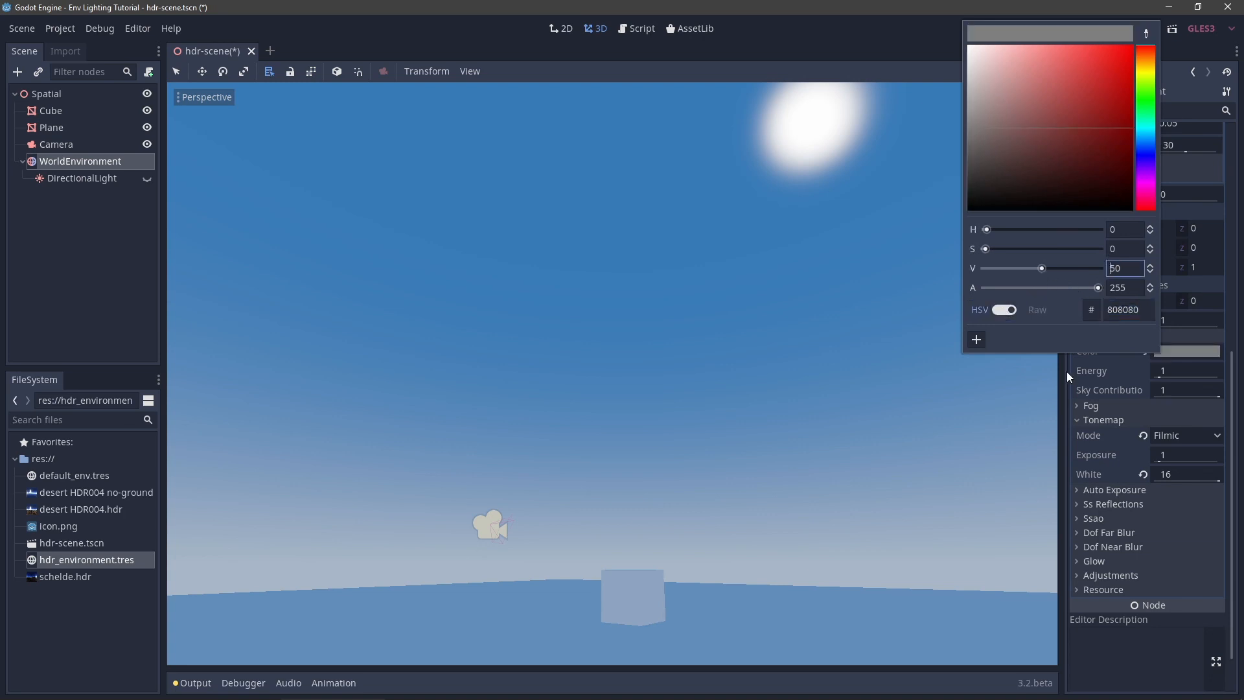
pyautogui.click(1078, 377)
# Try an ambient light sky contribution of 0, compare higher amounts, and settle on 0.27.
pyautogui.click(1205, 386)
pyautogui.write('0')
pyautogui.press('Return')
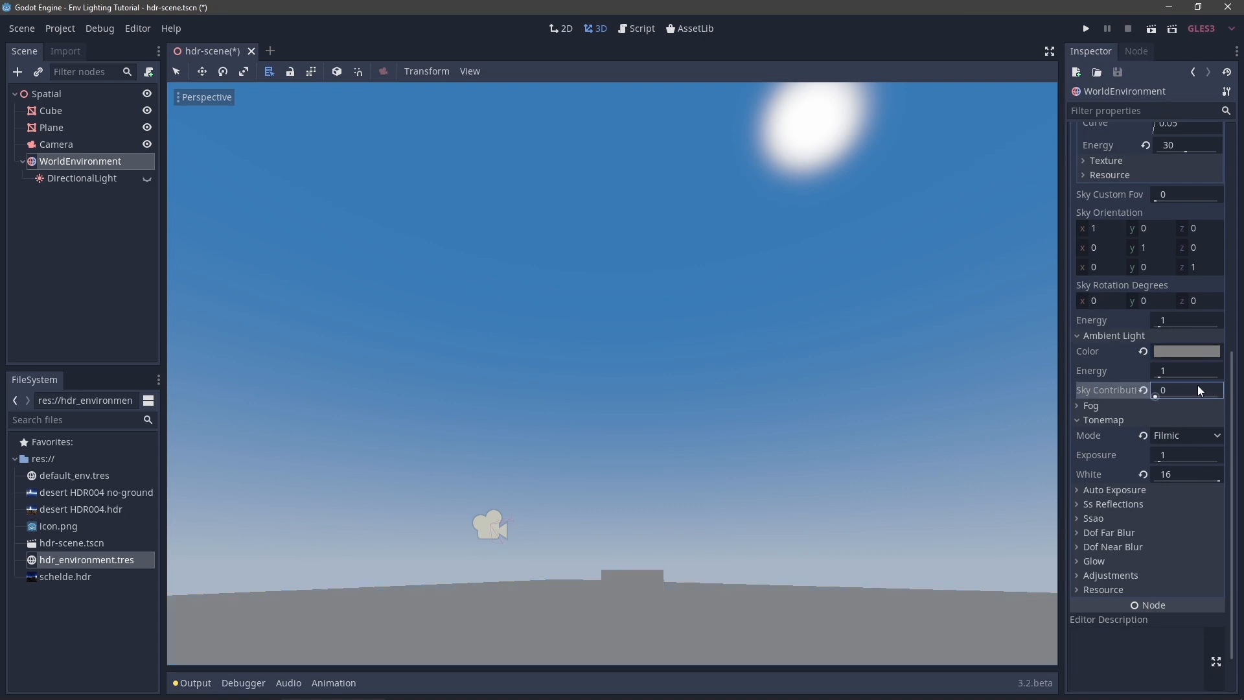
pyautogui.moveTo(1180, 388); pyautogui.dragTo(1205, 387)
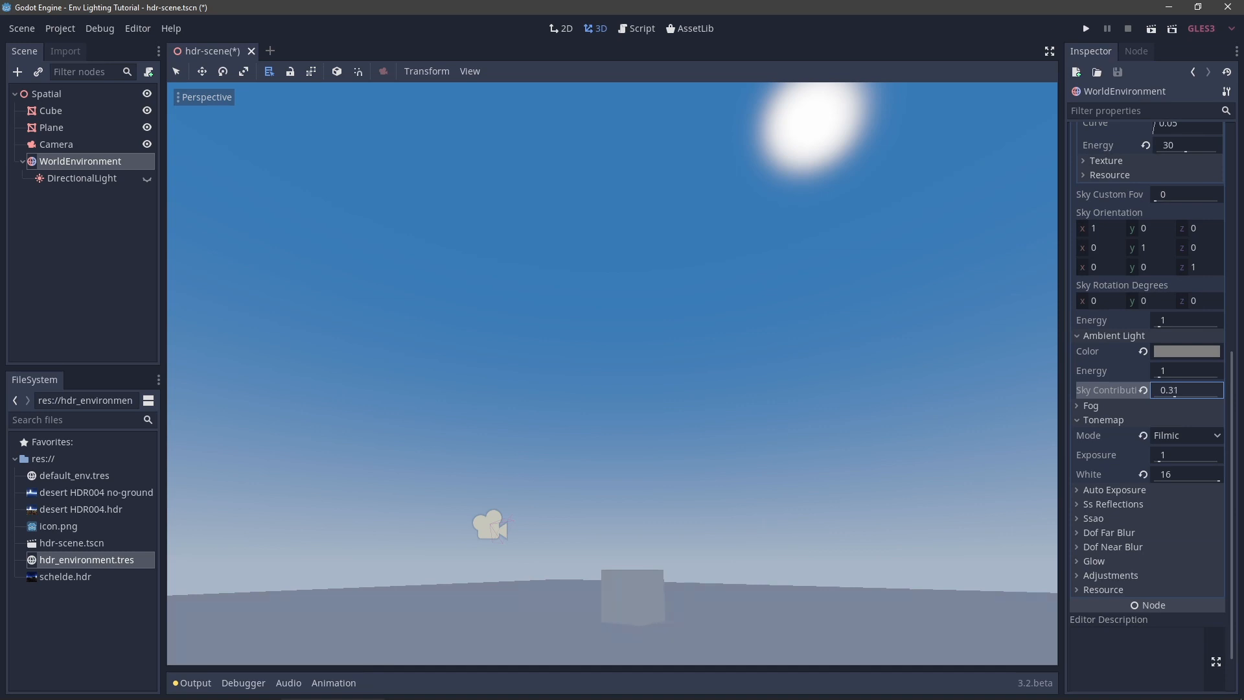
pyautogui.moveTo(1181, 387); pyautogui.dragTo(1174, 387)
# Bring the cube and plane back into view and make the directional light visible.
pyautogui.moveTo(971, 395); pyautogui.dragTo(611, 355, button='right')
pyautogui.press('e')
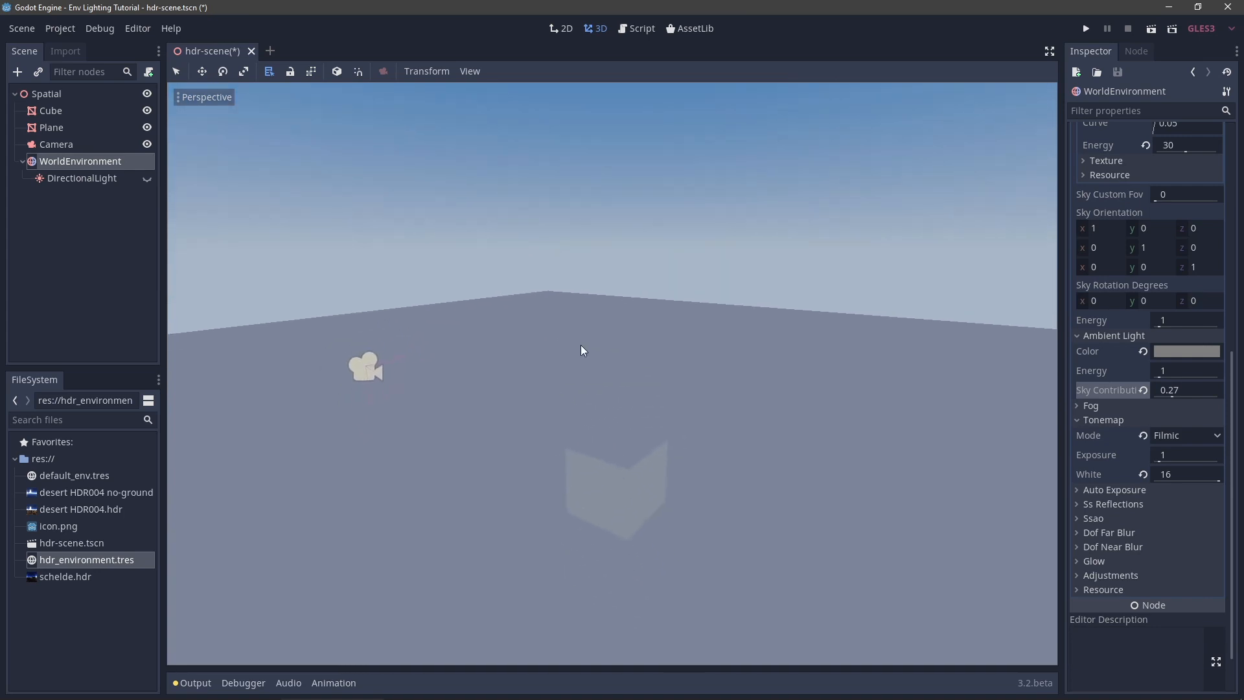
pyautogui.click(144, 178)
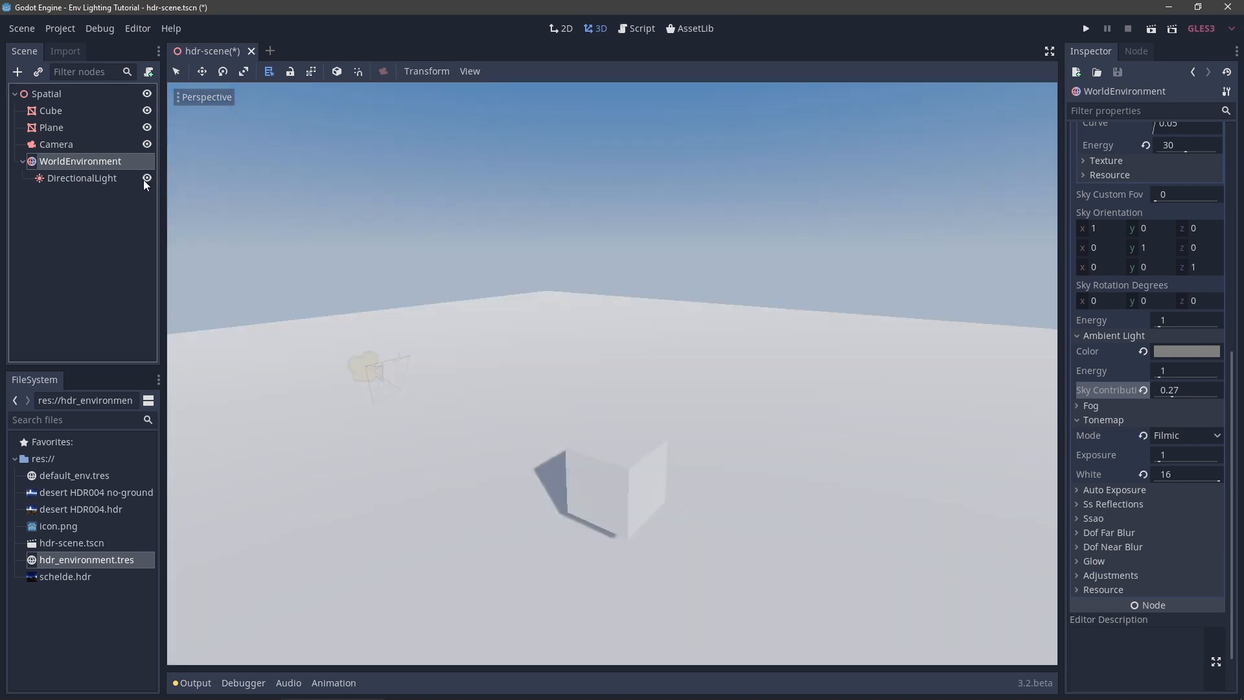
# Move the directional light onto the sun disc in the sky, at about (8.9, 13.1, 9.4).
pyautogui.click(76, 180)
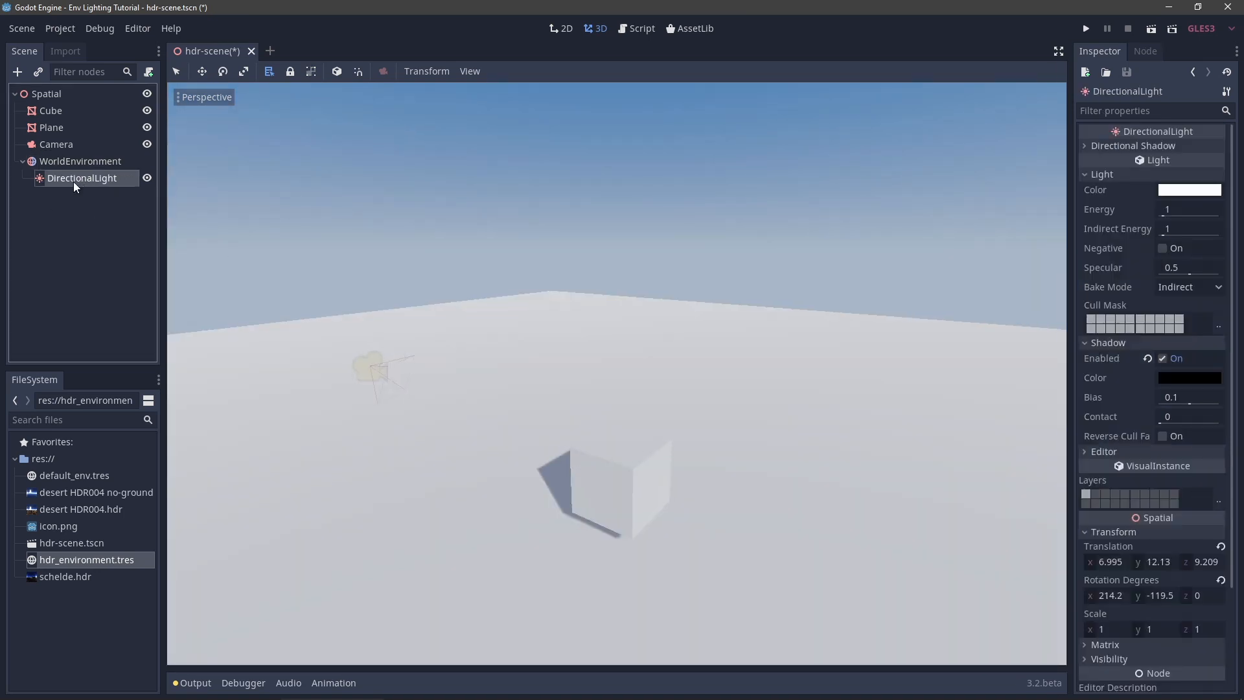
pyautogui.doubleClick(38, 179)
pyautogui.moveTo(628, 388); pyautogui.dragTo(476, 355, button='right')
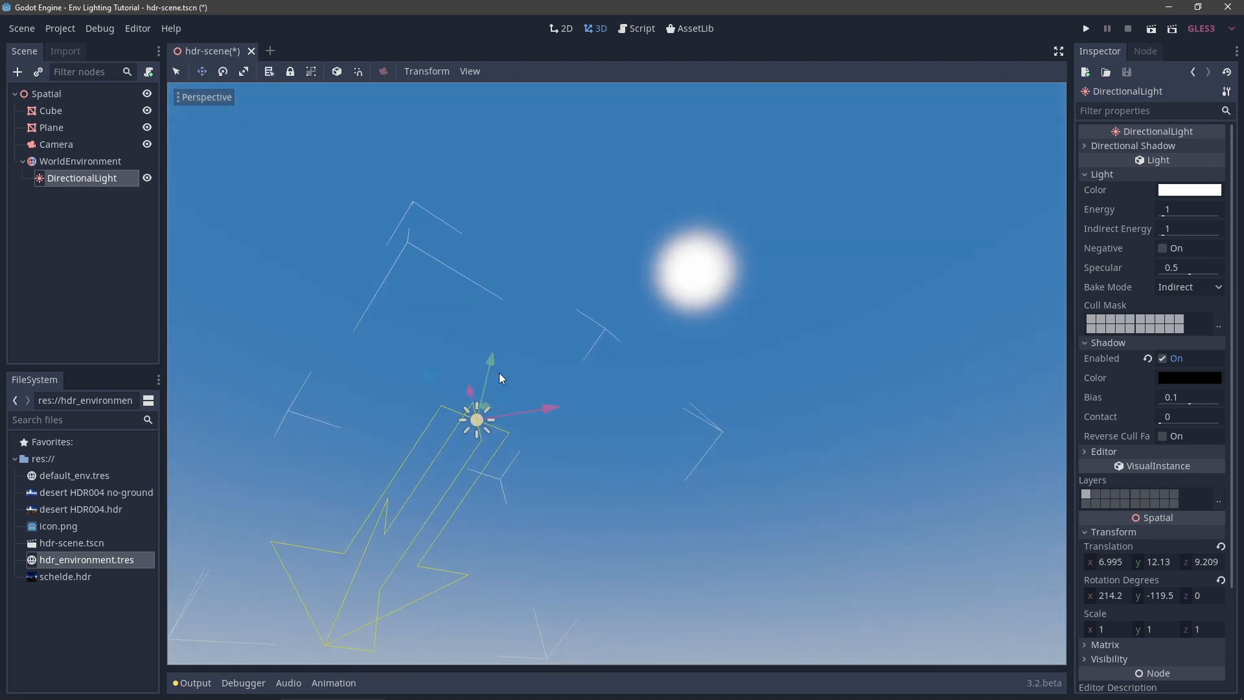
pyautogui.moveTo(534, 412); pyautogui.dragTo(751, 263)
# Try a sun energy of 0 in the procedural sky and set it back to 30.
pyautogui.click(72, 161)
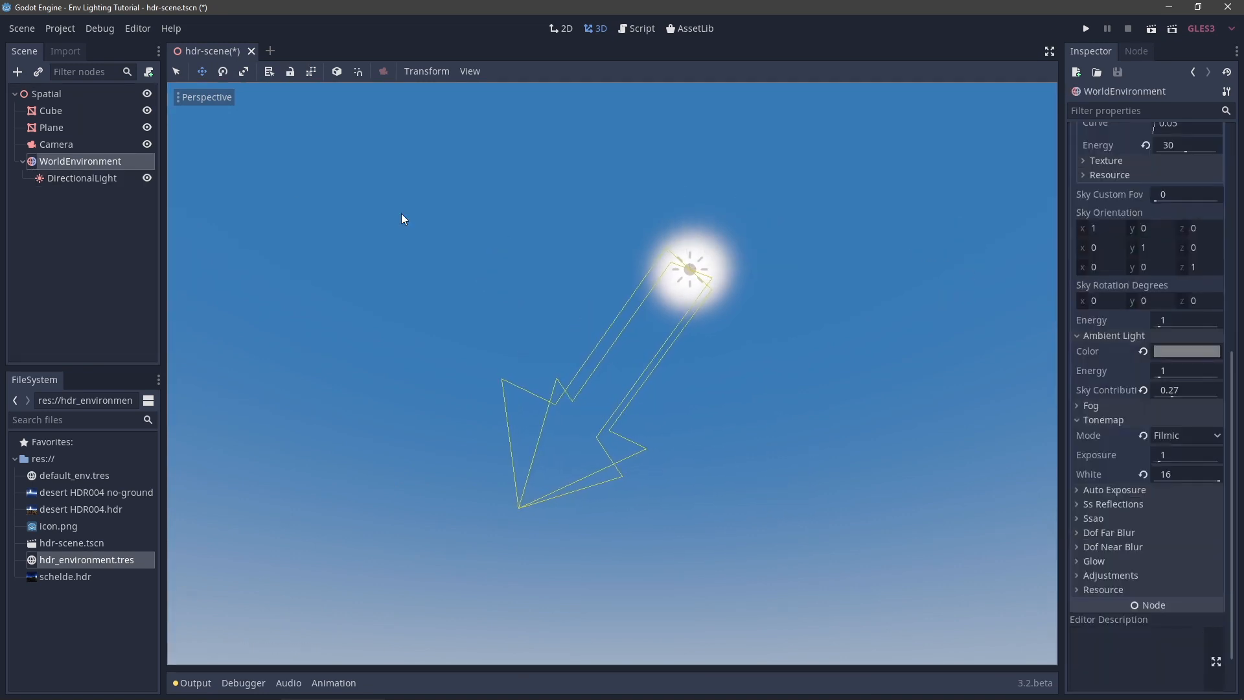
pyautogui.scroll(5, 1128, 387)
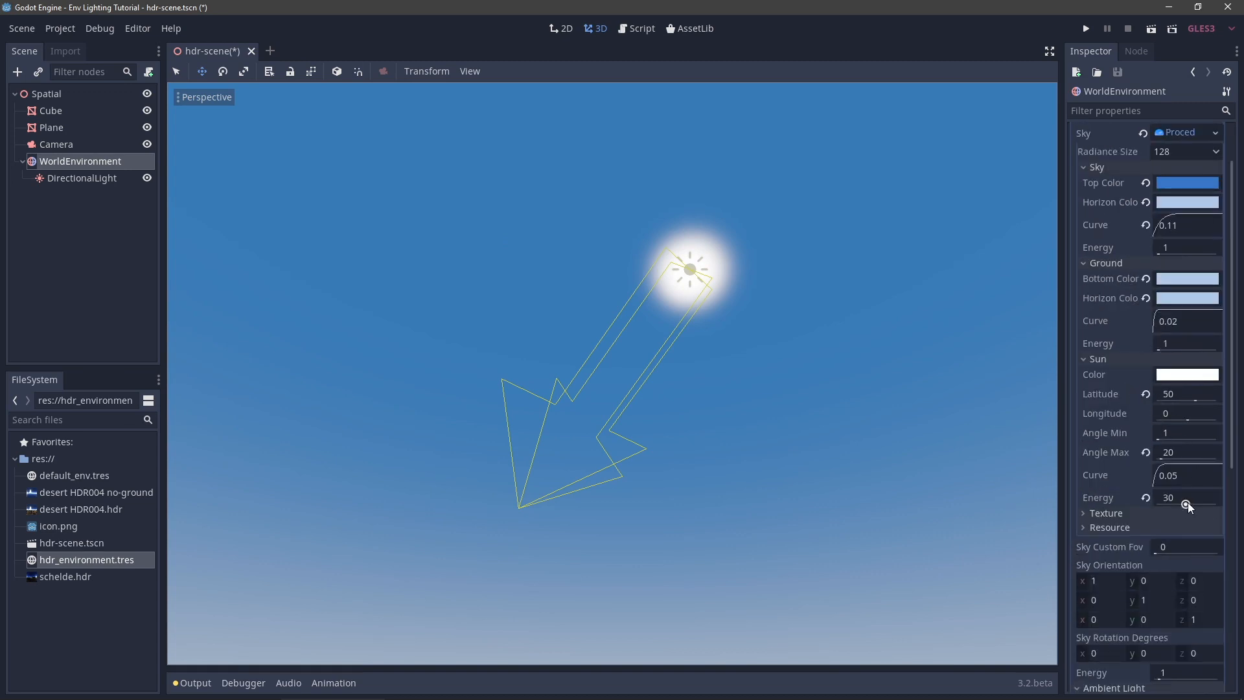
pyautogui.click(725, 241)
pyautogui.moveTo(718, 243); pyautogui.dragTo(718, 246)
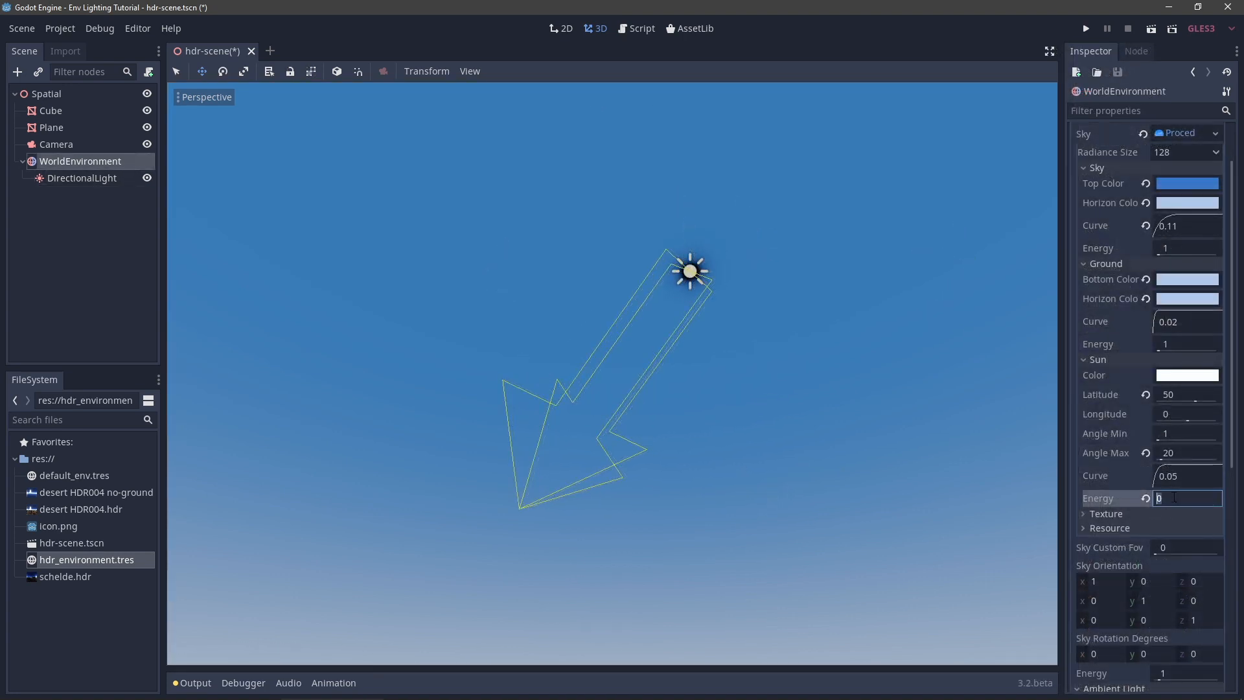
pyautogui.write('30')
pyautogui.press('Return')
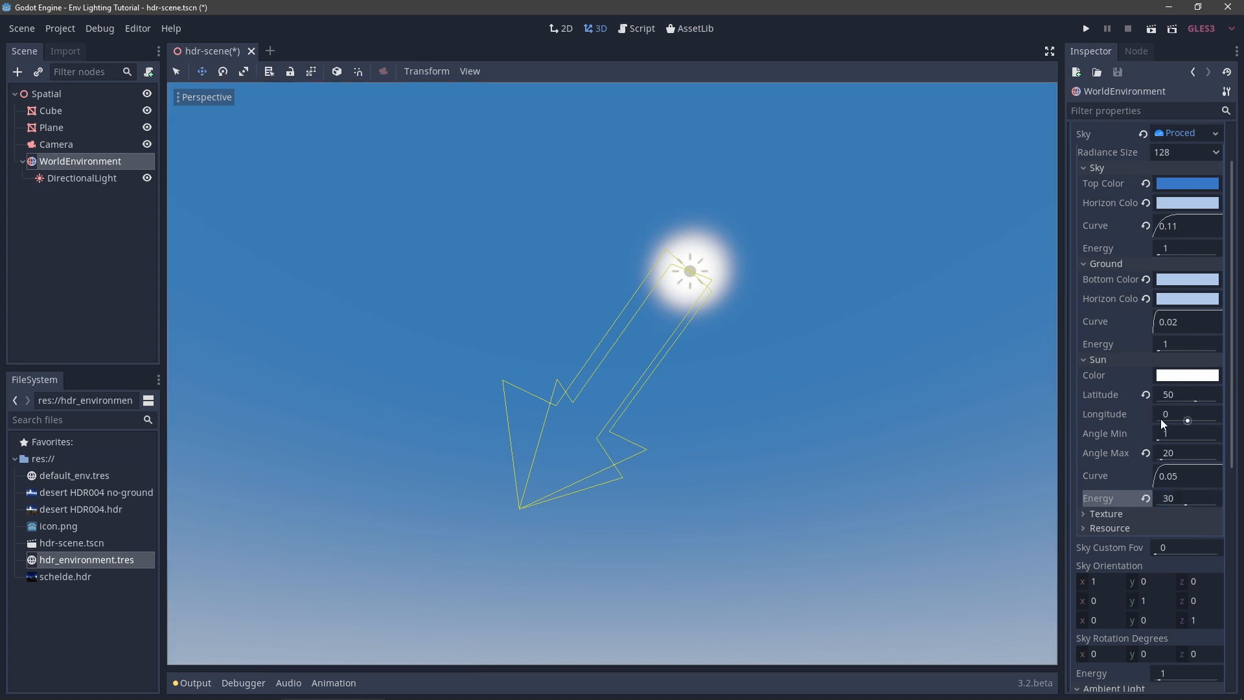
# Reset the directional light's rotation and set its X rotation to 50 degrees.
pyautogui.click(60, 181)
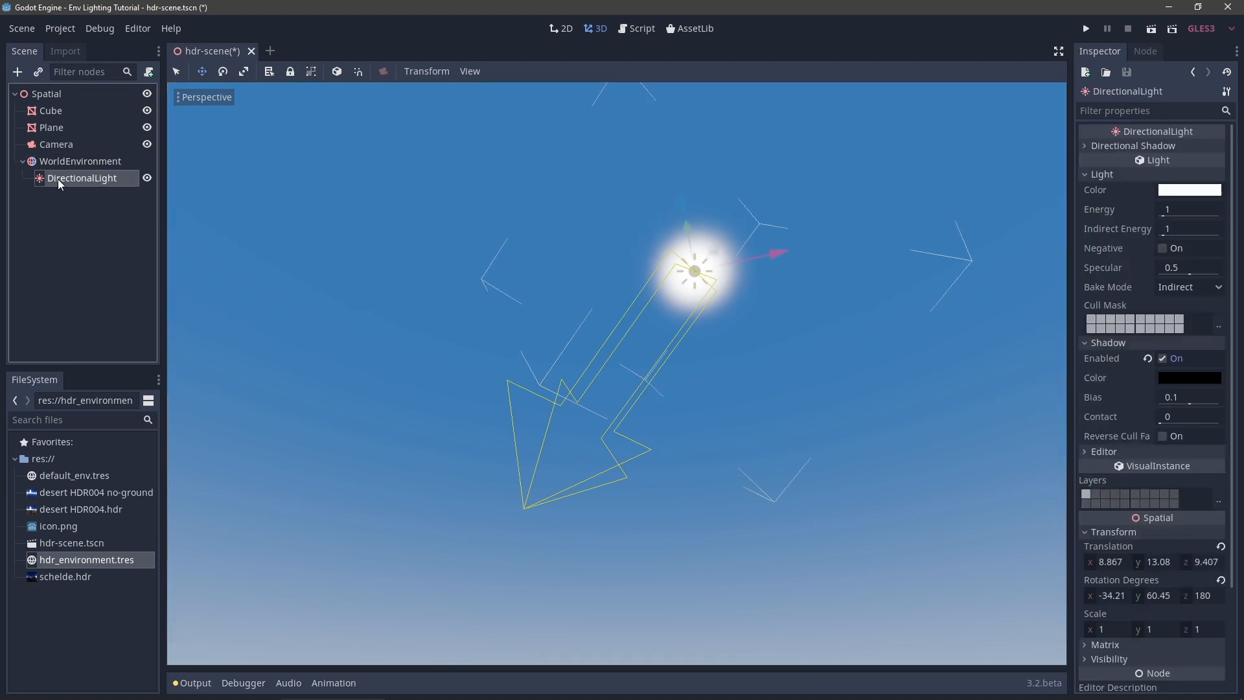
pyautogui.scroll(-4, 1223, 466)
pyautogui.click(1222, 456)
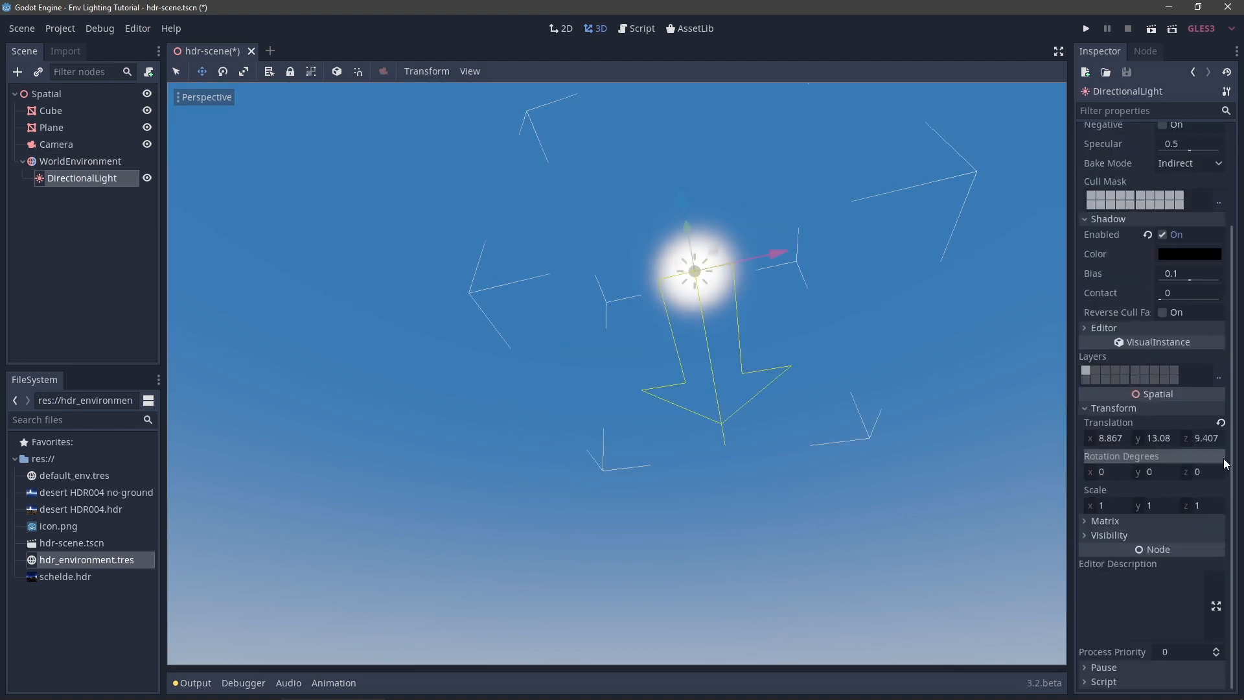
pyautogui.click(1109, 472)
pyautogui.write('50')
pyautogui.press('Return')
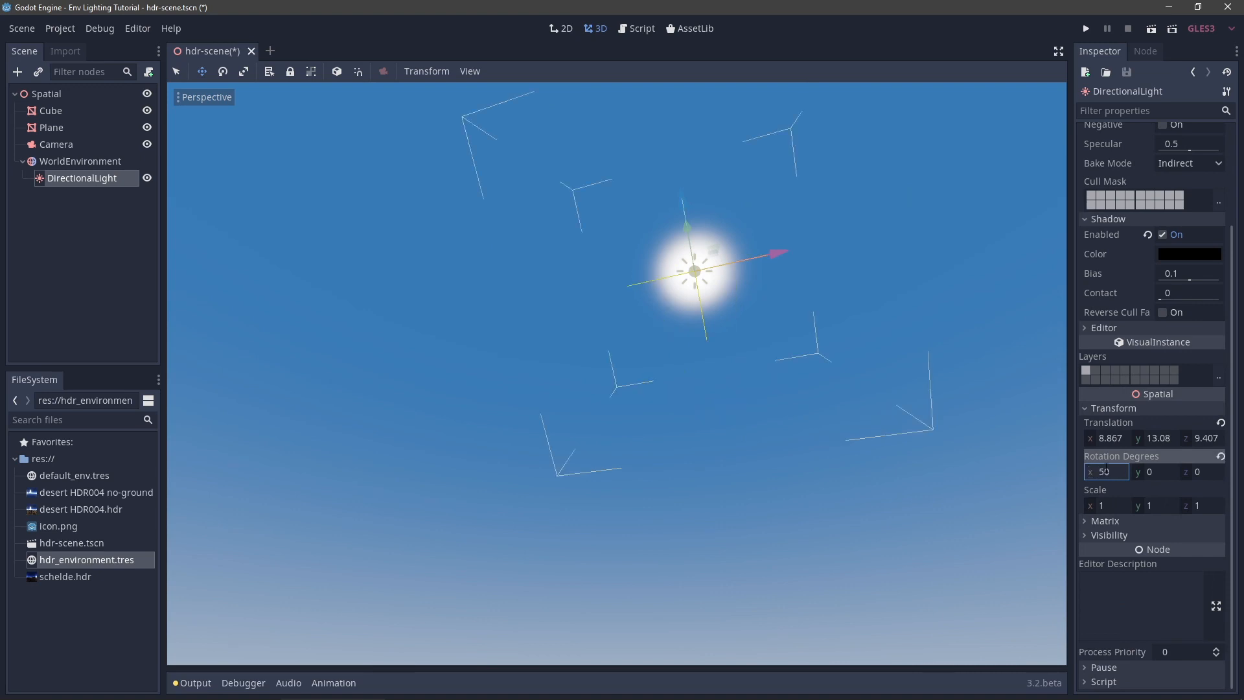
# Flip the directional light by adding 180 degrees to its X rotation of 50, and look at the resulting shadow.
pyautogui.moveTo(817, 434); pyautogui.dragTo(802, 410, button='right')
pyautogui.press('d')
pyautogui.click(1115, 472)
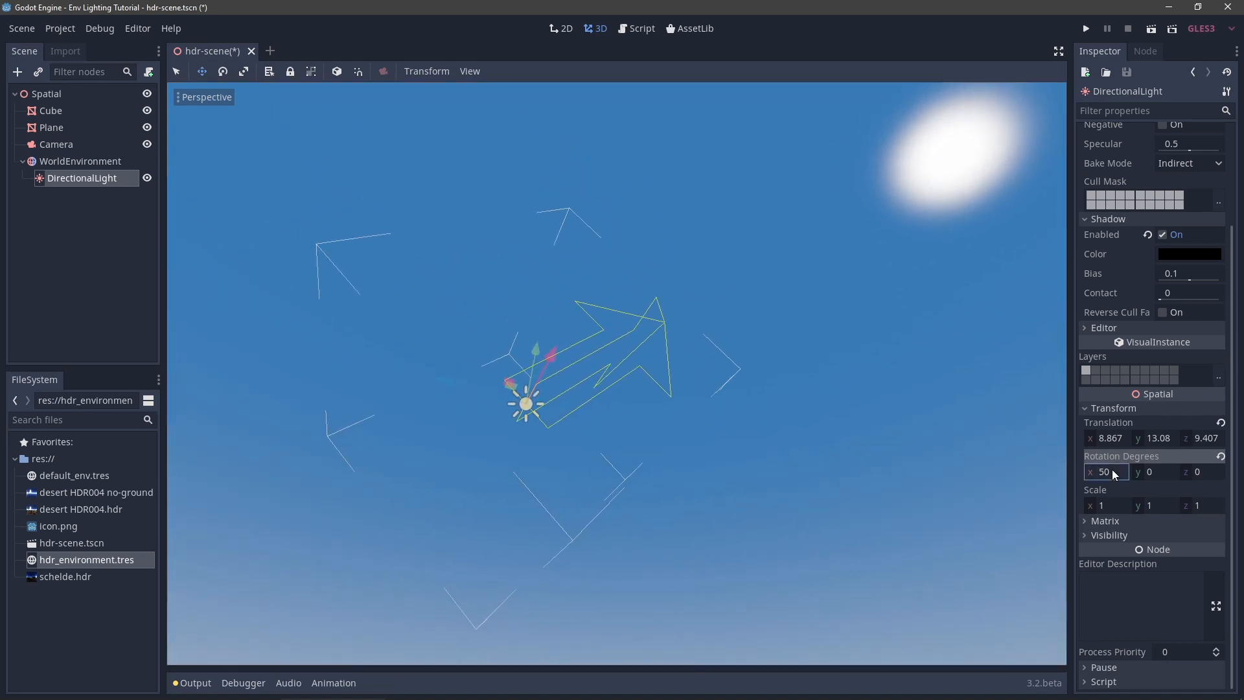
pyautogui.write('+180')
pyautogui.press('Return')
pyautogui.moveTo(937, 496); pyautogui.dragTo(987, 528, button='right')
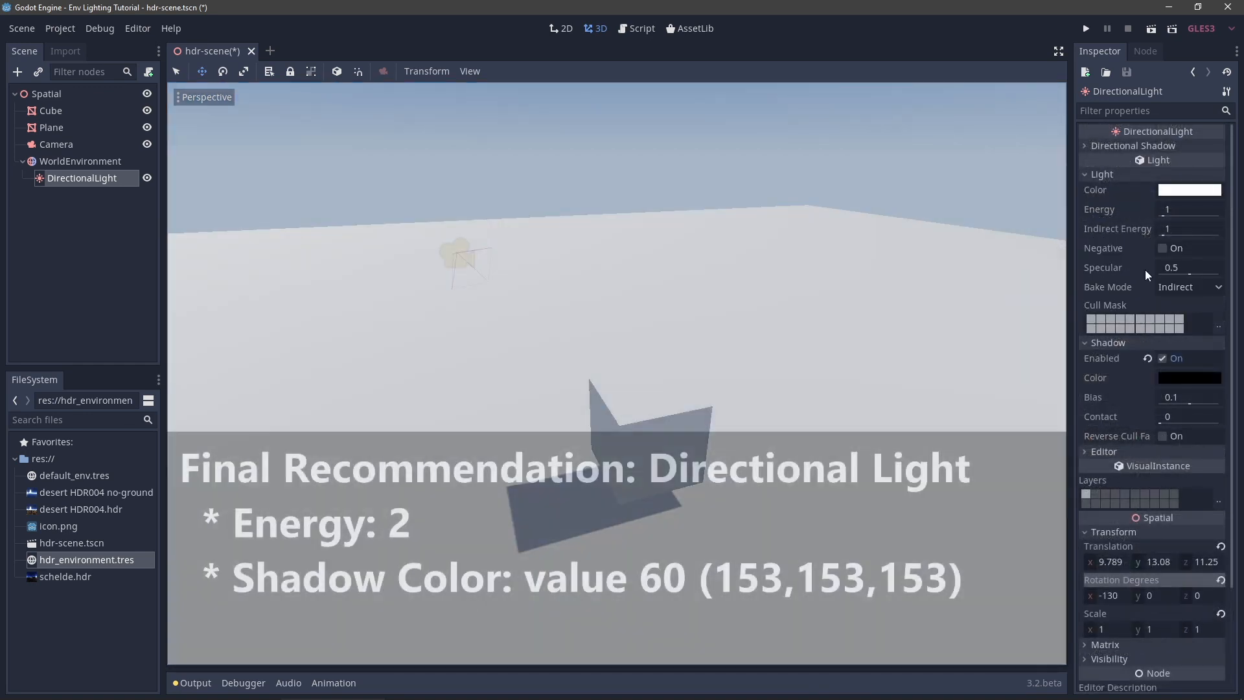
# Adjust the directional light's energy, try an ambient light energy of about 1.93 and reset the ambient energy to 1.
pyautogui.moveTo(1171, 209); pyautogui.dragTo(1185, 208)
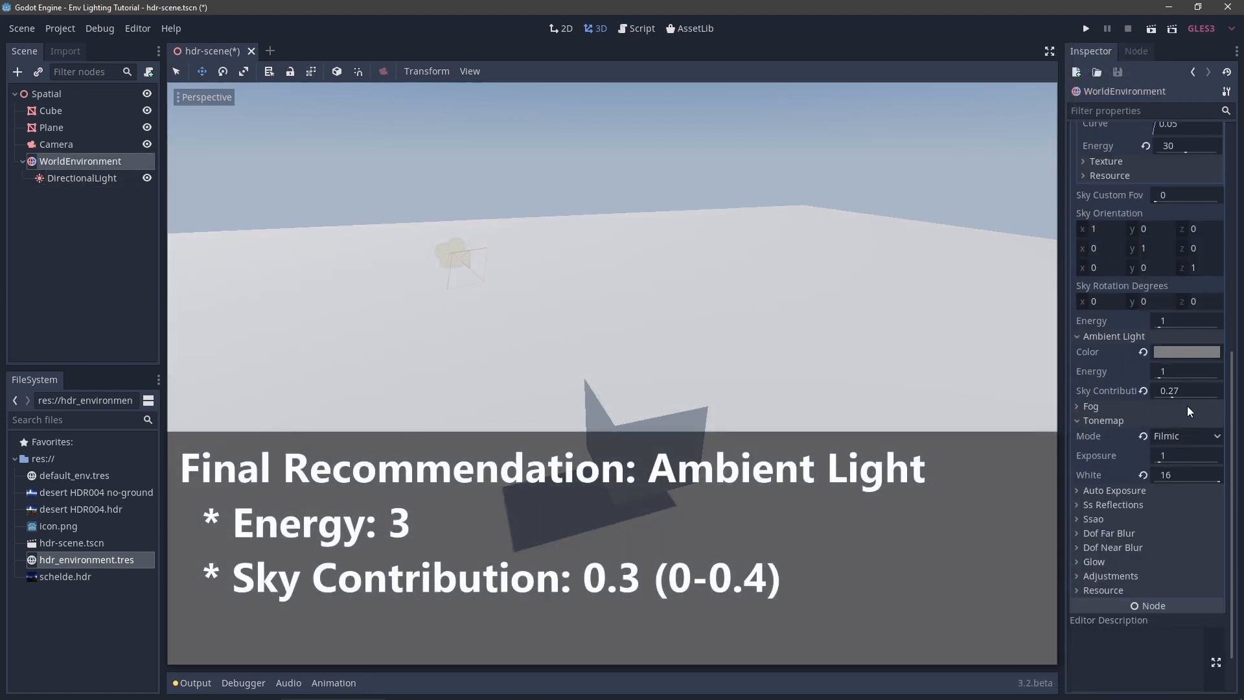
pyautogui.moveTo(1177, 373)
pyautogui.mouseDown()
pyautogui.moveTo(1210, 373)
pyautogui.moveTo(1173, 376)
pyautogui.mouseUp()
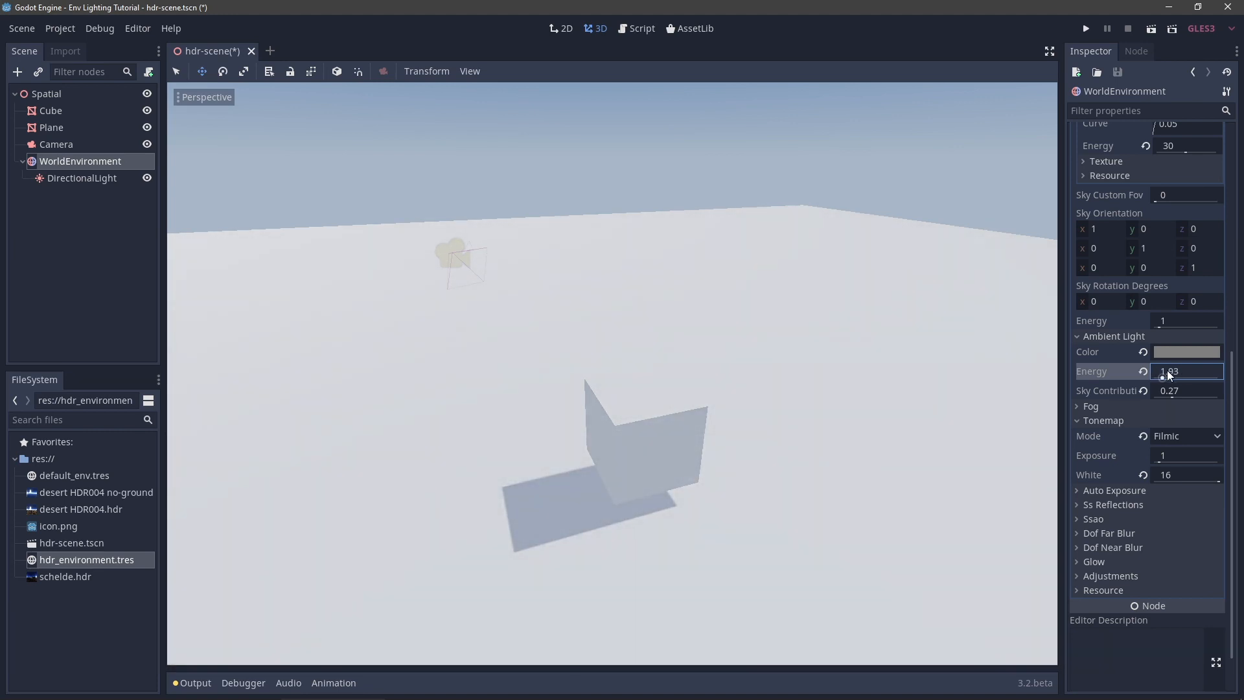
pyautogui.click(1144, 371)
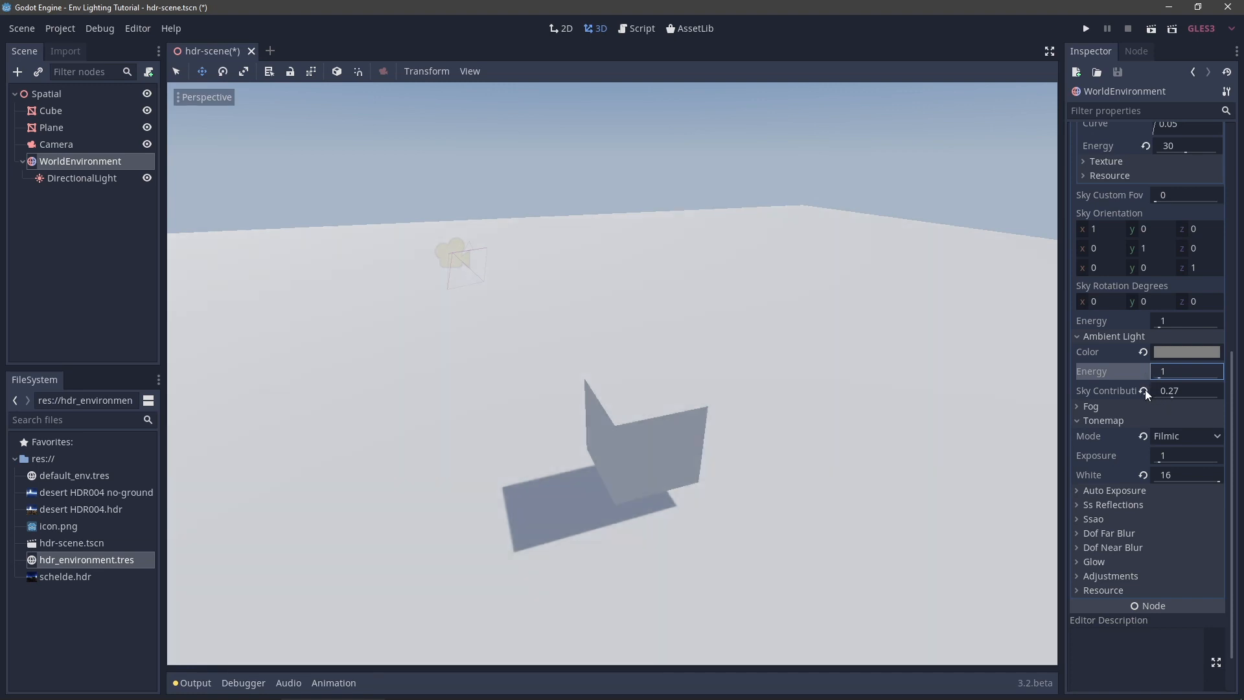
# Reset the ambient light's sky contribution, try lower values and set it to 0.3.
pyautogui.click(1145, 391)
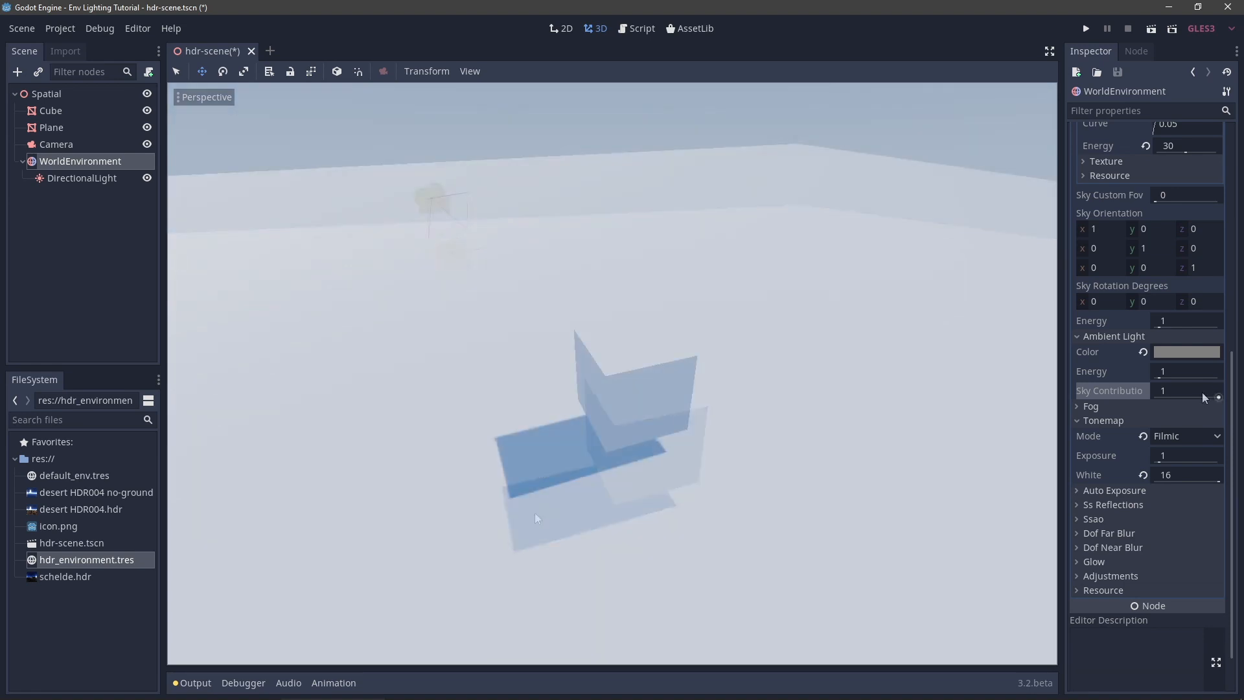
pyautogui.moveTo(1203, 397); pyautogui.dragTo(1157, 399)
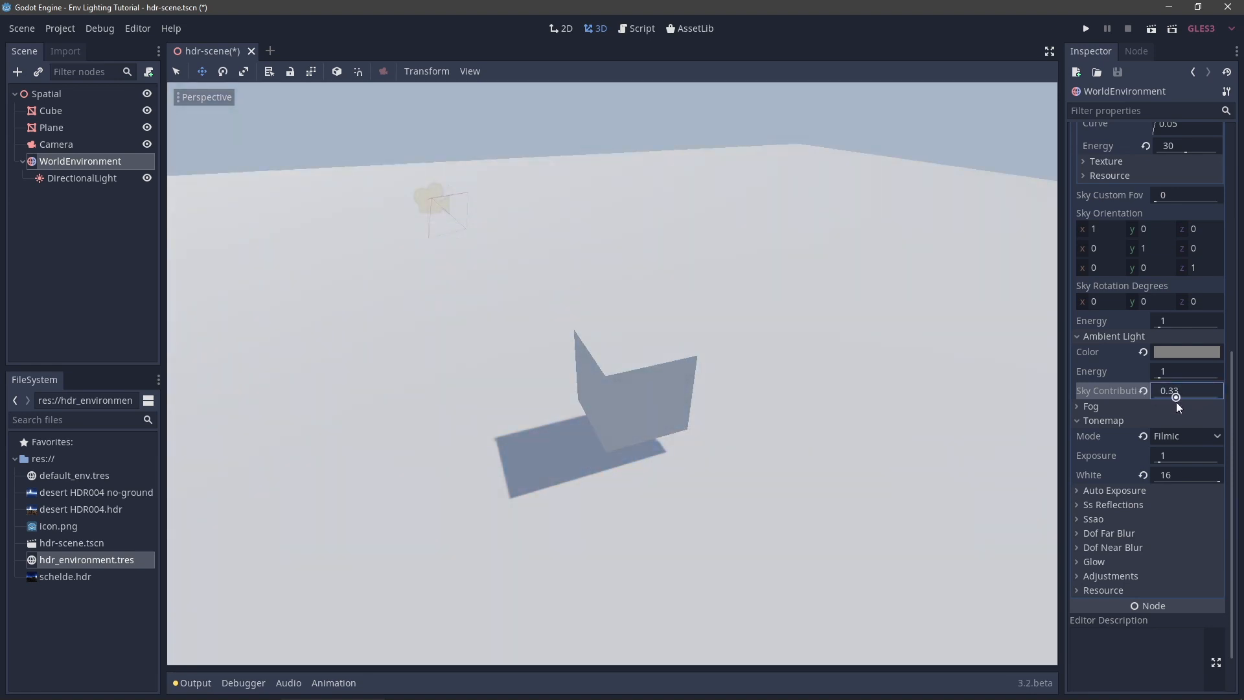
pyautogui.click(1169, 391)
pyautogui.write('.3')
pyautogui.press('Return')
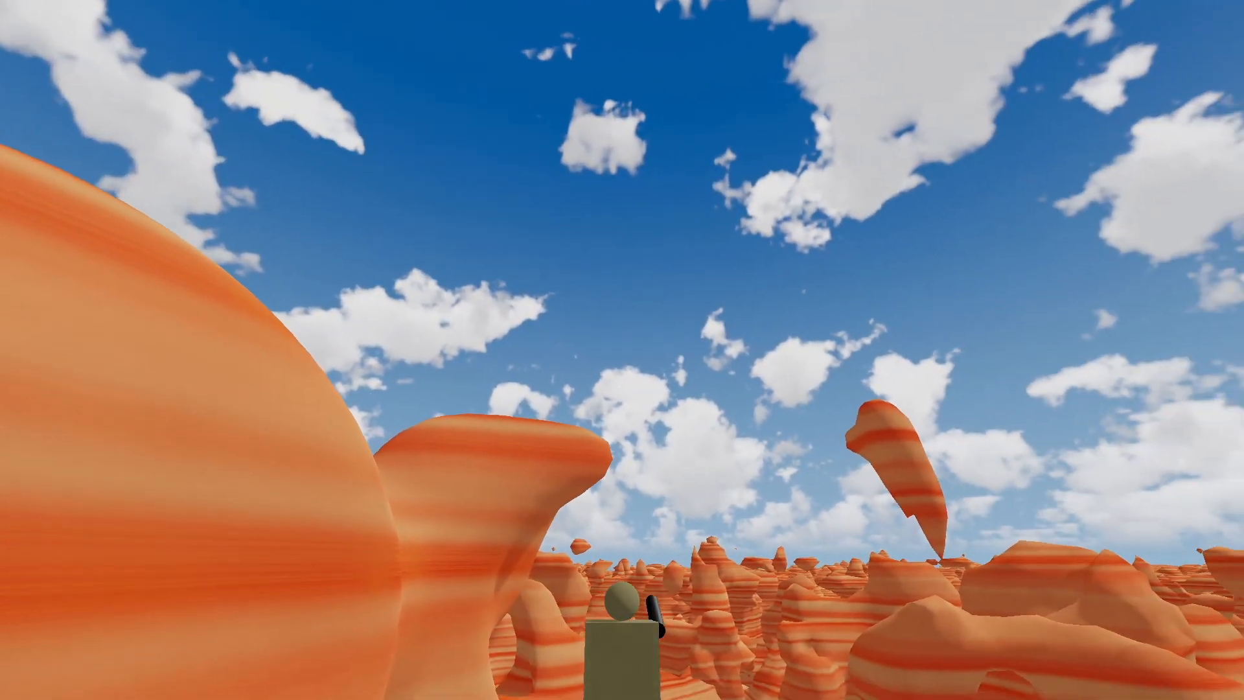
# Stop the running game and expand the panorama sky resource of the desert scene's WorldEnvironment.
pyautogui.press('F8')
pyautogui.click(1186, 200)
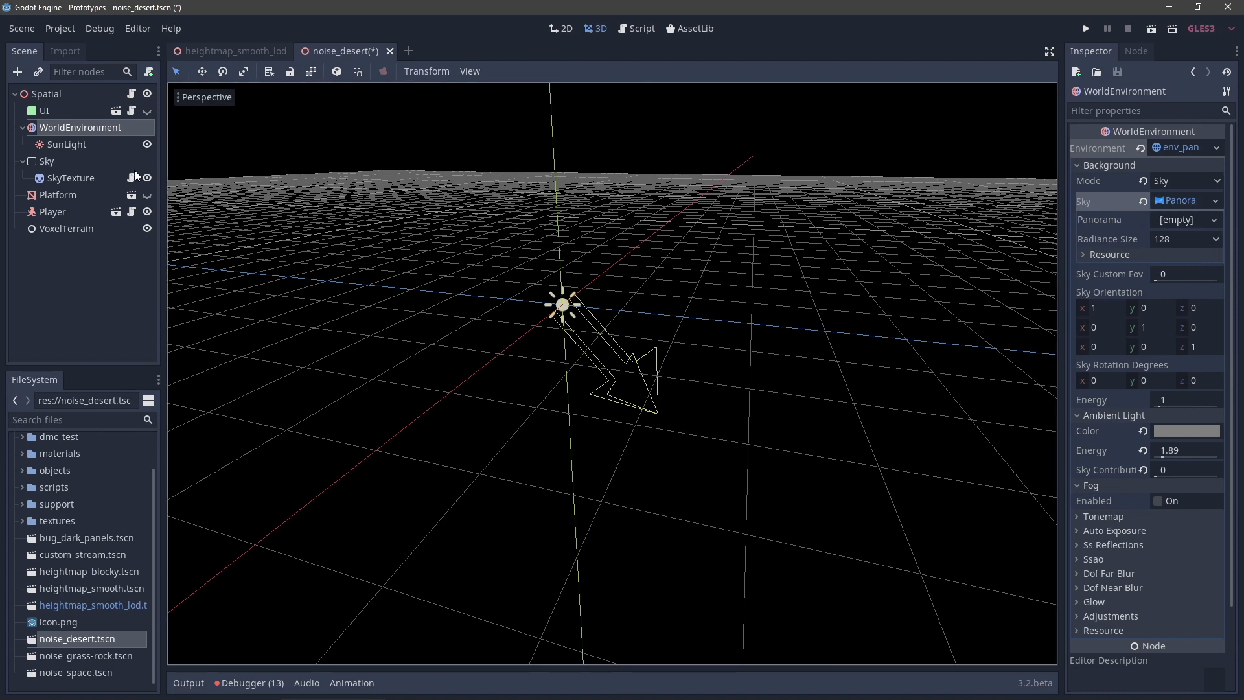
# Open the SkyTexture sprite's shader material and examine the uniforms in its skysphere_cloudy.shader code.
pyautogui.click(61, 177)
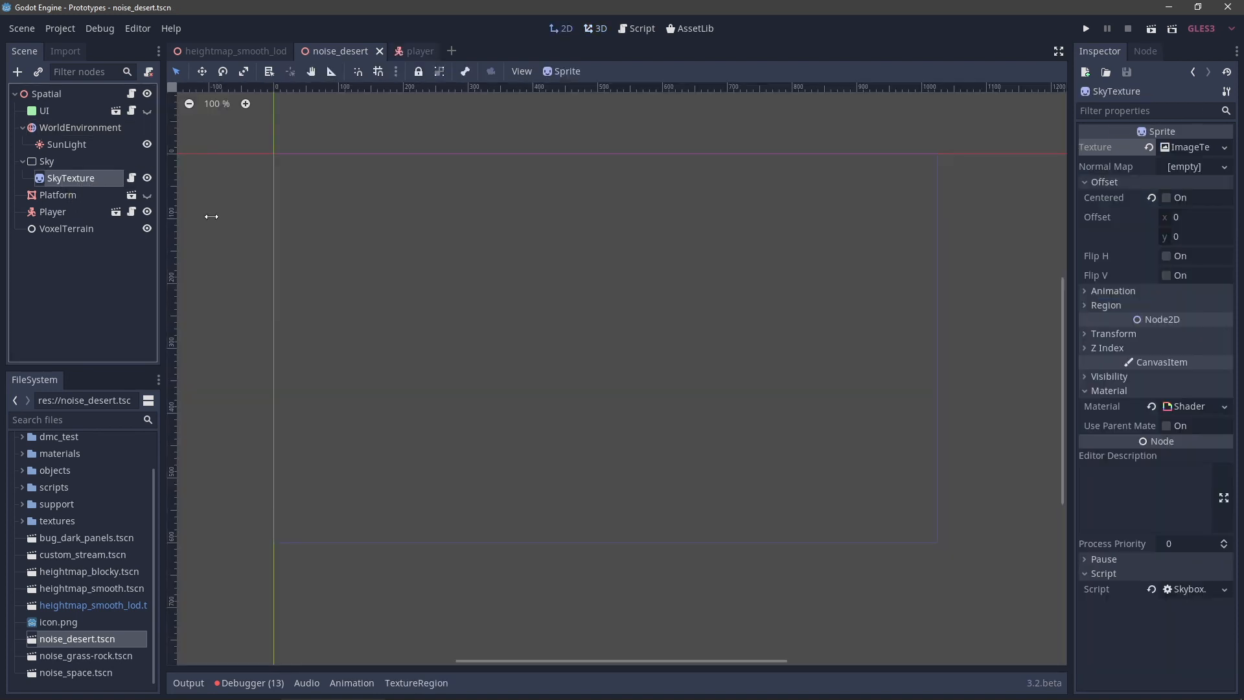
pyautogui.click(1188, 410)
pyautogui.click(1187, 426)
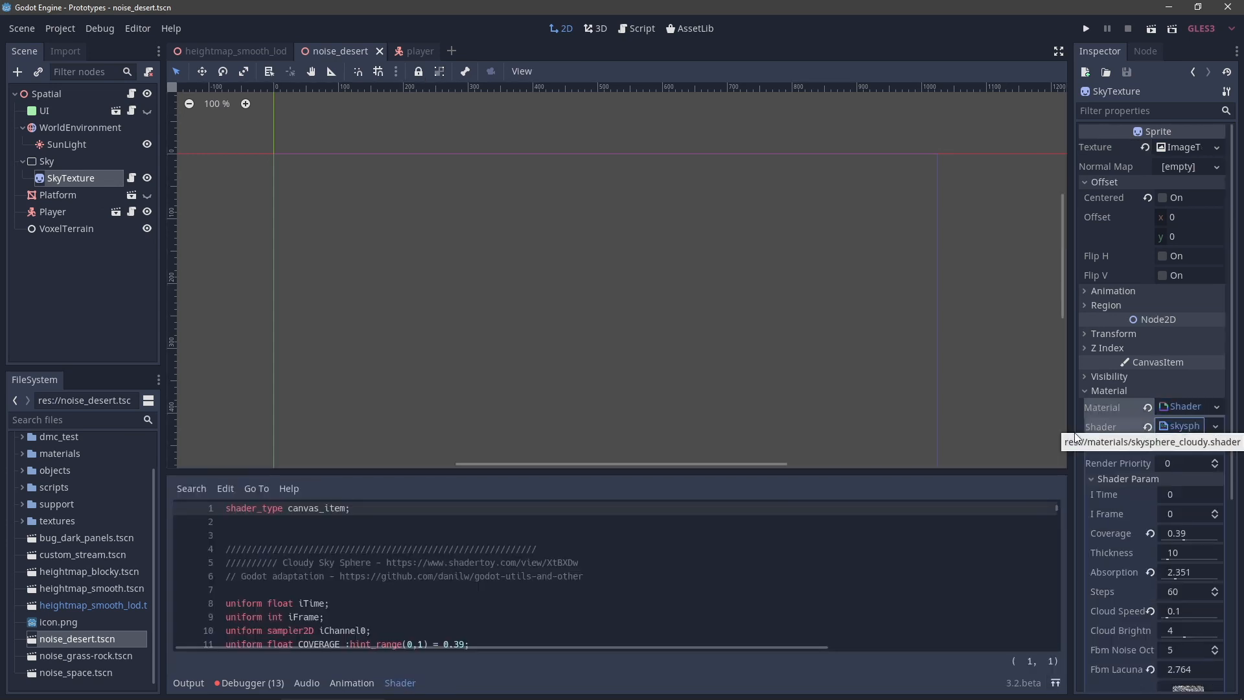
pyautogui.scroll(-20, 671, 532)
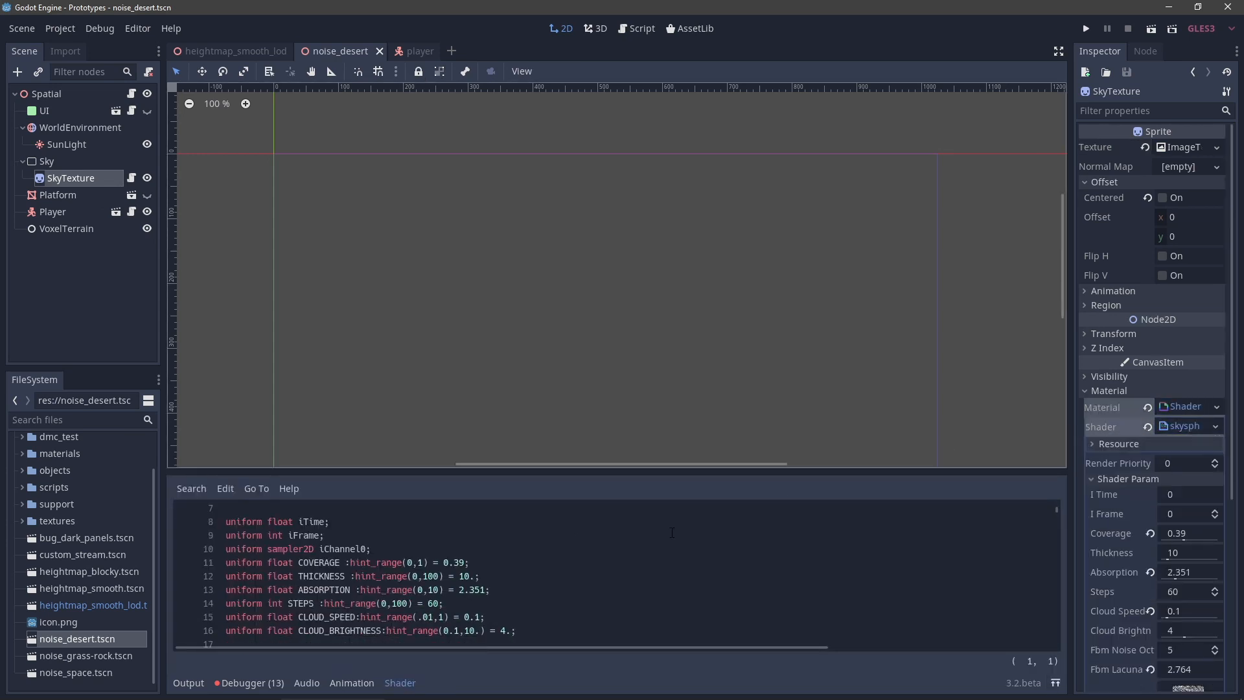
# Open SkyTexture's Skybox.gd script, examine the viewport texture and env_panoramasky.tres lines, and show the WorldEnvironment settings.
pyautogui.click(132, 178)
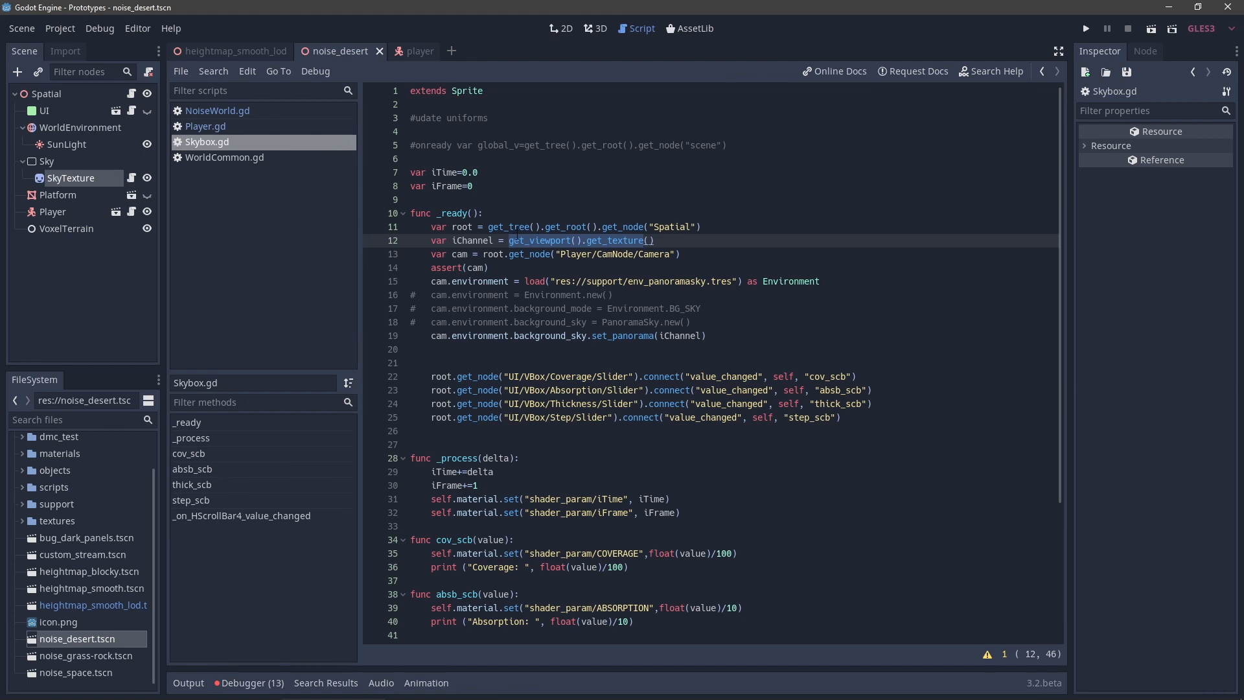
pyautogui.doubleClick(469, 240)
pyautogui.moveTo(587, 241); pyautogui.dragTo(669, 254)
pyautogui.moveTo(451, 281); pyautogui.dragTo(738, 281)
pyautogui.click(113, 129)
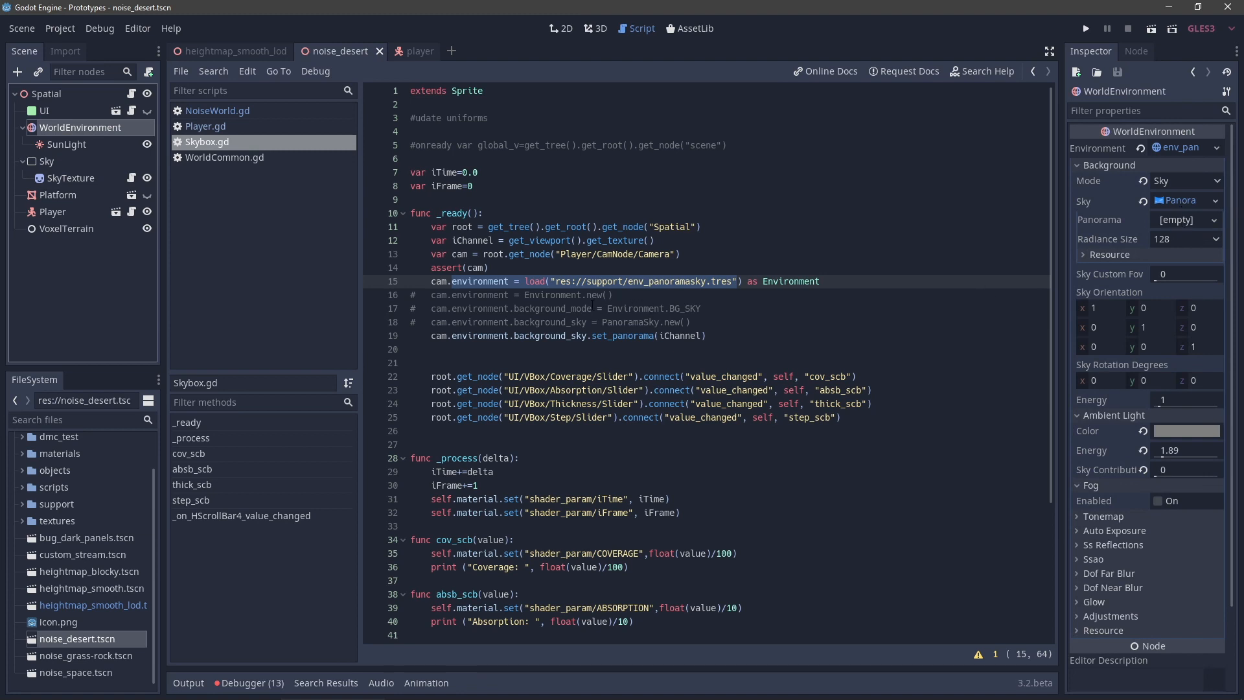
# Examine the script's background mode, PanoramaSky.new() and set_panorama lines, tracing iChannel back to the viewport texture.
pyautogui.moveTo(520, 308); pyautogui.dragTo(680, 309)
pyautogui.moveTo(515, 322); pyautogui.dragTo(685, 322)
pyautogui.moveTo(588, 335); pyautogui.dragTo(644, 336)
pyautogui.doubleClick(672, 335)
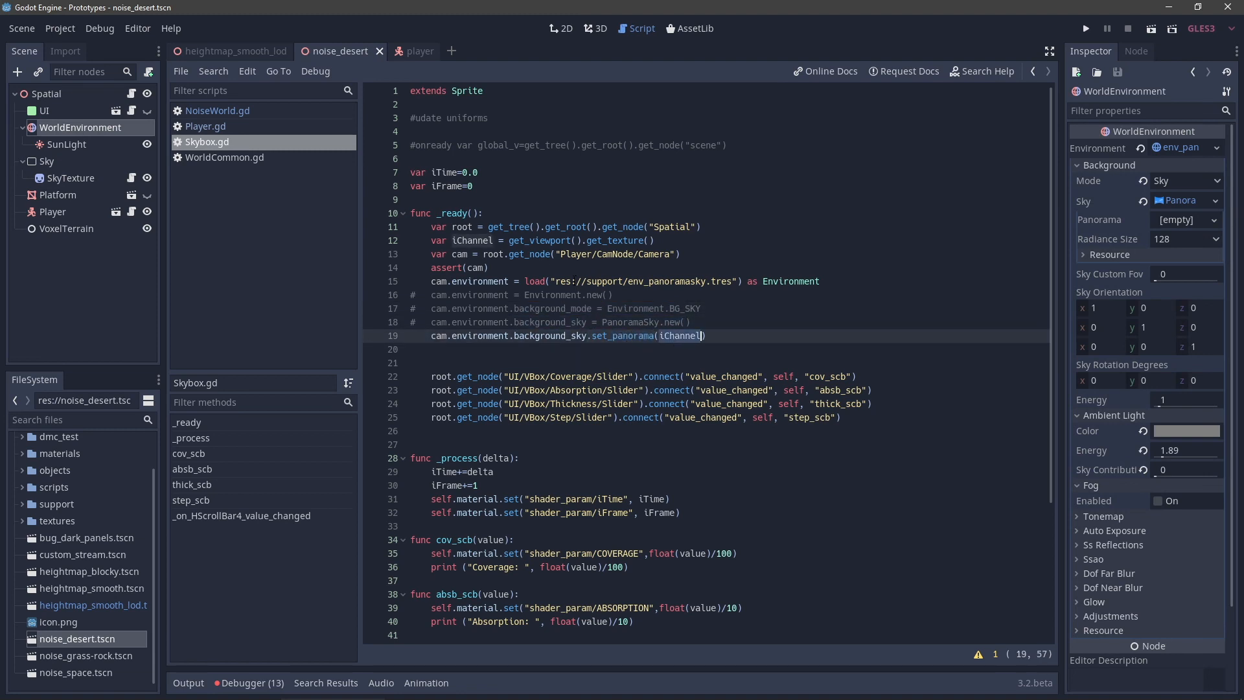
pyautogui.doubleClick(475, 241)
pyautogui.doubleClick(593, 240)
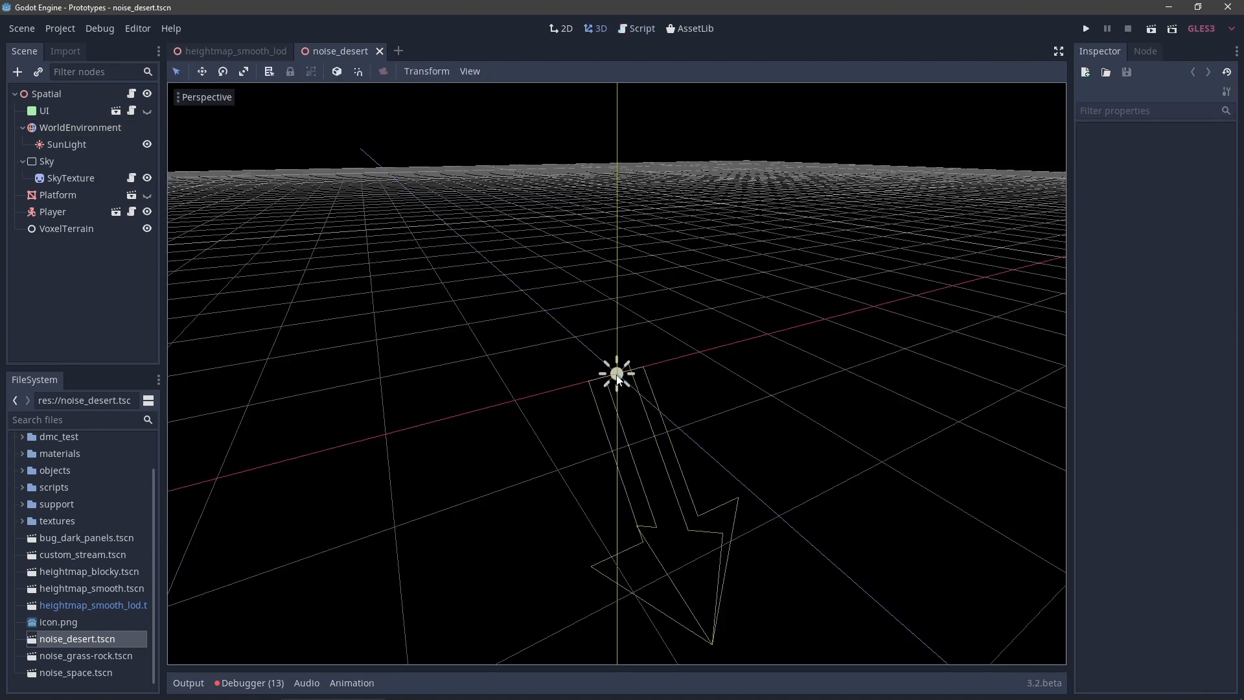
# Reset the SunLight's directional shadow max distance to its default and set it back to 200.
pyautogui.click(617, 377)
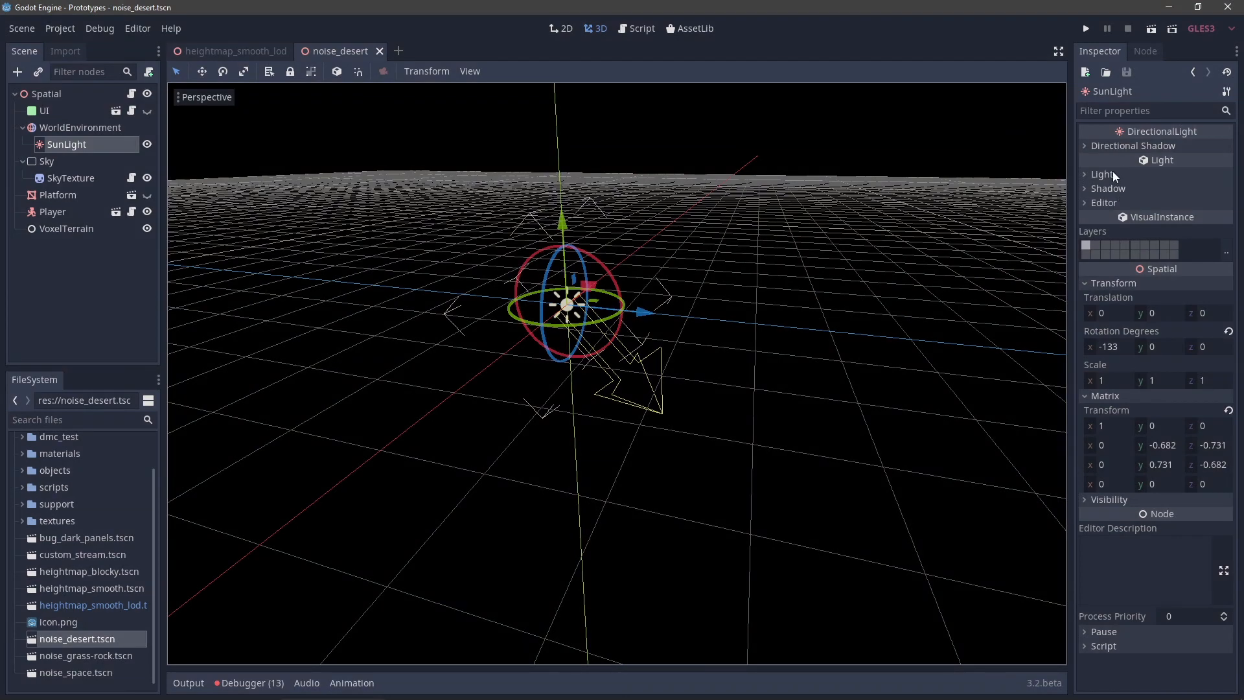
pyautogui.click(1115, 145)
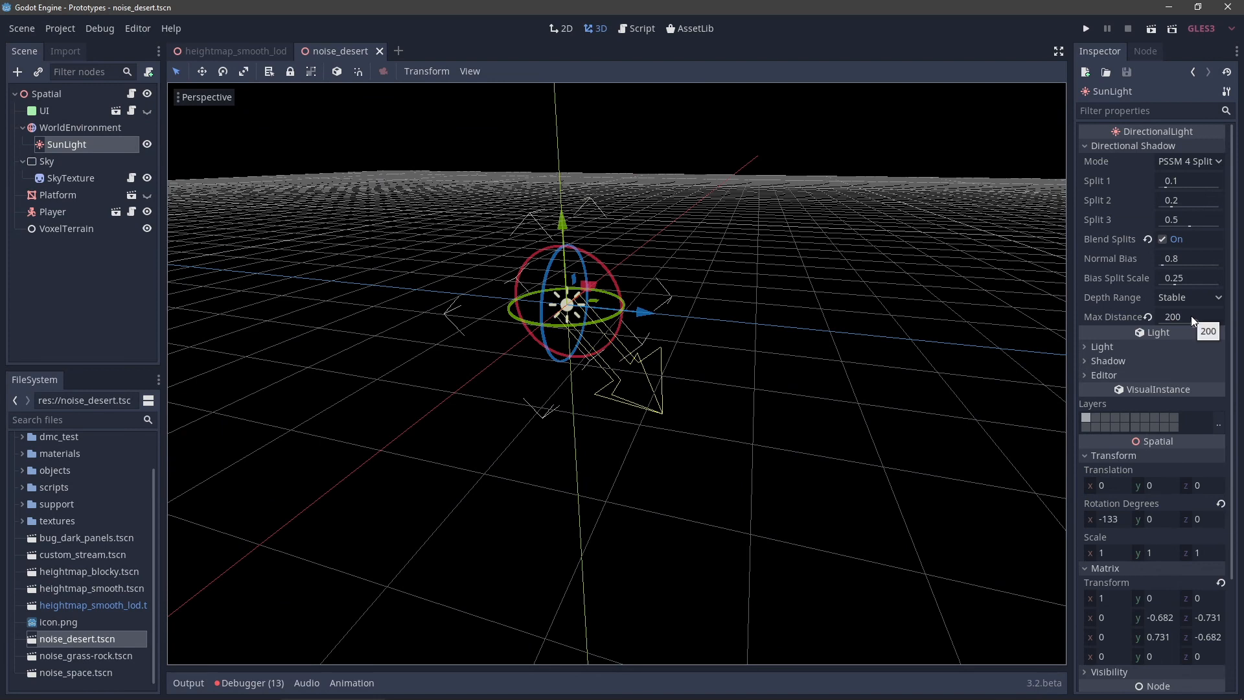
pyautogui.click(1148, 316)
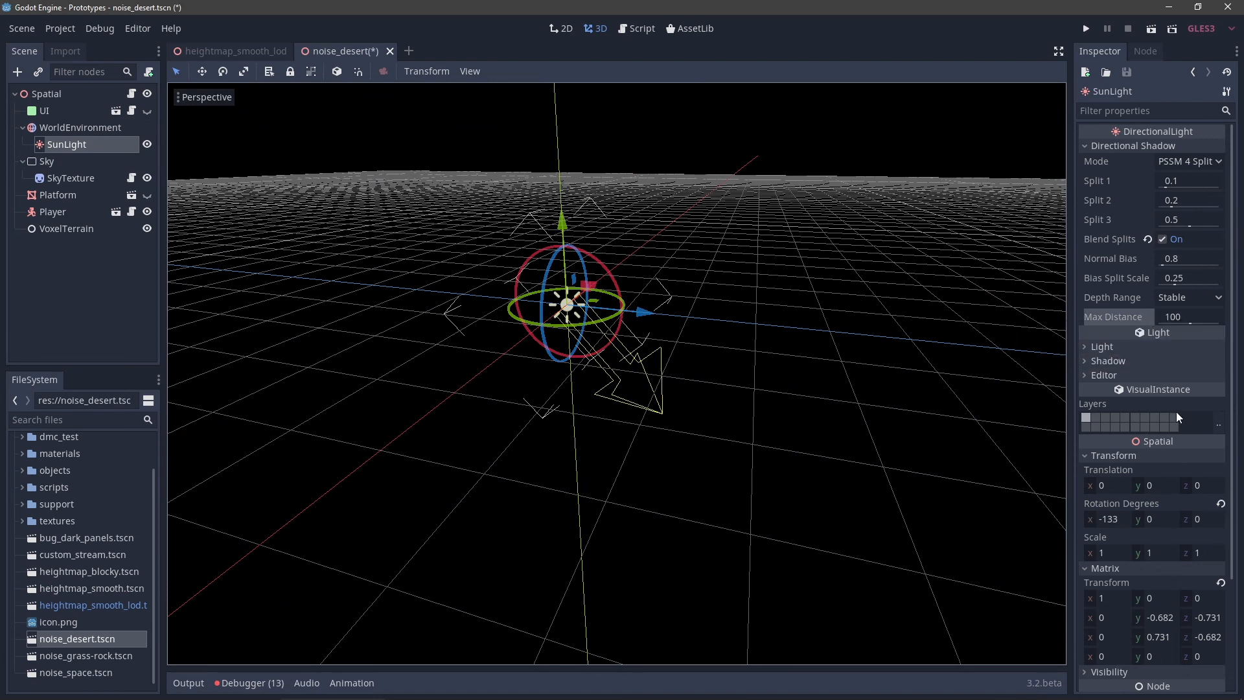
pyautogui.click(1180, 316)
pyautogui.write('200')
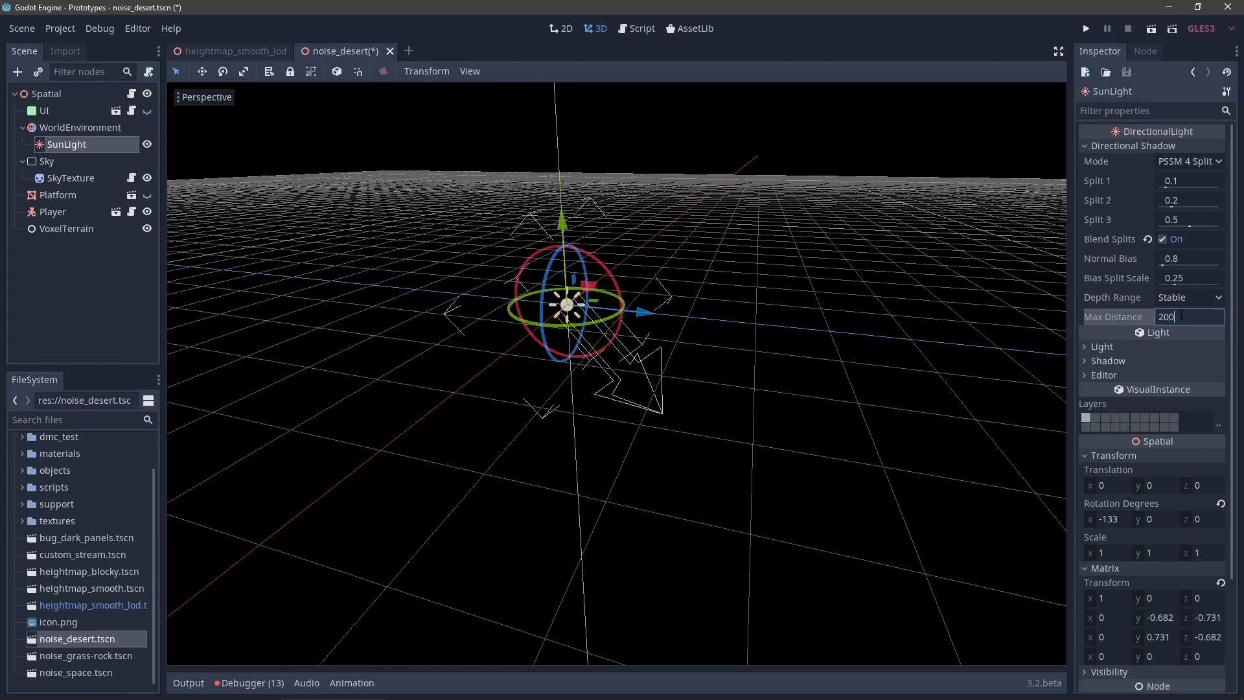
pyautogui.press('Return')
# Inspect the SunLight's shadow color in HSV mode and close the color picker.
pyautogui.click(1147, 379)
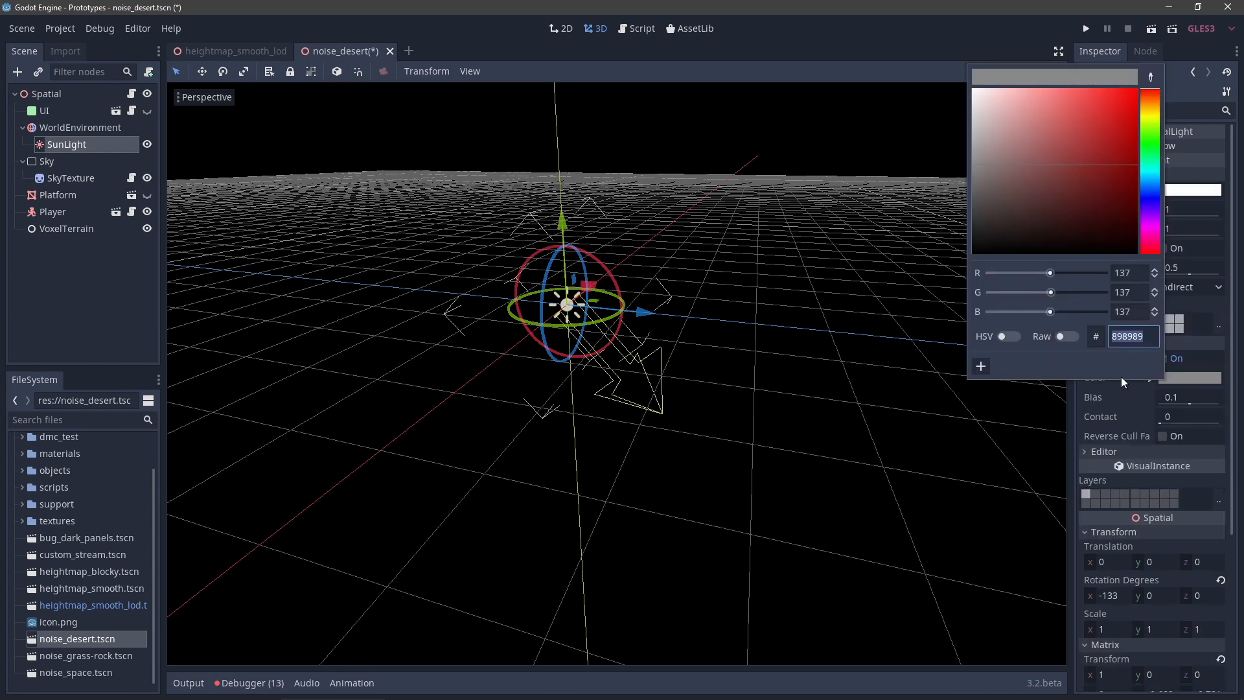
pyautogui.click(1008, 336)
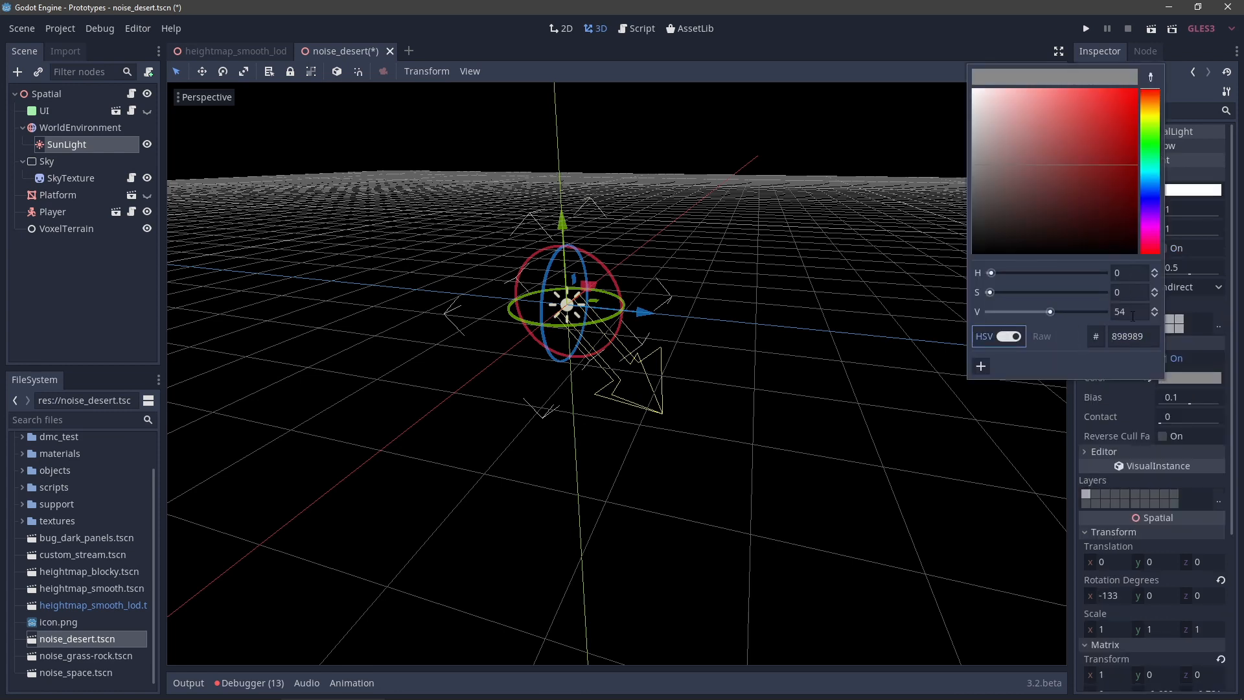
pyautogui.click(1075, 398)
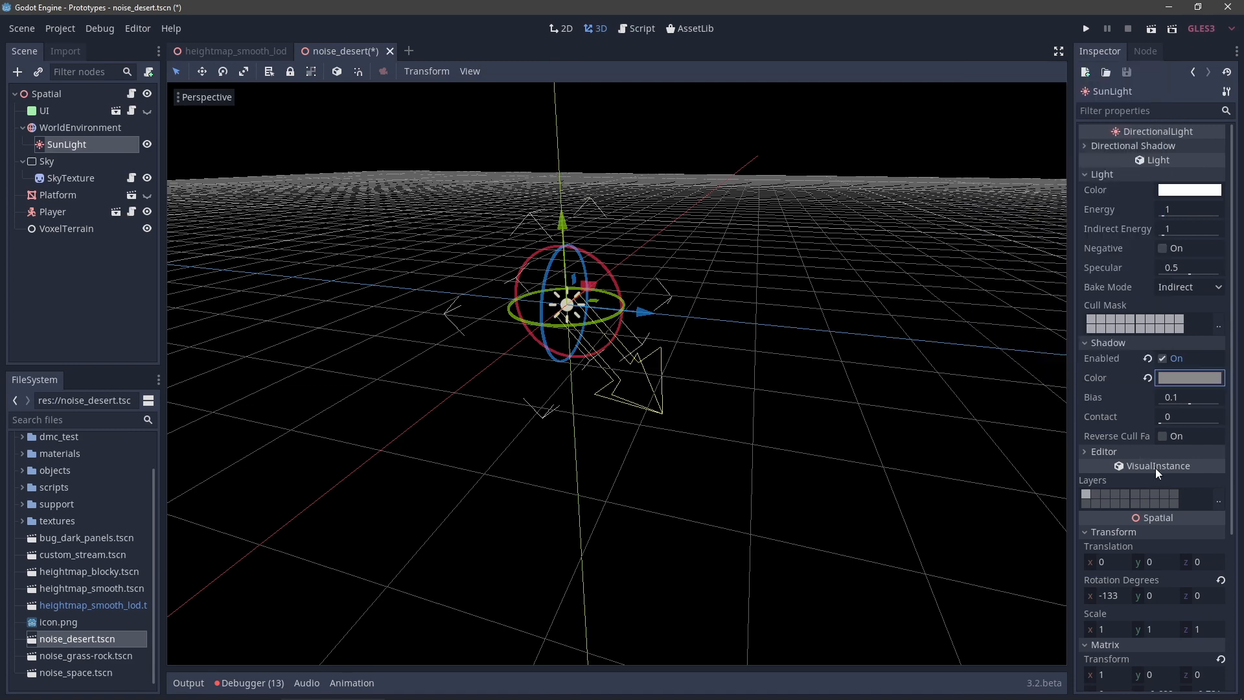
# Examine the WorldEnvironment's ambient light settings and expand its tonemap settings.
pyautogui.click(60, 130)
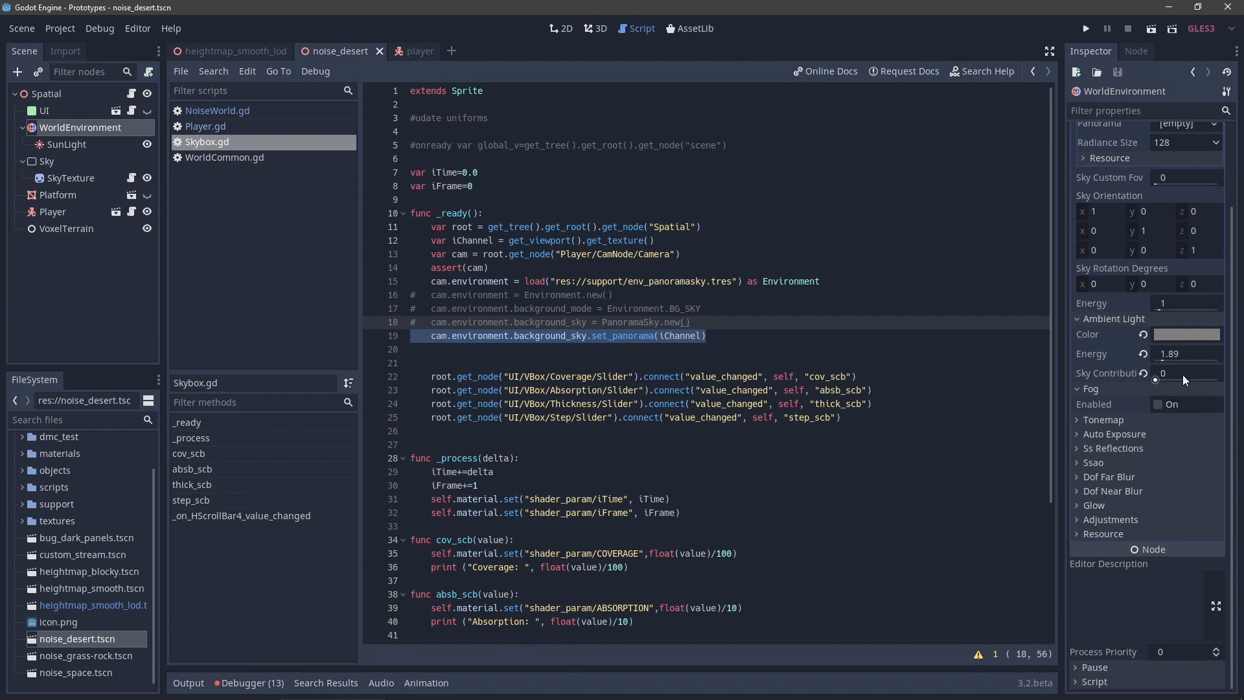
pyautogui.scroll(3, 1179, 368)
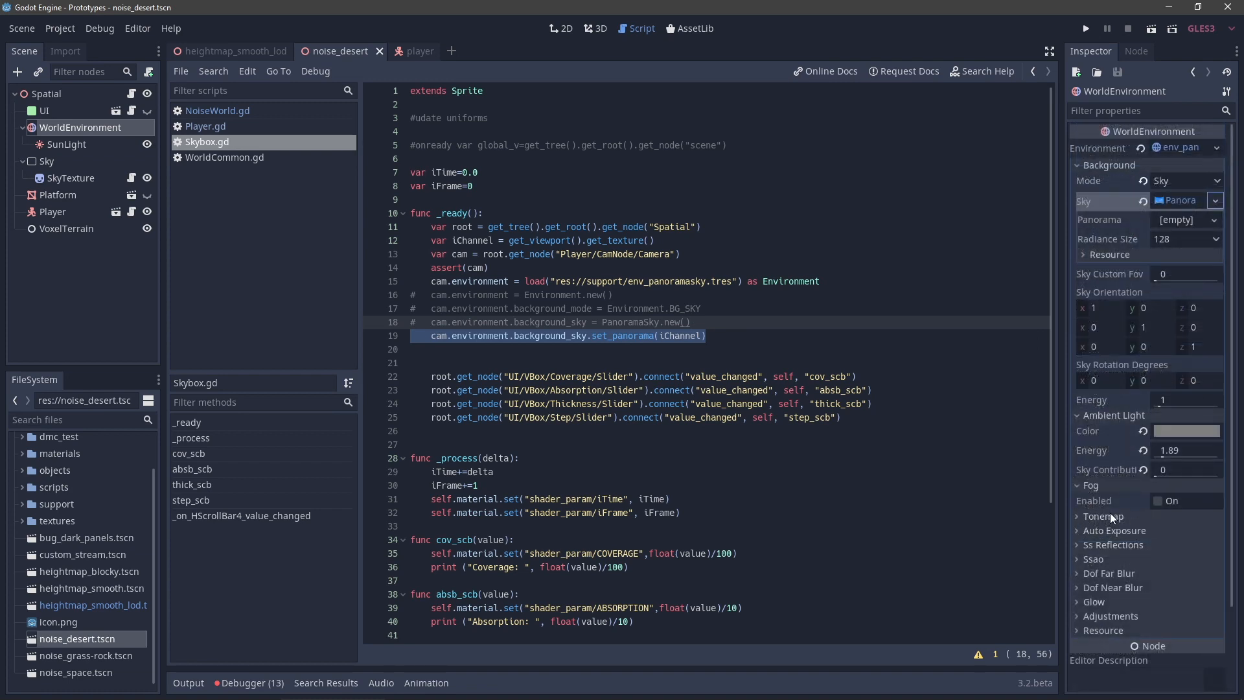
pyautogui.click(1110, 515)
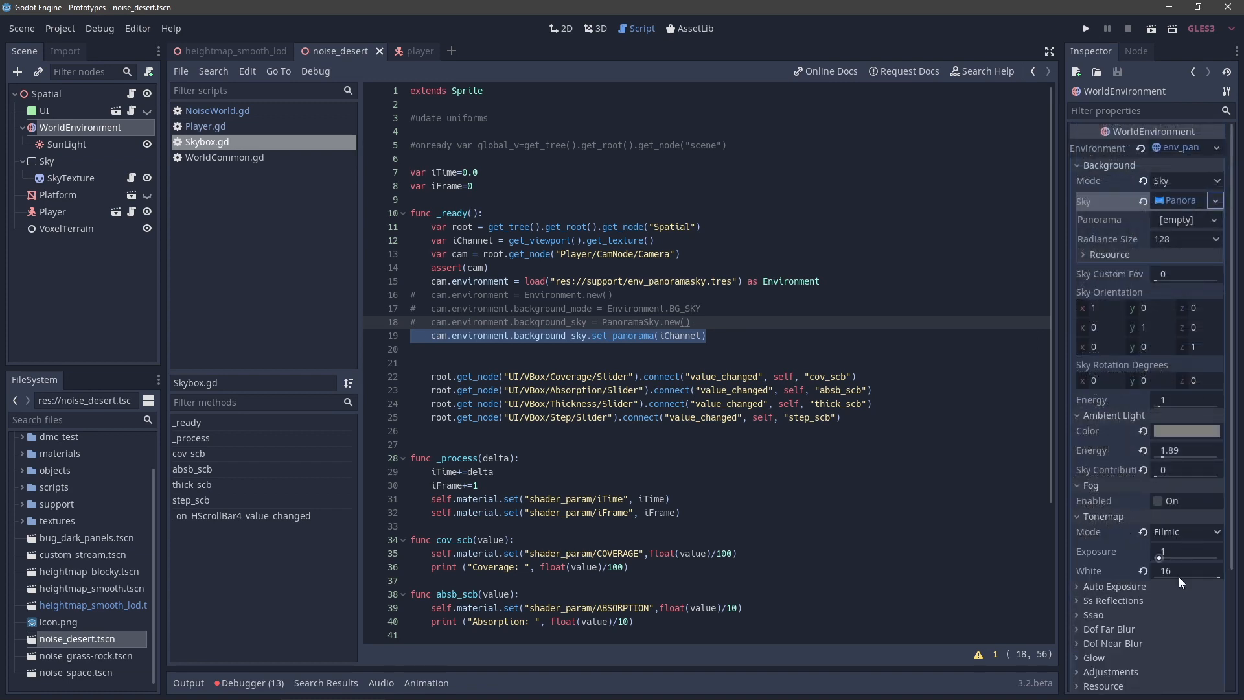
pyautogui.scroll(-3, 1177, 554)
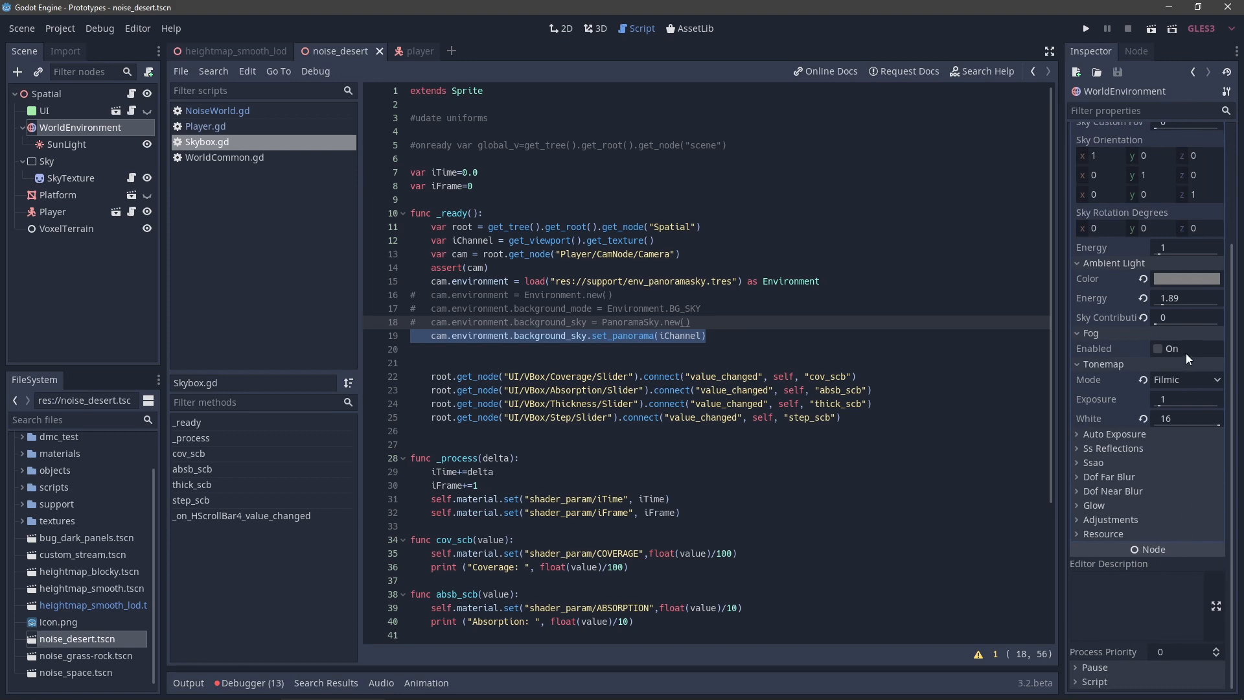
# Enable fog in the WorldEnvironment, run the desert scene with its window maximized and return to the editor.
pyautogui.click(1159, 349)
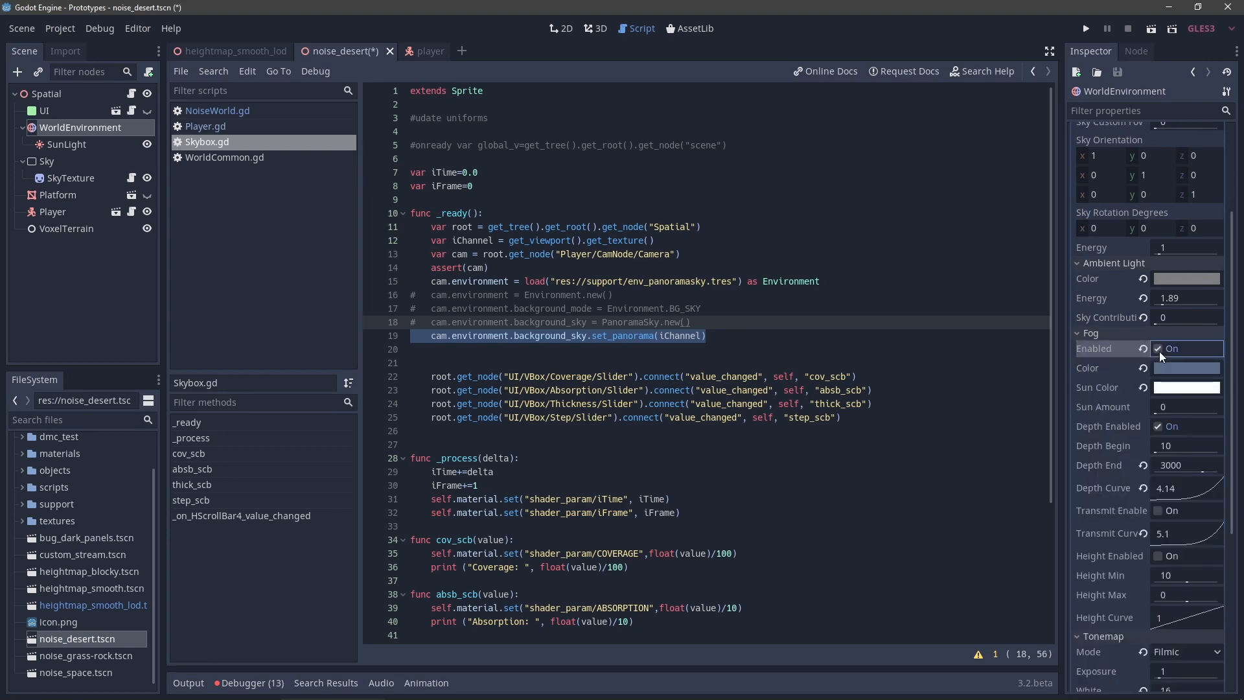
pyautogui.click(1152, 30)
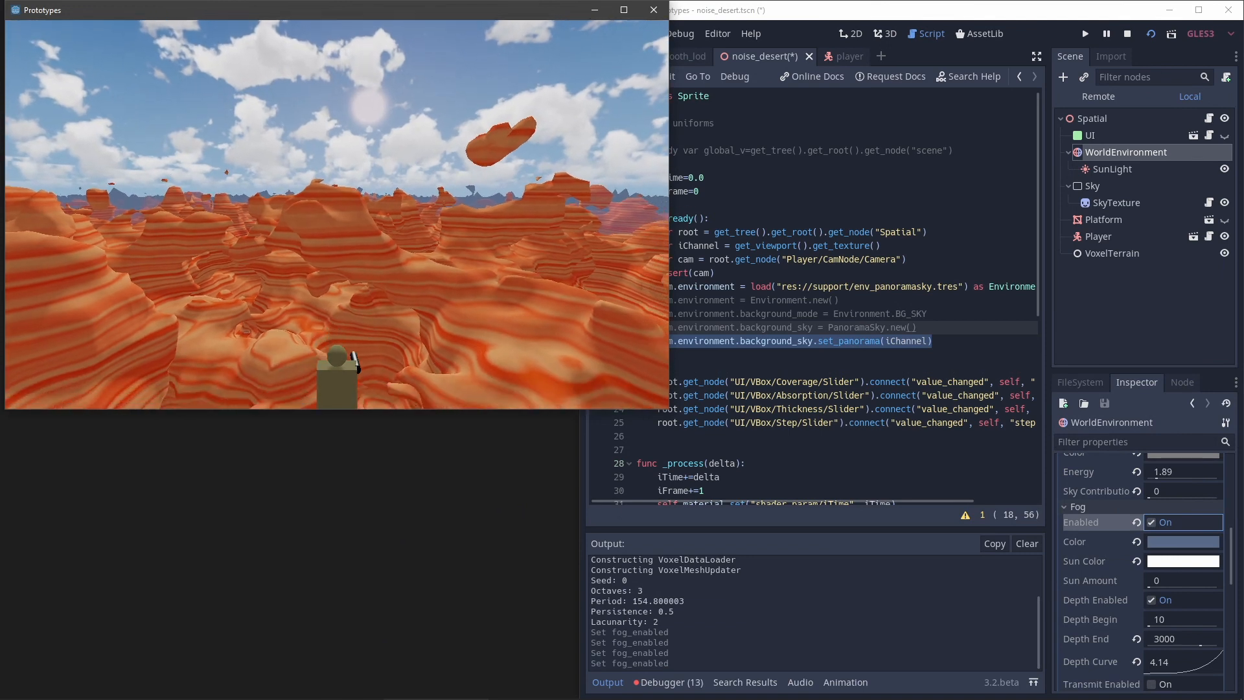
pyautogui.press('Escape')
pyautogui.click(620, 9)
pyautogui.hotkey('alt', 'Tab')
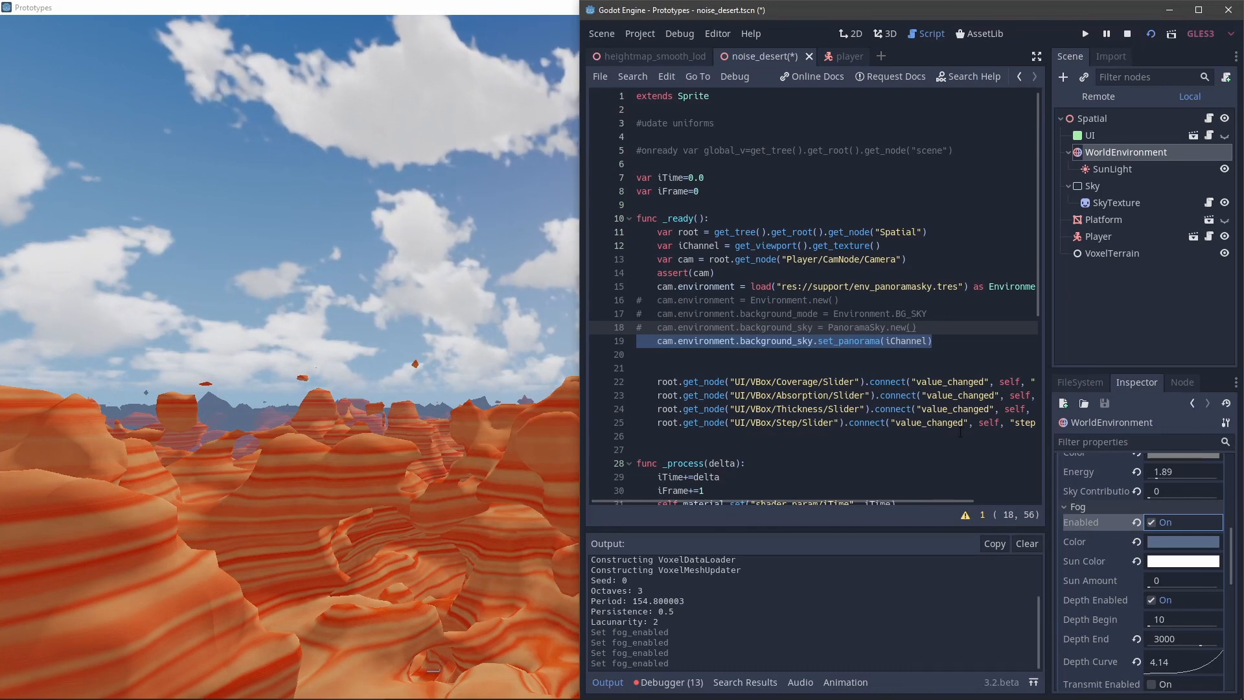
# Switch the fog off and back on to compare the running scene with and without it.
pyautogui.click(1151, 522)
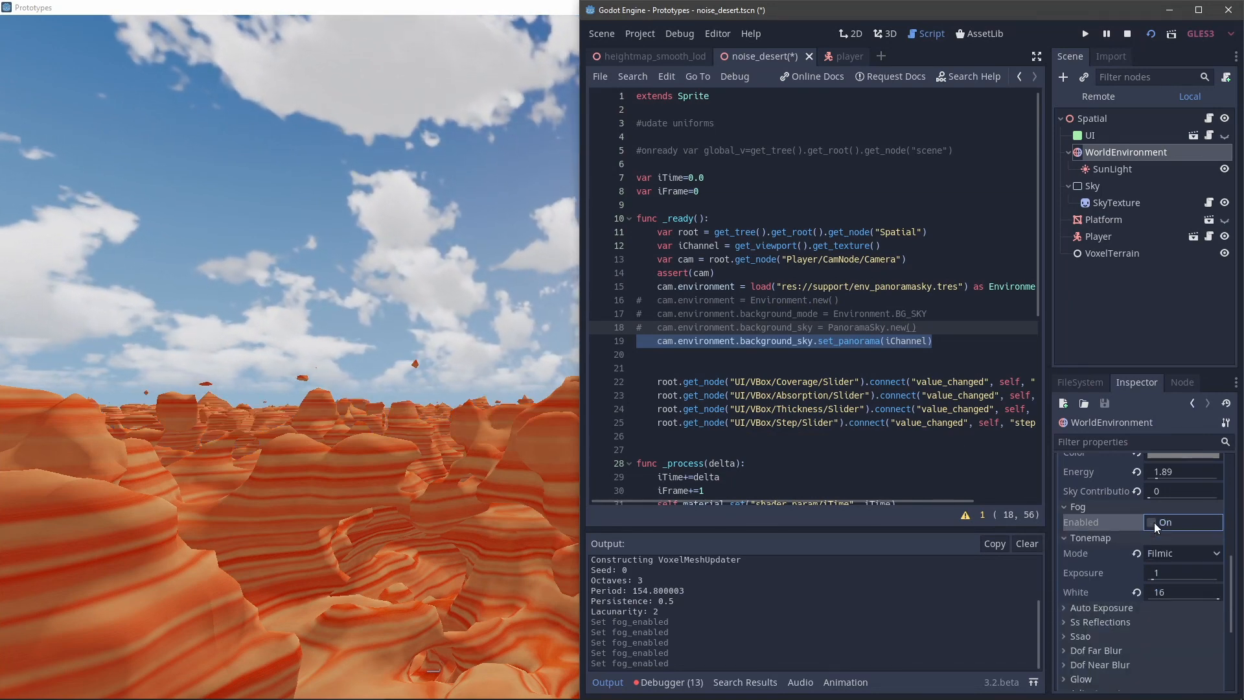
pyautogui.click(1152, 522)
# Enable the environment's color adjustments, try changes to the image sliders, reset them and disable the adjustments again.
pyautogui.scroll(-10, 1101, 544)
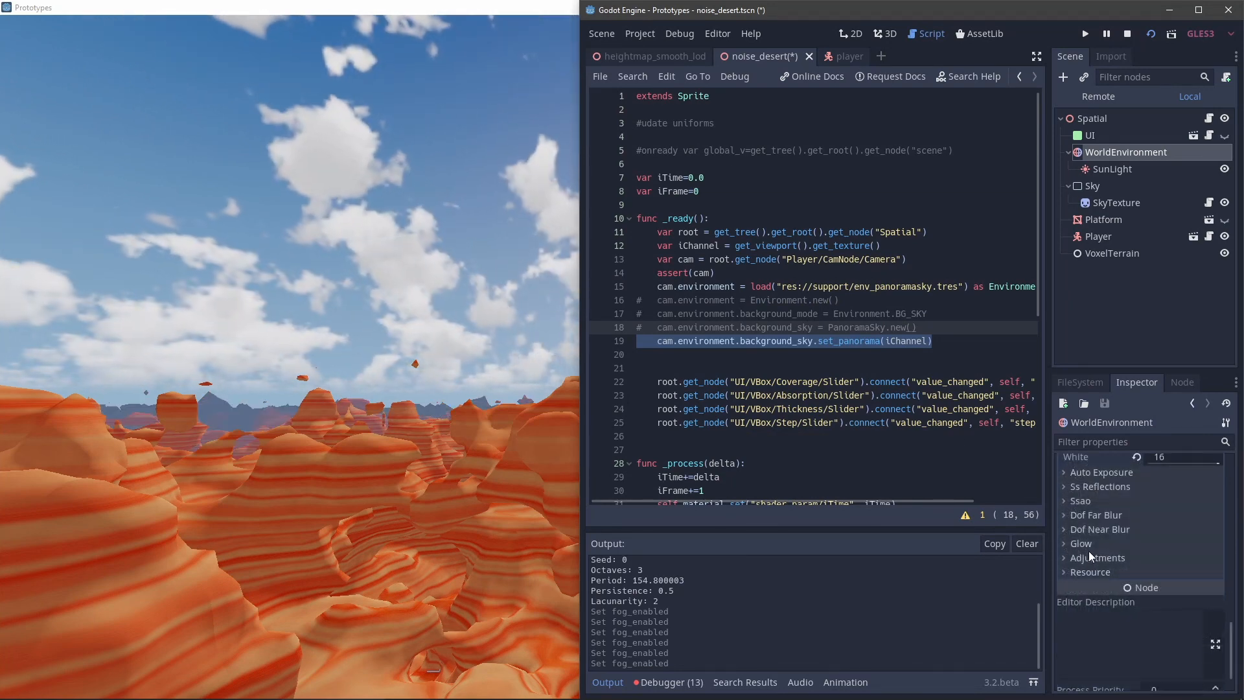
pyautogui.scroll(-2, 1090, 558)
pyautogui.click(1150, 518)
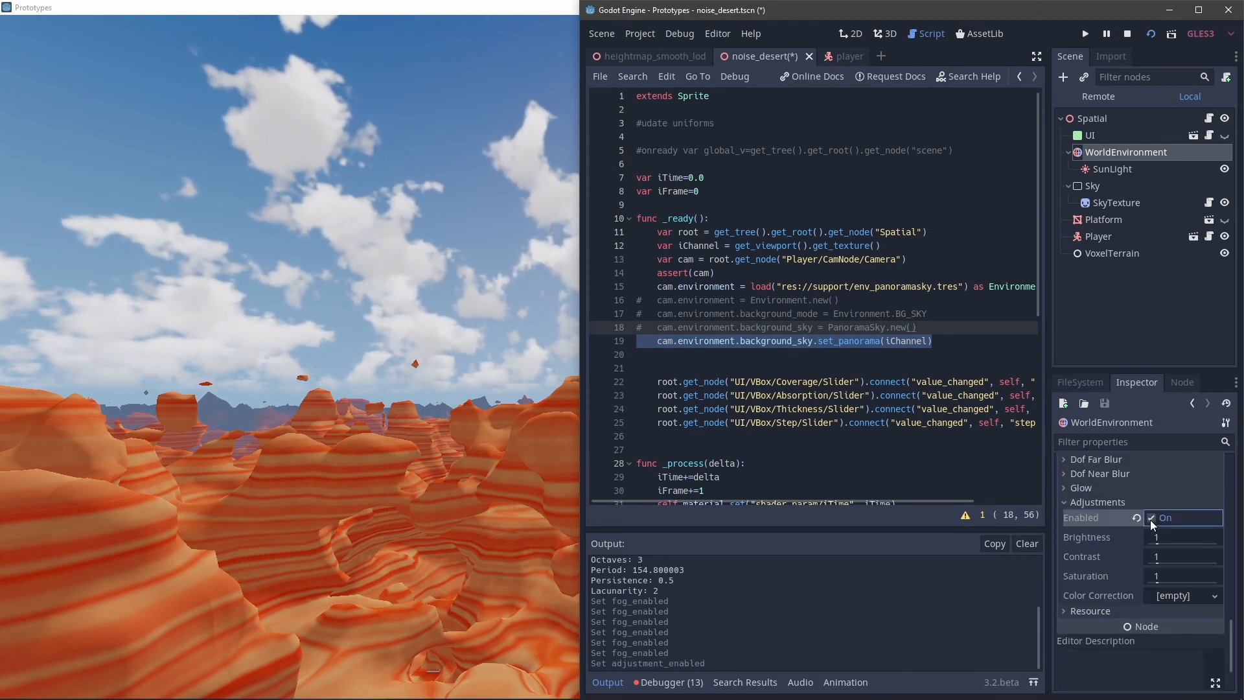
pyautogui.moveTo(1164, 555); pyautogui.dragTo(1164, 580)
pyautogui.click(1136, 537)
pyautogui.click(1136, 556)
pyautogui.click(1151, 518)
# Change the tonemap mode to Aces and look around in the running game to check the result.
pyautogui.scroll(2, 1116, 558)
pyautogui.click(1169, 507)
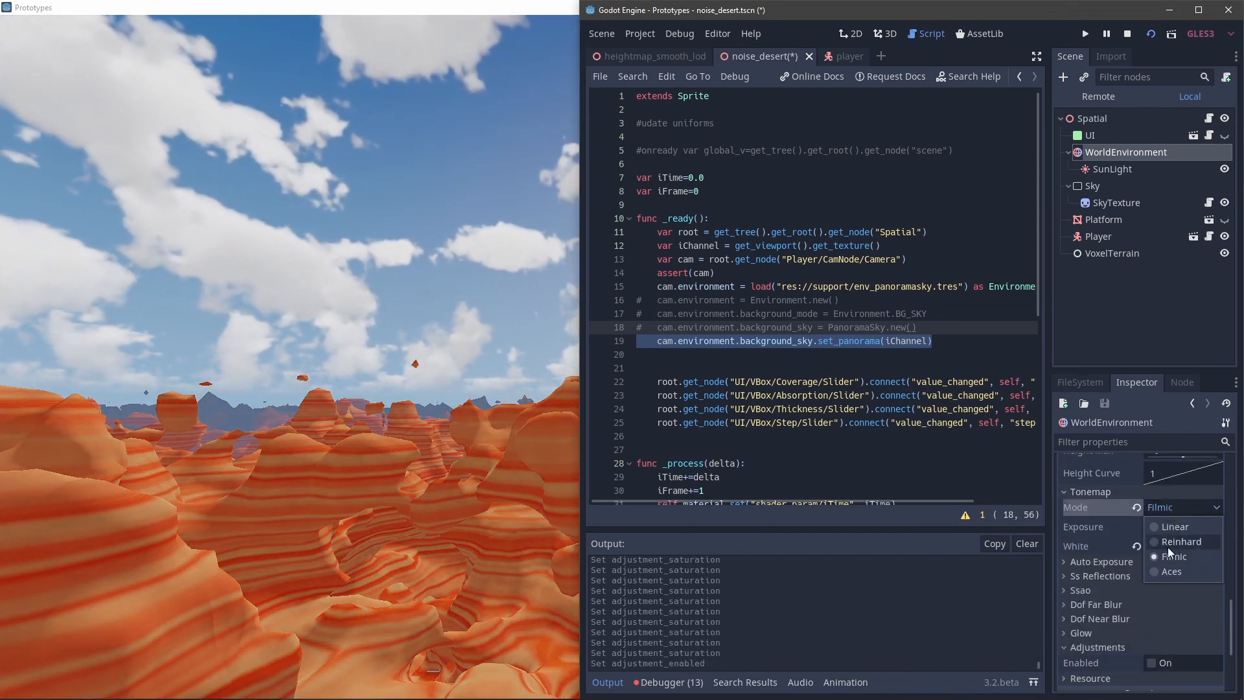
pyautogui.click(1170, 574)
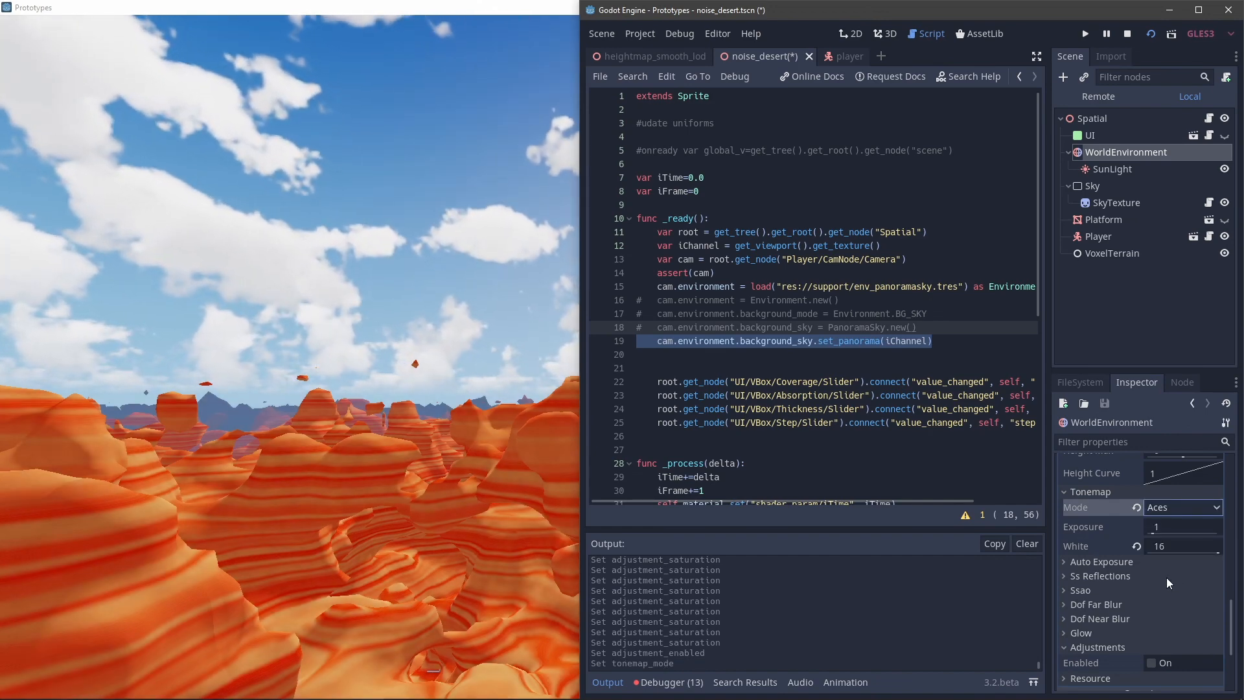
pyautogui.hotkey('alt', 'Tab')
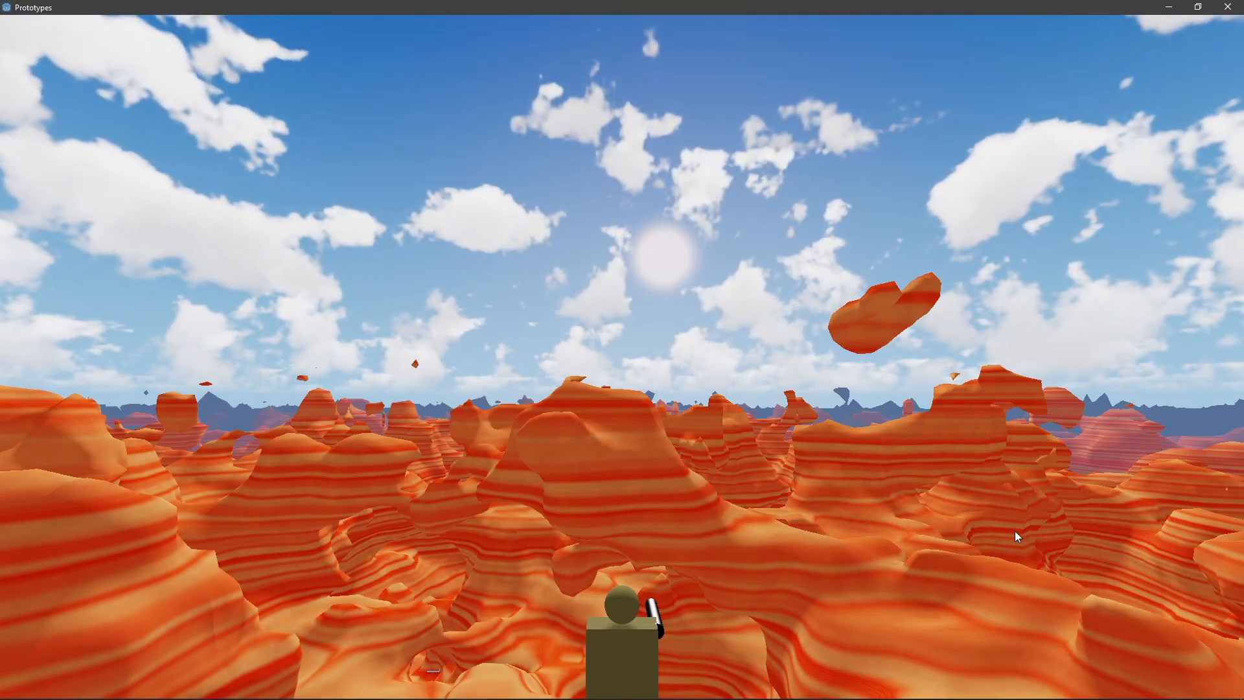
pyautogui.click(1014, 530)
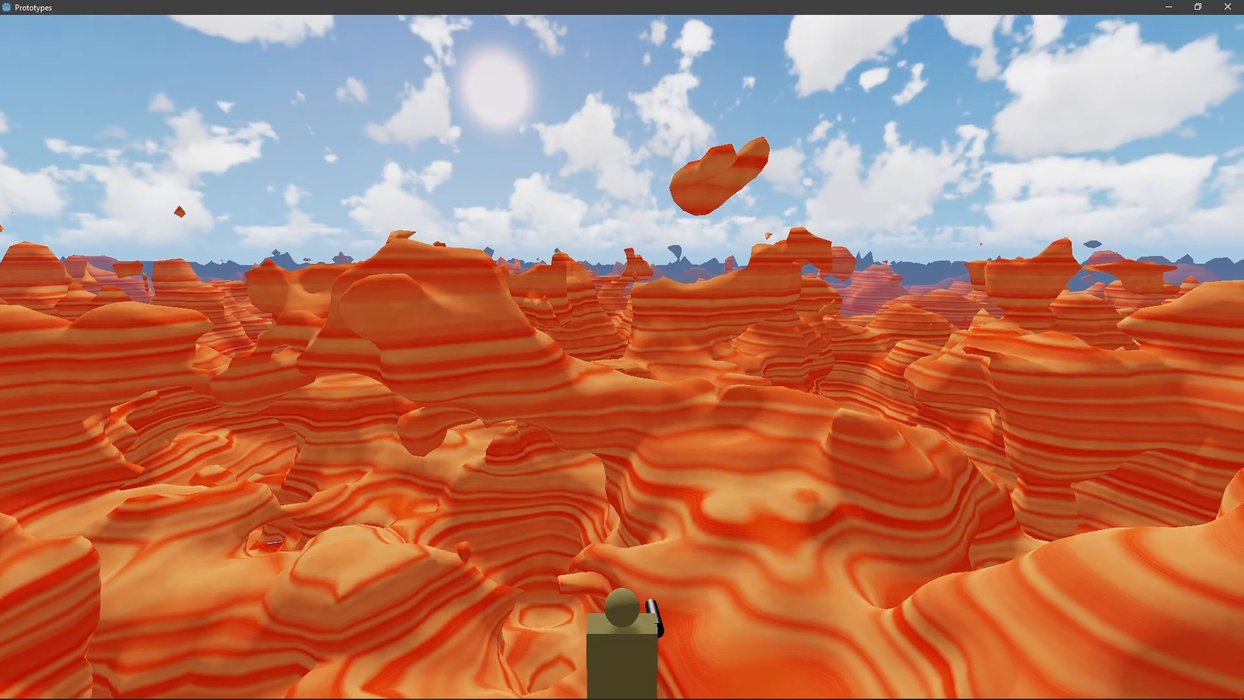